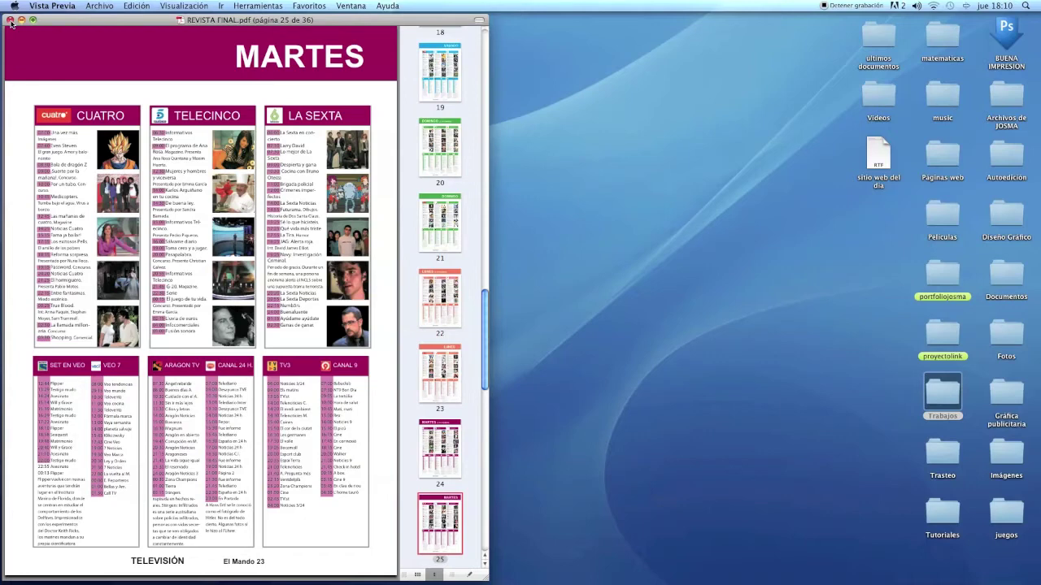
- Close REVISTA FINAL.pdf and switch to the minimized Chrome window showing Diptico-arsliricae2.swf
left_click(10, 19)
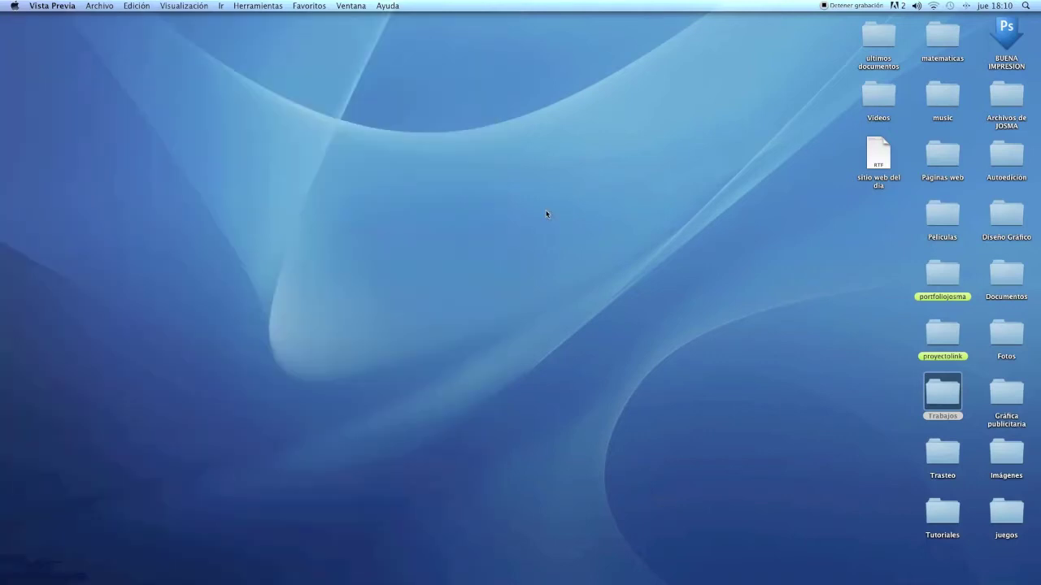
left_click(935, 547)
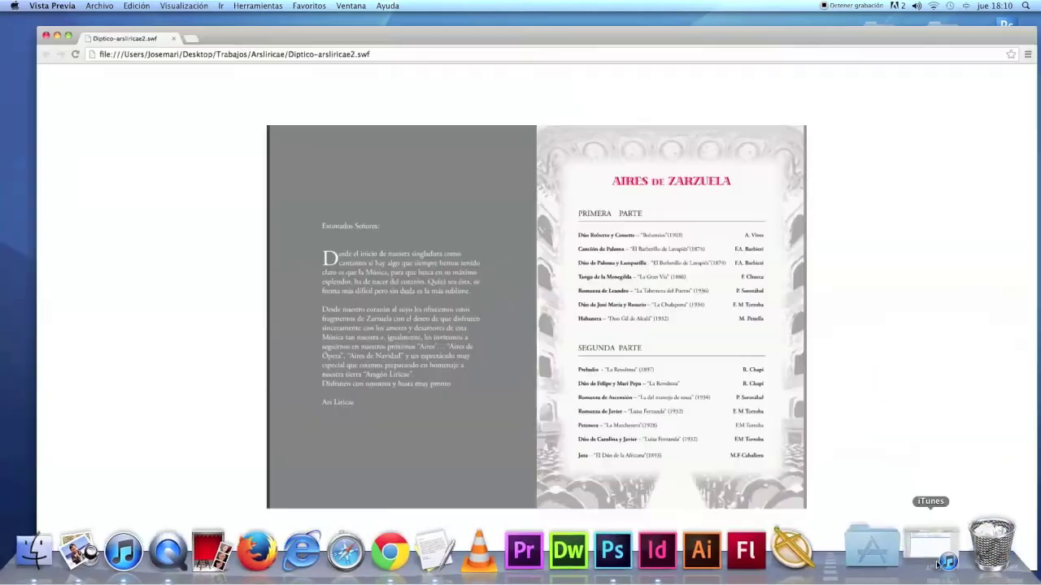
- Flip back and forth through the pages of the Diptico-arsliricae2.swf brochure and close its browser window
left_click_drag(268, 492, 748, 476)
left_click_drag(671, 542, 251, 520)
left_click_drag(331, 411, 154, 511)
left_click_drag(768, 502, 436, 461)
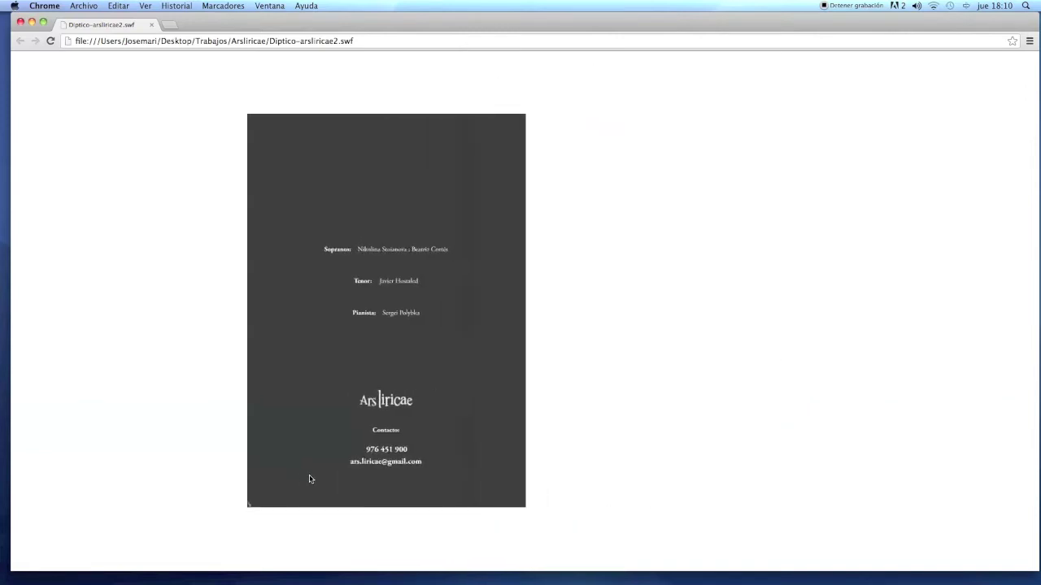
left_click_drag(255, 495, 727, 451)
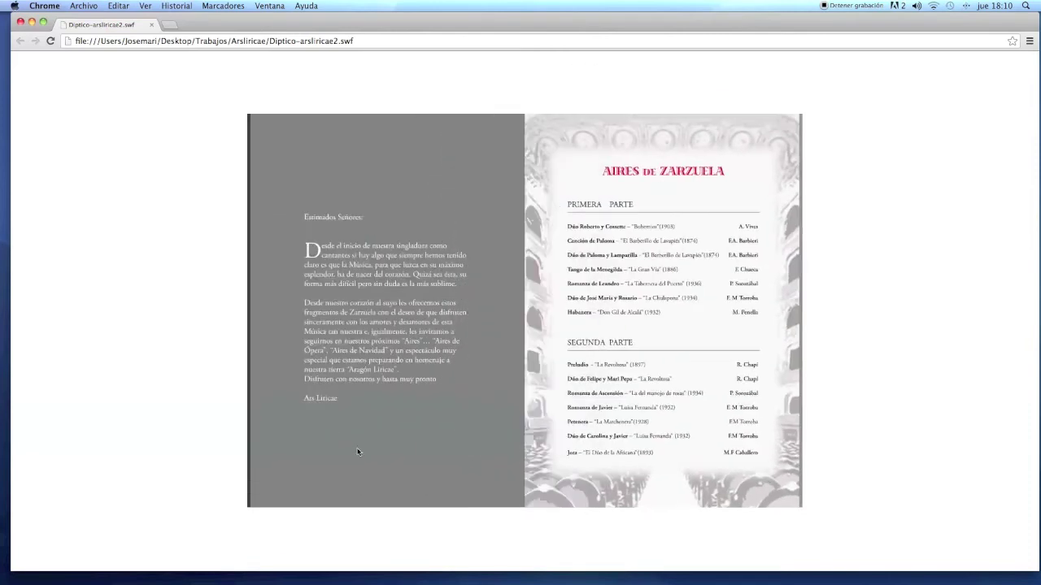
left_click_drag(254, 499, 298, 465)
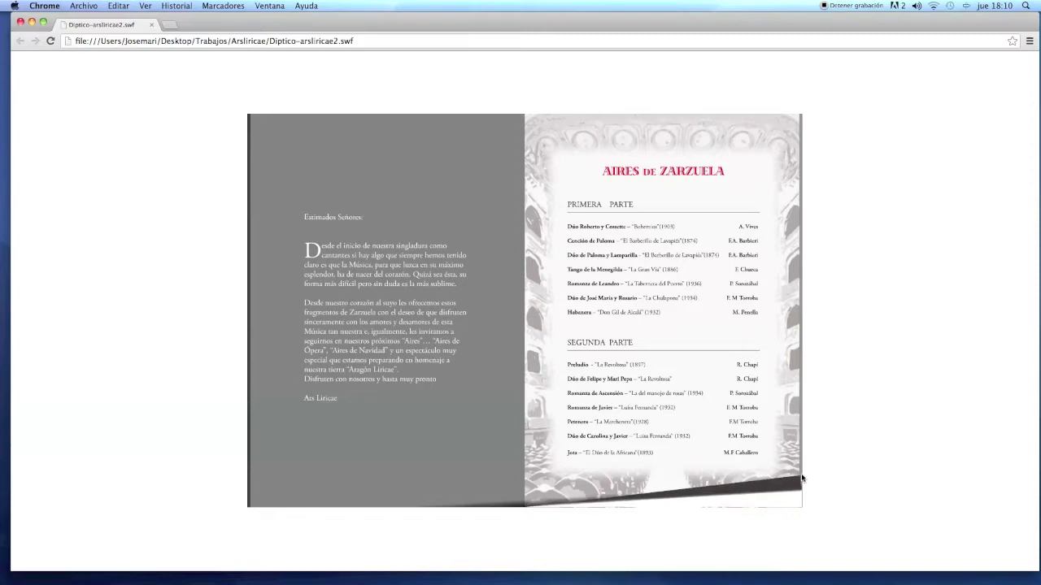
left_click_drag(793, 499, 760, 423)
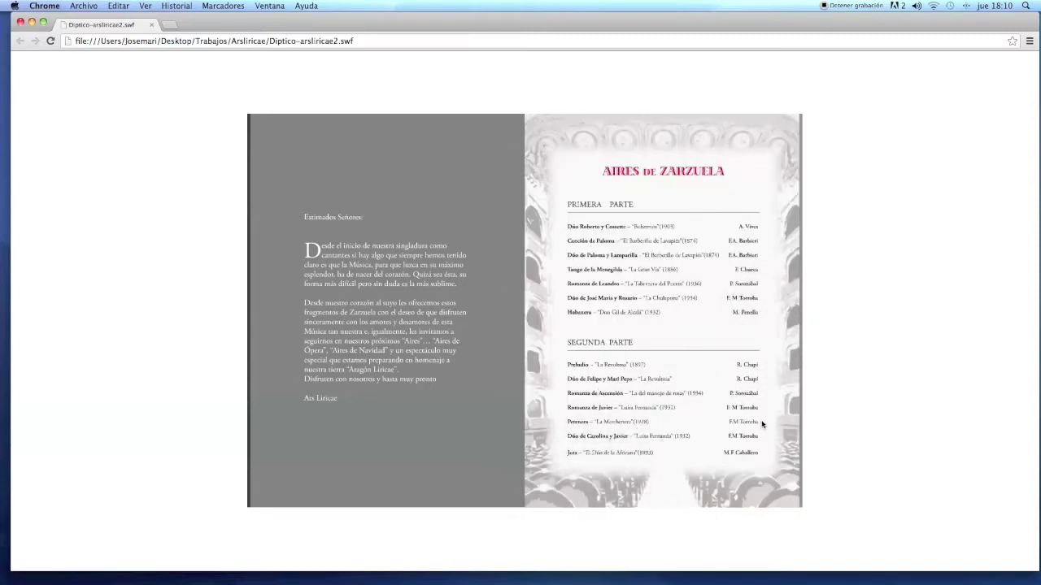
left_click(20, 24)
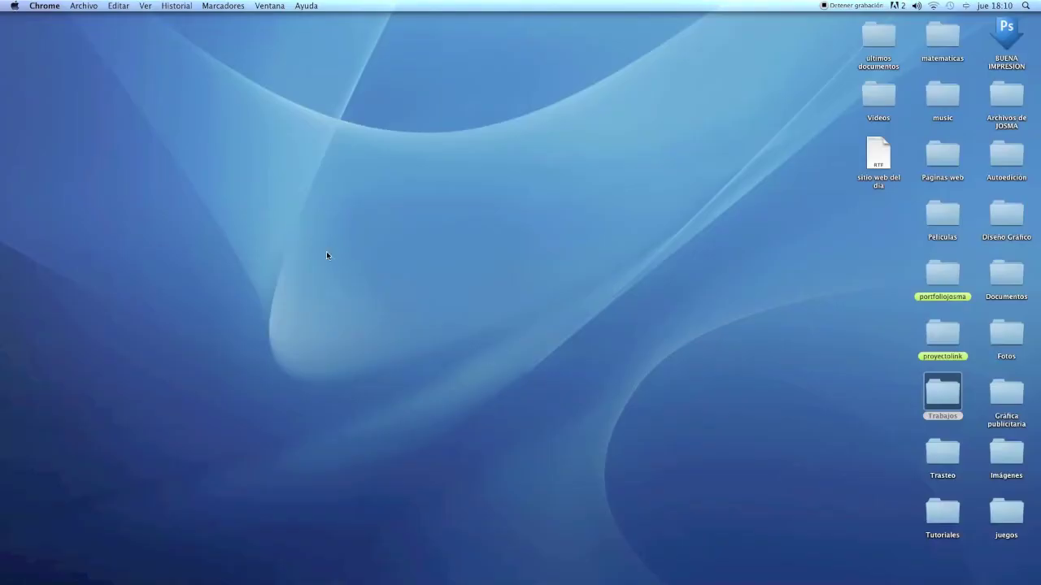
- Switch to InDesign and create a new A4 print document with 12 facing pages
left_click(672, 539)
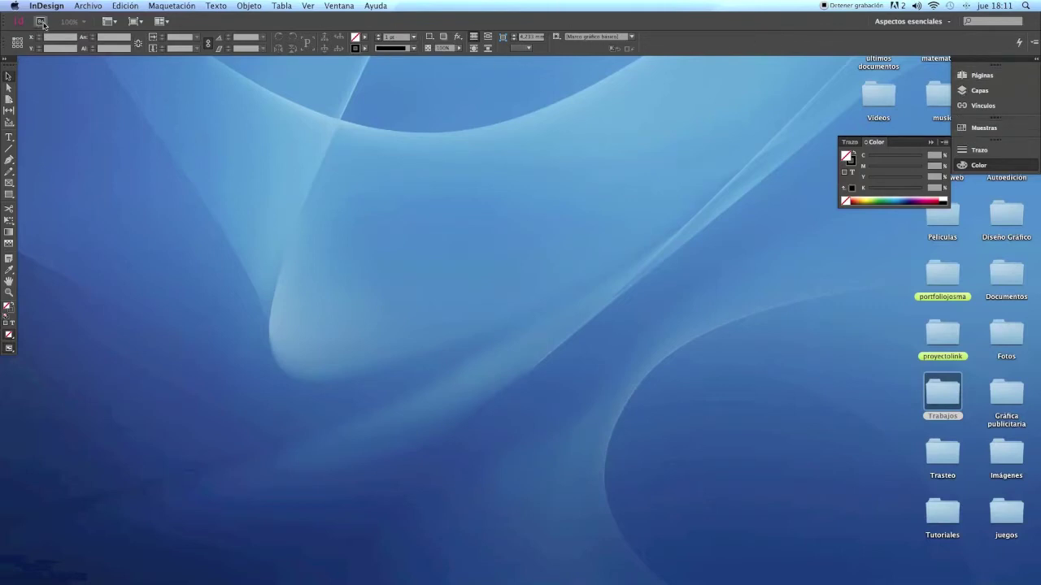
left_click(81, 6)
mouse_move(108, 18)
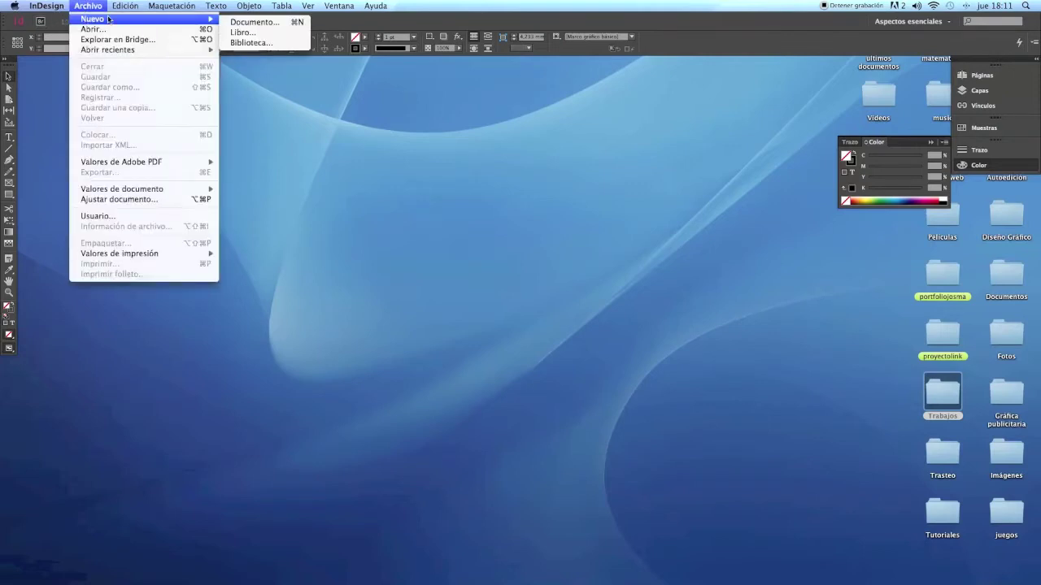
left_click(236, 23)
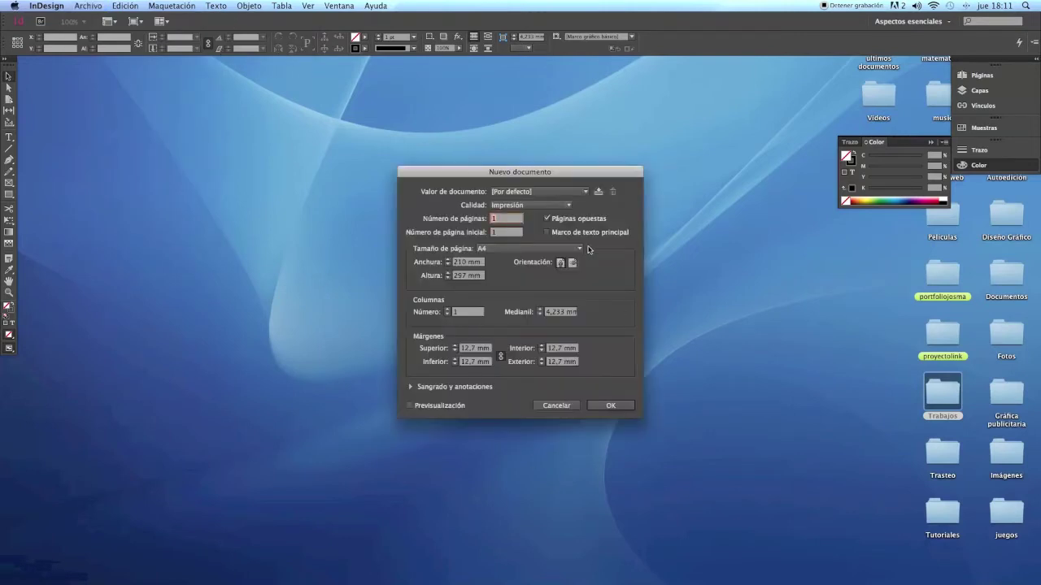
left_click(588, 194)
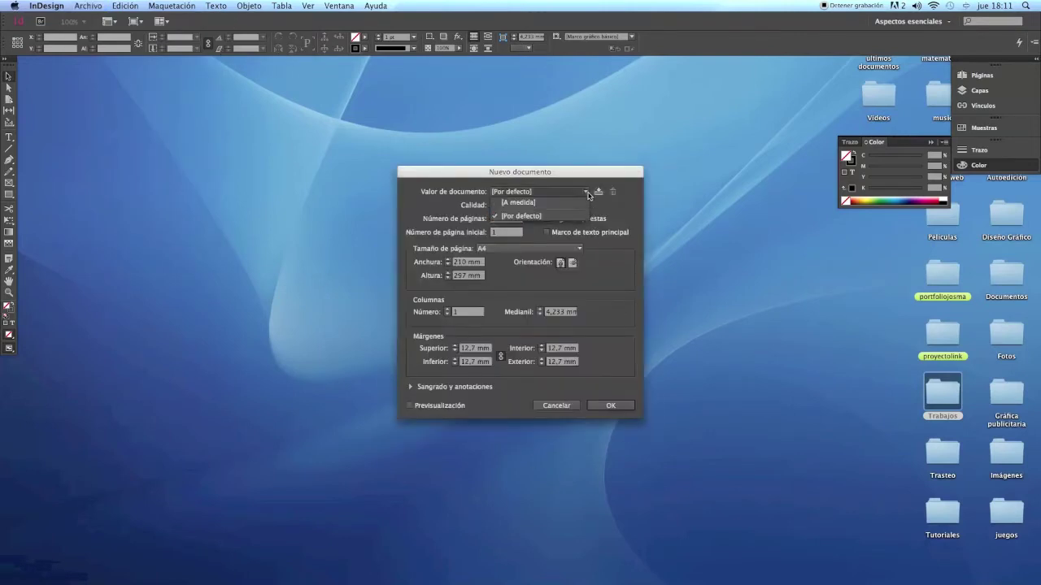
left_click(613, 205)
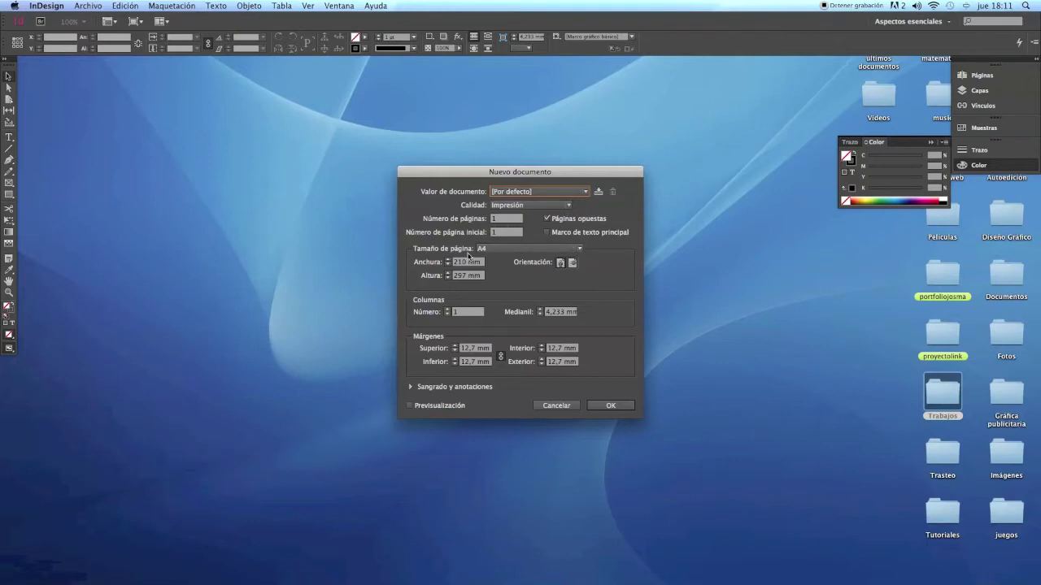
left_click(503, 221)
type("12")
left_click(625, 408)
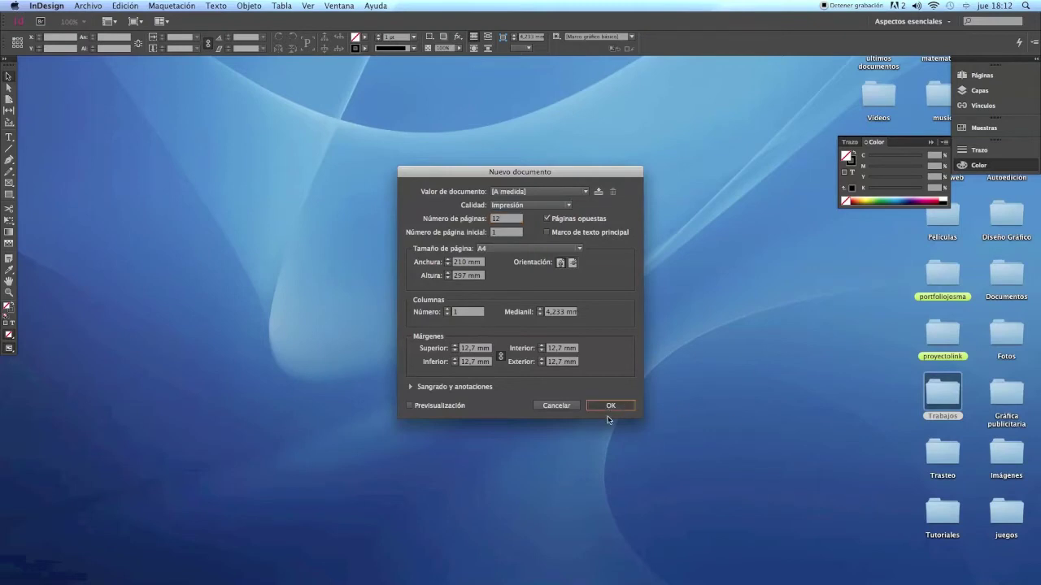
left_click(594, 411)
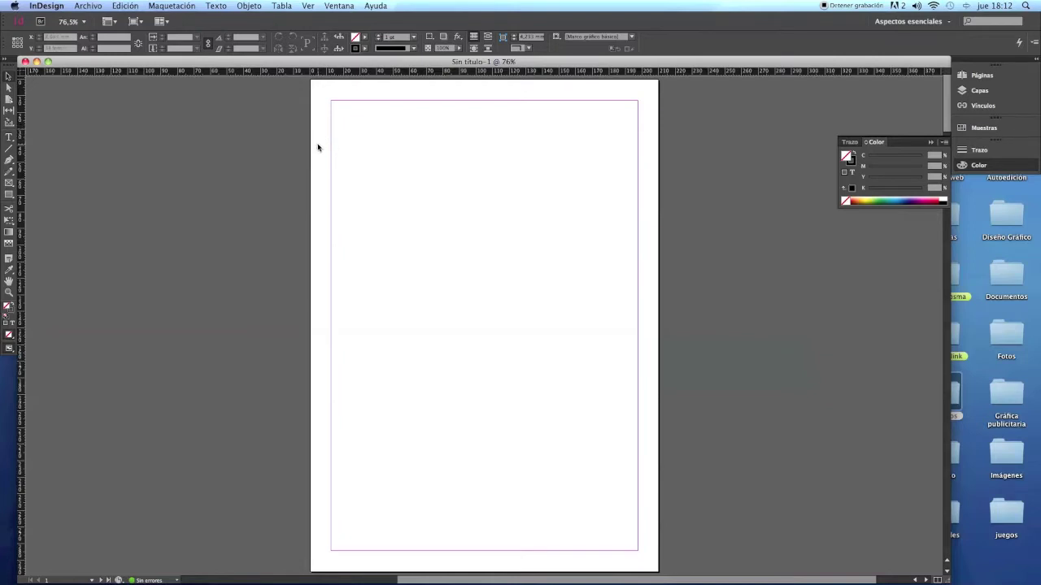
- Save the document to the Escritorio folder as Documento-nuevo in InDesign CC document format
left_click(88, 5)
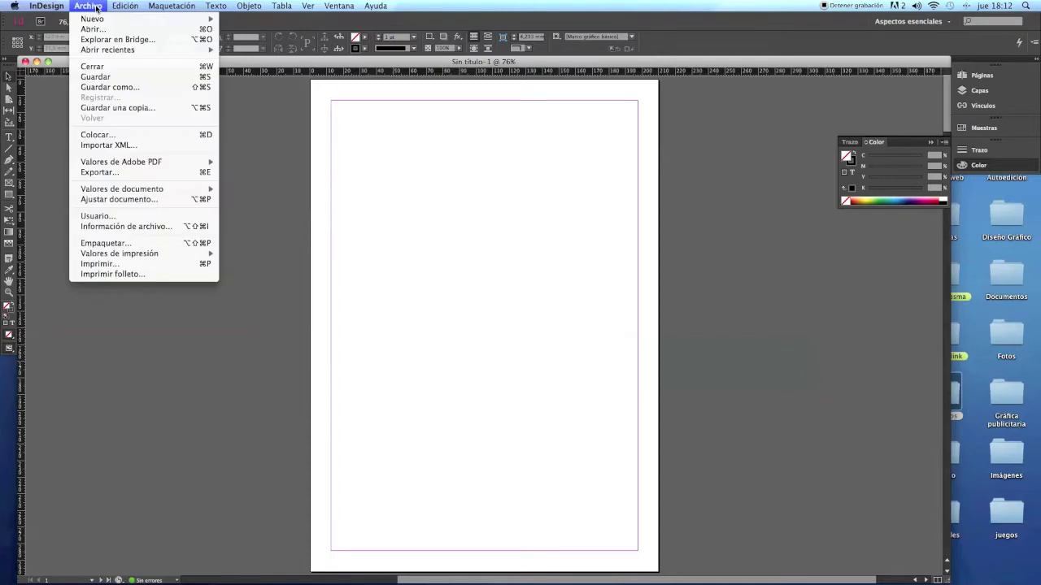
left_click(114, 87)
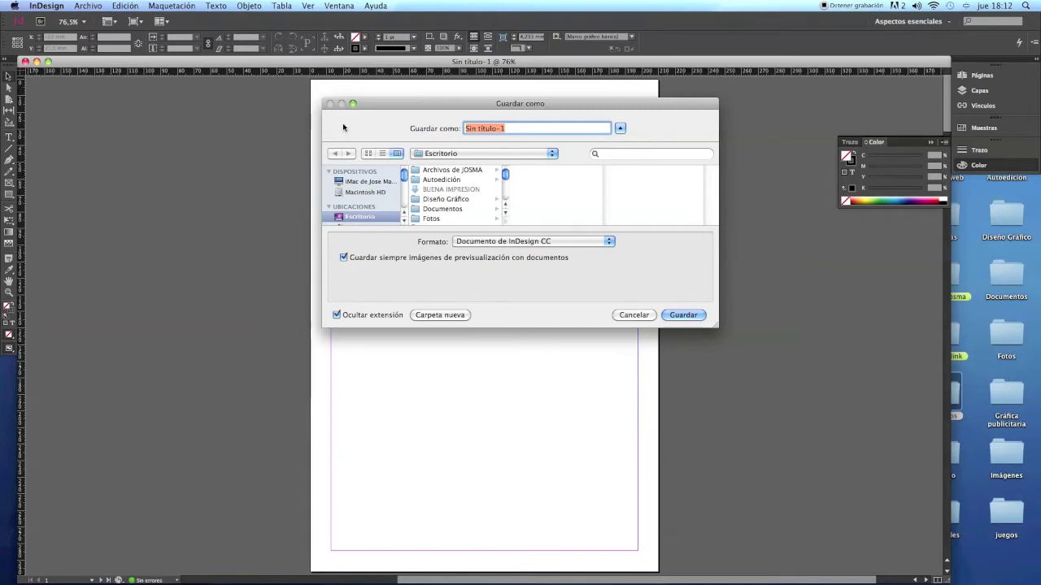
type("Documento nuevo")
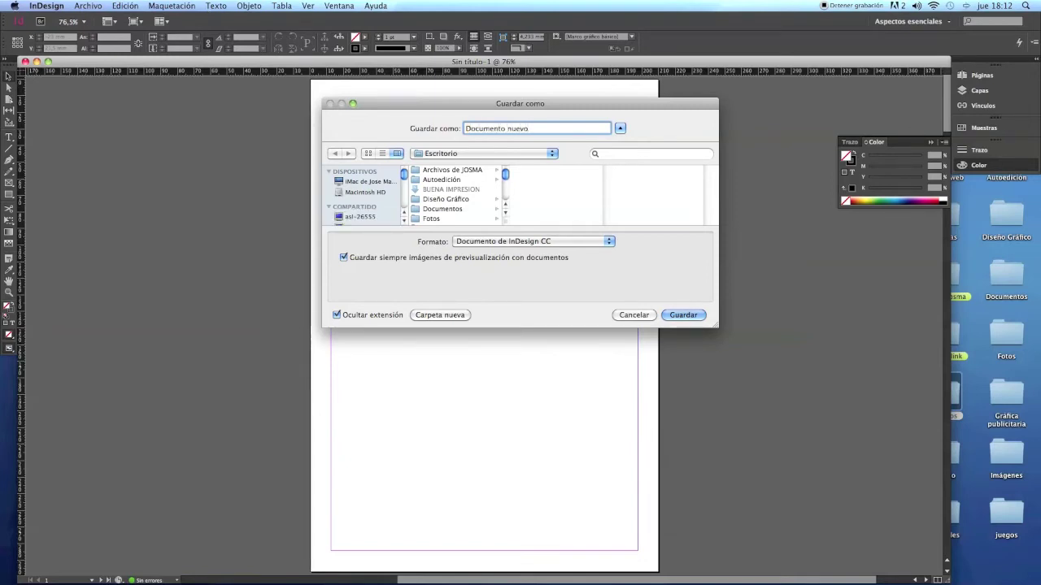
key("BackSpace")
key("BackSpace")
key("BackSpace")
key("BackSpace")
key("BackSpace")
key("BackSpace")
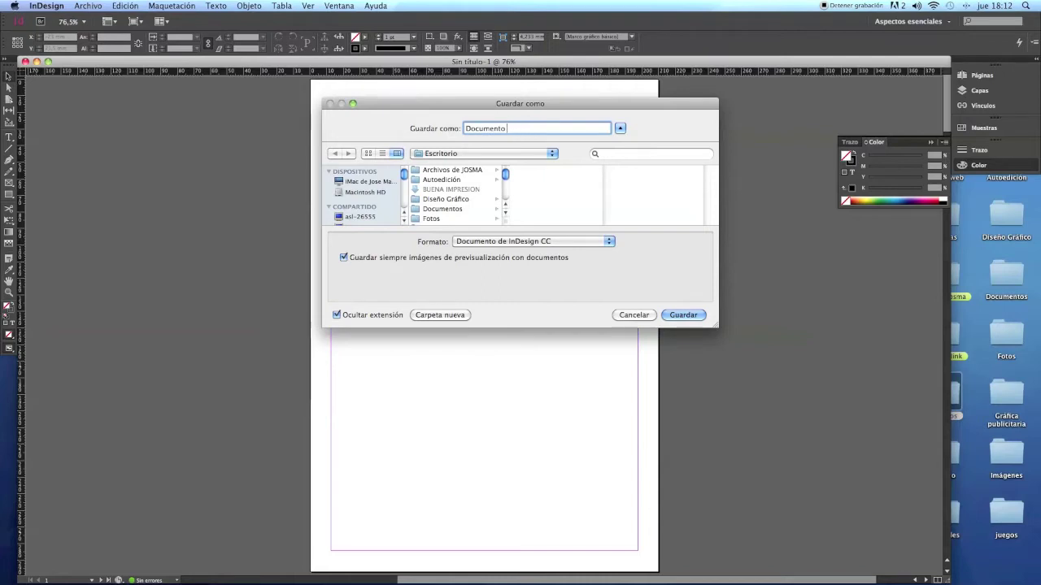
type("-nuevo")
left_click(691, 317)
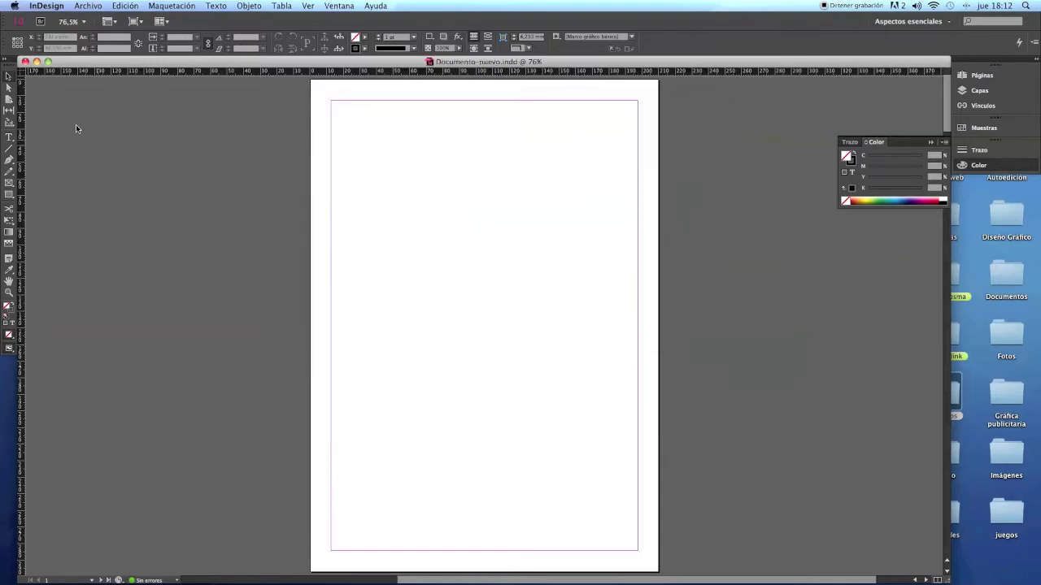
- Minimize the document window to check the saved Documento-nuevo.indd file on the desktop, and restore the window
left_click(36, 63)
left_click(220, 213)
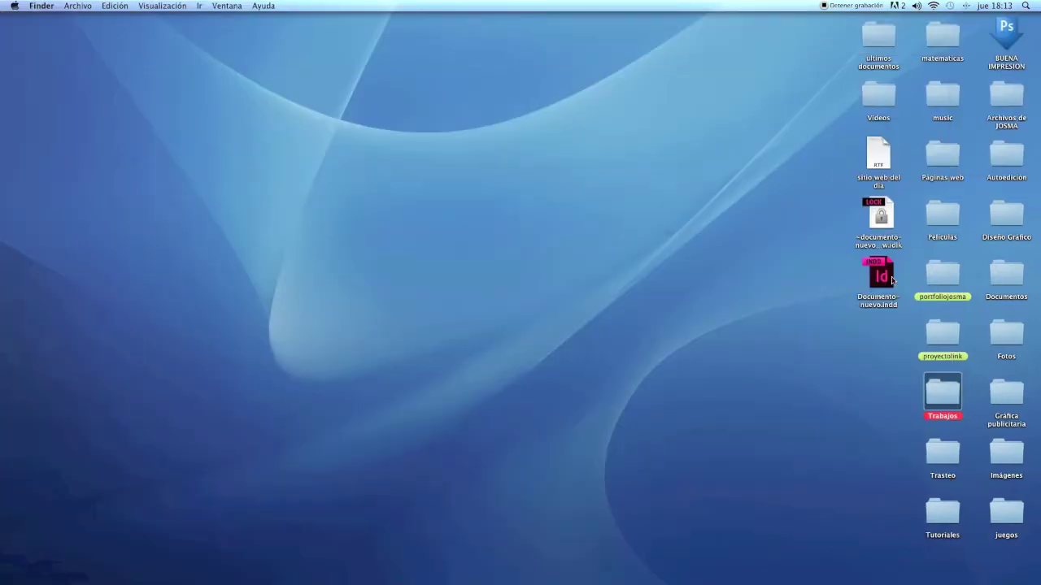
left_click(949, 553)
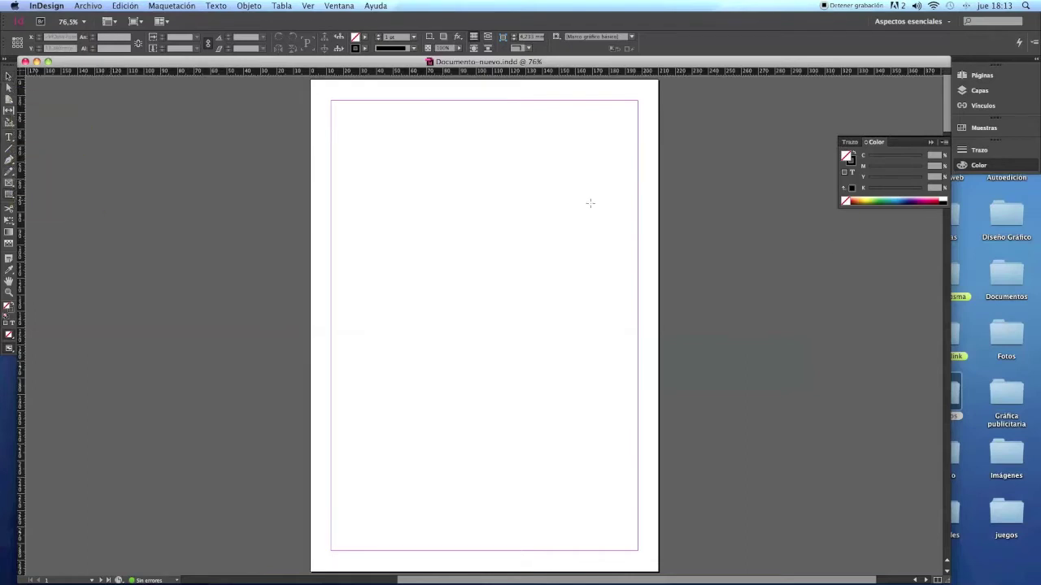
- Draw a rectangle about 62 by 63 mm in the page's upper half, swap its fill and stroke for a solid black fill, and deselect it
left_click_drag(425, 182, 529, 287)
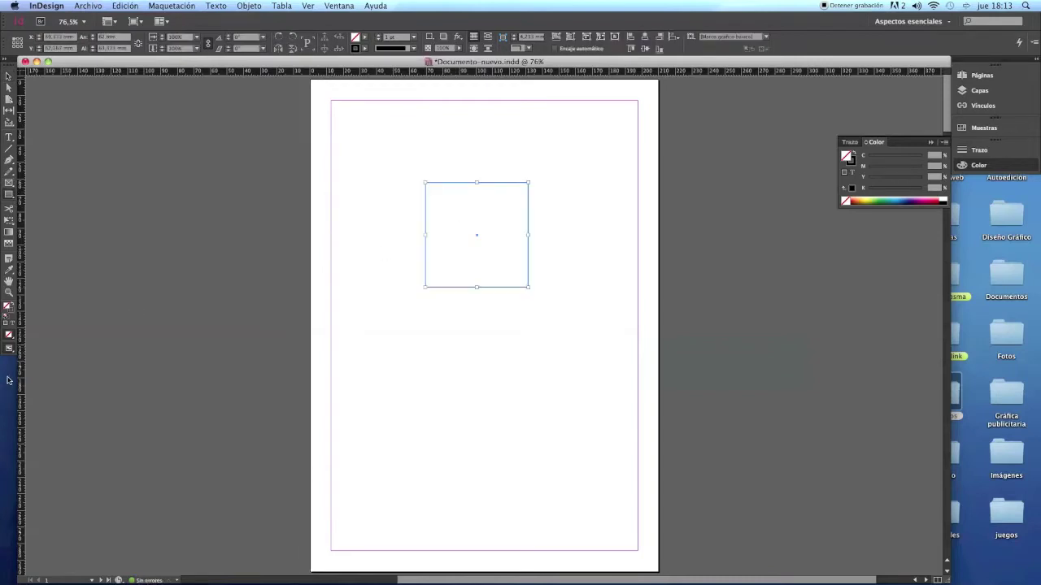
left_click(14, 303)
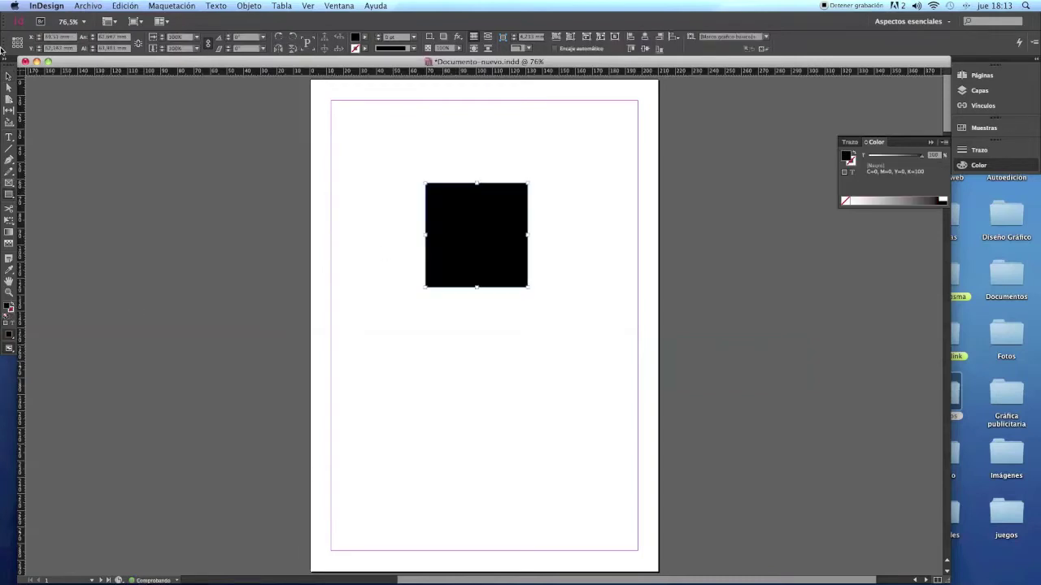
left_click(9, 74)
left_click(274, 158)
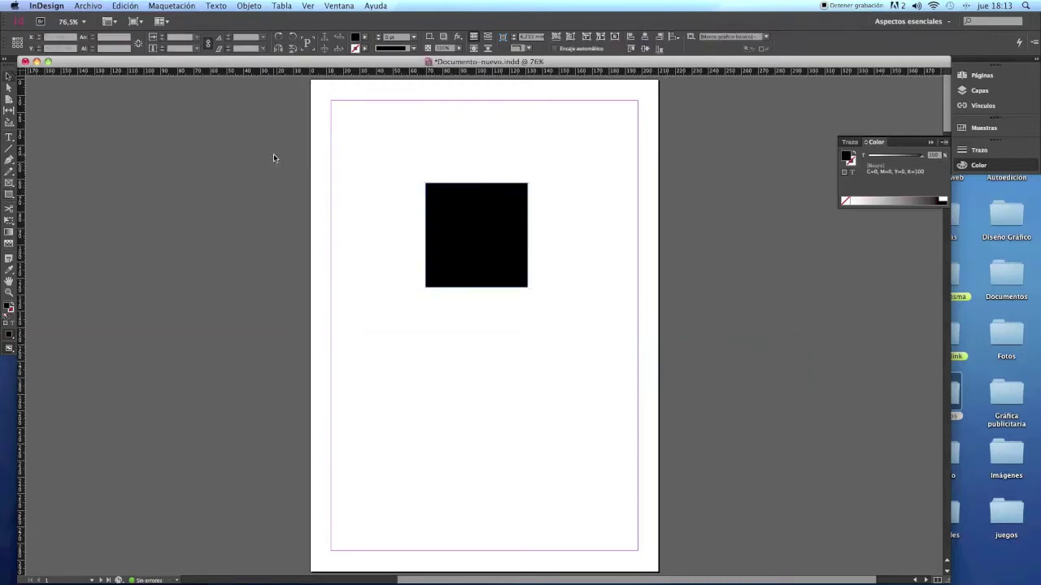
- Move the black square around with the Selection tool, leaving it slightly to the right of where it was drawn
left_click(480, 249)
left_click_drag(430, 296, 566, 218)
left_click_drag(507, 227, 472, 225)
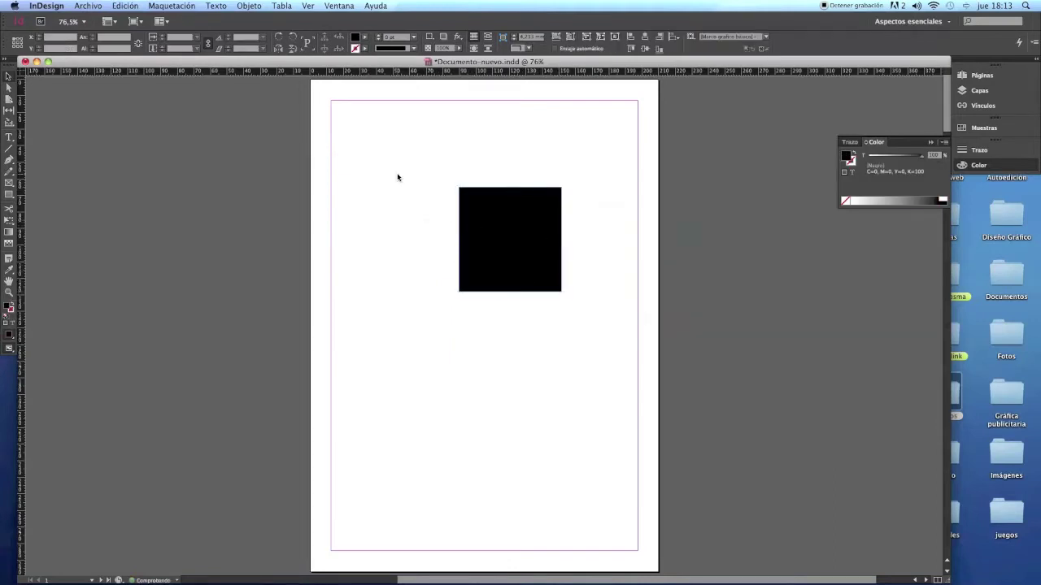
- Reshape the black square with the Direct Selection tool by moving its upper-left anchor point inward and outward beyond the original corner
left_click(8, 90)
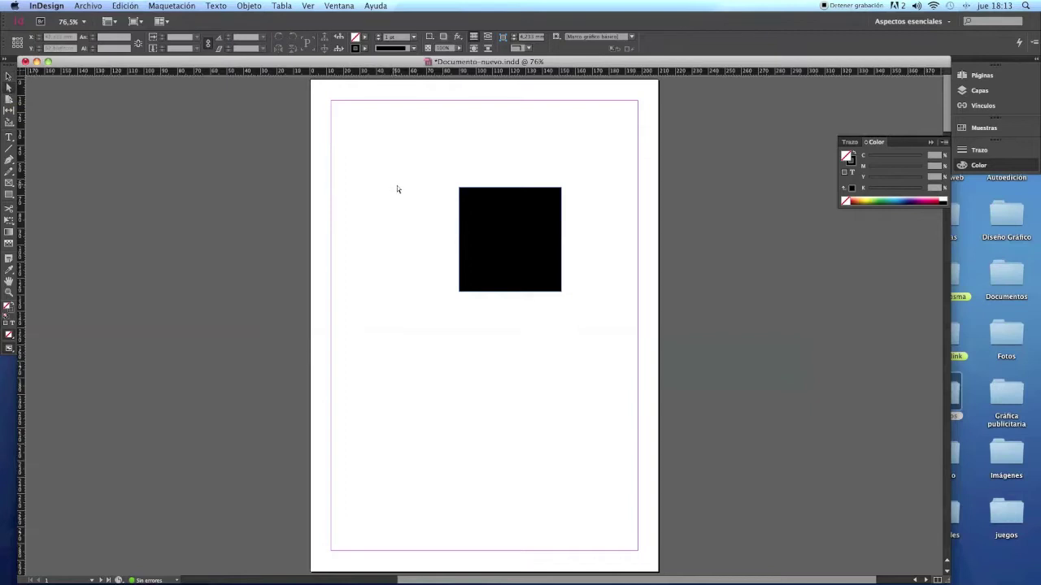
left_click(461, 192)
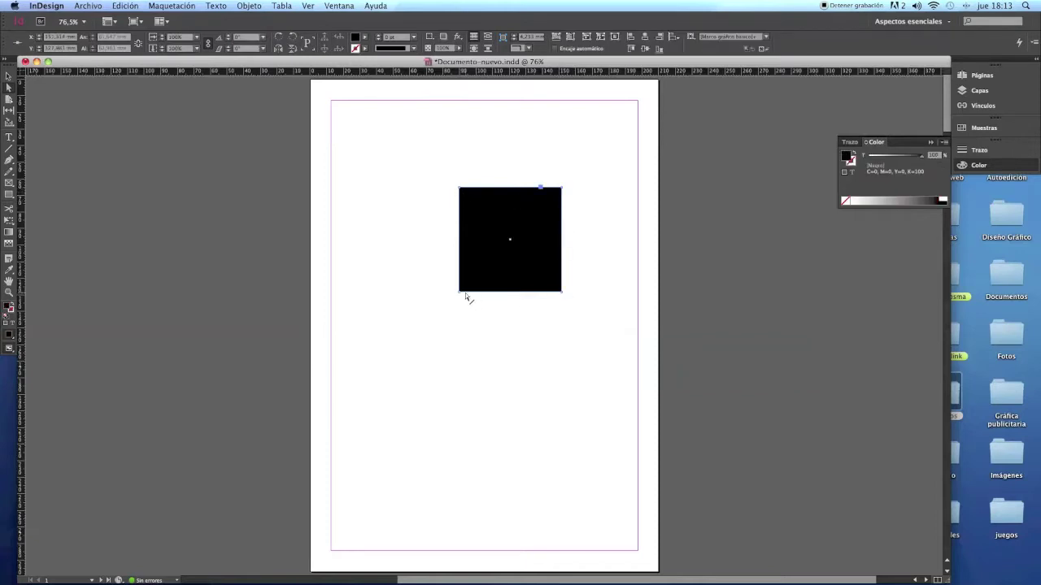
left_click(455, 176)
left_click(461, 191)
left_click(461, 193)
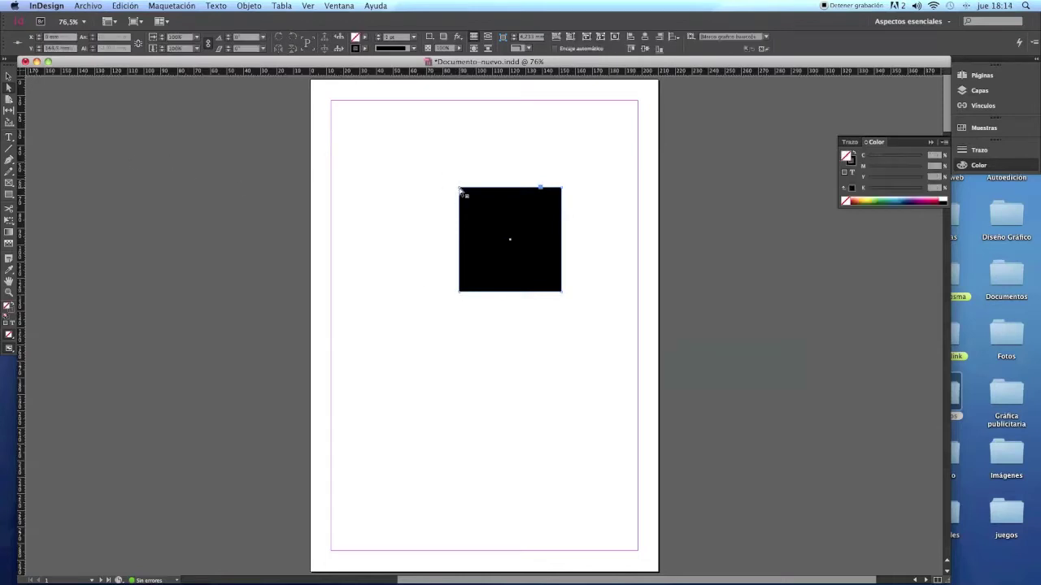
left_click_drag(460, 190, 477, 231)
left_click(556, 181)
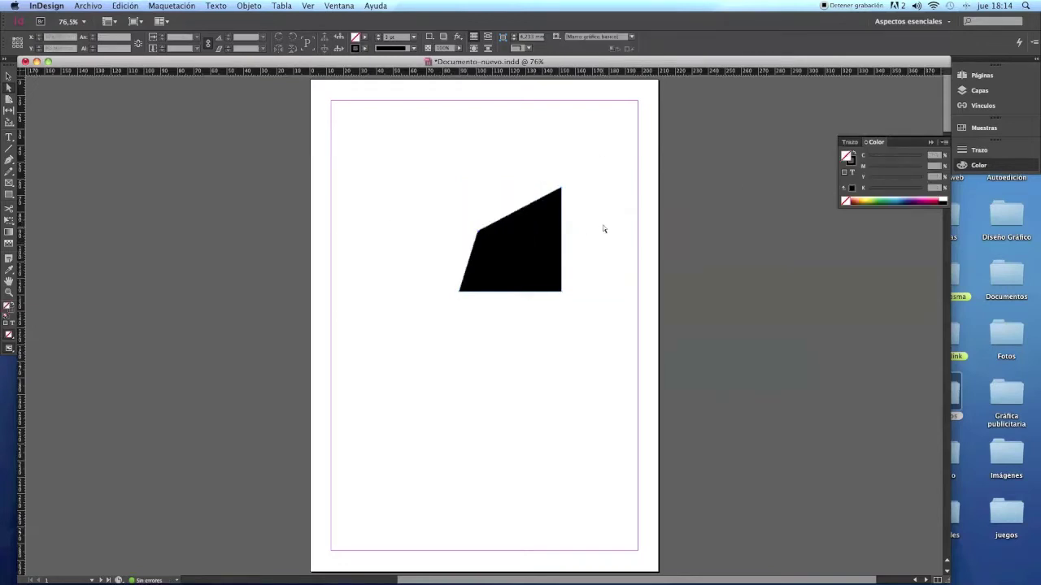
left_click_drag(478, 232, 448, 158)
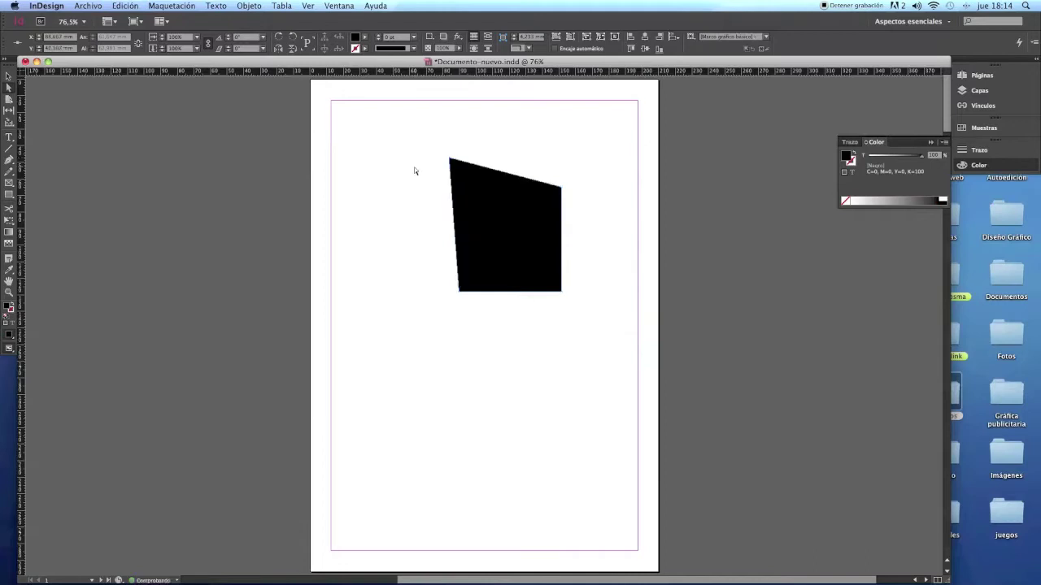
left_click(395, 175)
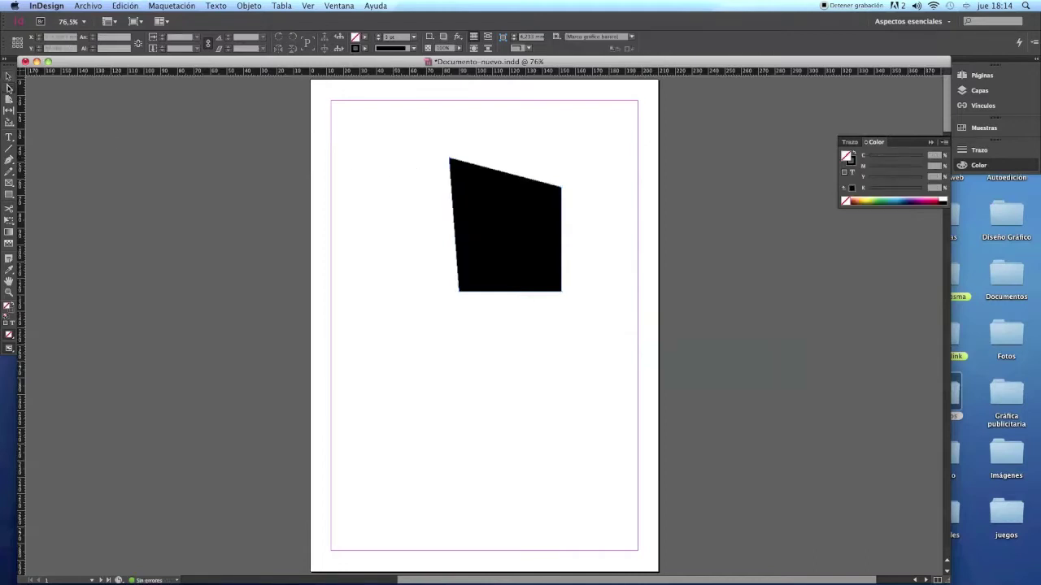
- Select the whole reshaped black figure with the Selection tool and delete it from the page
left_click(8, 78)
left_click(508, 231)
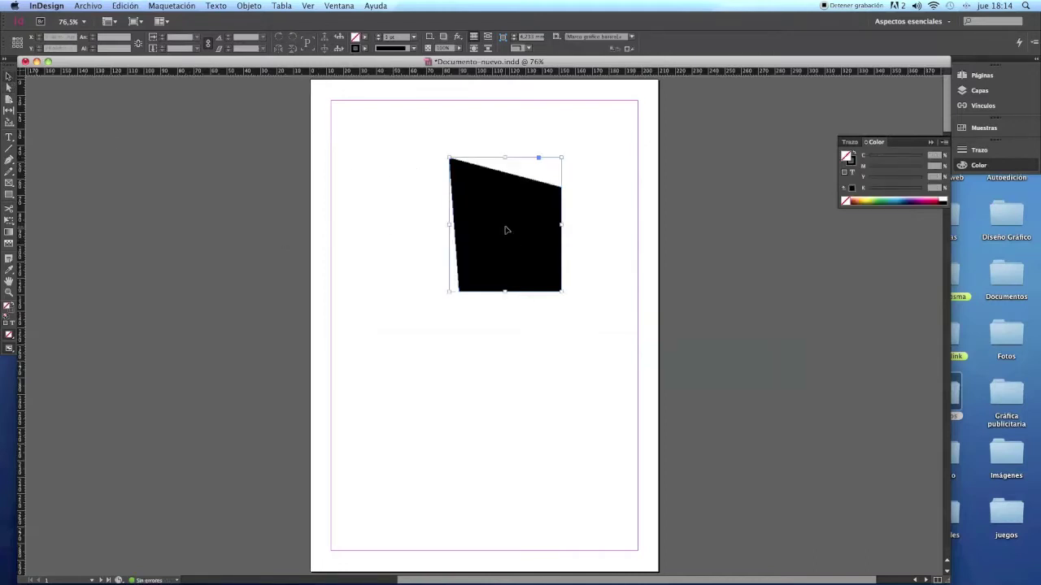
left_click(375, 244)
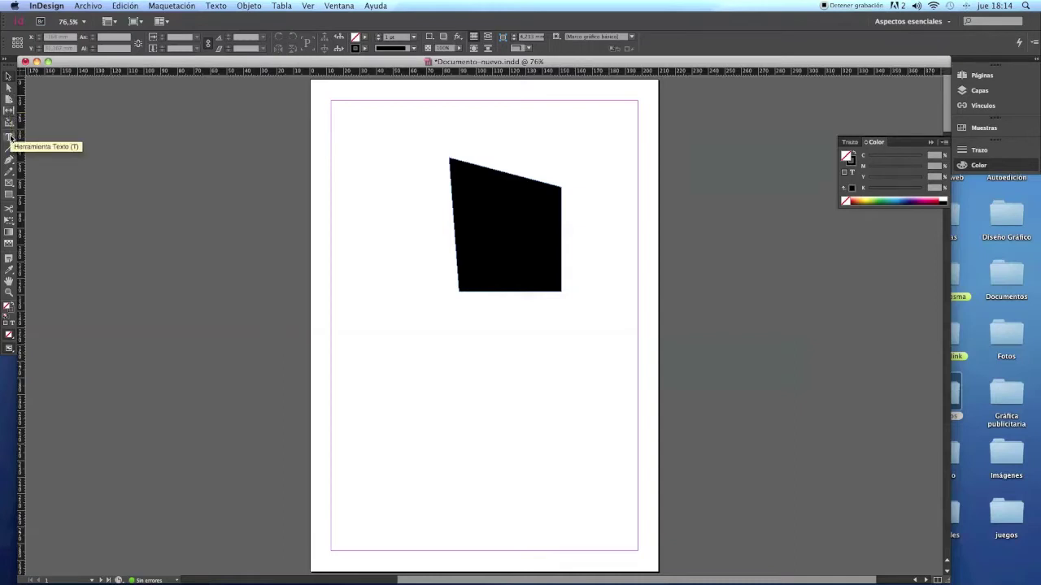
left_click(505, 232)
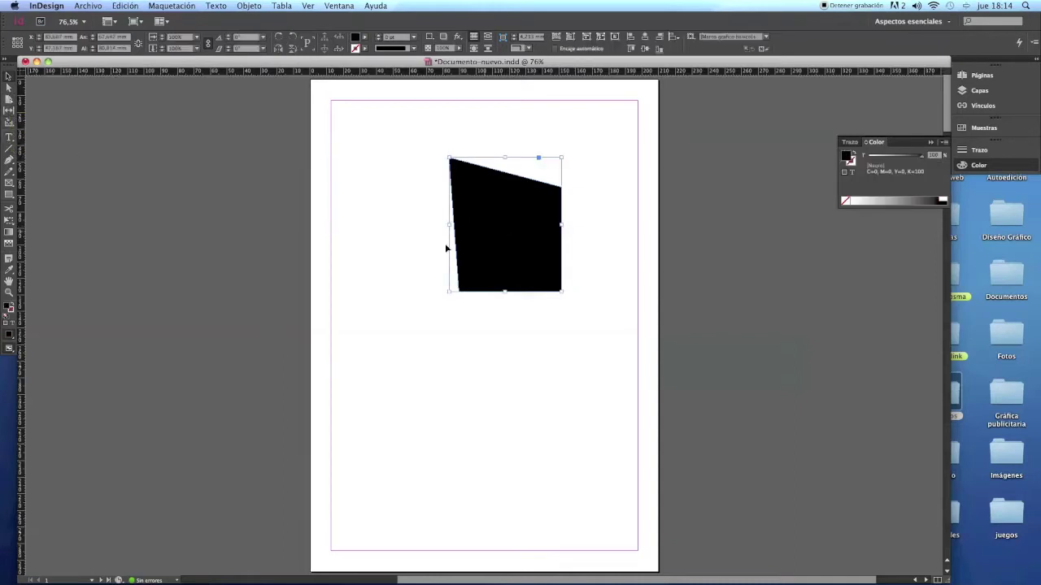
key("Delete")
- Create a text frame spanning the margins' full width in the page's upper half and enter "Hola" in it
left_click(8, 136)
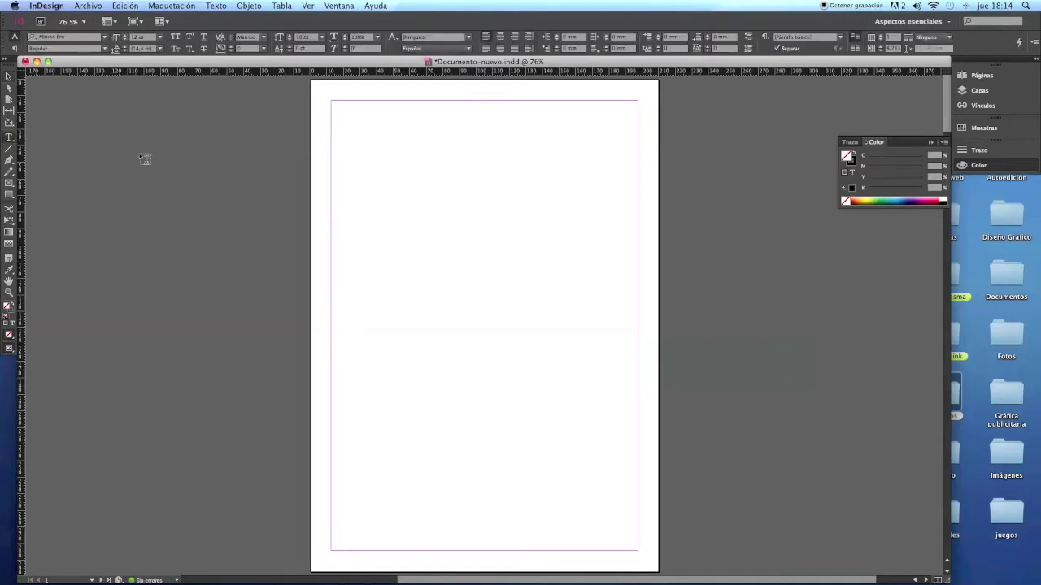
left_click(9, 136)
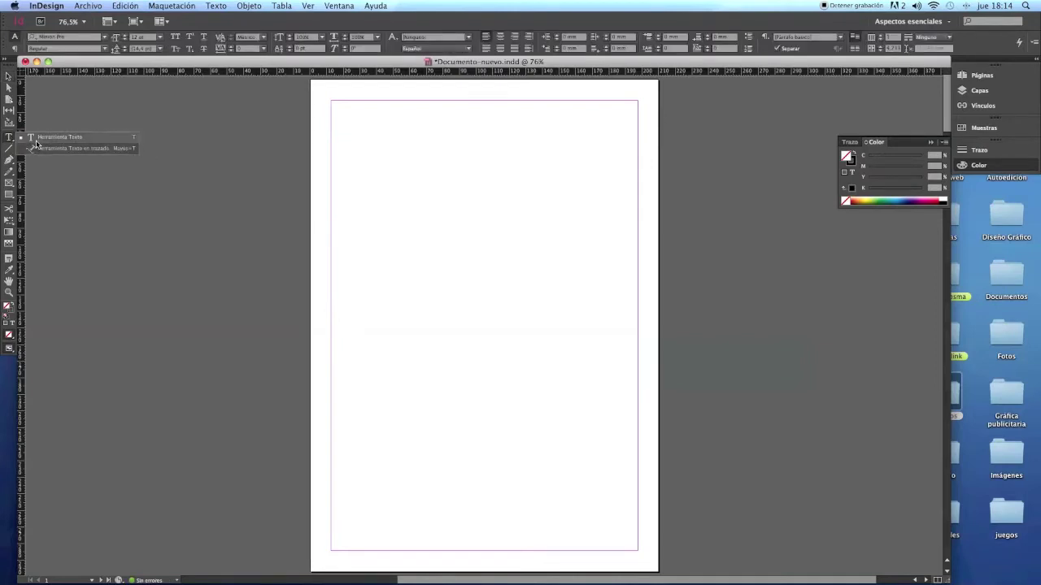
left_click(35, 138)
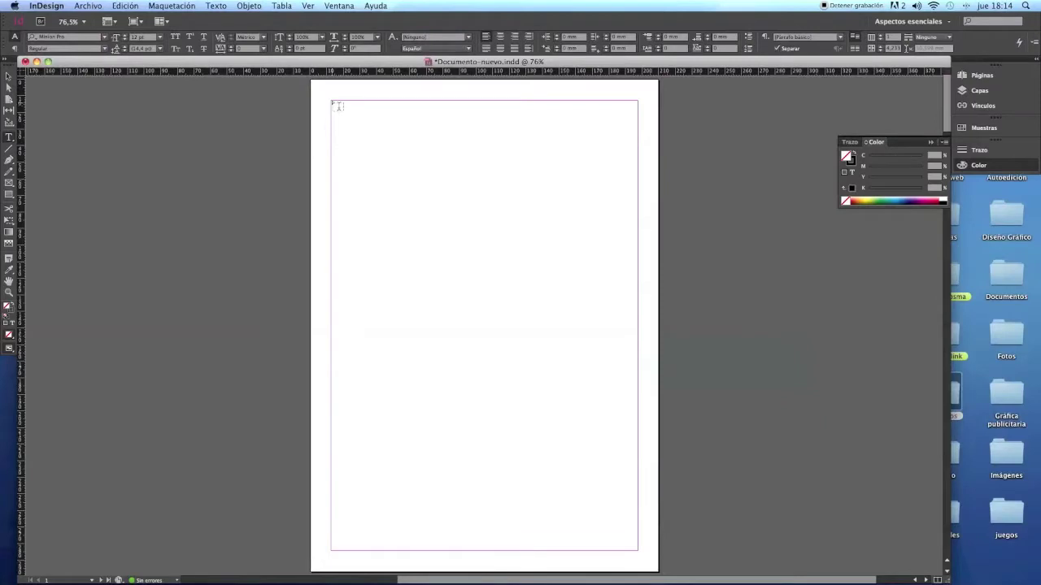
left_click_drag(335, 105, 635, 300)
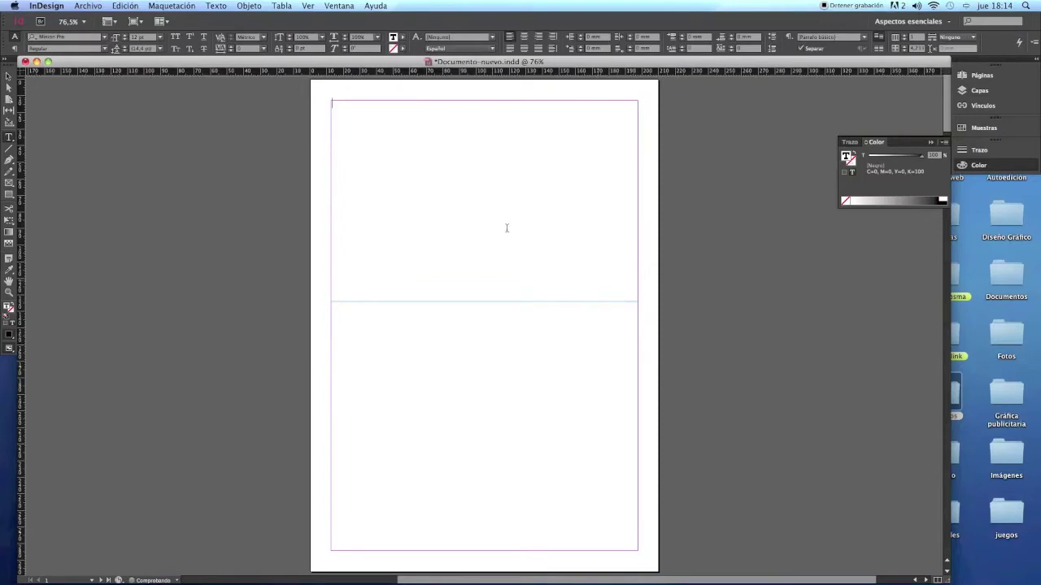
type("Hola que tal?")
- Fill the text frame with placeholder text, try selecting a few words in its second paragraph, and deselect everything with the Selection tool
left_click(215, 5)
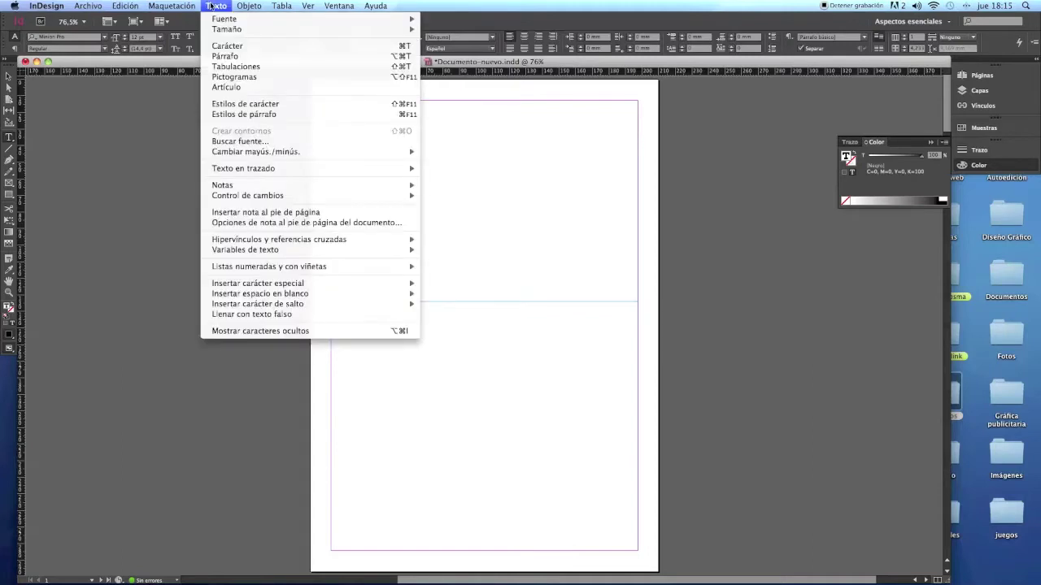
left_click(306, 315)
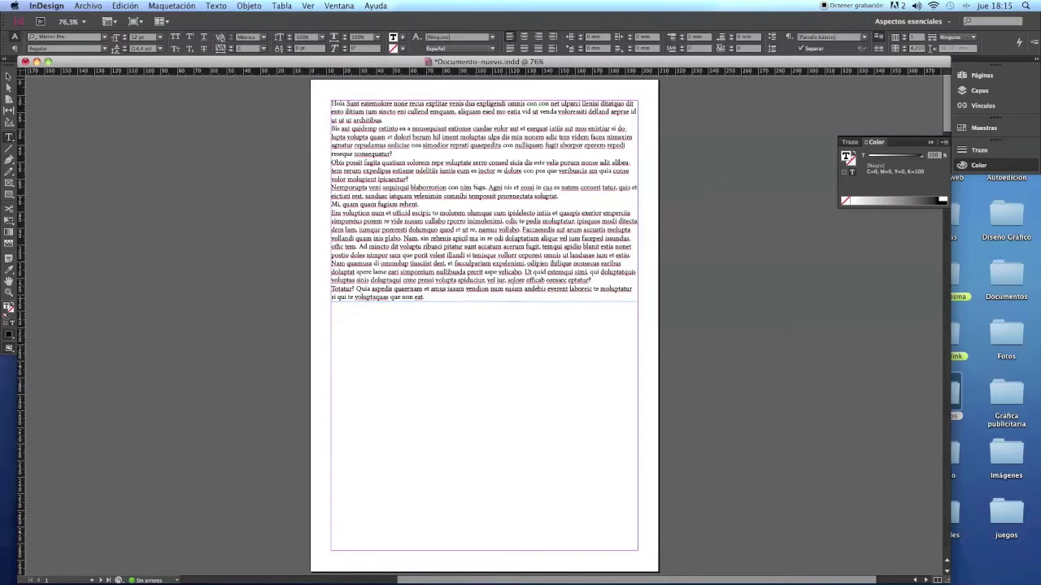
left_click(413, 144)
left_click_drag(390, 128, 461, 127)
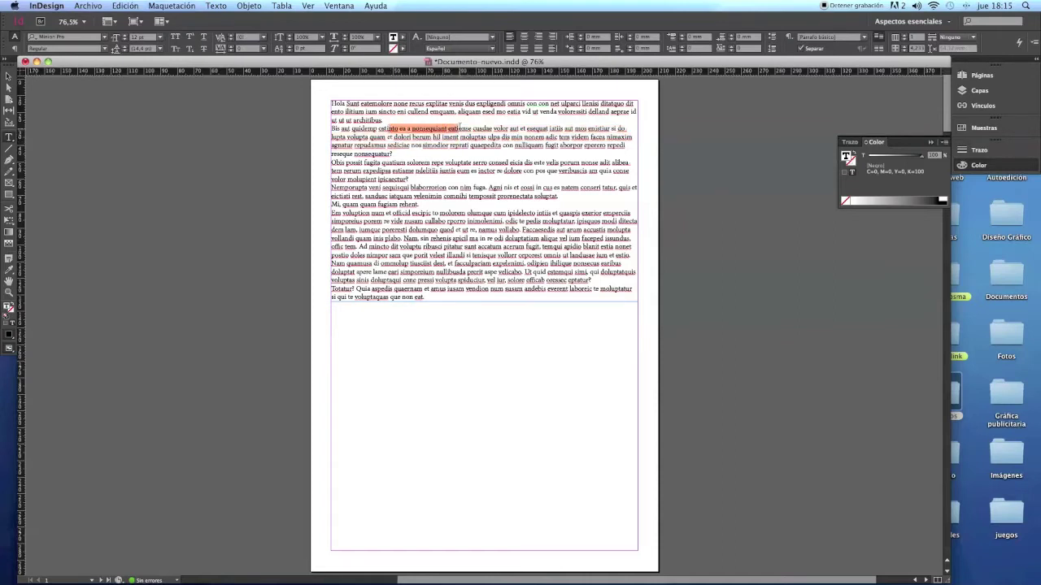
left_click(424, 169)
left_click(444, 297)
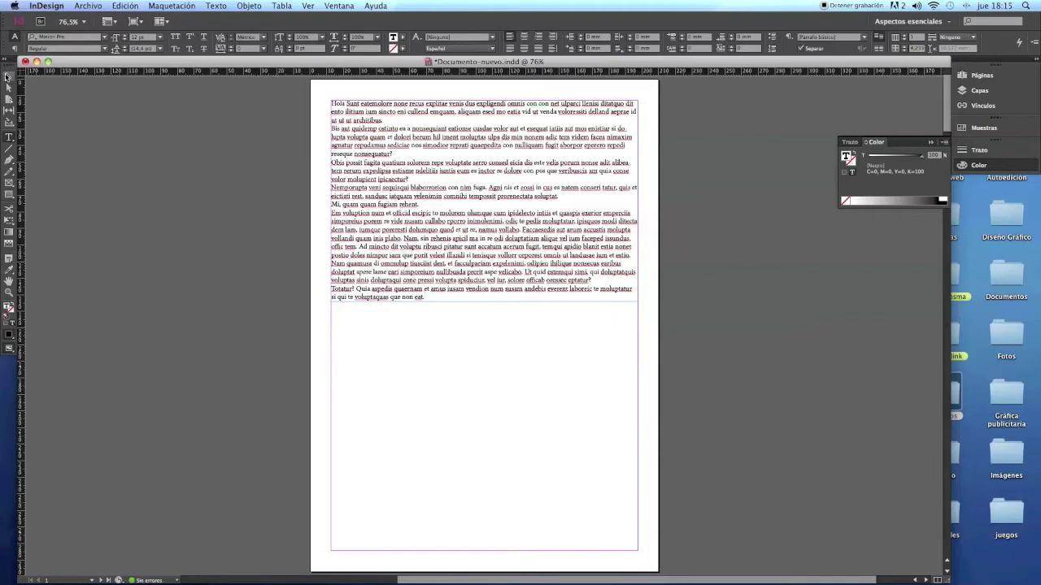
left_click(8, 75)
left_click(138, 158)
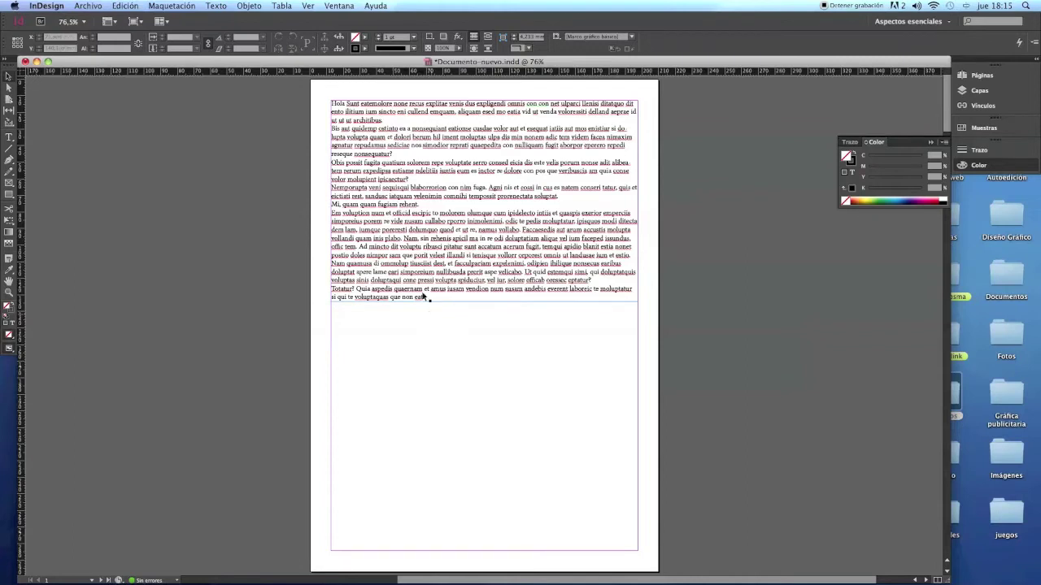
left_click(89, 6)
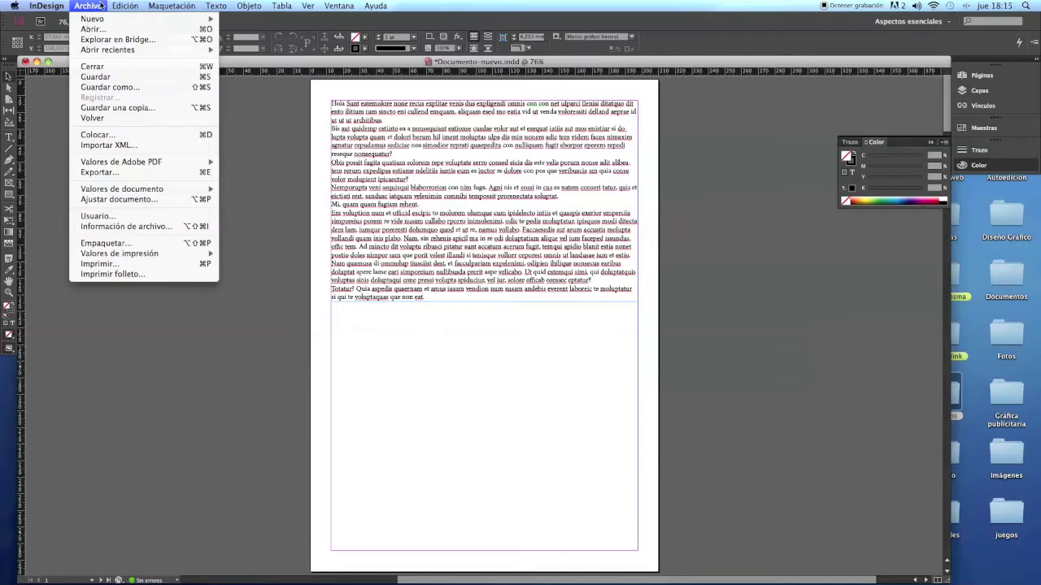
mouse_move(46, 5)
mouse_move(81, 39)
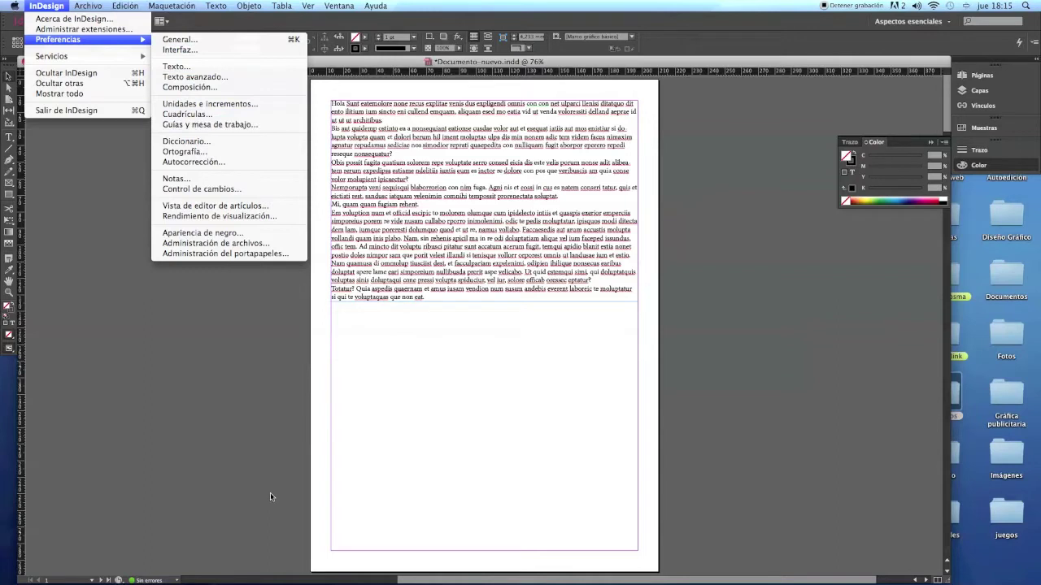
left_click(417, 385)
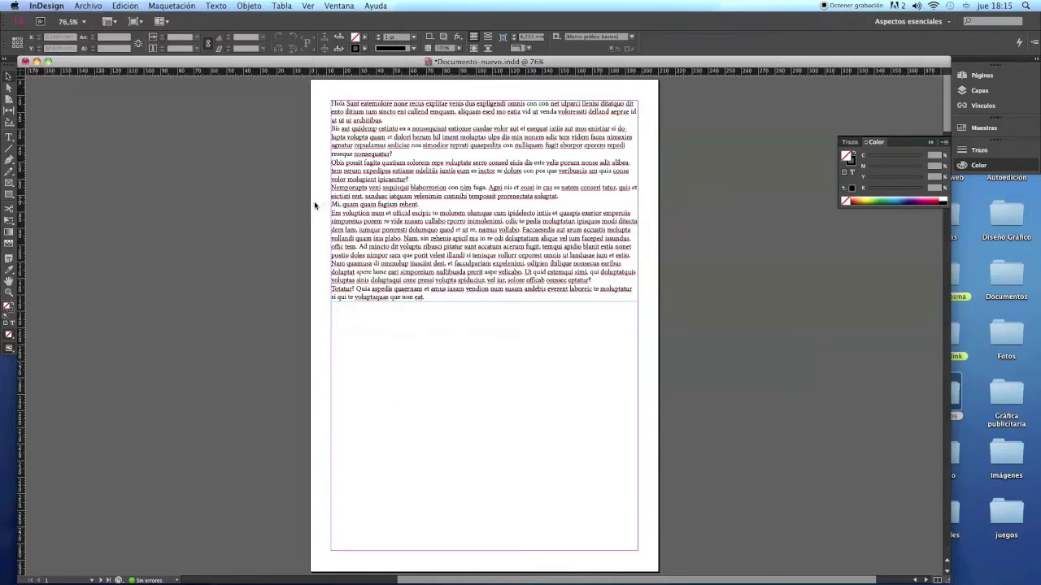
- Preview the page without margins and frame edges twice, returning to the normal view each time
key("w")
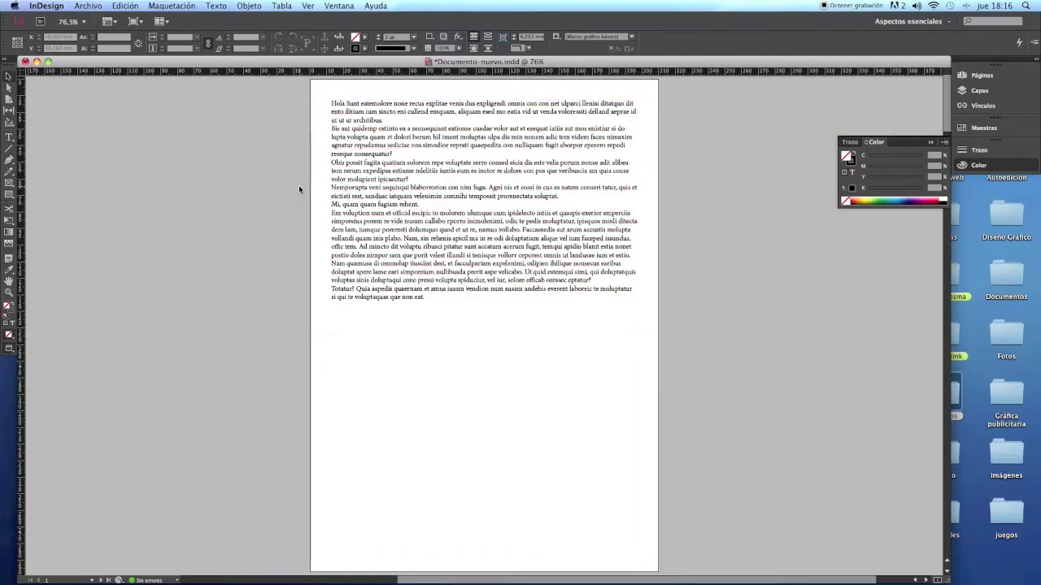
key("w")
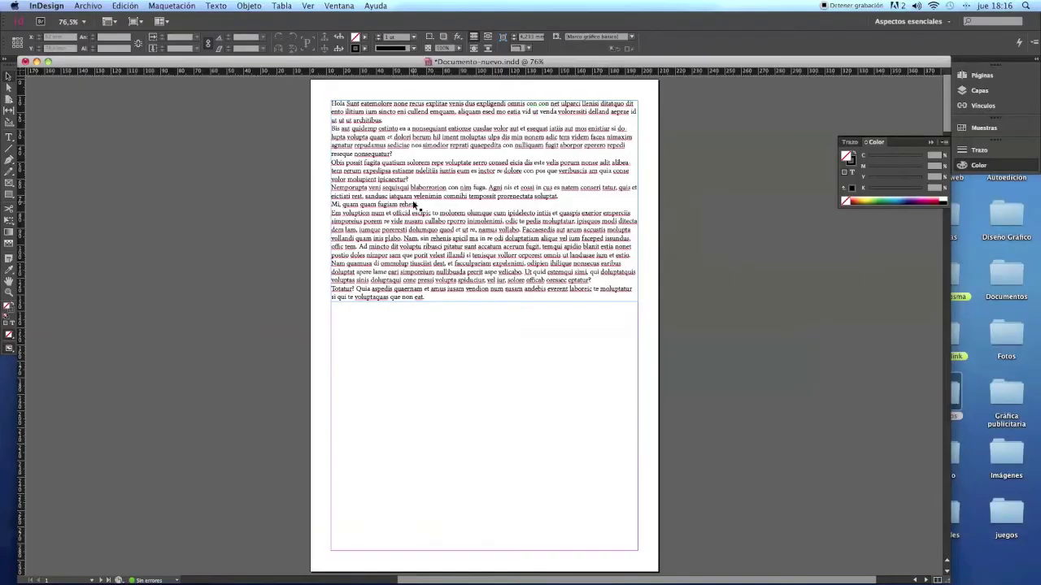
key("w")
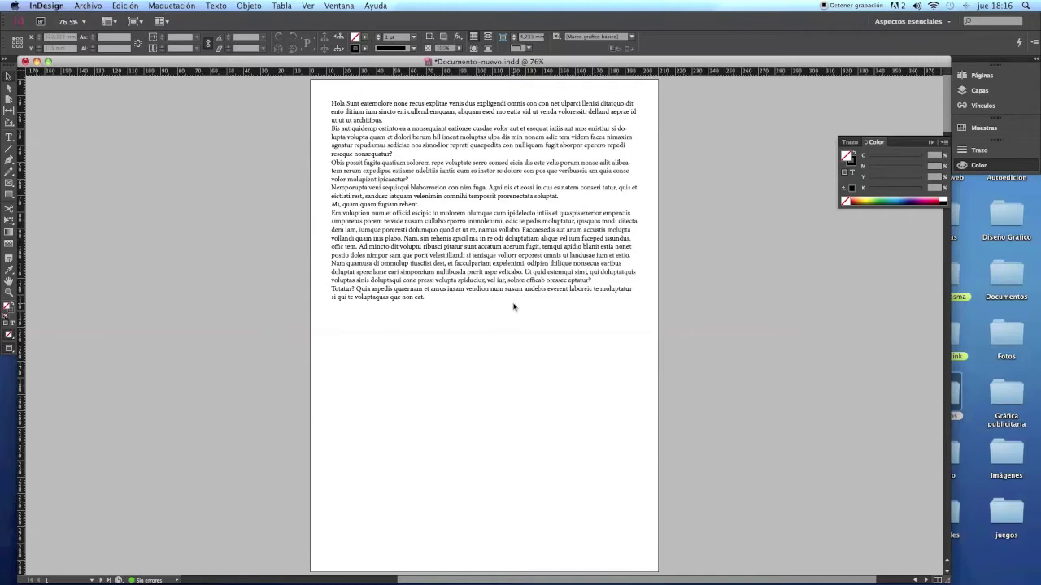
key("w")
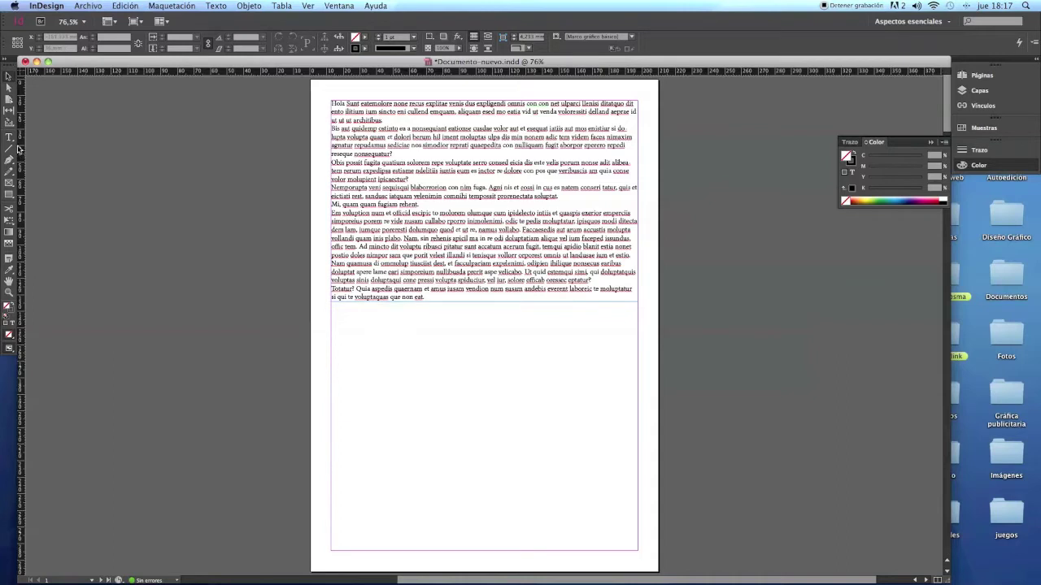
- Draw an open S-shaped curve about 134 by 24 mm below the text frame with the Pen tool and deselect it
left_click_drag(12, 140, 36, 143)
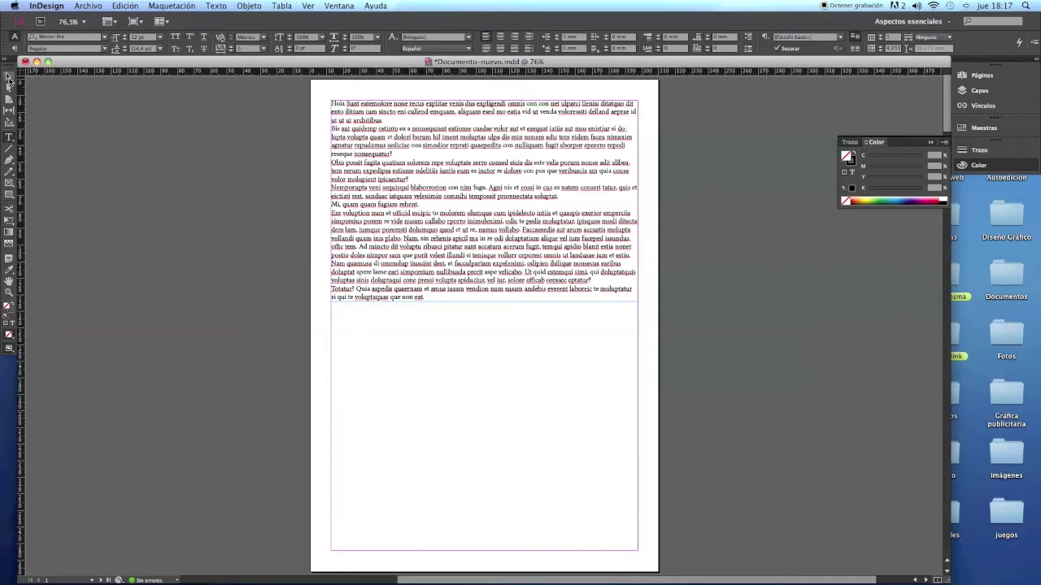
left_click(8, 82)
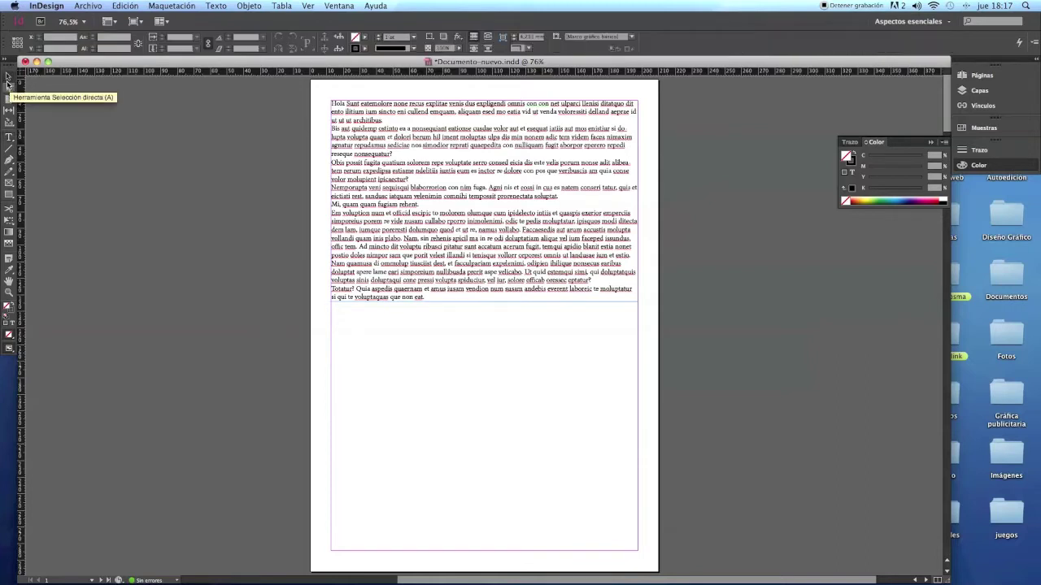
left_click(10, 158)
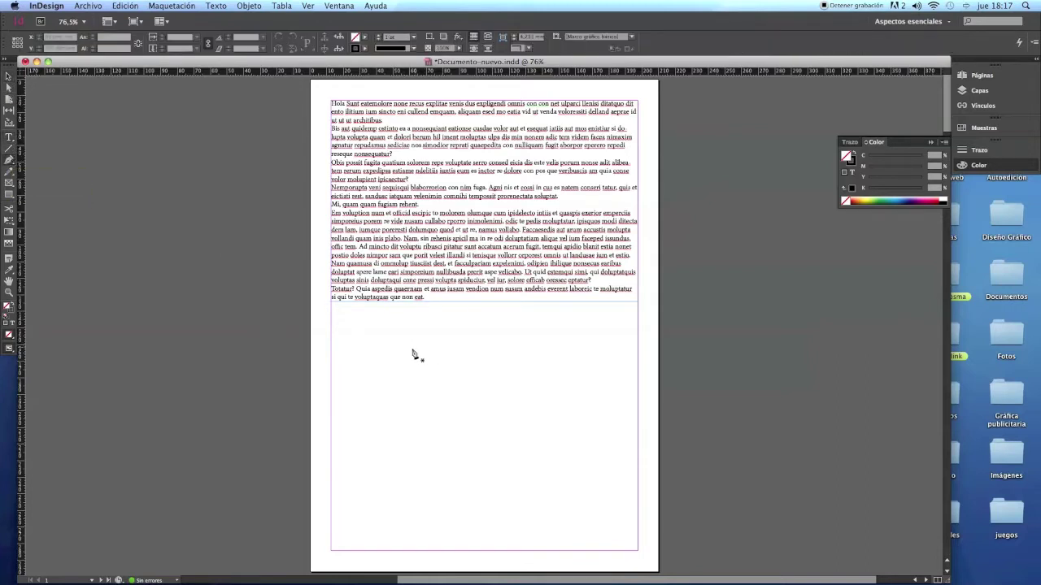
left_click(373, 355)
left_click_drag(469, 383, 509, 410)
left_click_drag(597, 379, 602, 365)
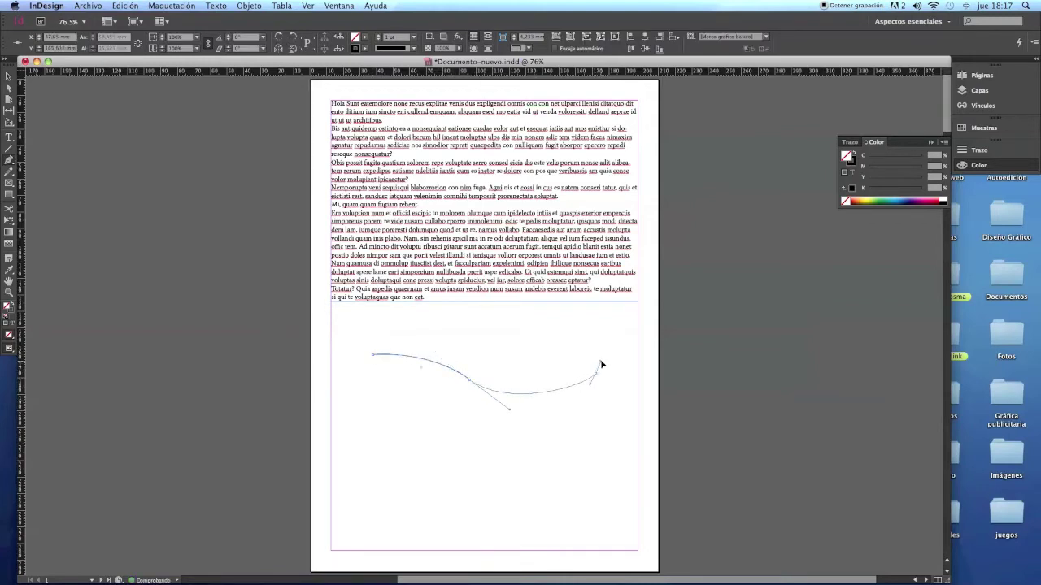
left_click(8, 75)
left_click(94, 128)
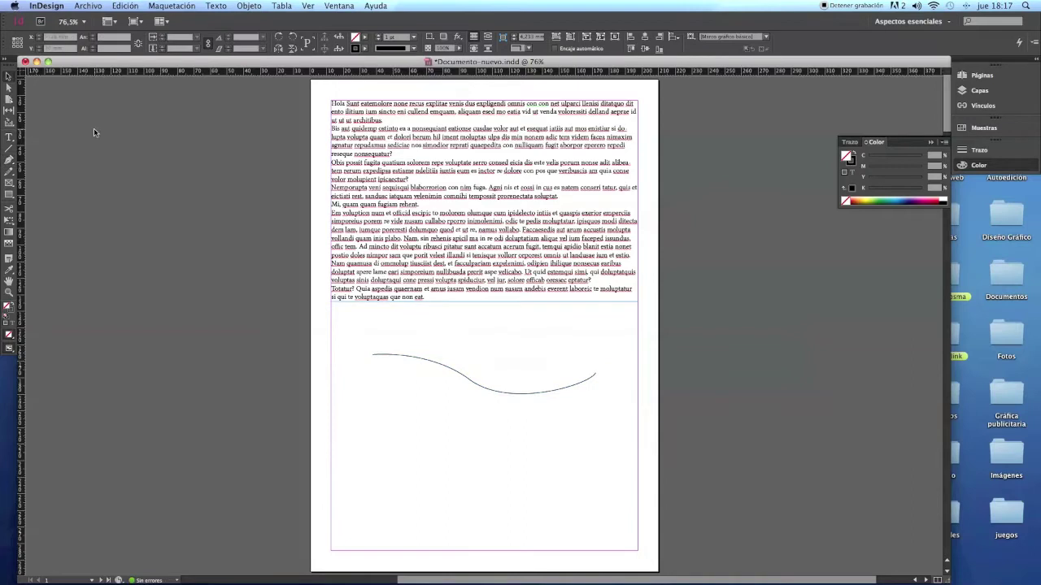
- Add "Probando el texto en trazado es muy divertido" along the curve with the Type on a Path tool
left_click(9, 137)
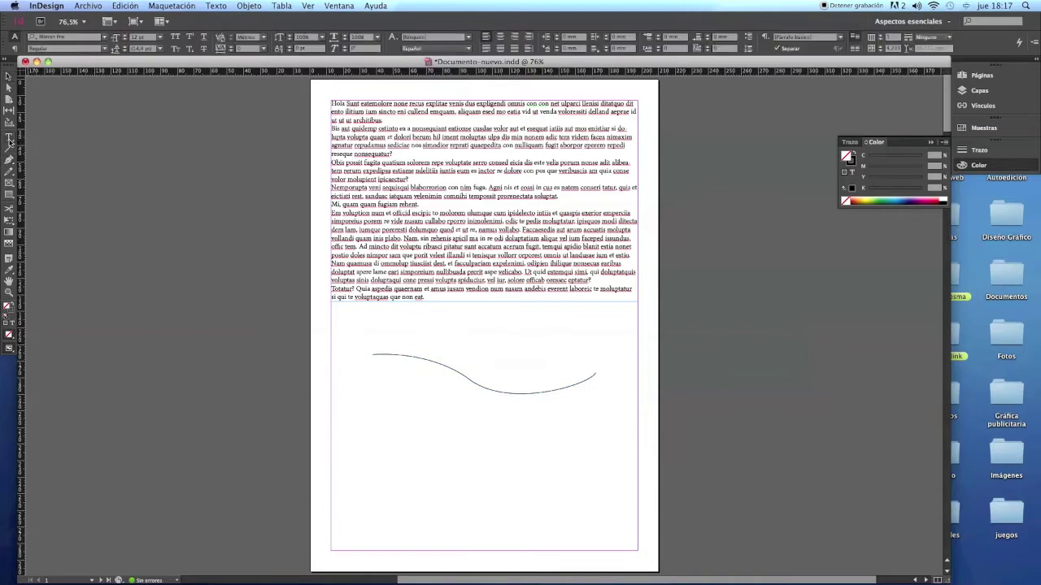
left_click(54, 148)
left_click(381, 355)
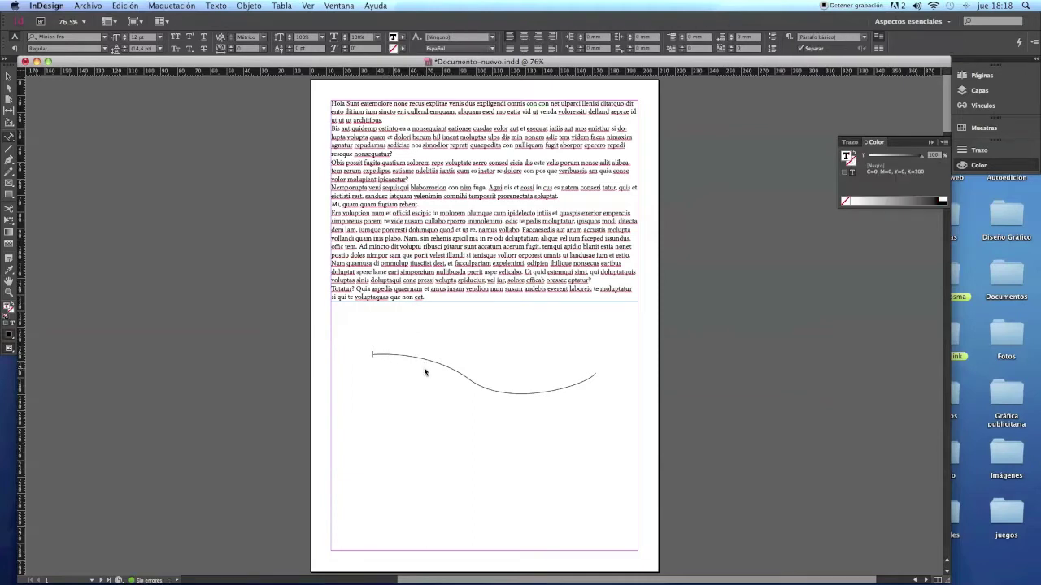
type("T")
type("Pro")
type("bando el texto en tra")
type("zado")
type("uy divertido")
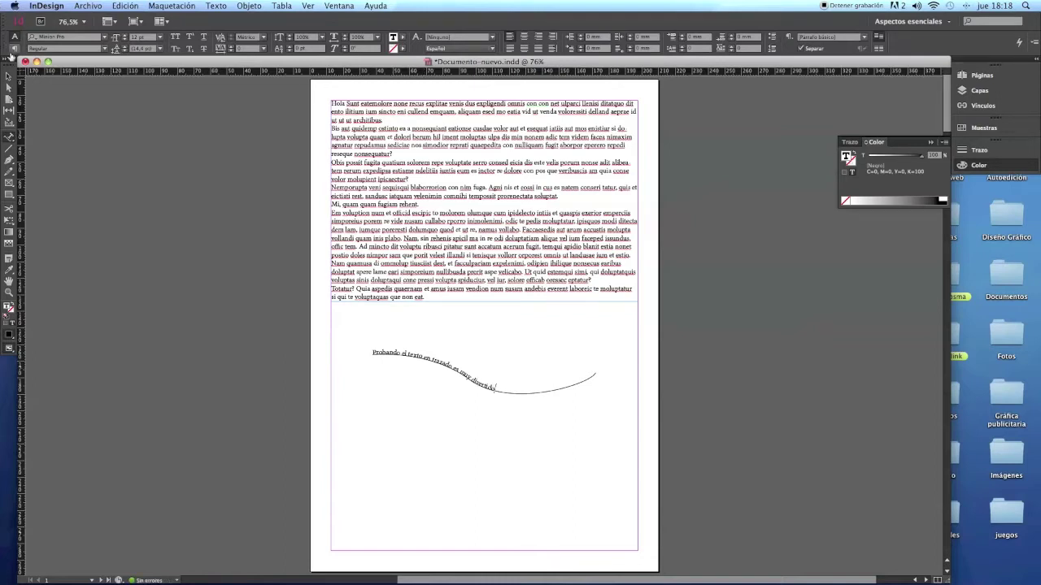
- Select the text path with the Selection tool, enter its text for editing, and deselect it
left_click(6, 76)
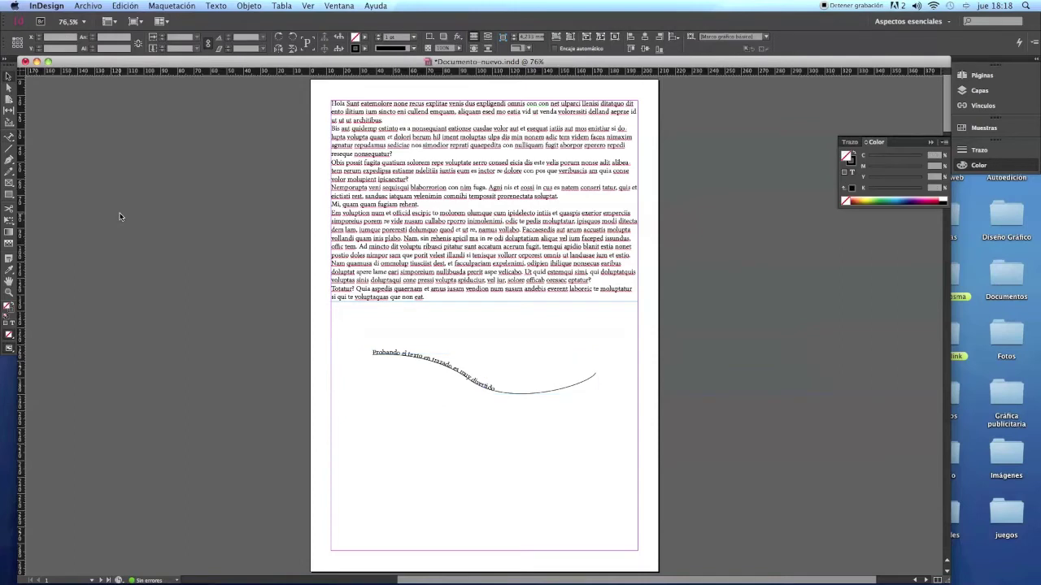
left_click(489, 391)
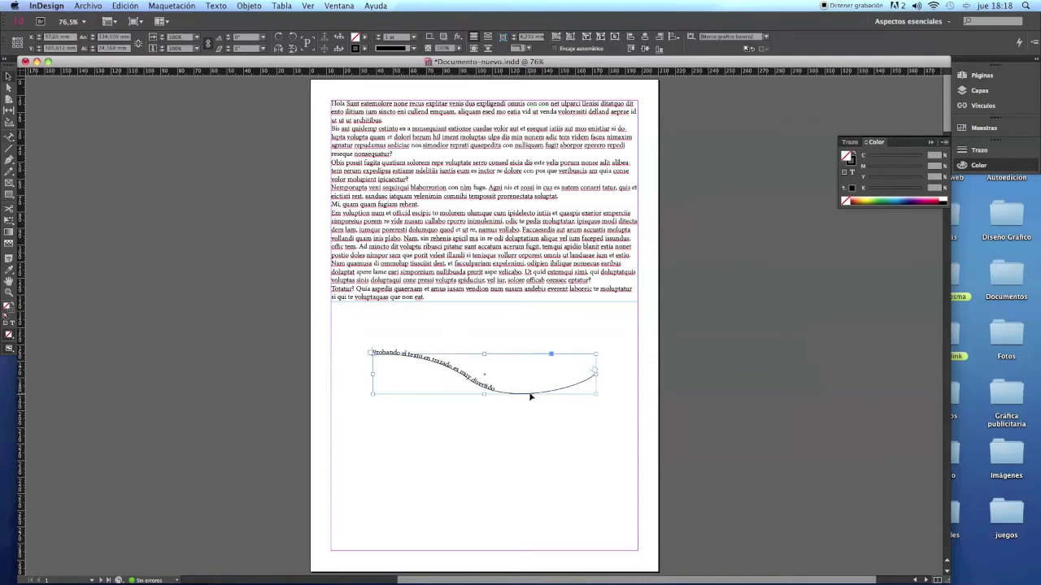
double_click(530, 394)
left_click(8, 76)
left_click(227, 274)
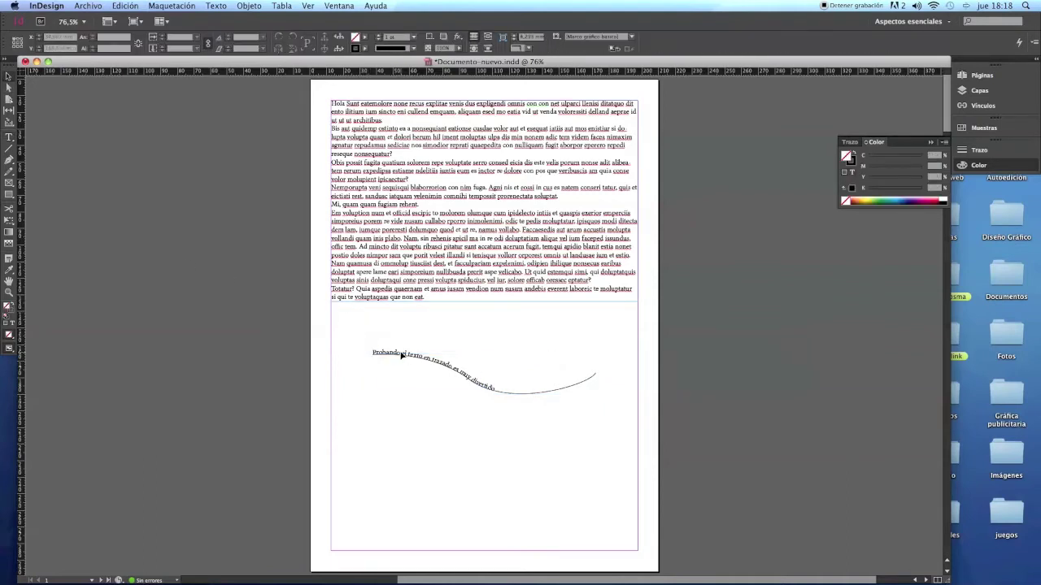
- Swap the text path's fill and stroke, open and cancel the fill's colour picker, and set the fill to none
left_click(401, 356)
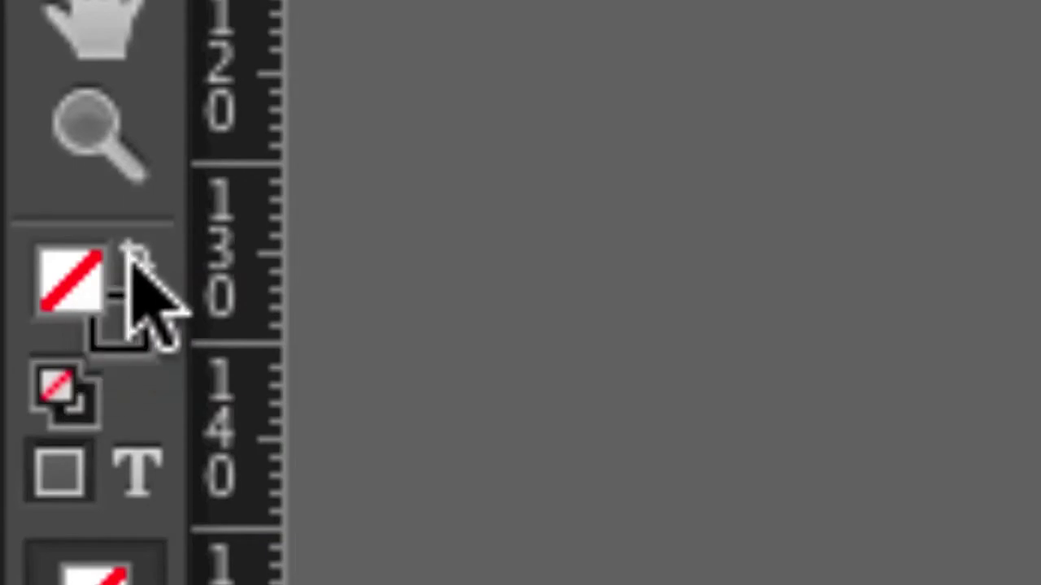
left_click(134, 259)
left_click(118, 318)
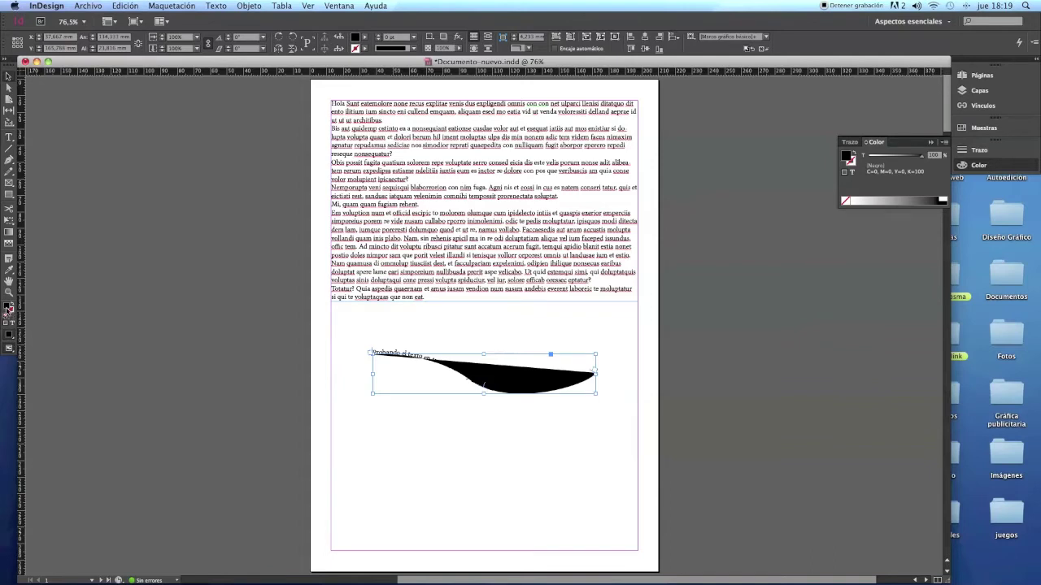
double_click(6, 310)
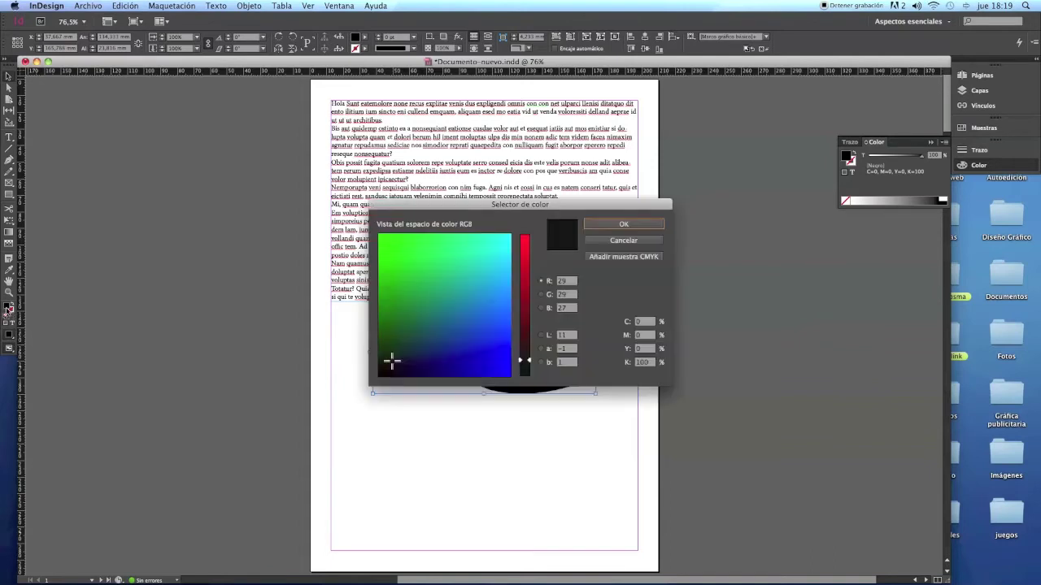
left_click(652, 244)
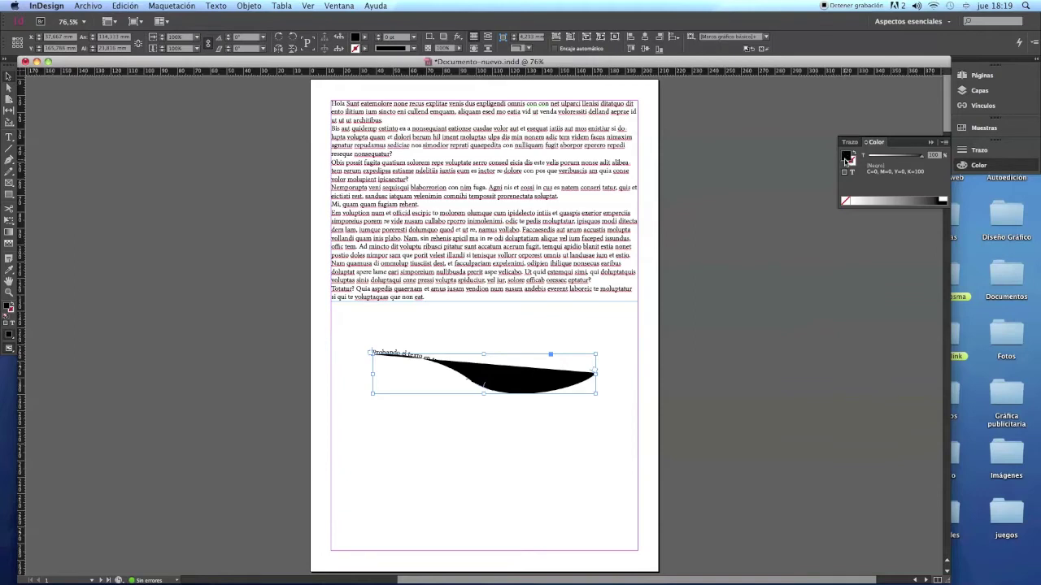
left_click(845, 200)
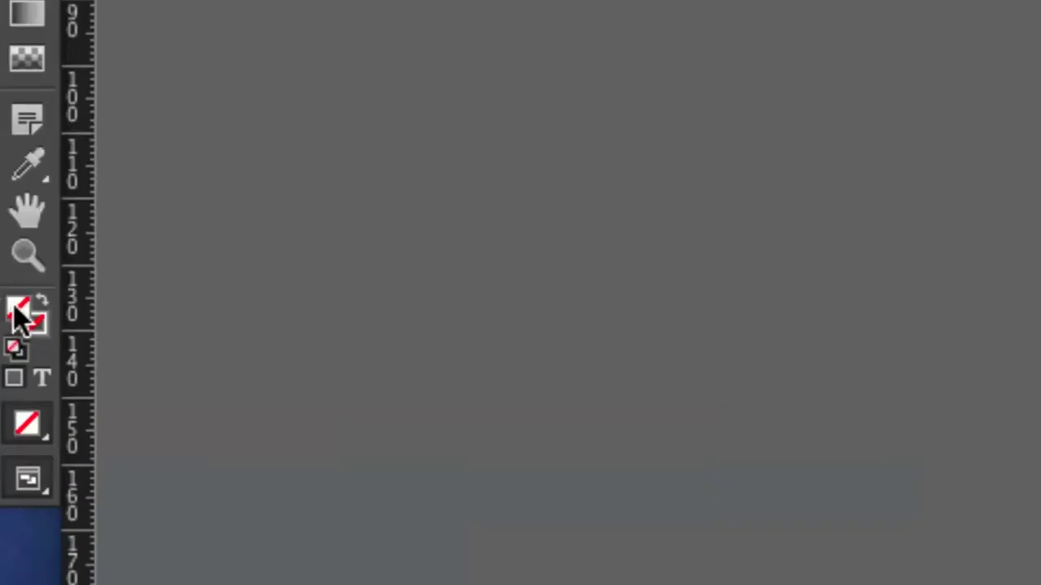
left_click(11, 310)
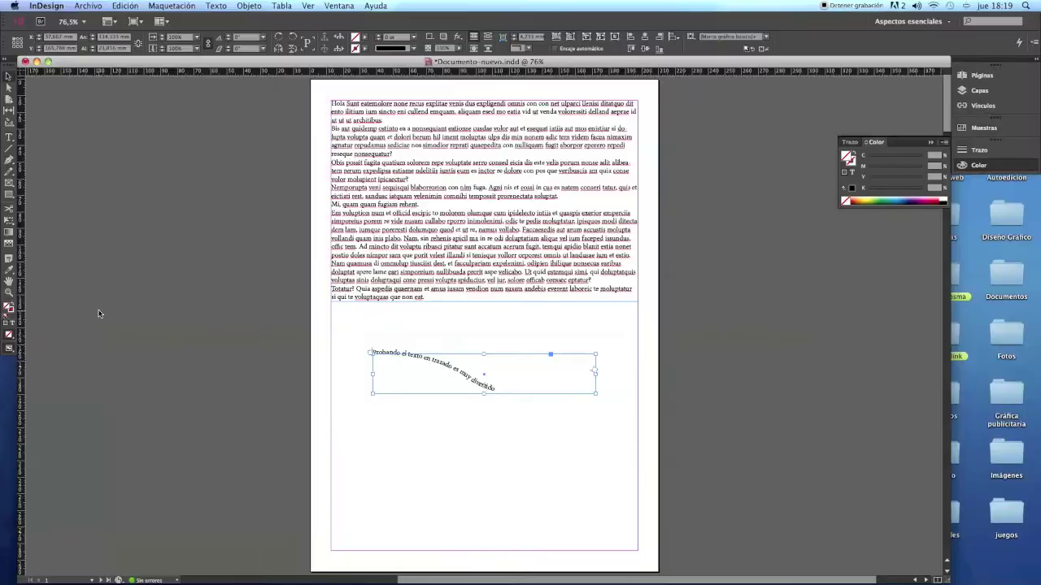
- Move the text path right and slightly down so its box extends past the page's right edge, deselect it, and select it again
left_click(393, 384)
left_click_drag(392, 382, 486, 392)
left_click(608, 421)
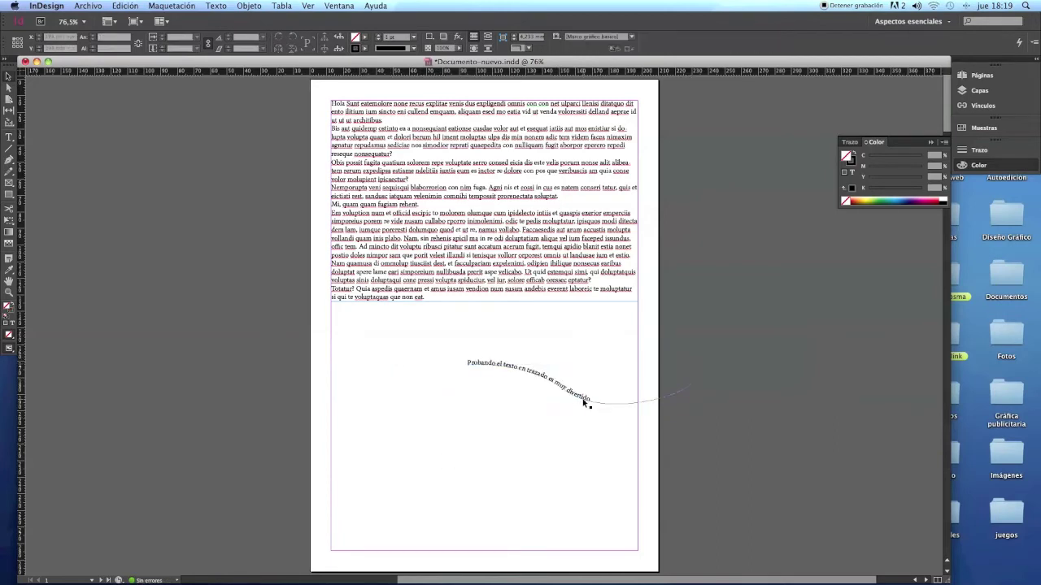
left_click(585, 402)
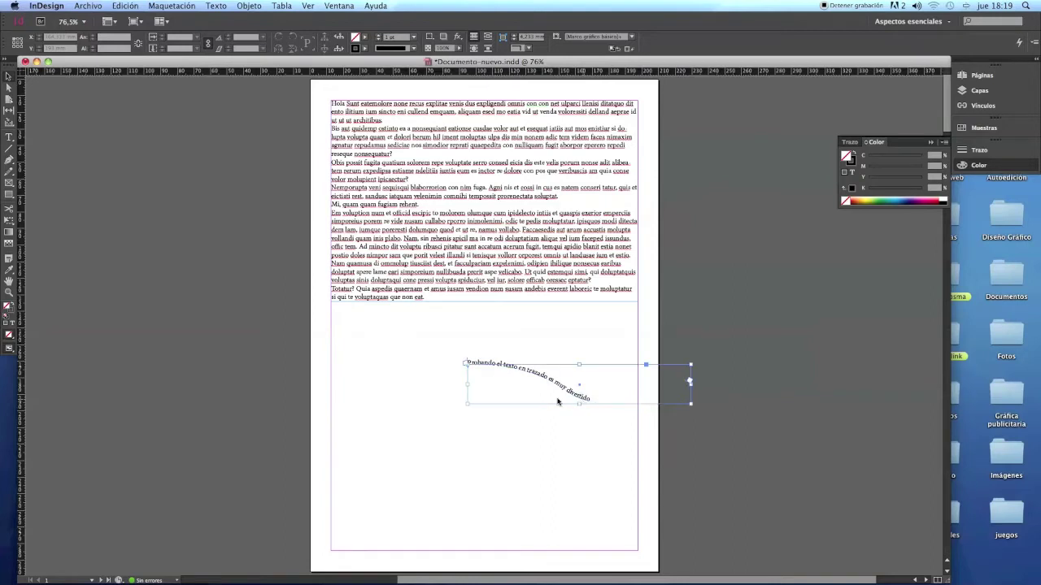
- Delete the text path and draw two concentric circles below the text with the Ellipse tool, the outer one about 140 mm across
key("Delete")
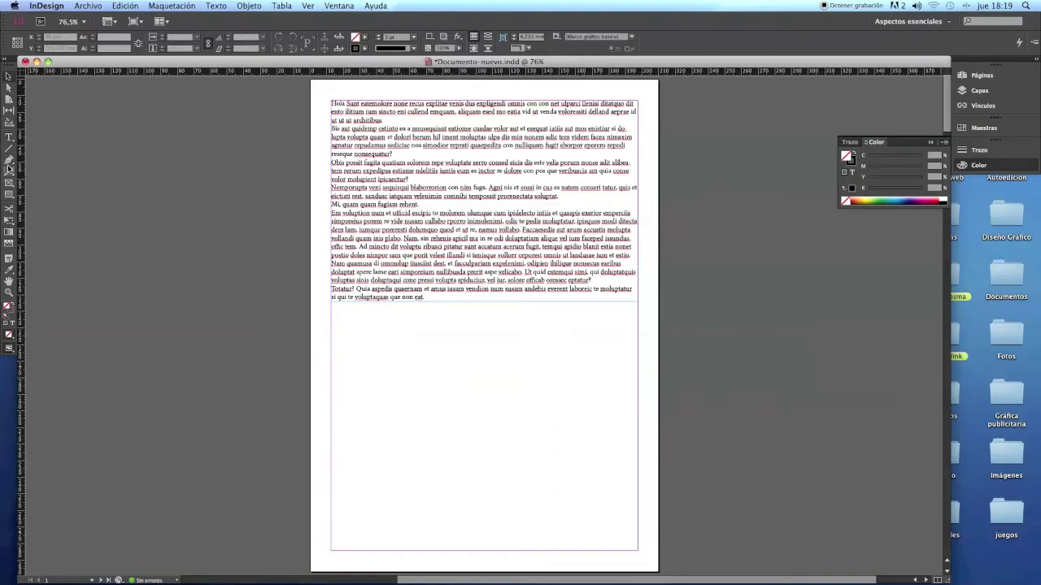
left_click(8, 194)
left_click(49, 206)
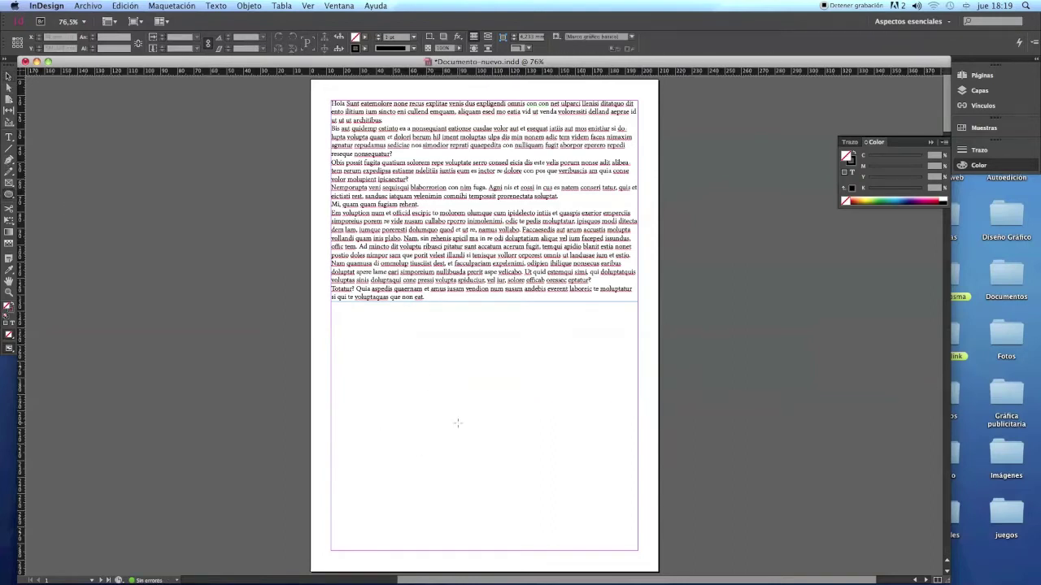
left_click_drag(478, 423, 688, 320)
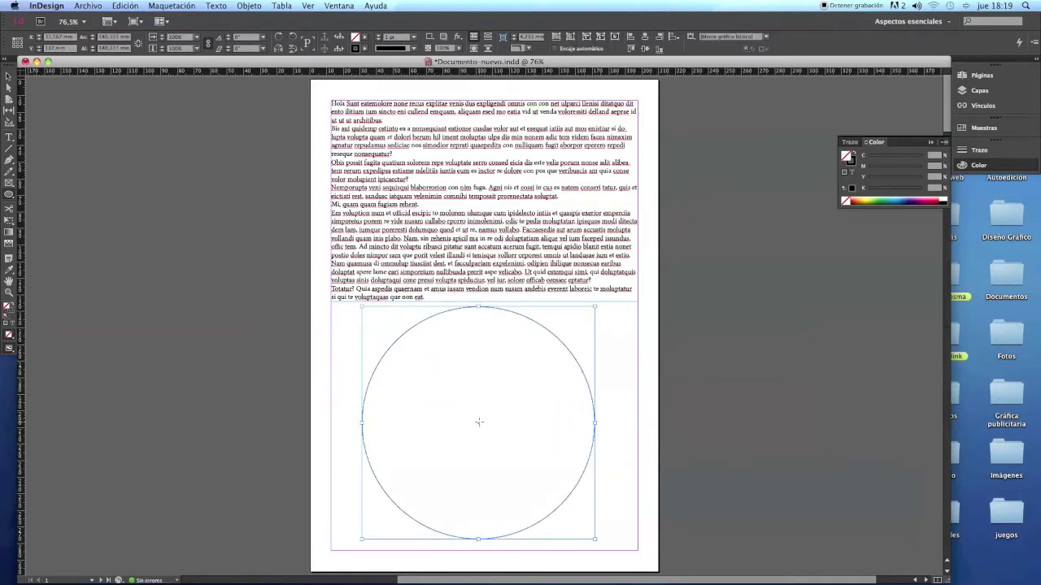
left_click_drag(479, 423, 517, 403)
left_click(8, 76)
left_click(51, 176)
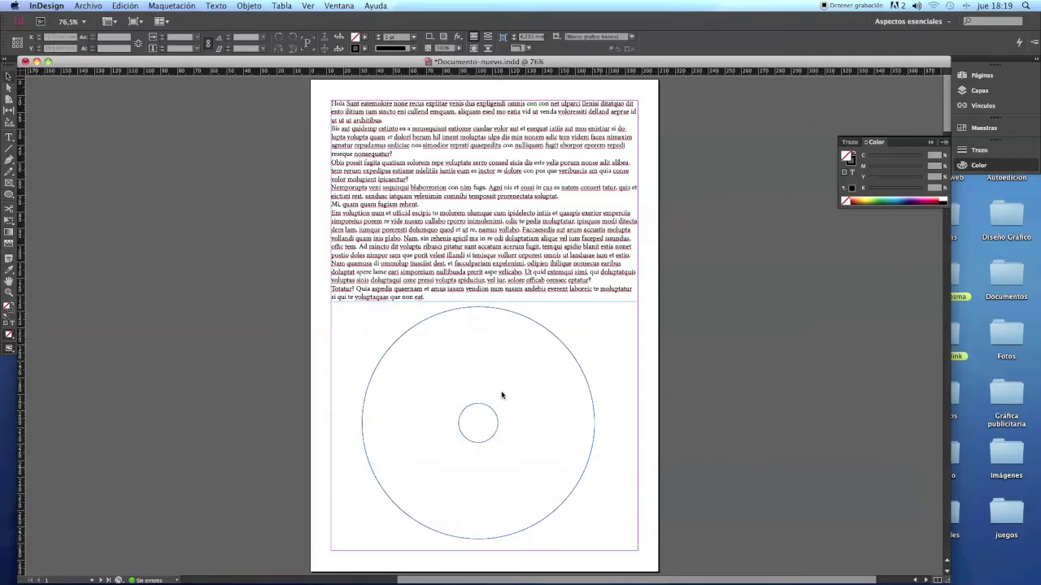
- Paste a copy of the outer circle in the same place and shrink it about its centre to about 132 mm across
left_click(399, 341)
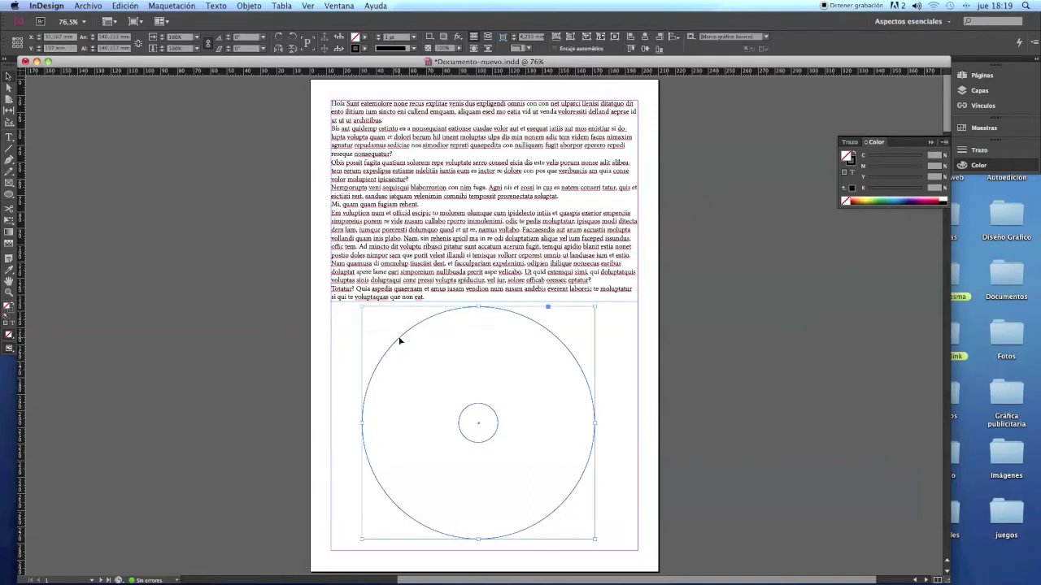
left_click_drag(363, 309, 376, 321)
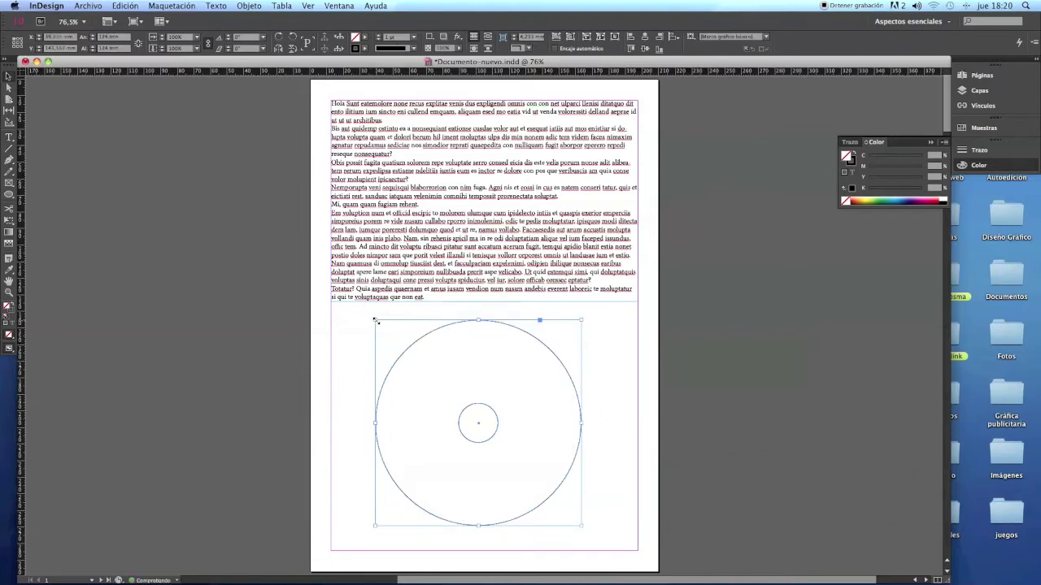
key("super+z")
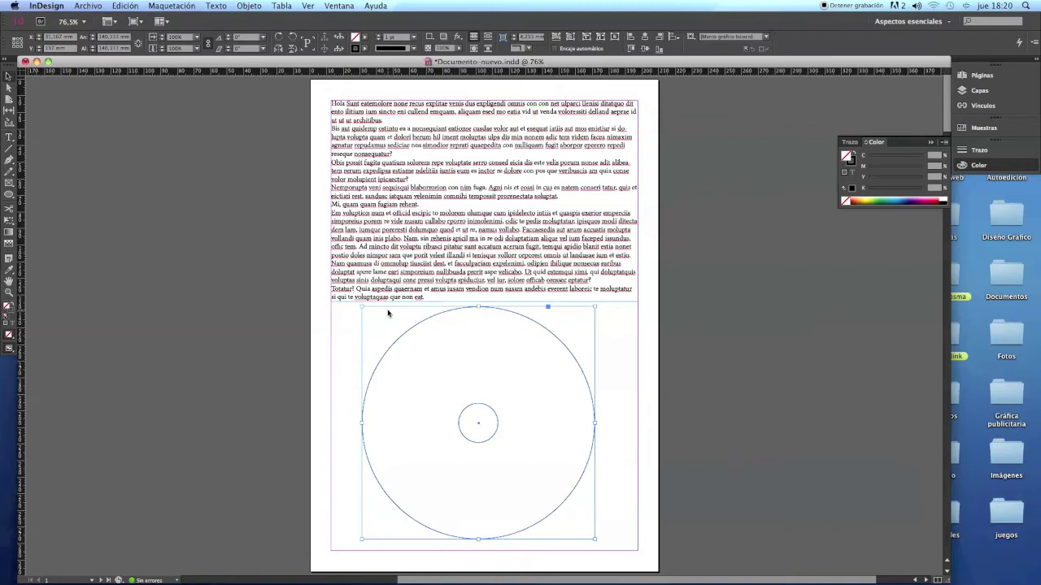
left_click(114, 6)
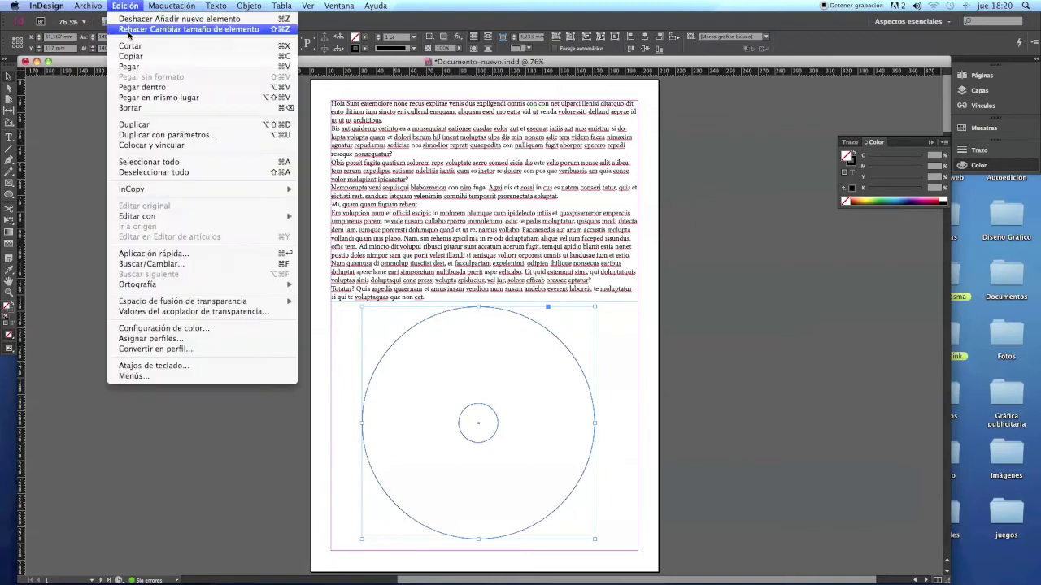
left_click(143, 97)
left_click_drag(364, 307, 380, 320)
left_click(382, 325)
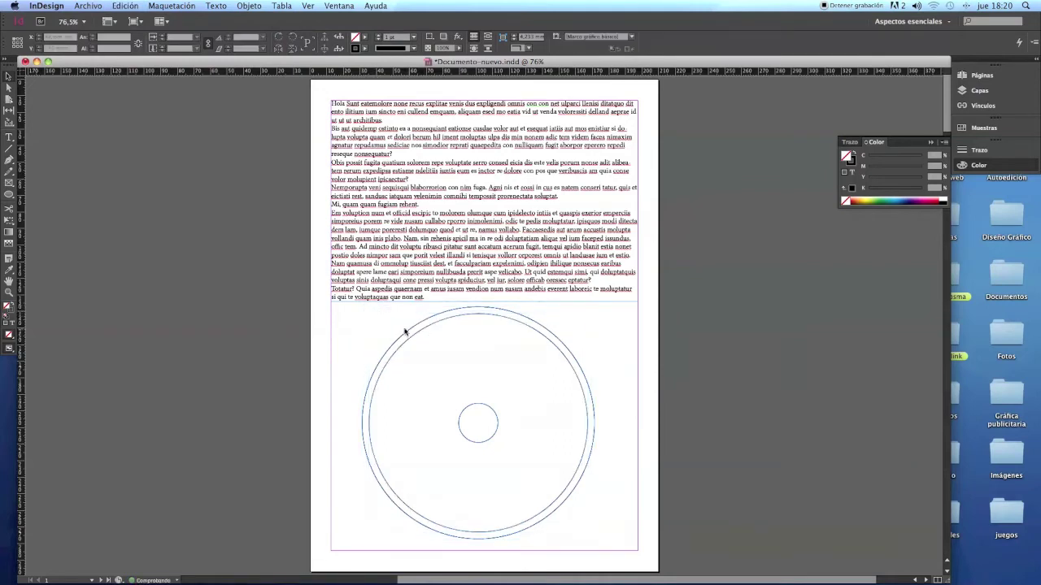
- Add the text "Disco de nosequé" along the left side of the 132 mm circle with the Type on a Path tool
left_click(8, 138)
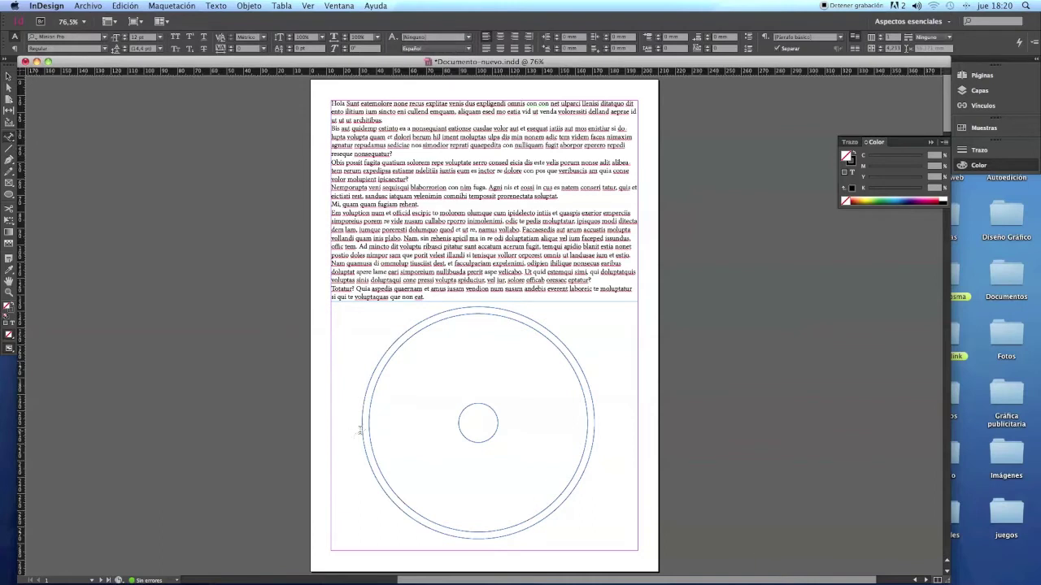
left_click(367, 438)
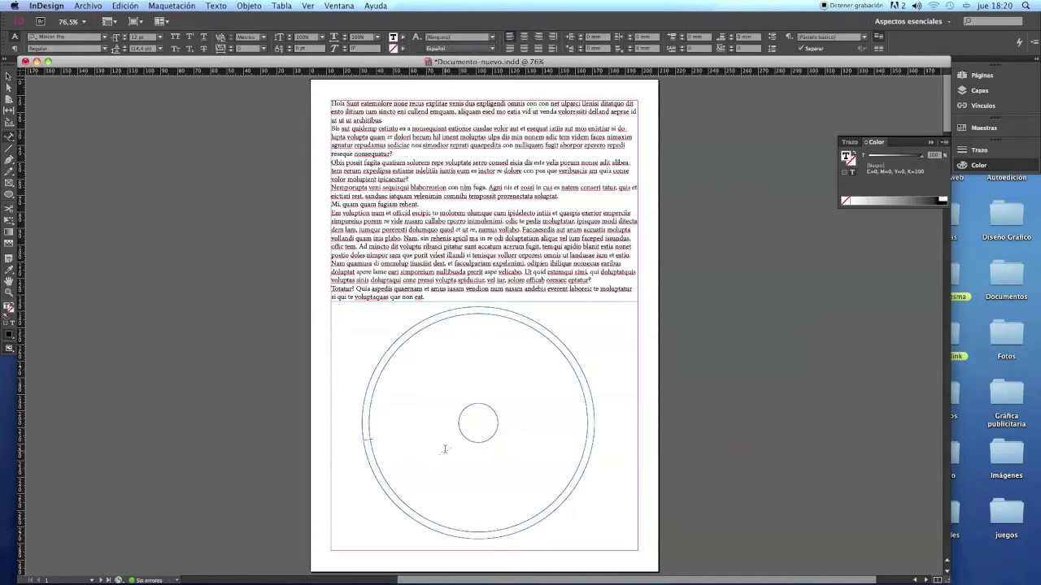
type("Disco de nosequé")
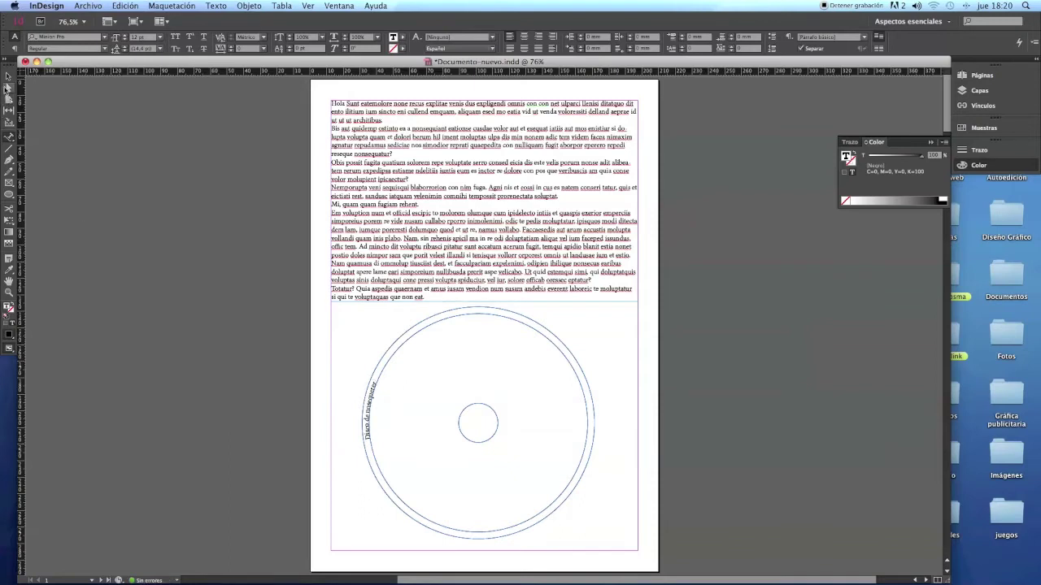
left_click(8, 77)
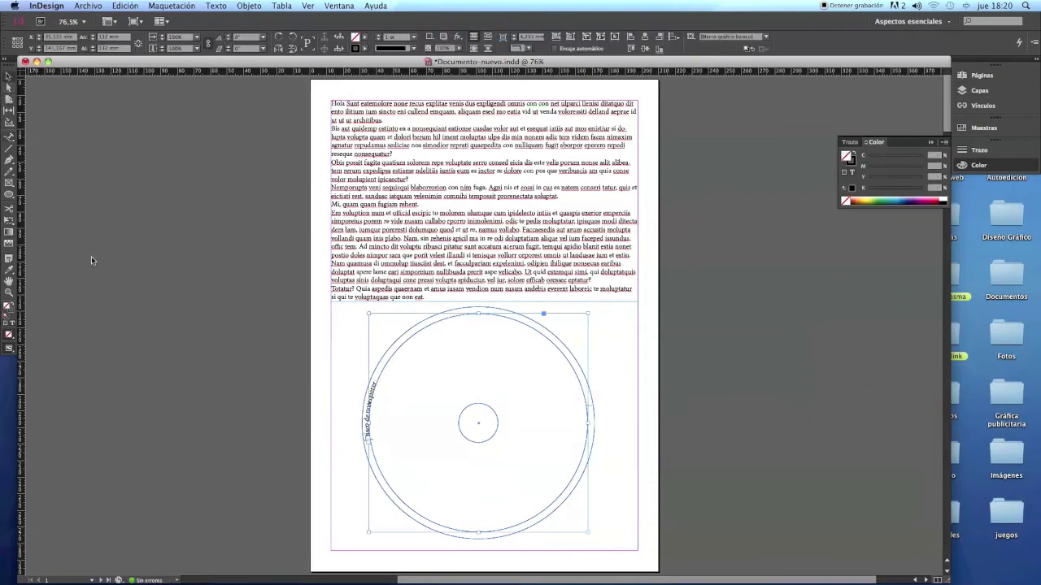
- Swap the text circle's fill and stroke, set its fill to none, and deselect it
left_click(854, 154)
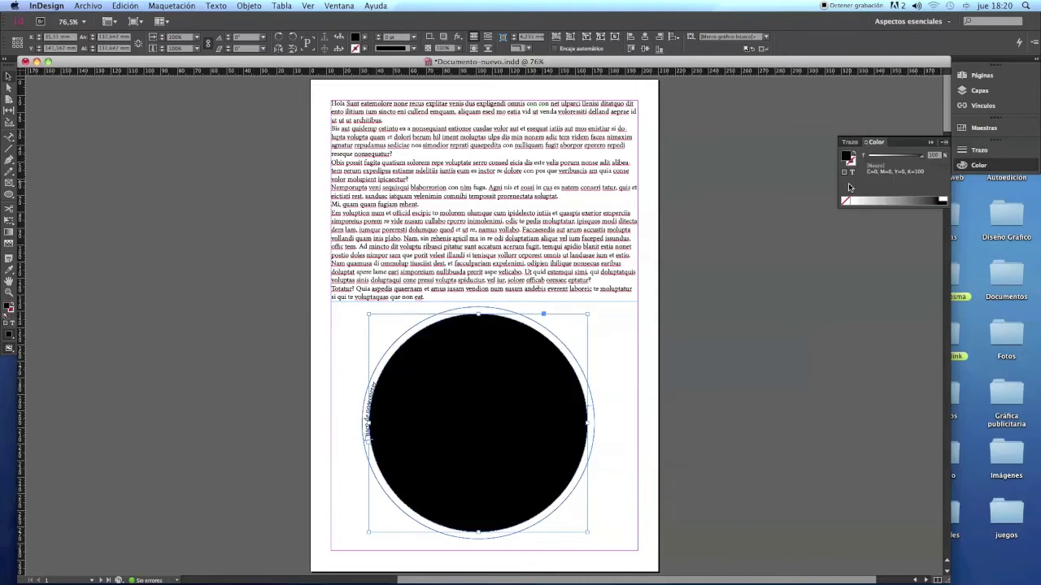
left_click(846, 201)
left_click(682, 385)
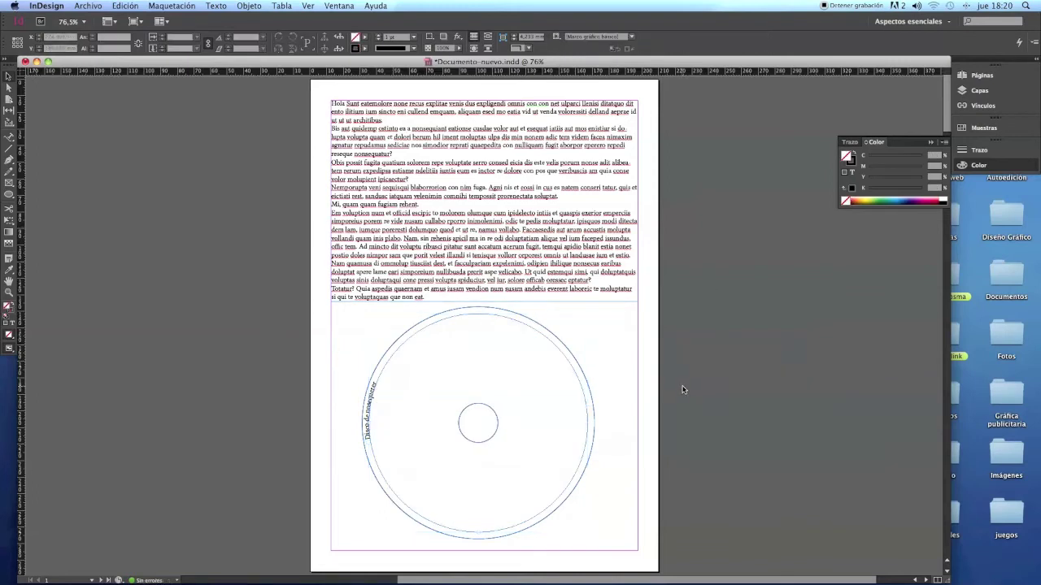
- Preview the page without guides and shift the text circle slightly to the right
key("w")
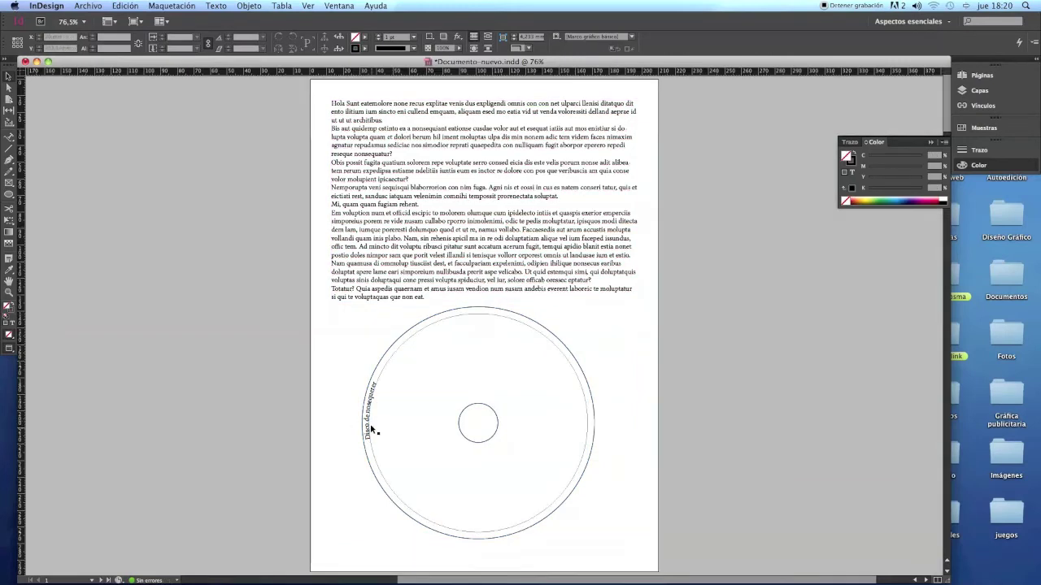
left_click(371, 426)
left_click(342, 445)
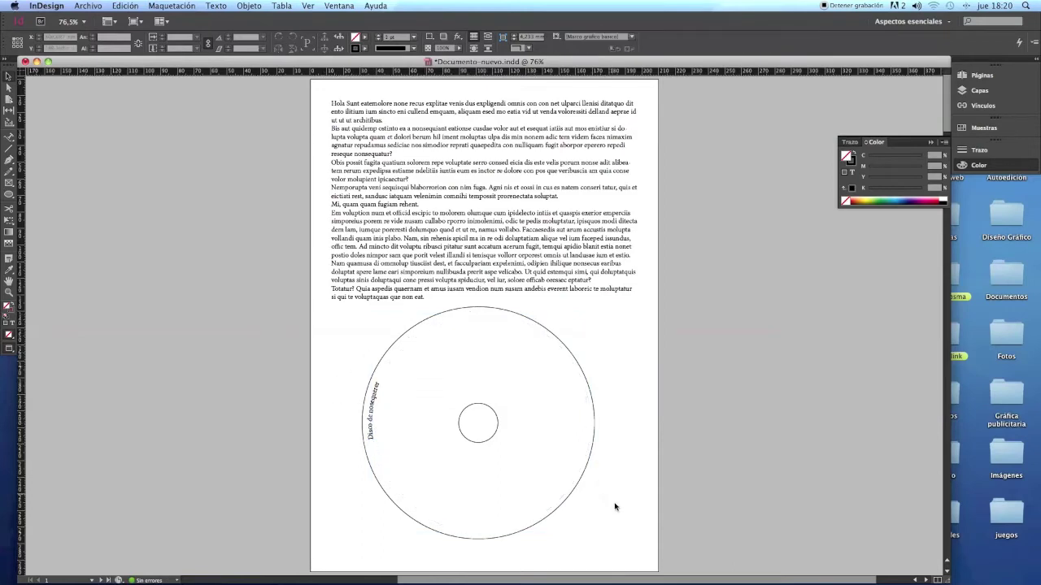
- Delete all the circles and draw a horizontal, a vertical about 63 mm long, and a diagonal line with the Line tool
left_click(491, 513)
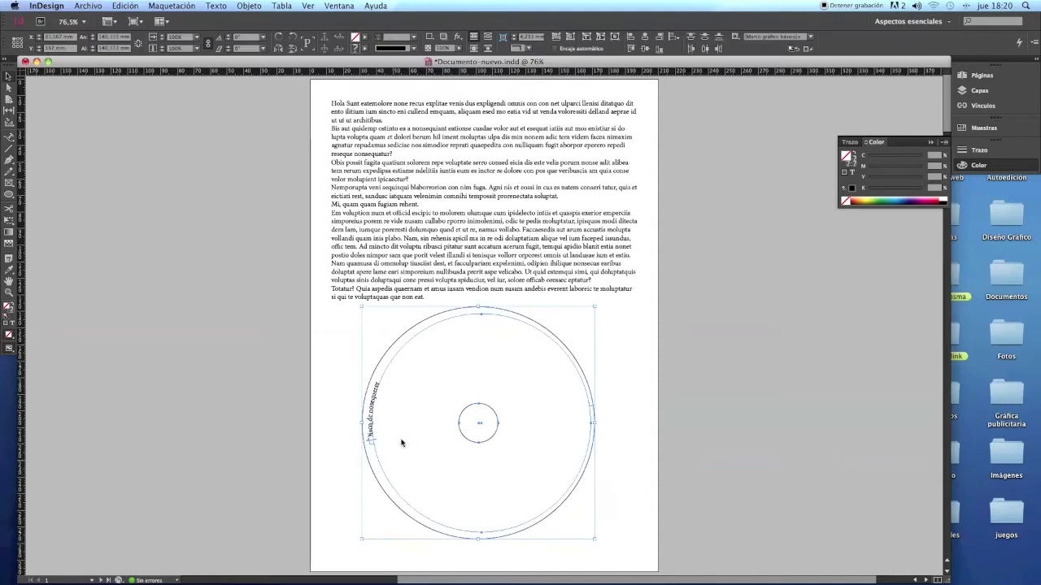
key("Delete")
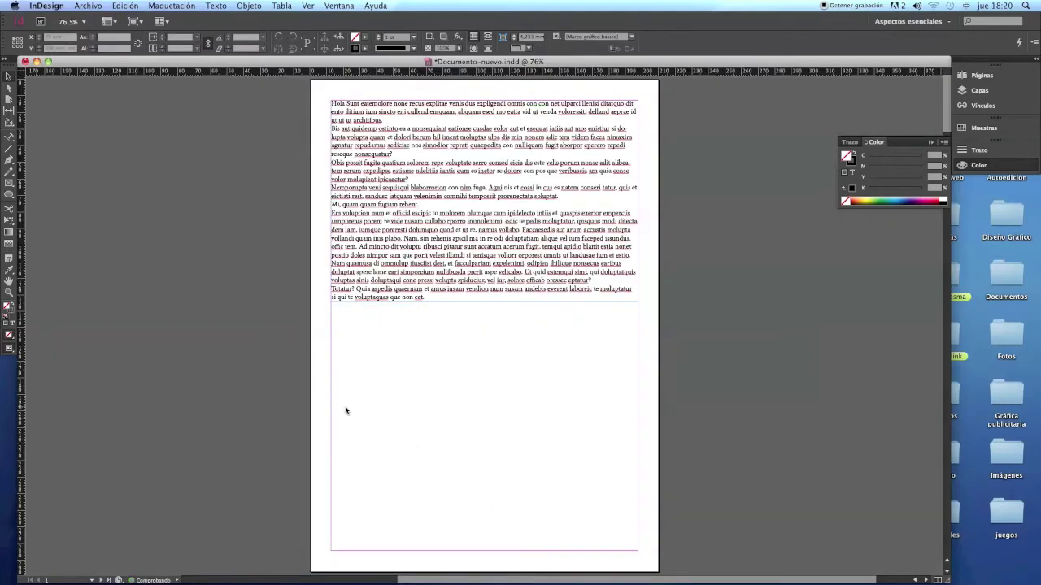
left_click(11, 137)
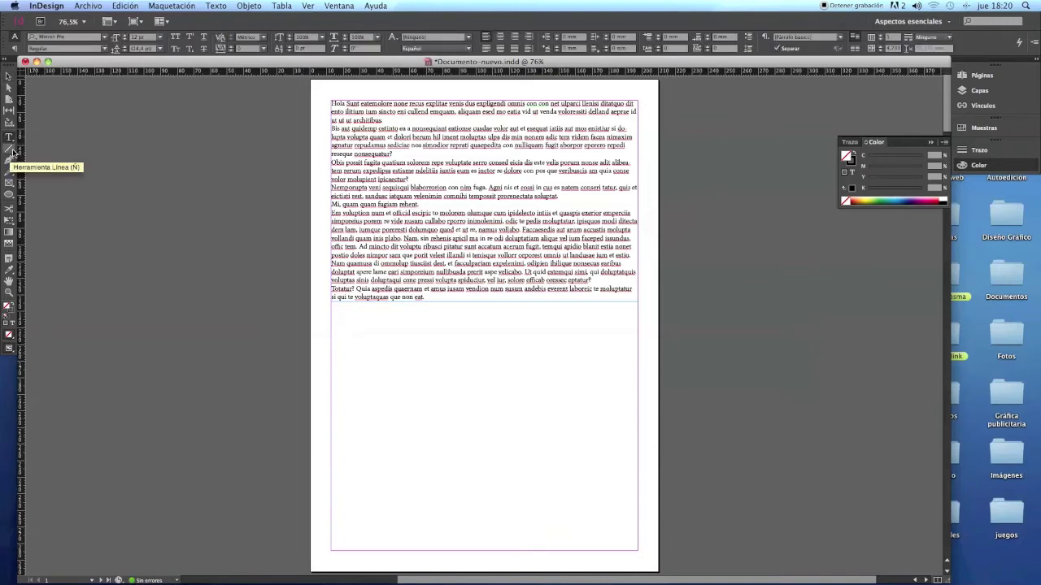
left_click(11, 152)
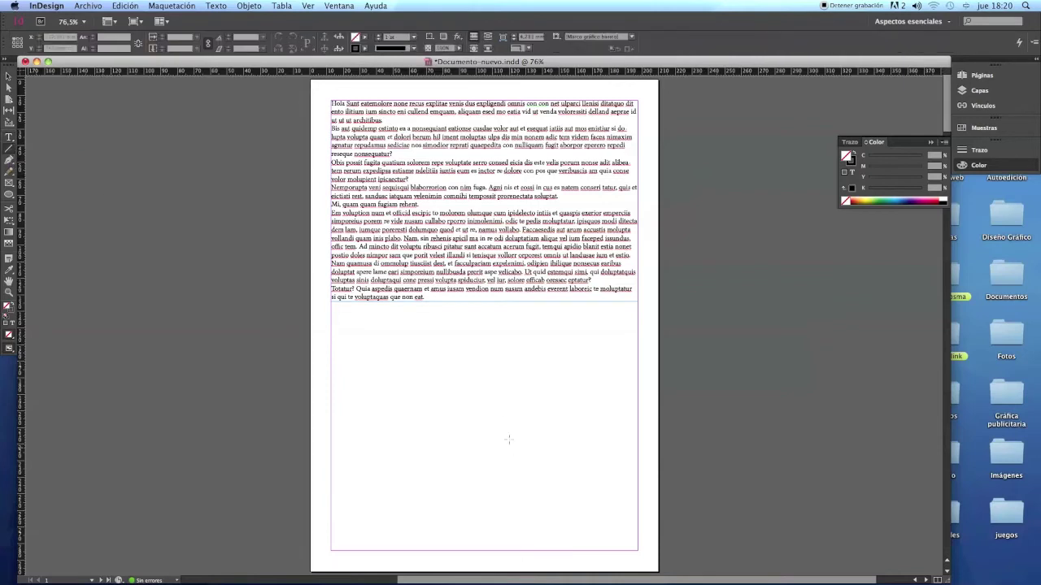
left_click_drag(382, 367, 558, 367)
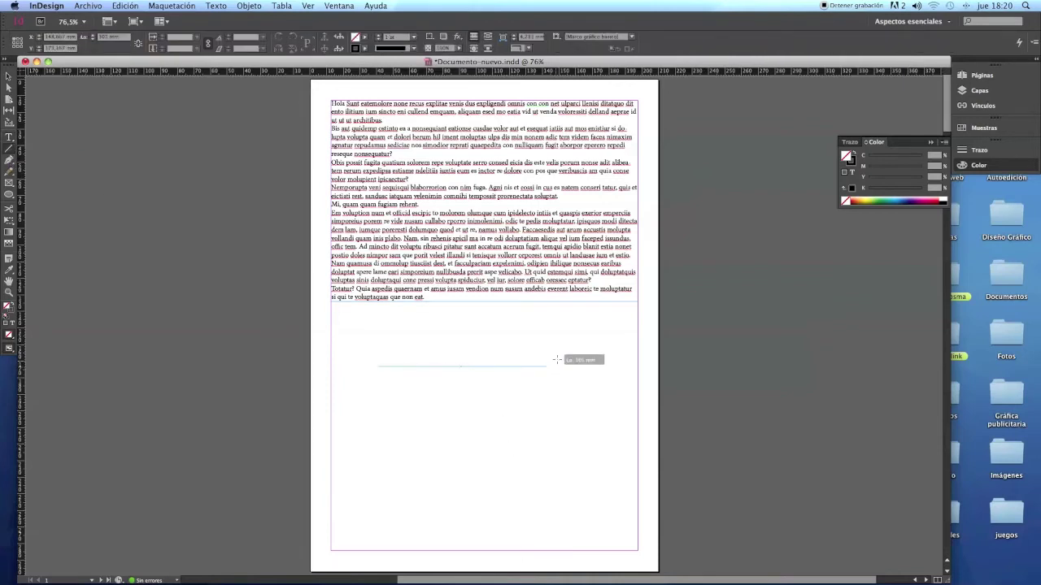
left_click_drag(469, 439, 468, 333)
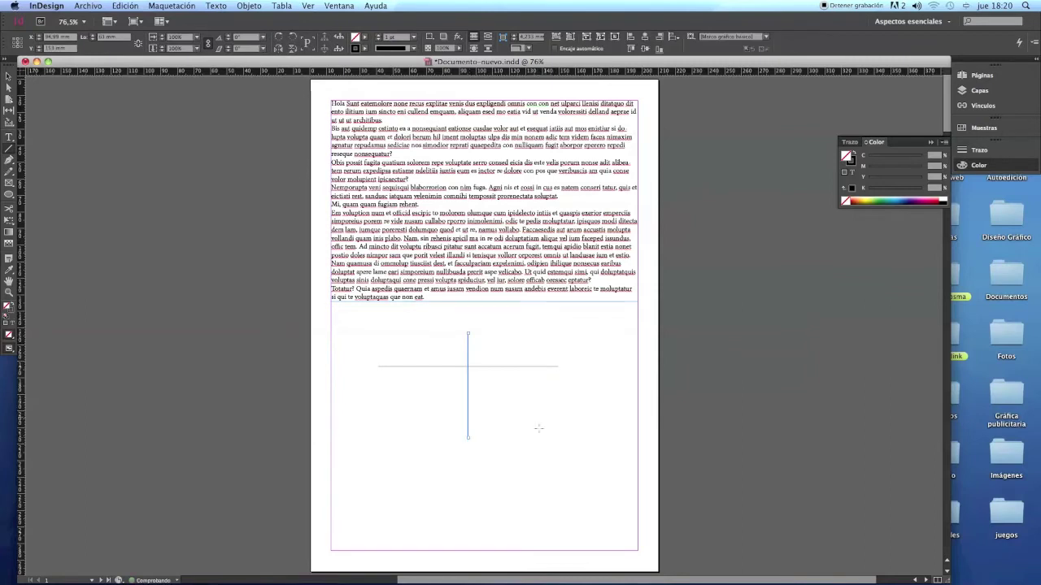
mouse_move(536, 433)
left_mouse_down()
mouse_move(540, 379)
mouse_move(616, 379)
mouse_move(604, 382)
left_mouse_up()
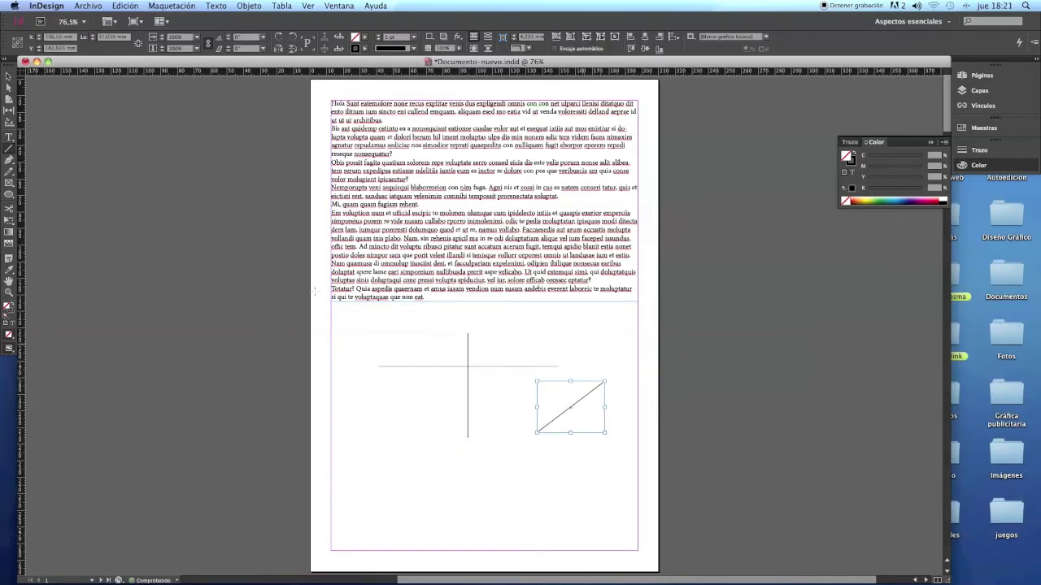
- Select the three lines together with the Selection tool and delete them
left_click(8, 77)
left_click(234, 390)
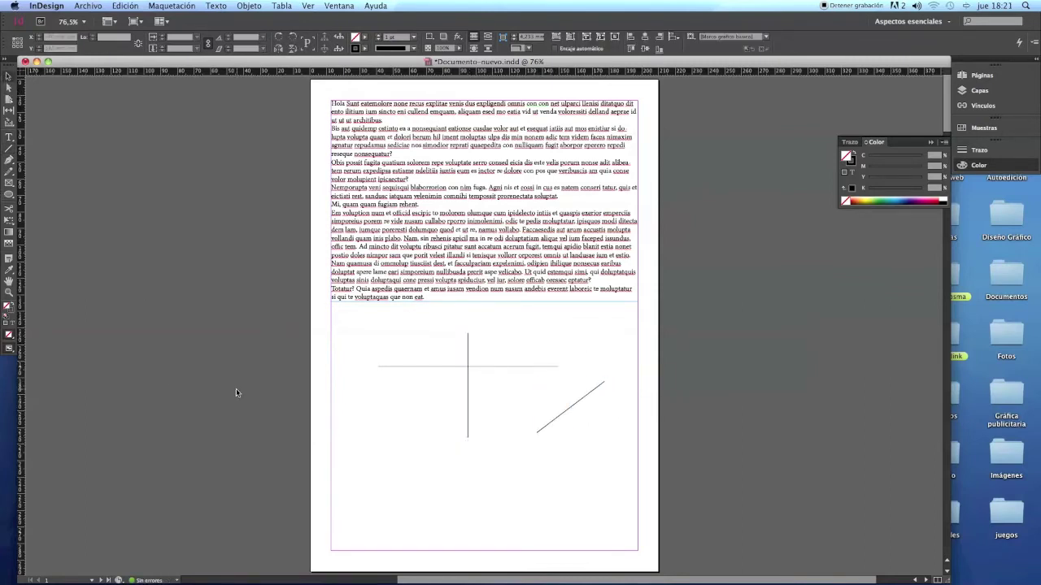
left_click_drag(360, 353, 630, 525)
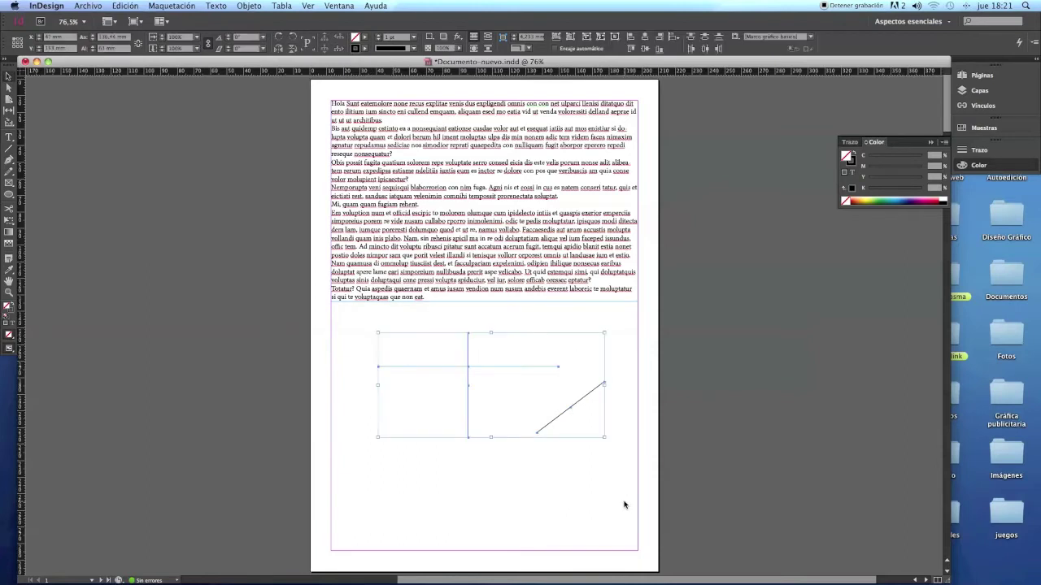
key("Delete")
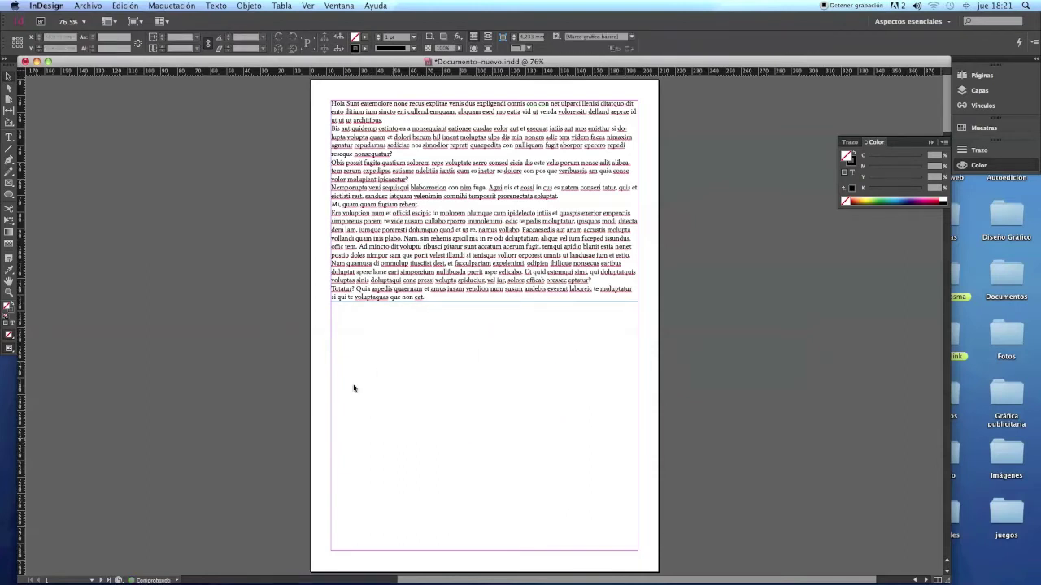
- Draw a closed straight-sided shape with a V-shaped notch in its upper edge below the text with the Pen tool
left_click(10, 165)
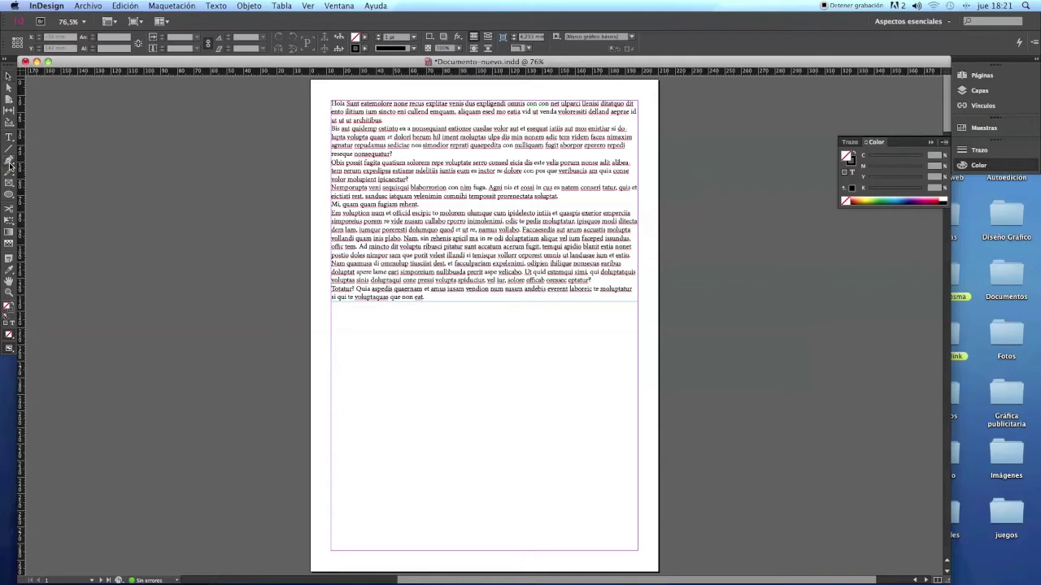
left_click(12, 165)
left_click(11, 163)
left_click(363, 372)
left_click(387, 412)
left_click(423, 364)
left_click(495, 364)
left_click(491, 429)
left_click(357, 425)
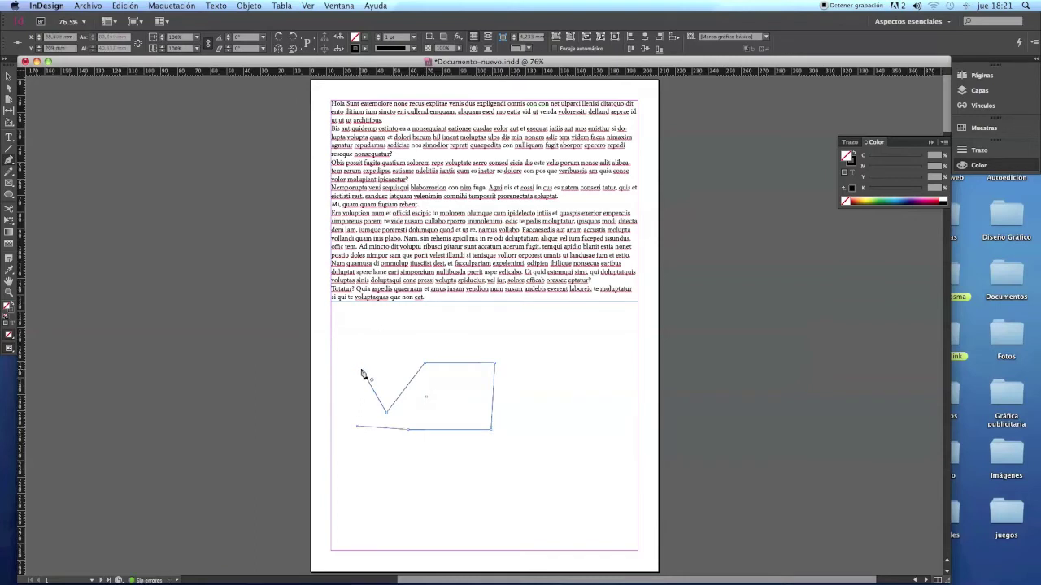
left_click(363, 372)
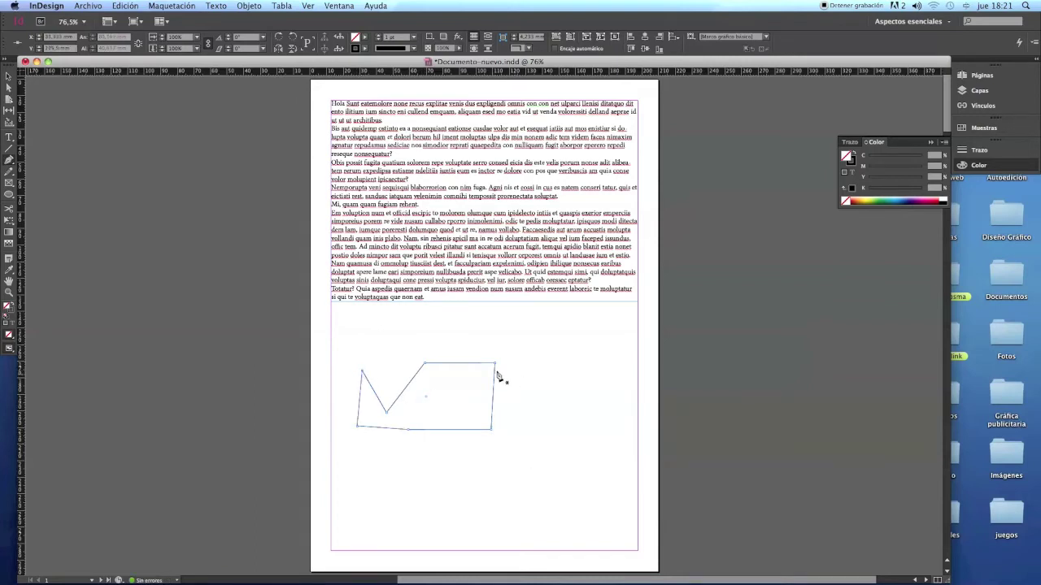
- Draw an open curved path above and beside the closed shape with the Pen tool, adjusting the second anchor's direction handles separately
left_click(455, 336)
left_click_drag(532, 347, 561, 372)
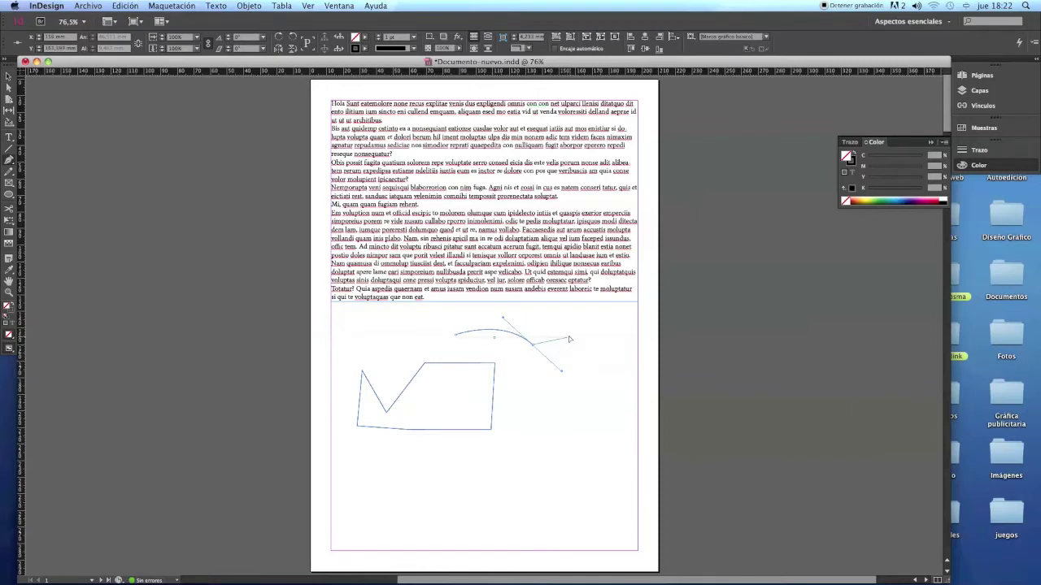
left_click_drag(567, 371, 567, 362)
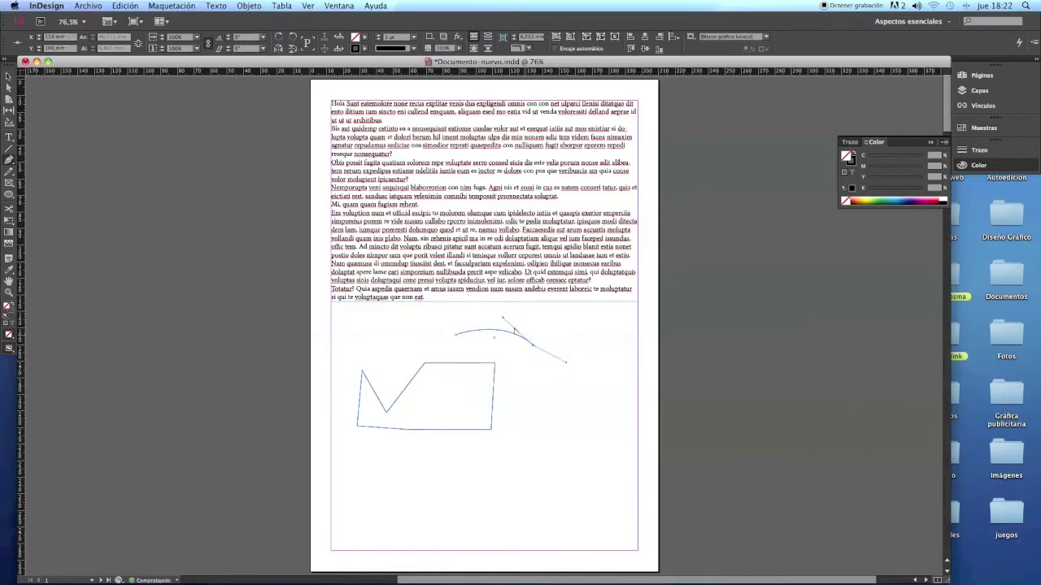
mouse_move(502, 319)
left_mouse_down()
mouse_move(508, 370)
mouse_move(499, 302)
left_mouse_up()
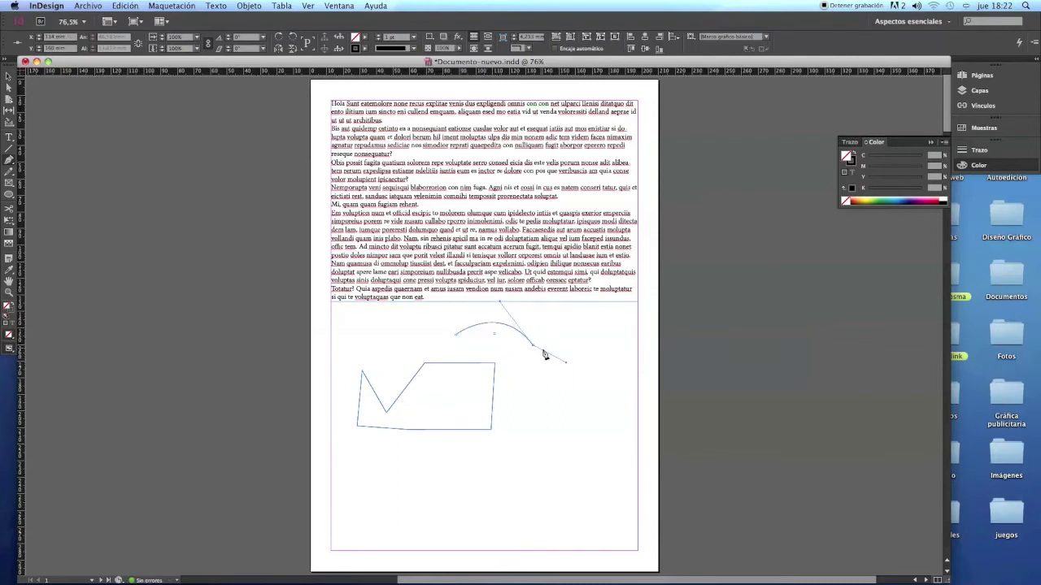
left_click(611, 336)
left_click_drag(591, 400, 535, 417)
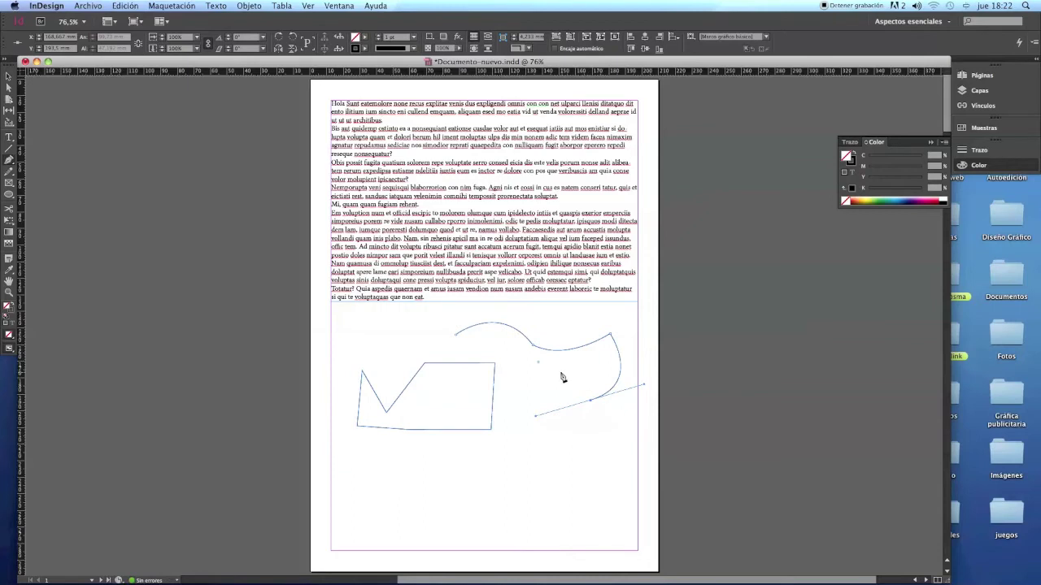
- Select the closed shape and the curved path together and delete them
left_click(9, 77)
left_click_drag(379, 324, 577, 483)
key("Delete")
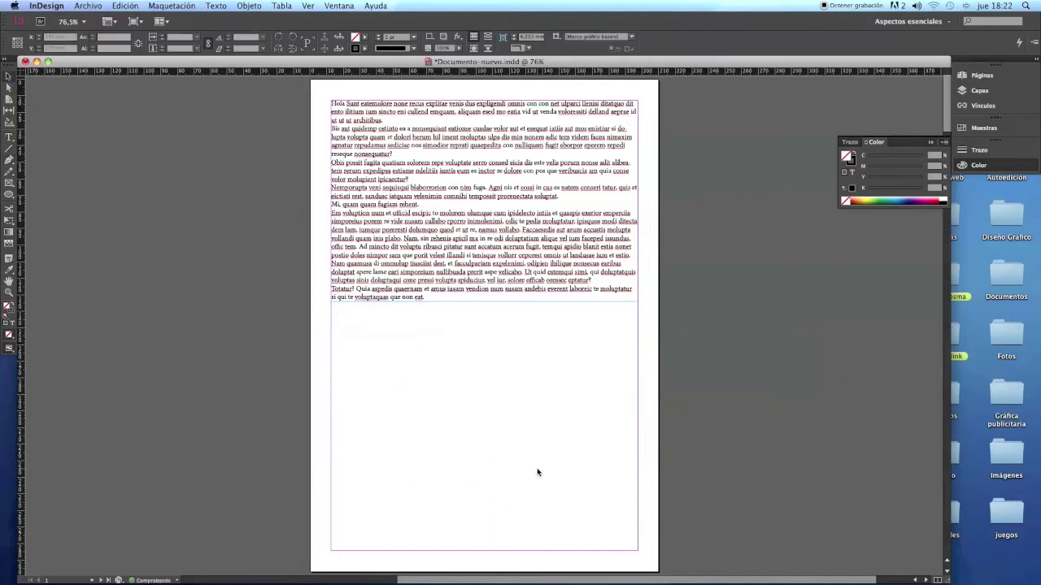
- Draw a closed shape with curved sides and a notch in its lower edge below the text with the Pen tool
left_click(10, 161)
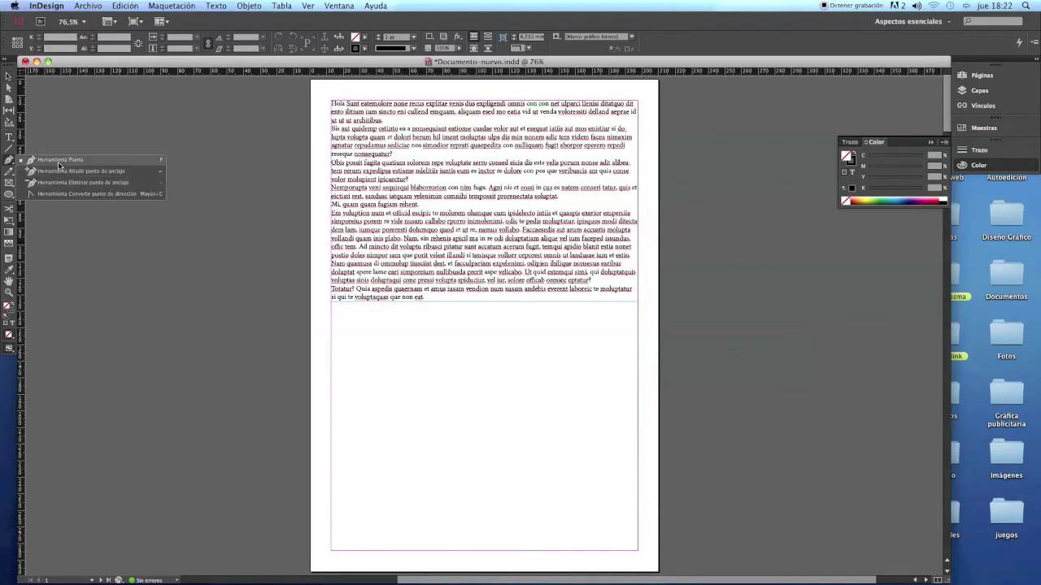
left_click(59, 161)
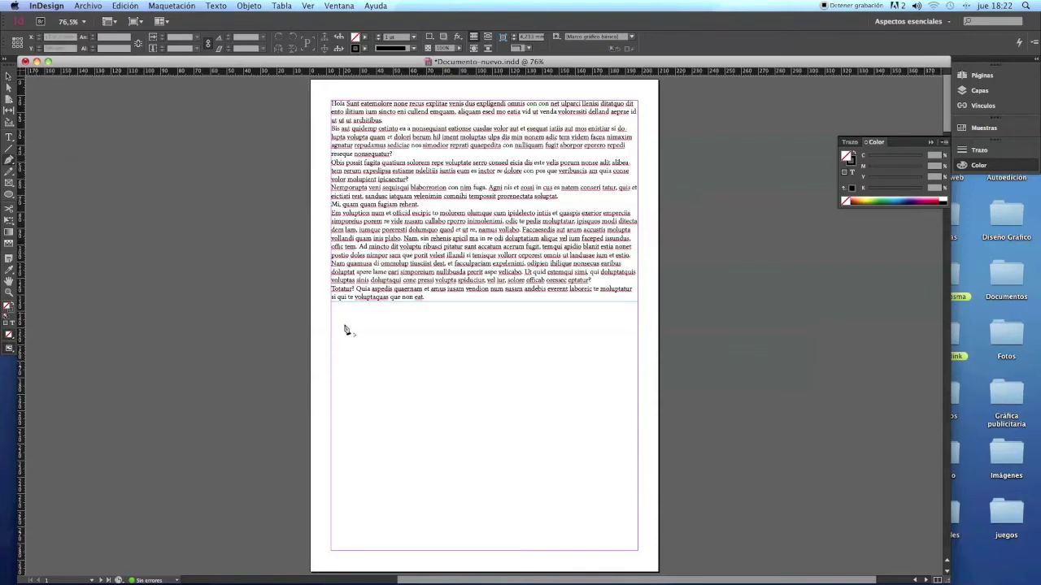
left_click(363, 380)
left_click_drag(421, 368, 496, 401)
left_click_drag(460, 440, 398, 433)
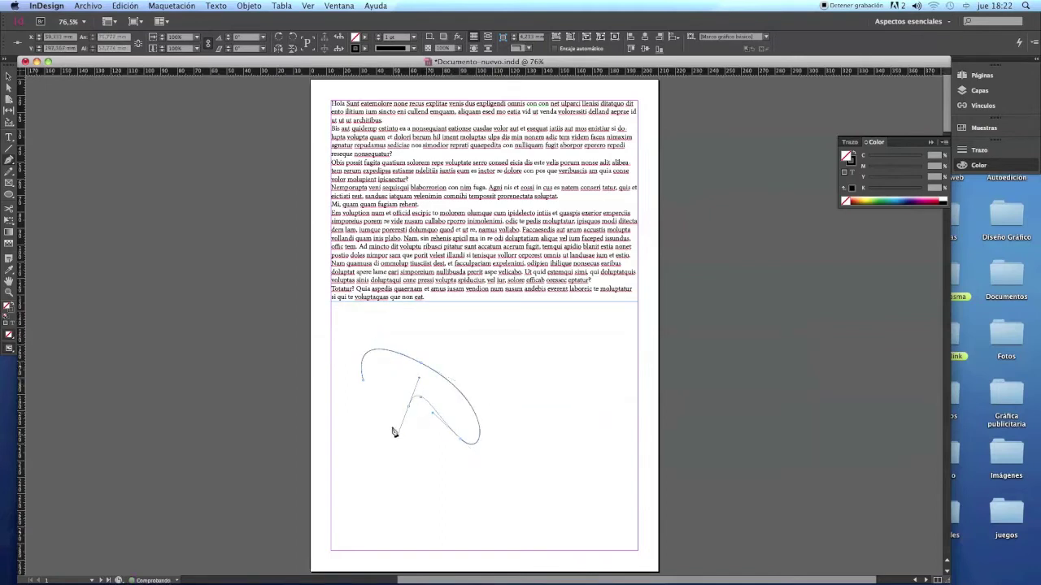
left_click(365, 386)
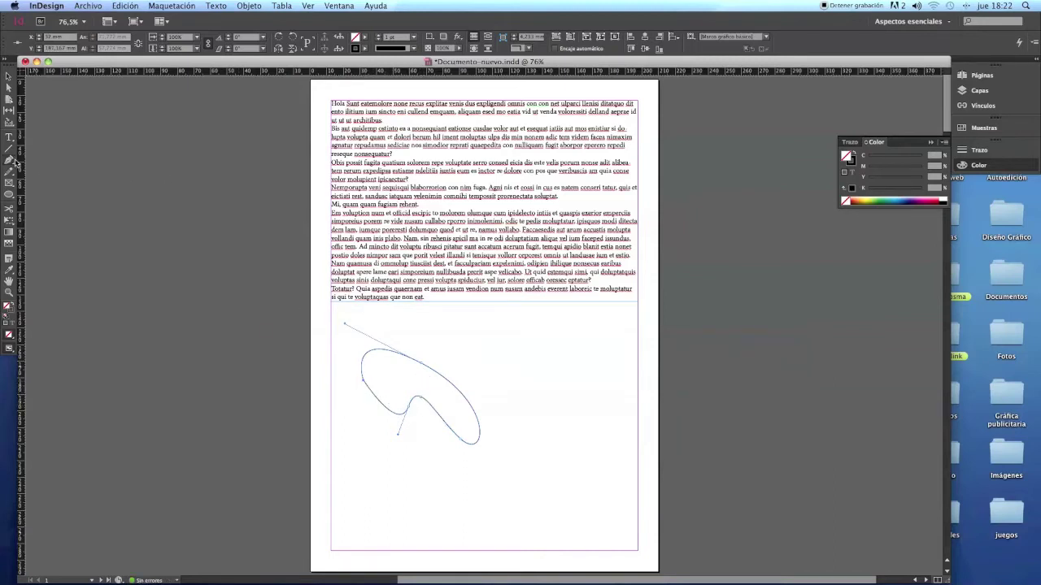
- Add an anchor point to the upper-left curve of the shape, then pull that corner outward and widen the upper-right curve with the Direct Selection tool
left_click_drag(13, 165, 46, 170)
left_click_drag(369, 358, 377, 380)
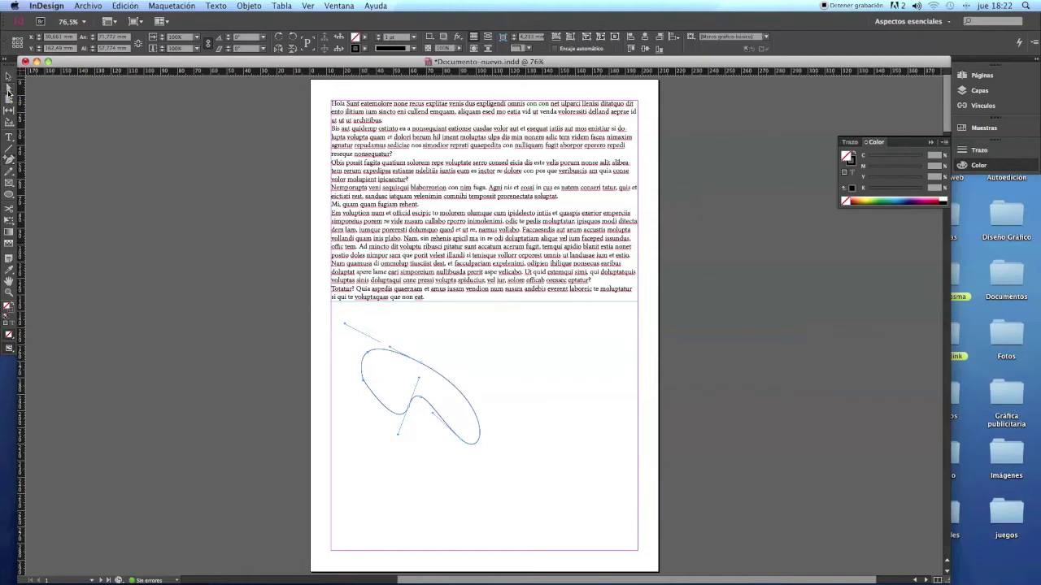
left_click_drag(367, 355, 355, 341)
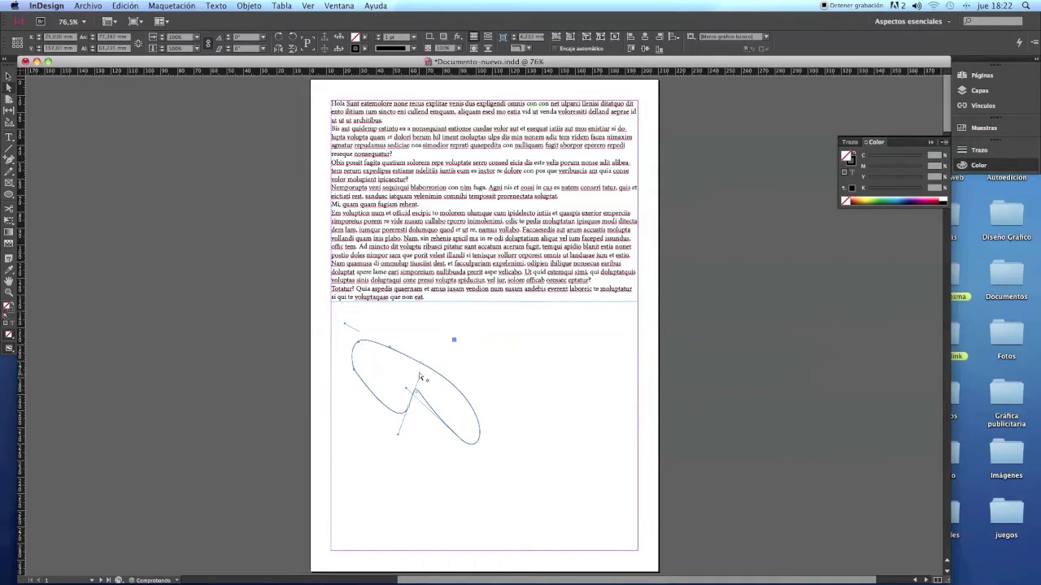
left_click_drag(422, 367, 507, 340)
- Move the whole curved shape down and to the right with the Selection tool, then delete it
left_click(8, 76)
left_click(262, 325)
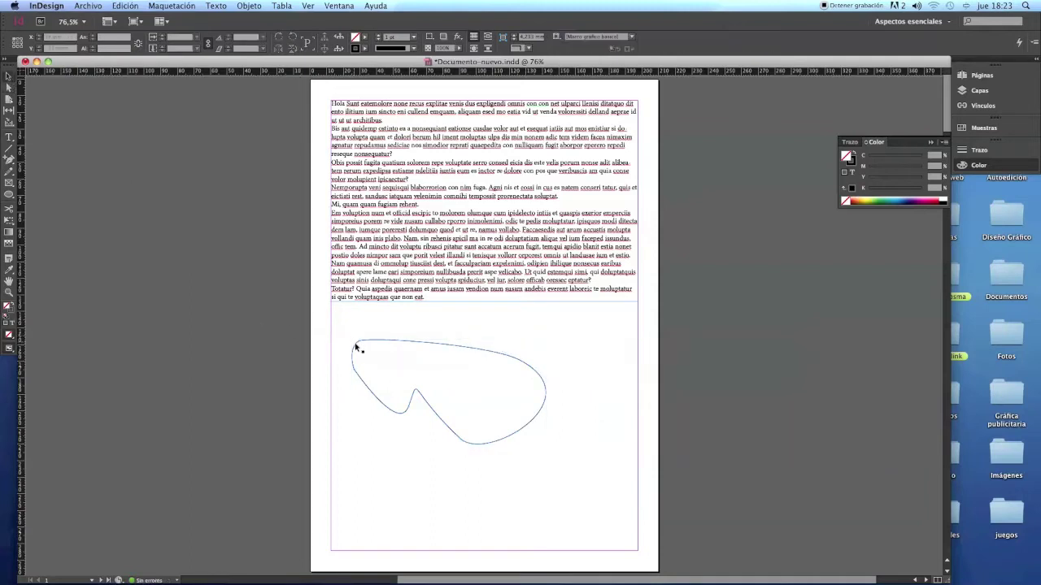
left_click_drag(357, 348, 397, 389)
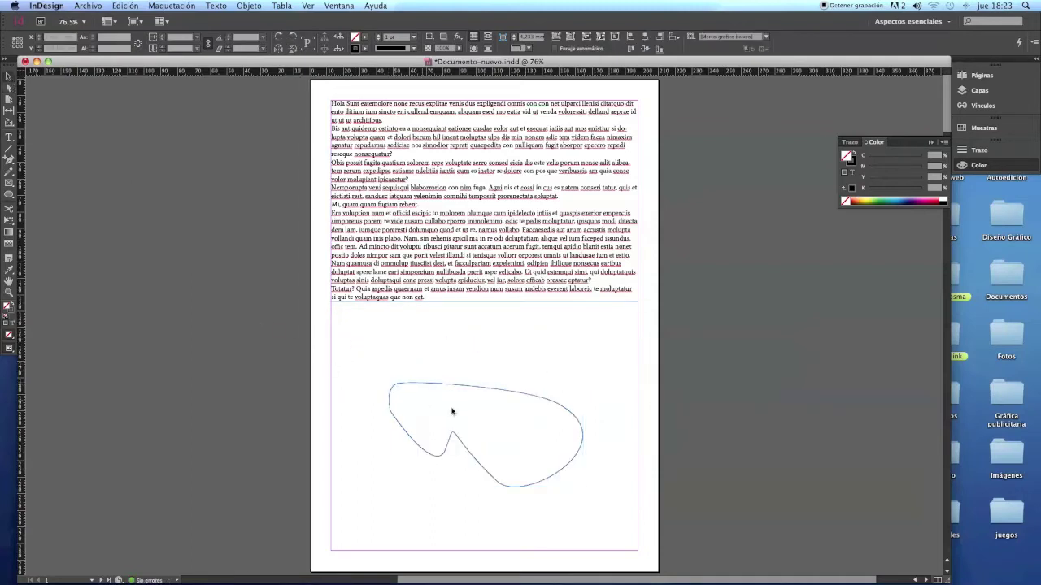
key("Delete")
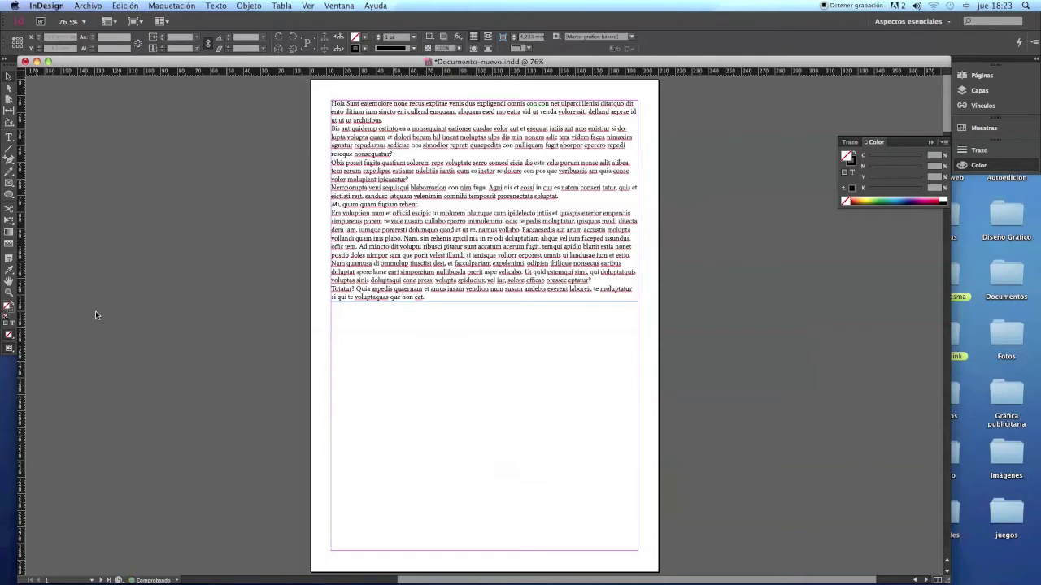
- Draw a rectangular frame about 184.6 × 101.5 mm directly below the text, spanning the page margins
left_click(9, 172)
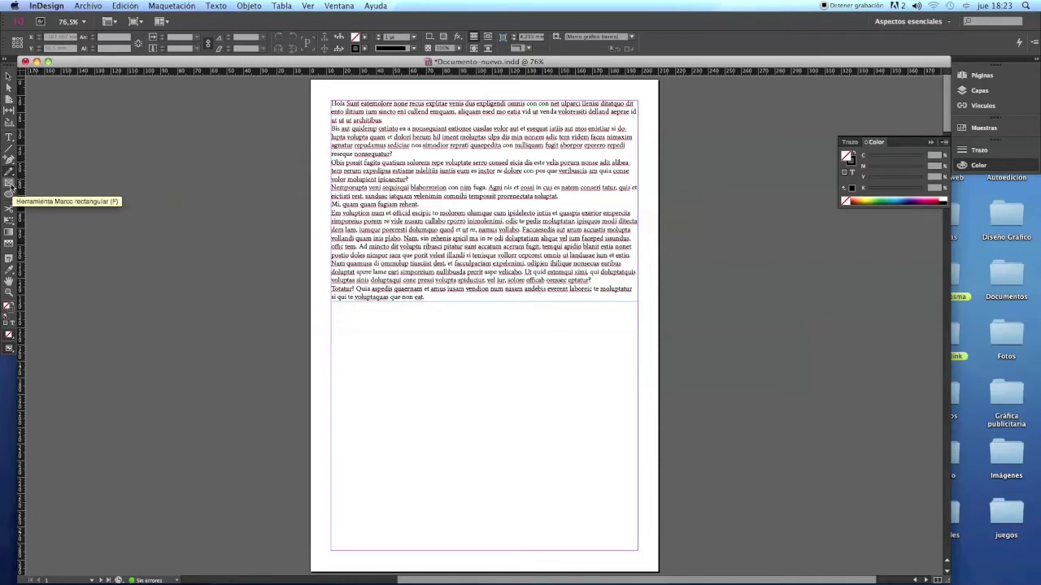
left_click(10, 185)
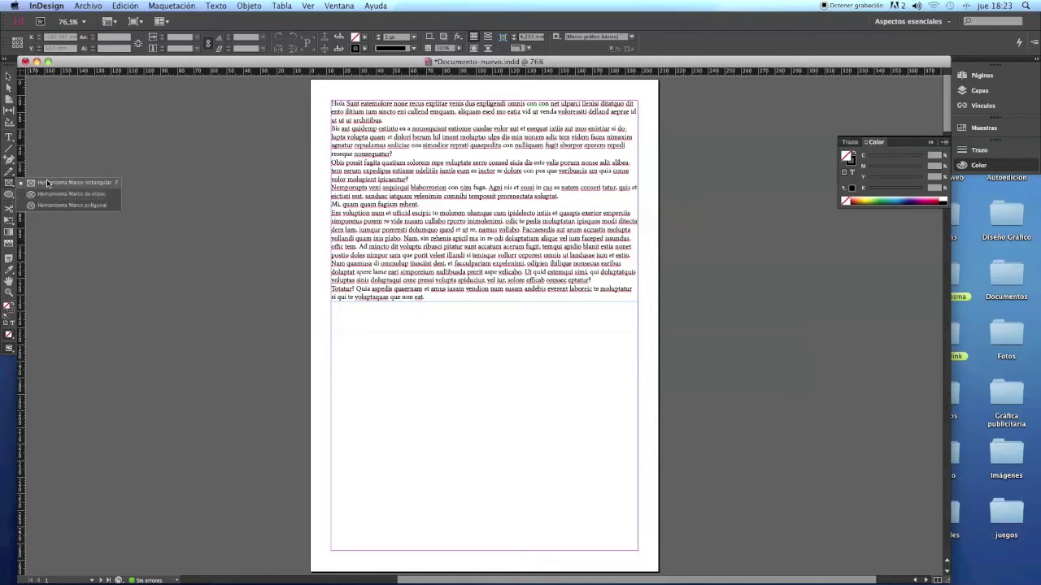
left_click(47, 183)
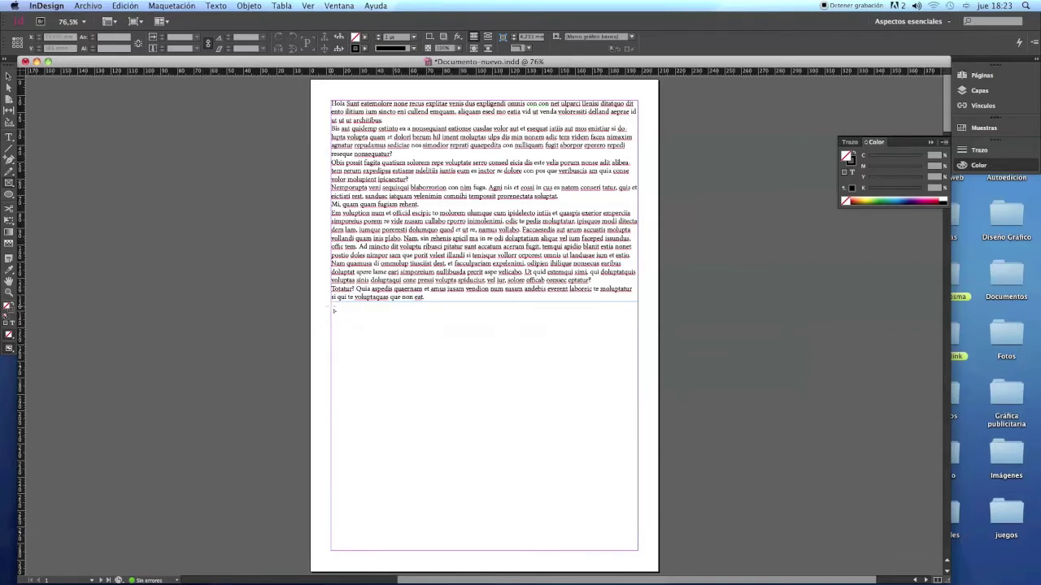
left_click_drag(332, 307, 640, 478)
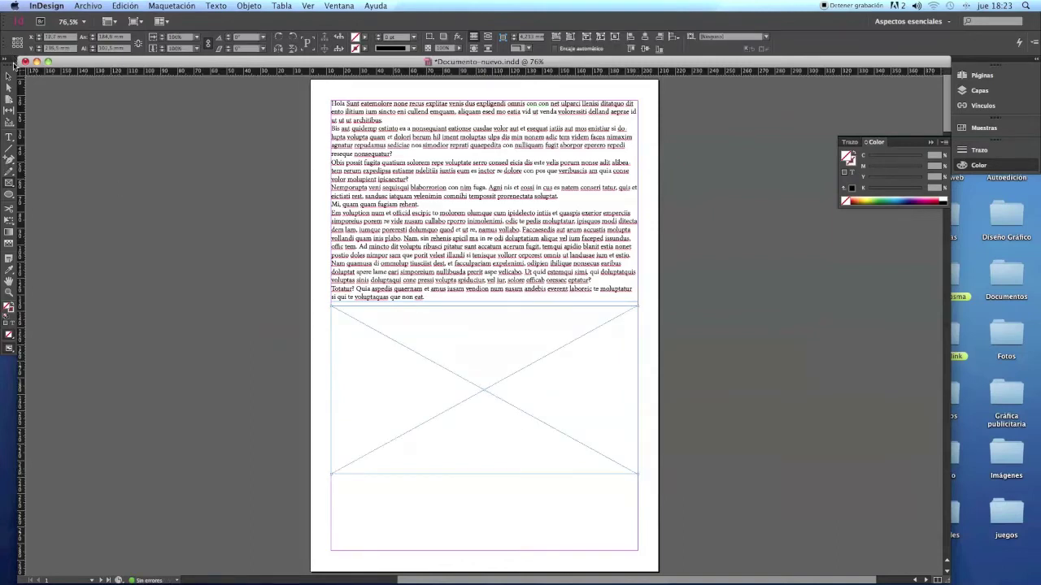
- Move the empty rectangular frame slightly down from the text frame, keeping it aligned with the margins, and select the text frame
left_click(117, 282)
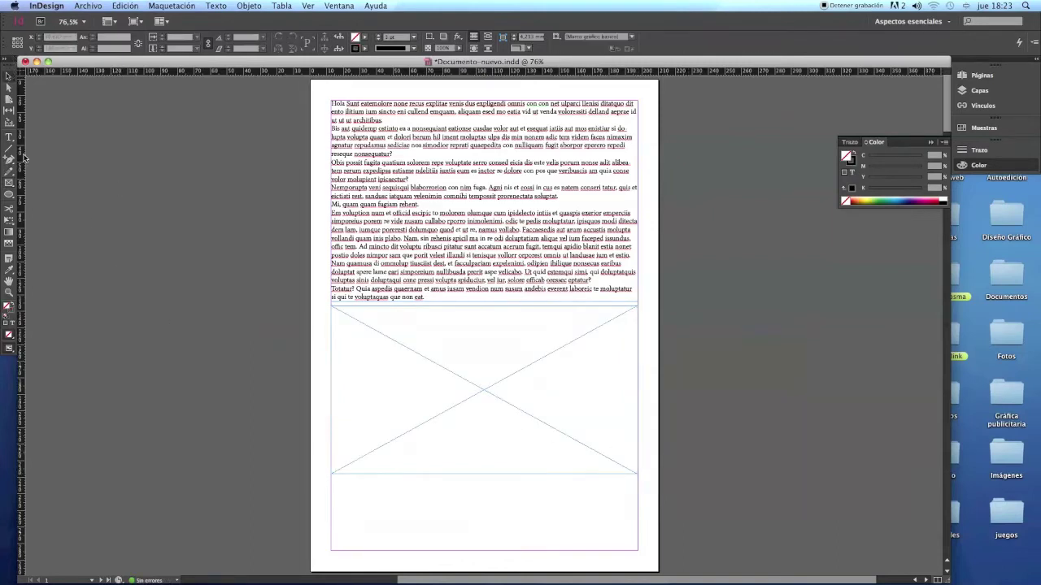
left_click(460, 400)
mouse_move(490, 415)
left_mouse_down()
mouse_move(486, 459)
mouse_move(491, 400)
left_mouse_up()
left_click(216, 327)
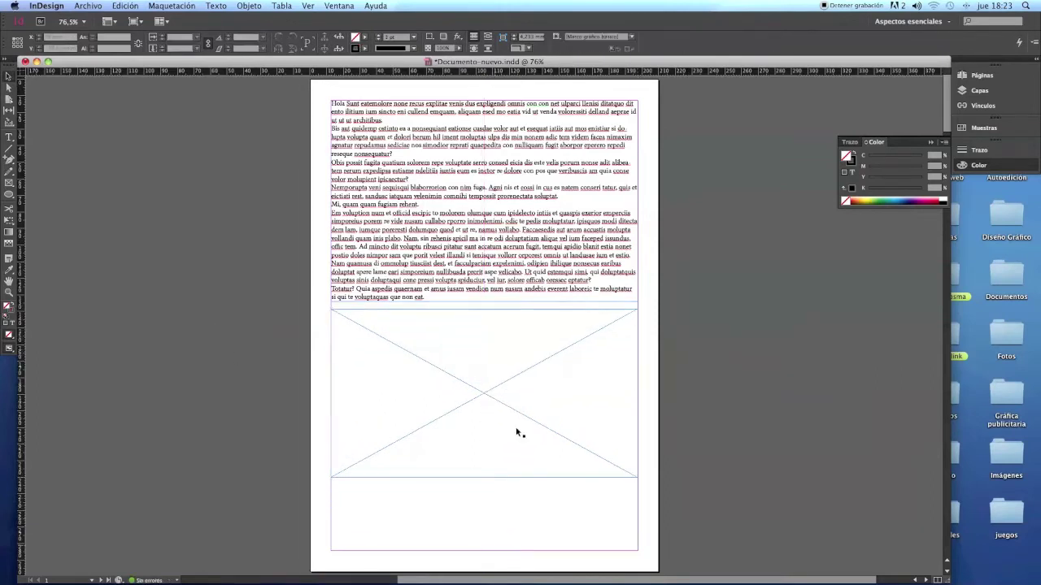
left_click(494, 285)
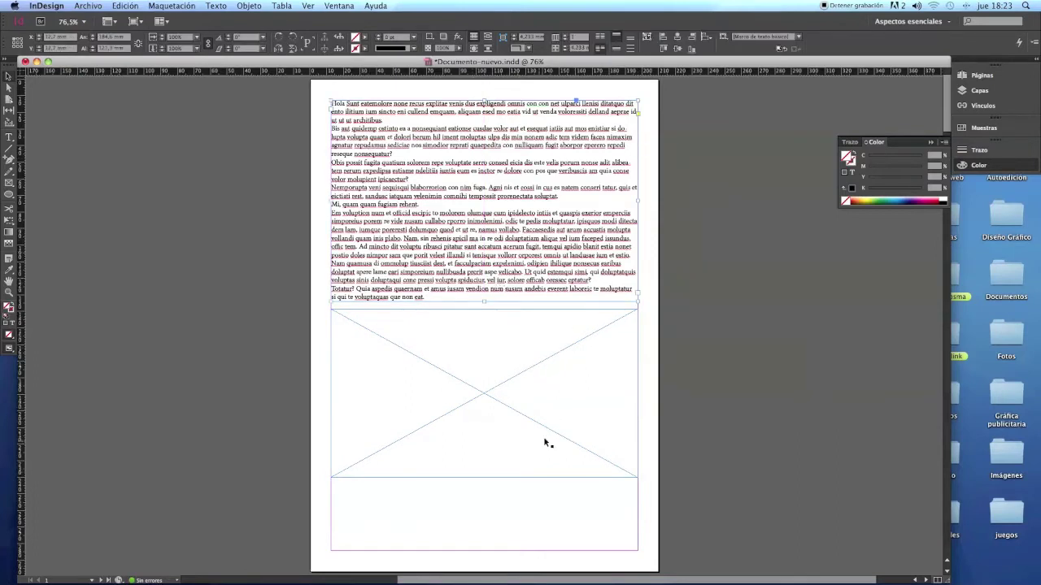
- Shrink the empty rectangular frame to about 106.6 × 88.7 mm and move it against the right margin under the text
left_click(488, 401)
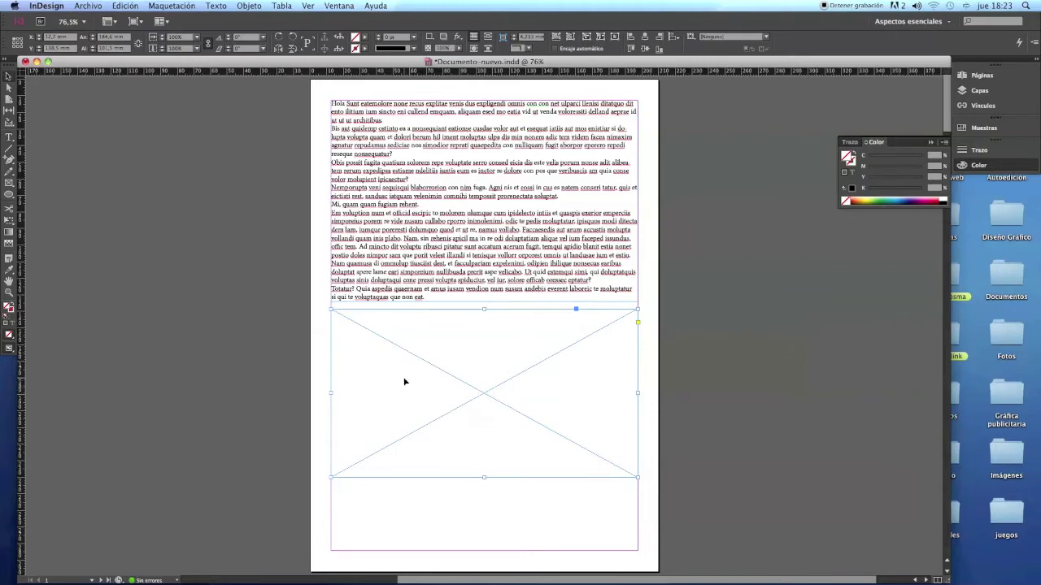
left_click_drag(638, 478, 509, 456)
left_click_drag(447, 407, 569, 402)
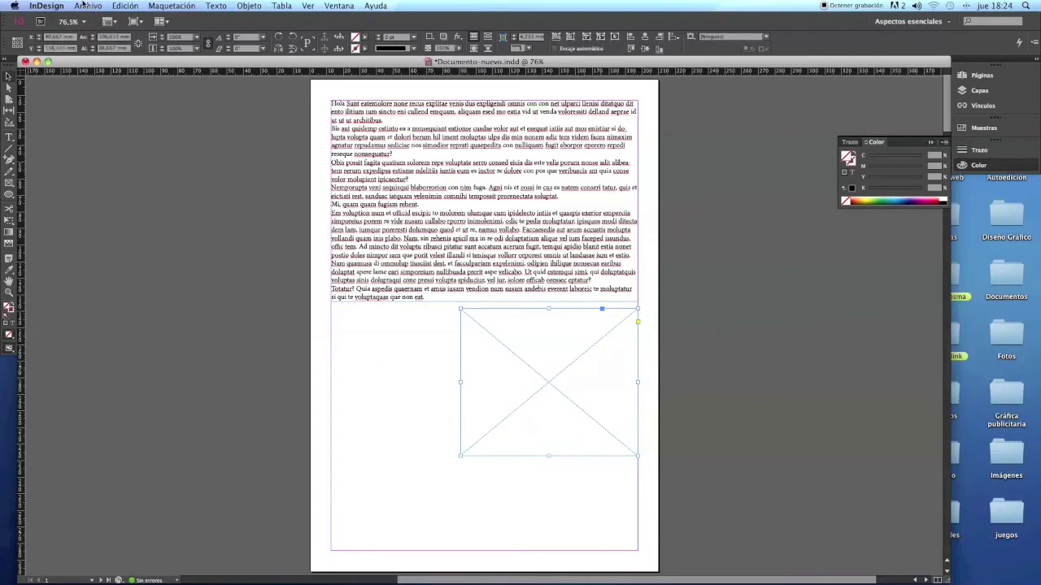
- Place the orange "Captura de pantalla 2013-08-08" image from the Archivos de JOSMA folder on the desktop into the selected frame
left_click(83, 5)
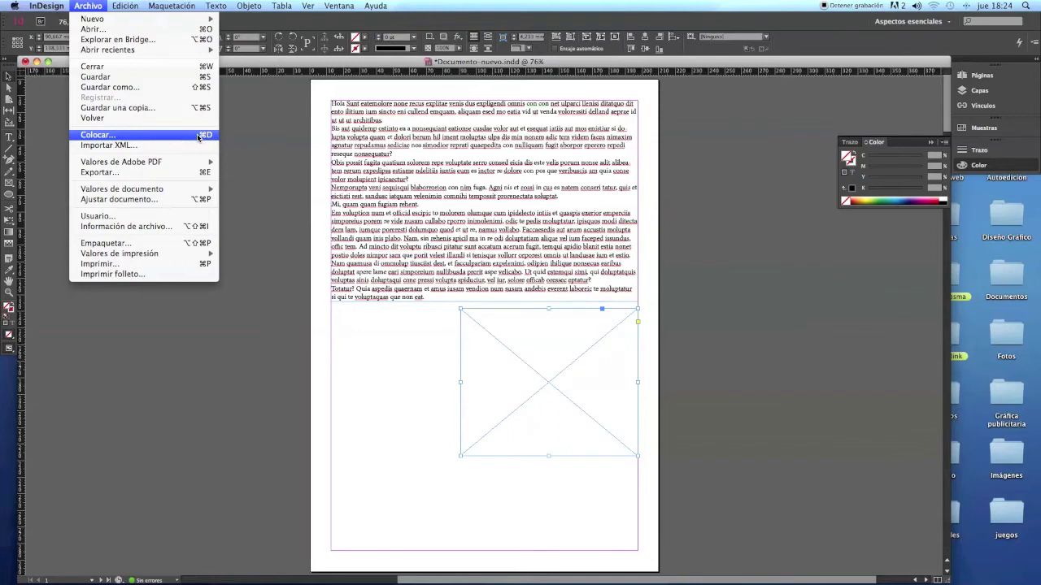
left_click(245, 135)
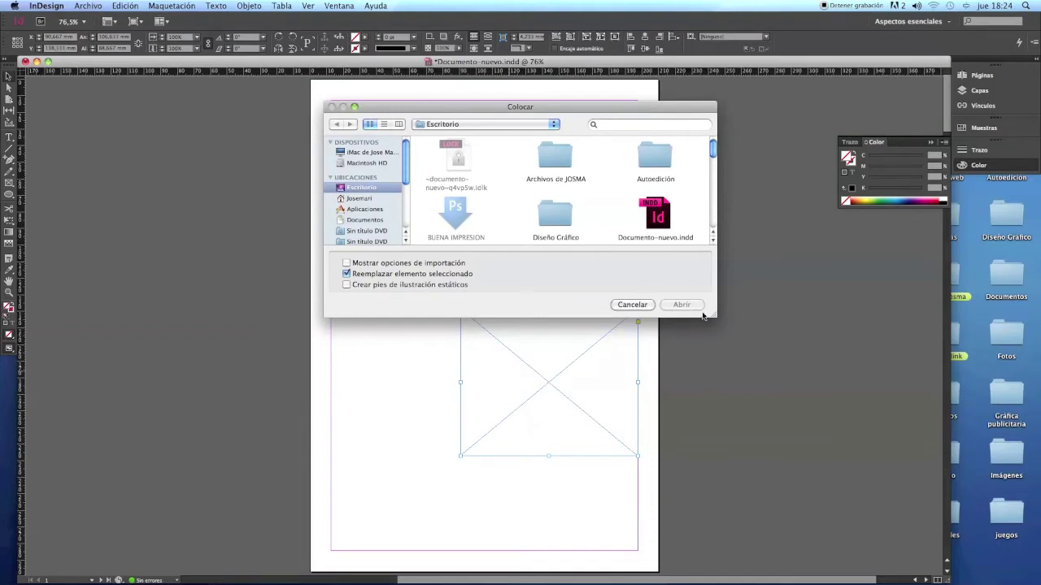
left_click_drag(713, 317, 718, 388)
scroll(507, 242, "down", 1)
scroll(512, 235, "up", 1)
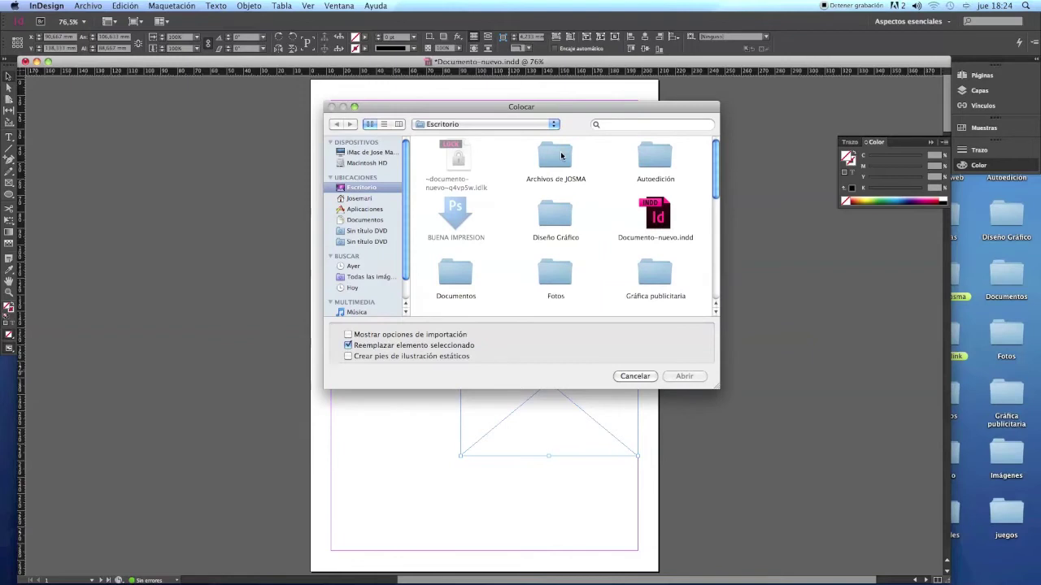
double_click(560, 156)
scroll(555, 262, "down", 5)
scroll(559, 261, "up", 5)
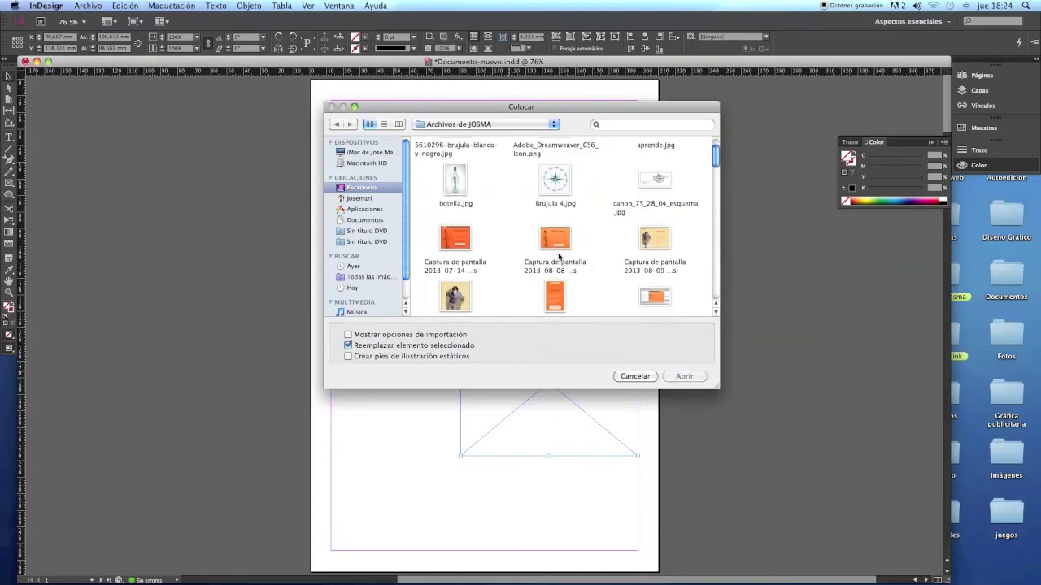
double_click(559, 243)
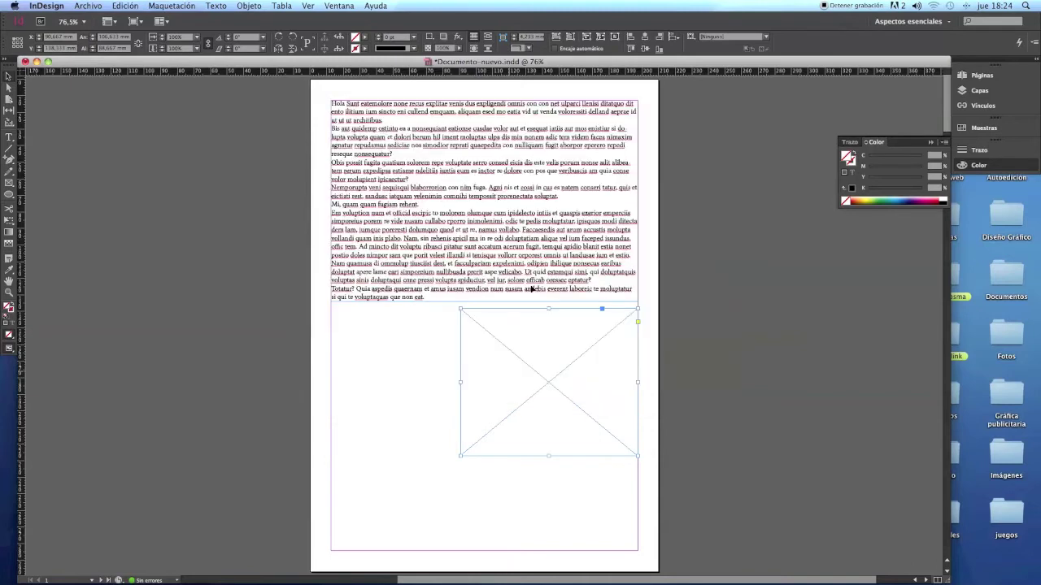
left_click(422, 376)
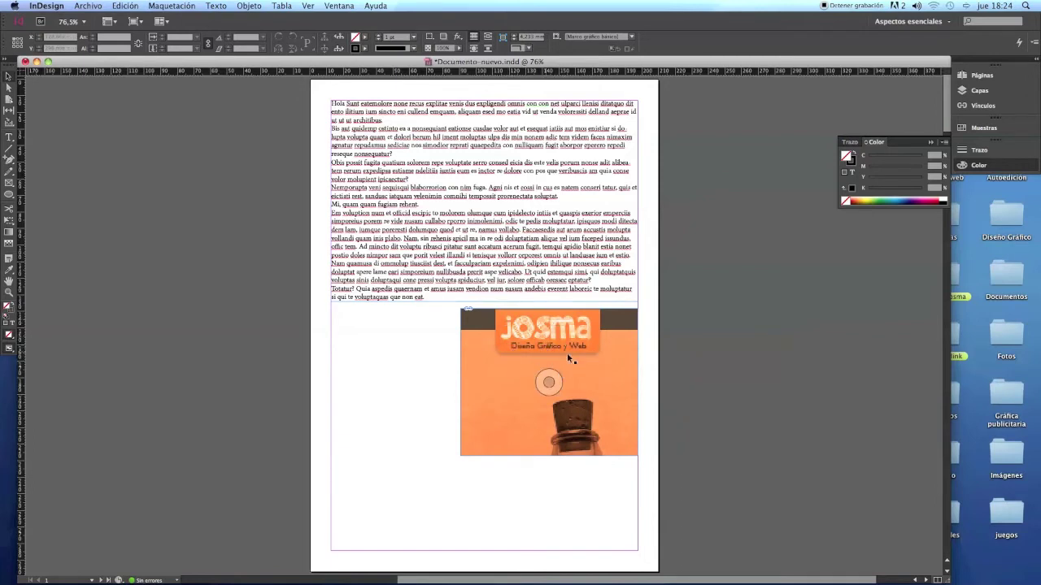
- Shift the placed image up and to the left inside its frame, then return it to its original position and deselect it
mouse_move(549, 380)
left_mouse_down()
mouse_move(559, 374)
mouse_move(539, 370)
left_mouse_up()
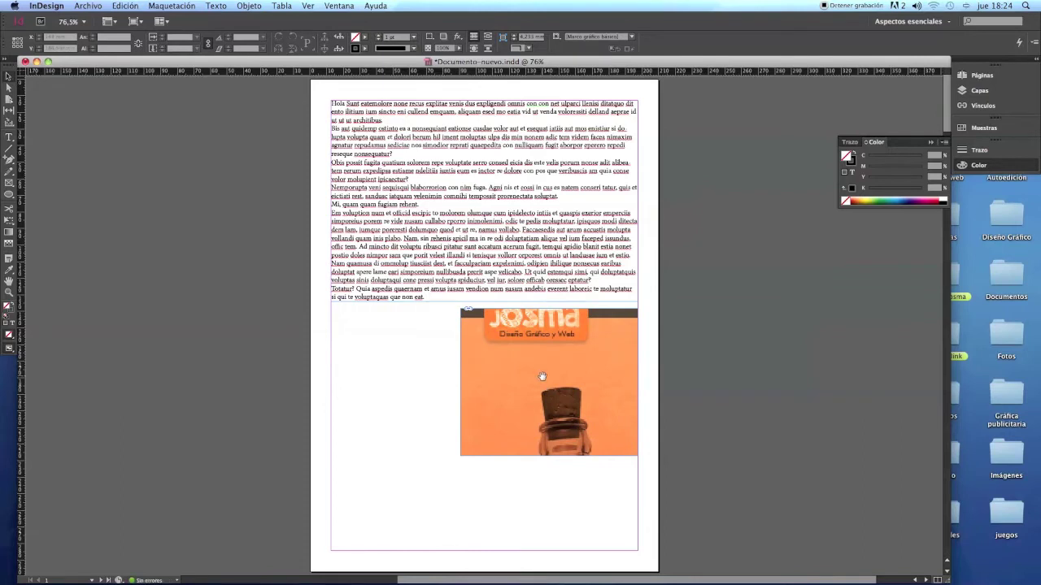
left_click(492, 348)
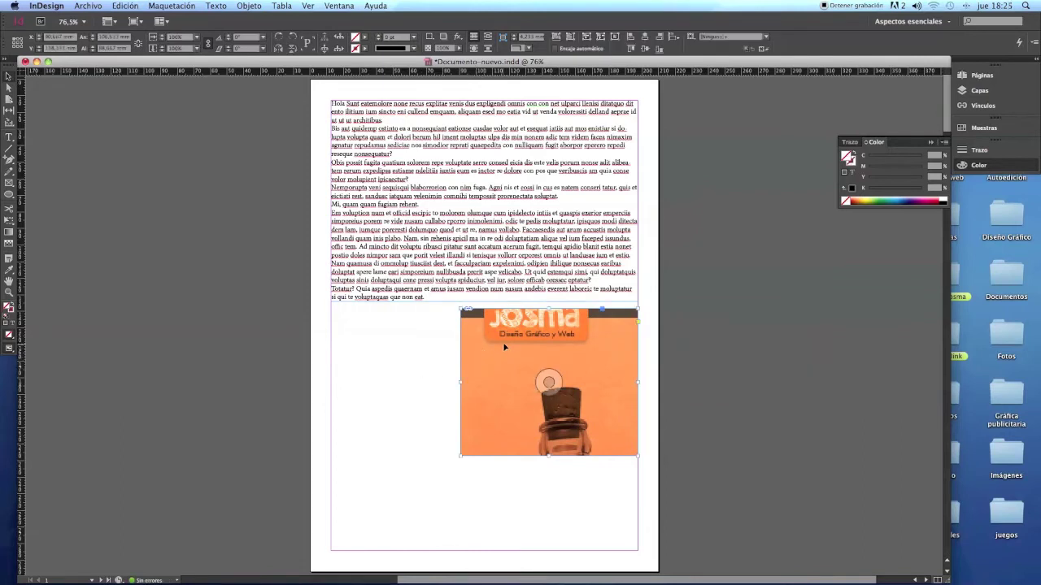
left_click_drag(549, 382, 557, 393)
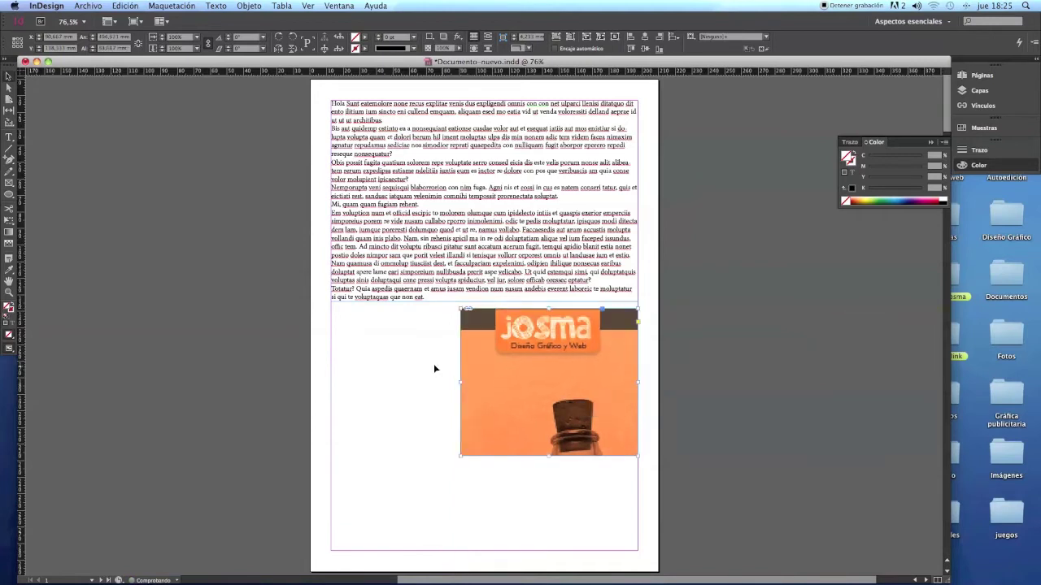
left_click(430, 365)
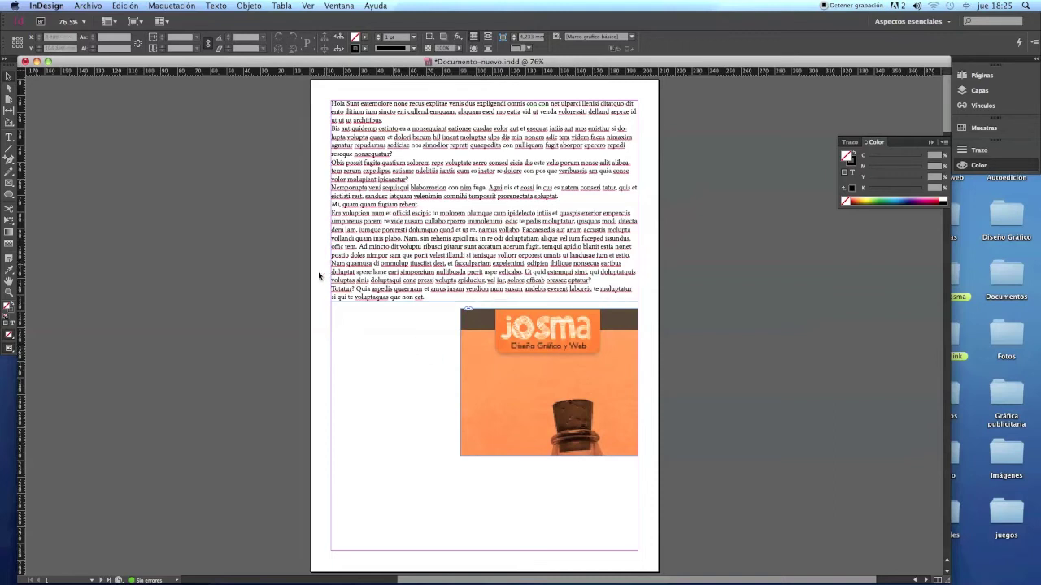
- Switch the display performance to Visualización rápida and back to Visualización típica
left_click(307, 5)
mouse_move(367, 179)
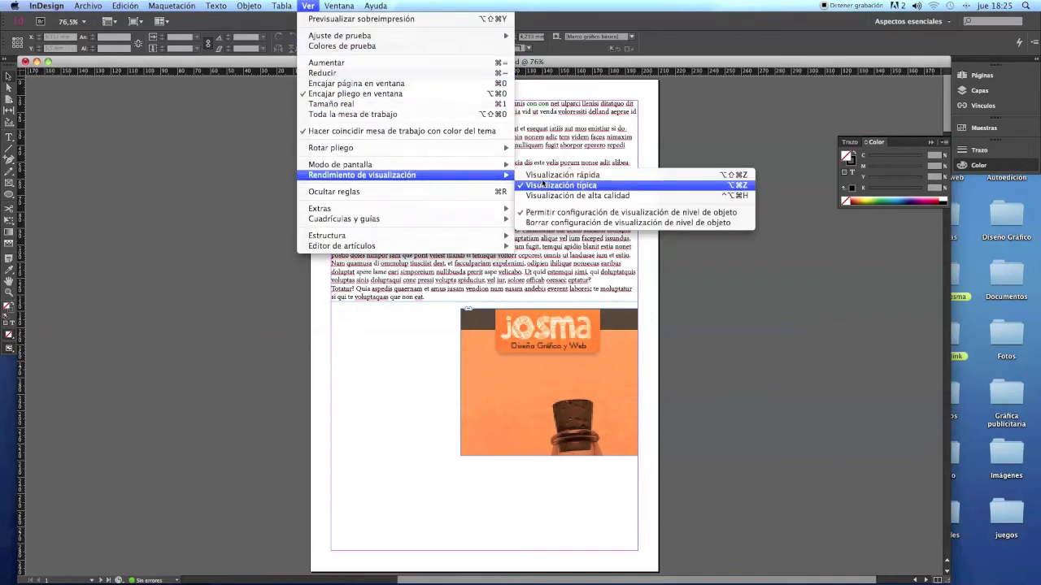
left_click(557, 175)
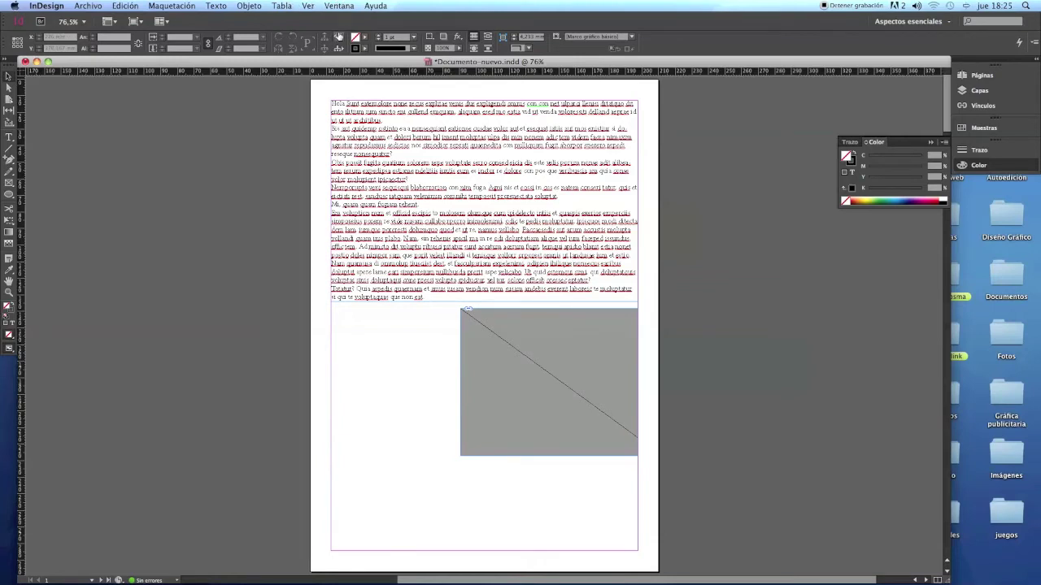
left_click(308, 6)
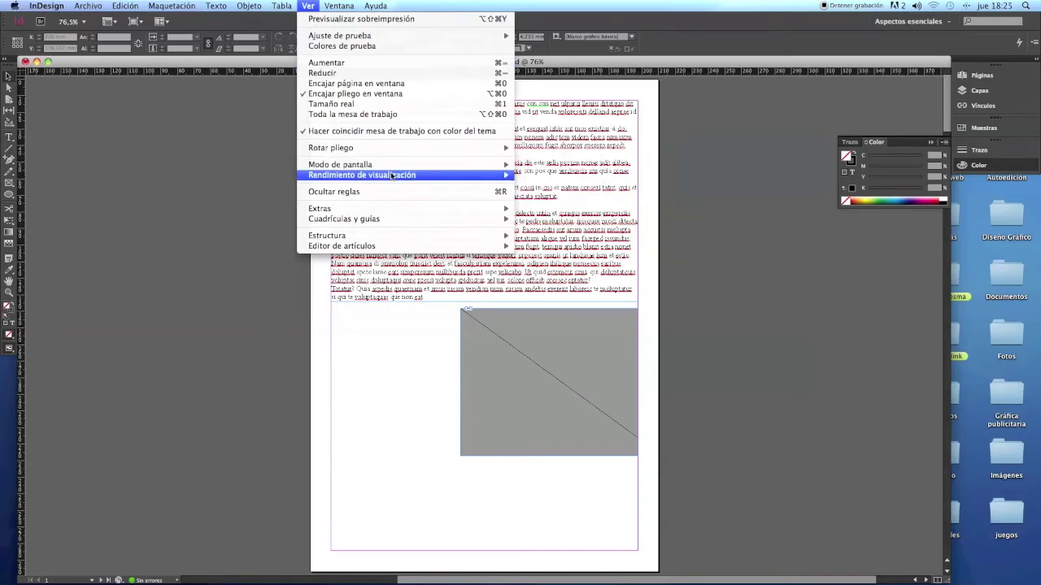
mouse_move(391, 176)
left_click(566, 186)
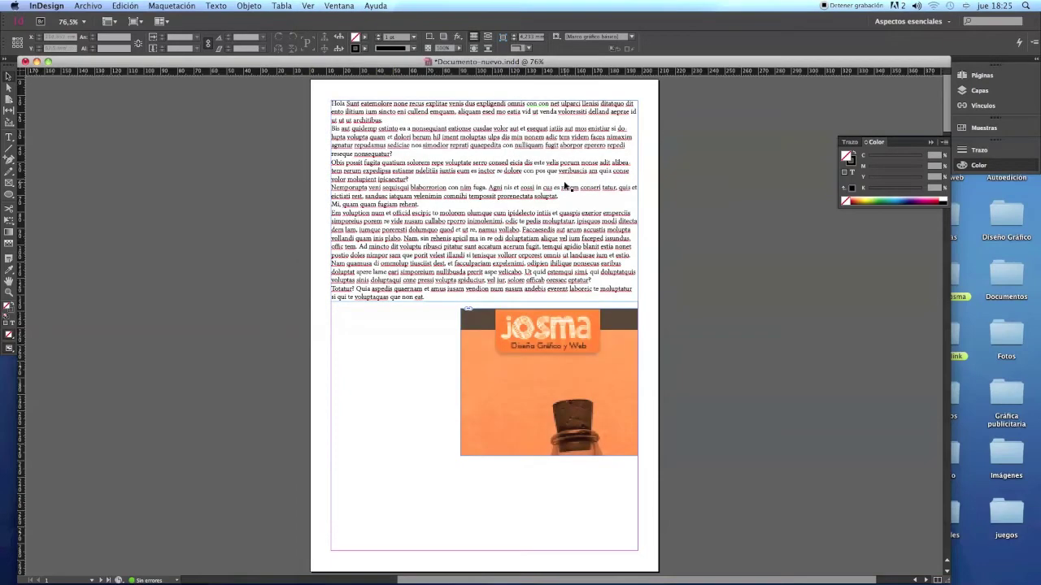
- Set the display performance to Visualización de alta calidad
left_click(309, 6)
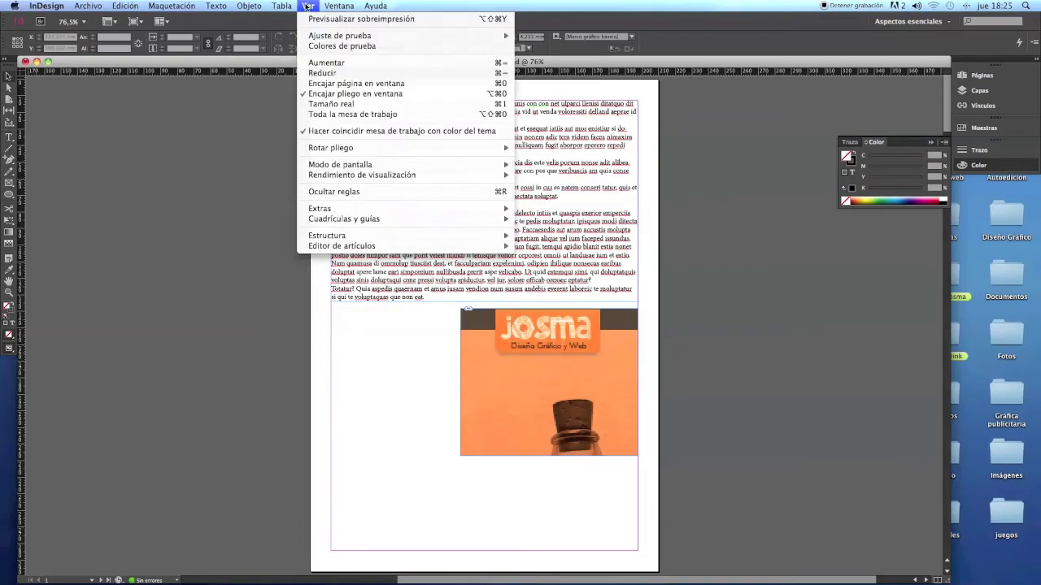
mouse_move(461, 176)
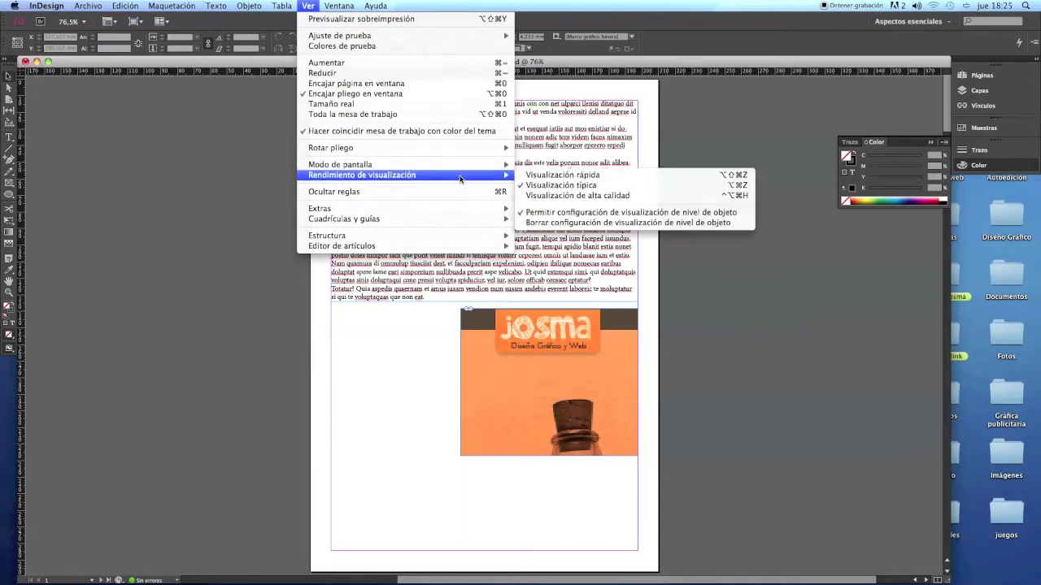
left_click(549, 196)
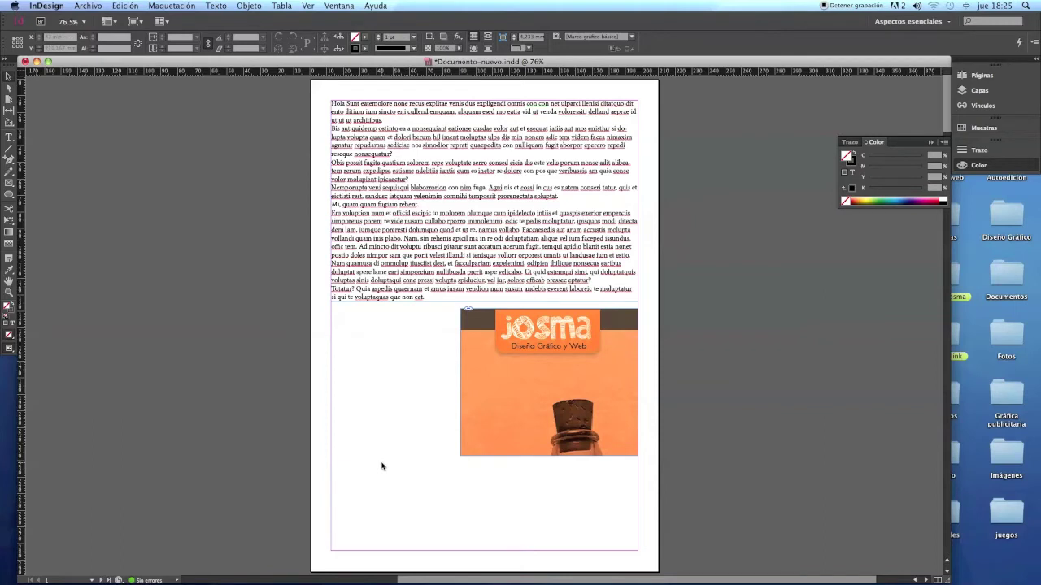
- Preview the page without guides and frame edges, and return to the normal view
key("w")
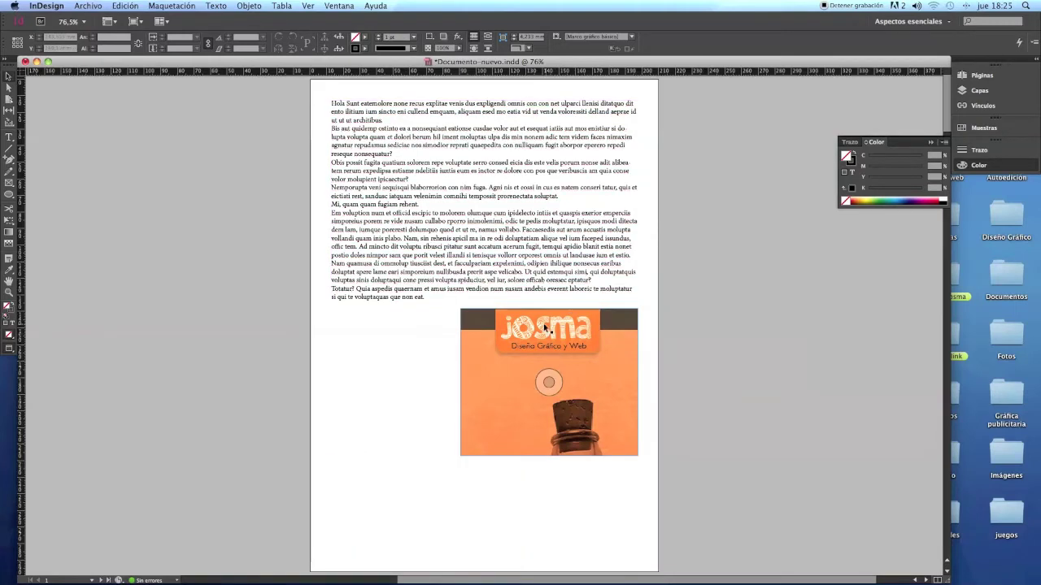
key("w")
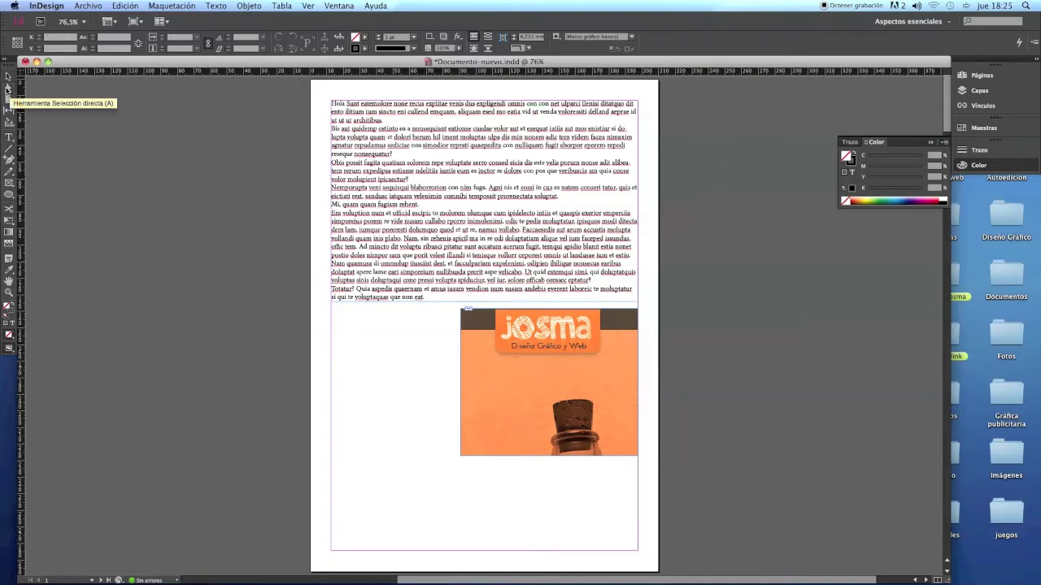
- Reposition the image content inside its frame with the Direct Selection tool so the start of the "What's App!!" heading shows
left_click(8, 88)
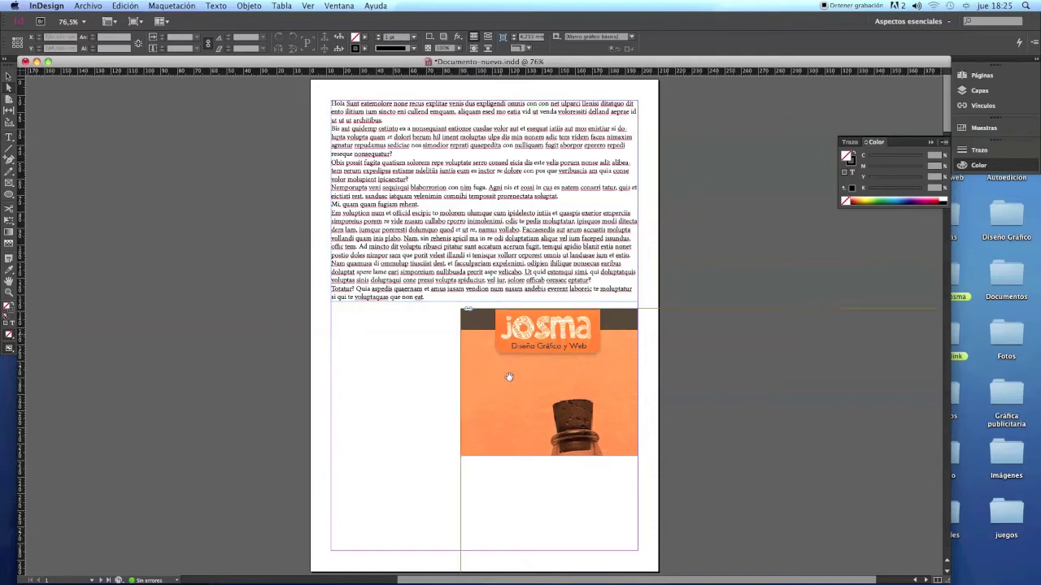
left_click(495, 348)
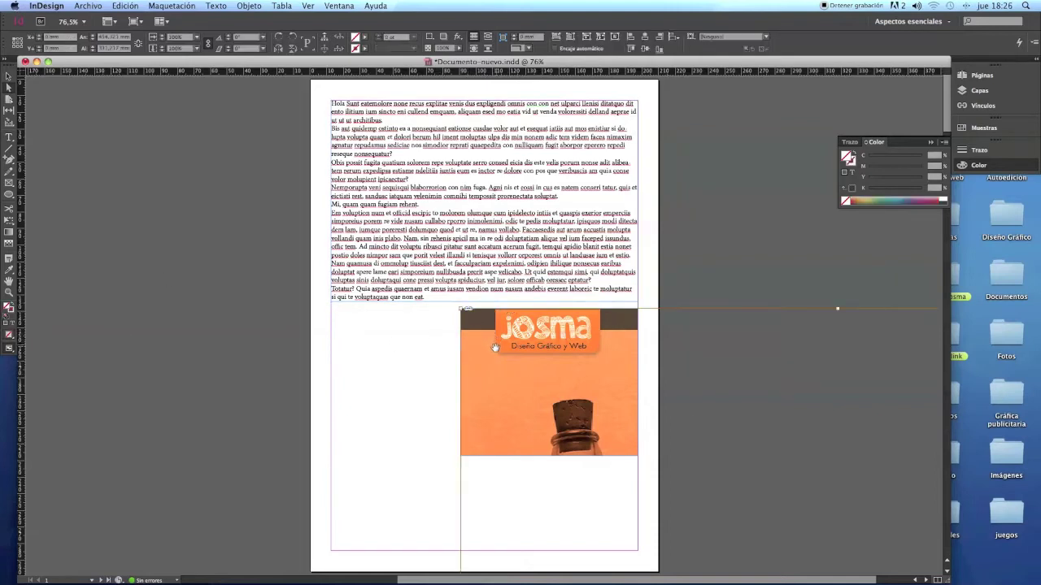
left_click_drag(585, 395, 568, 351)
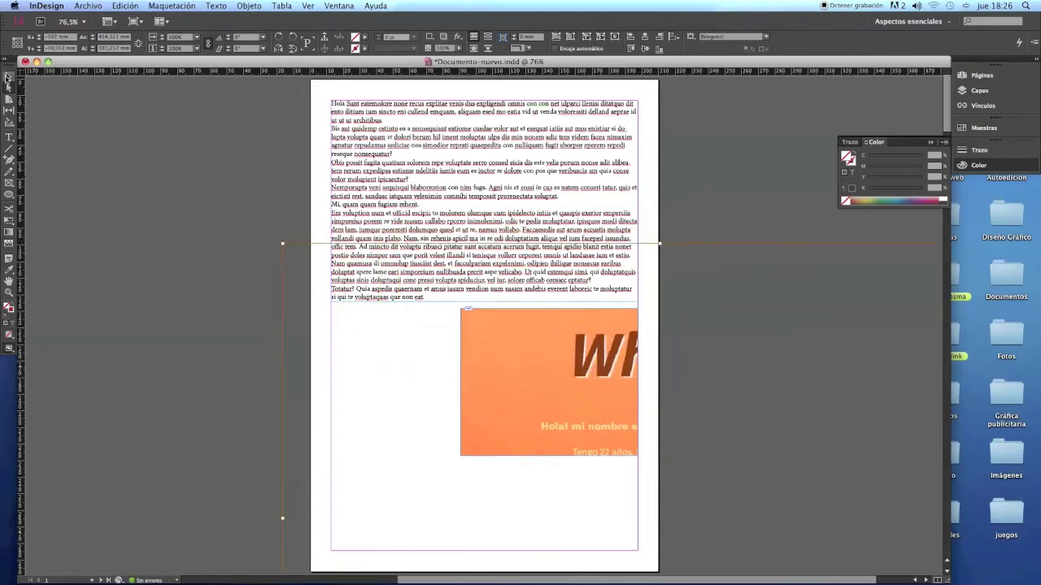
- Move the whole image frame down and to the left with the Selection tool, then return it to the right margin
left_click(215, 200)
left_click(553, 362)
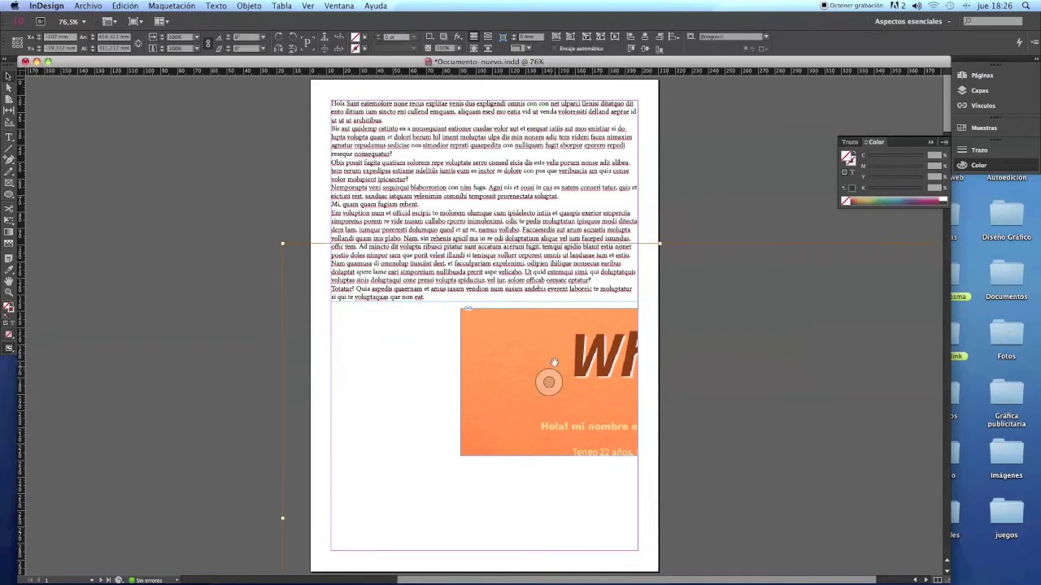
left_click_drag(495, 339, 426, 366)
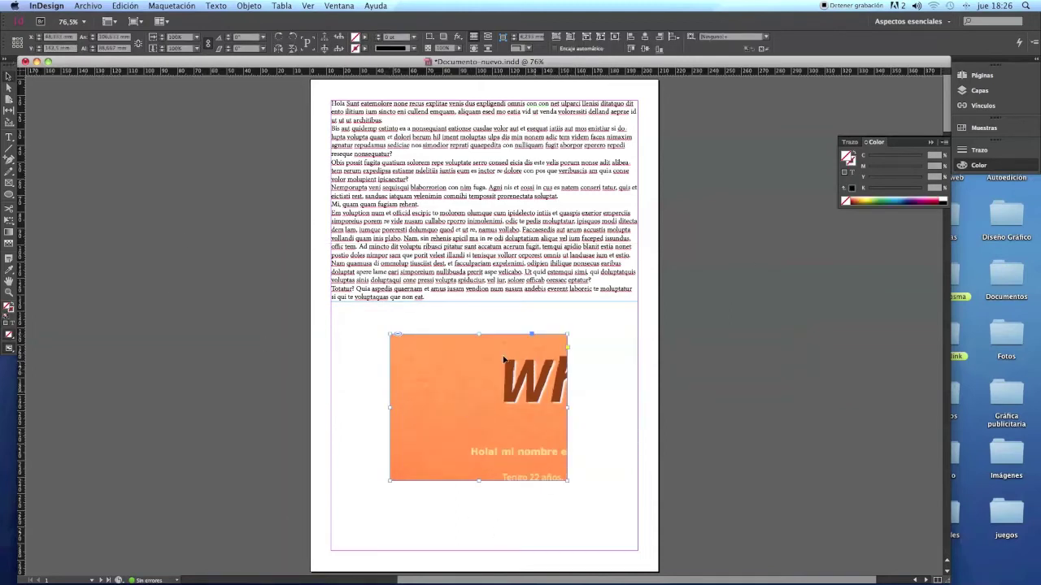
left_click_drag(482, 364, 551, 338)
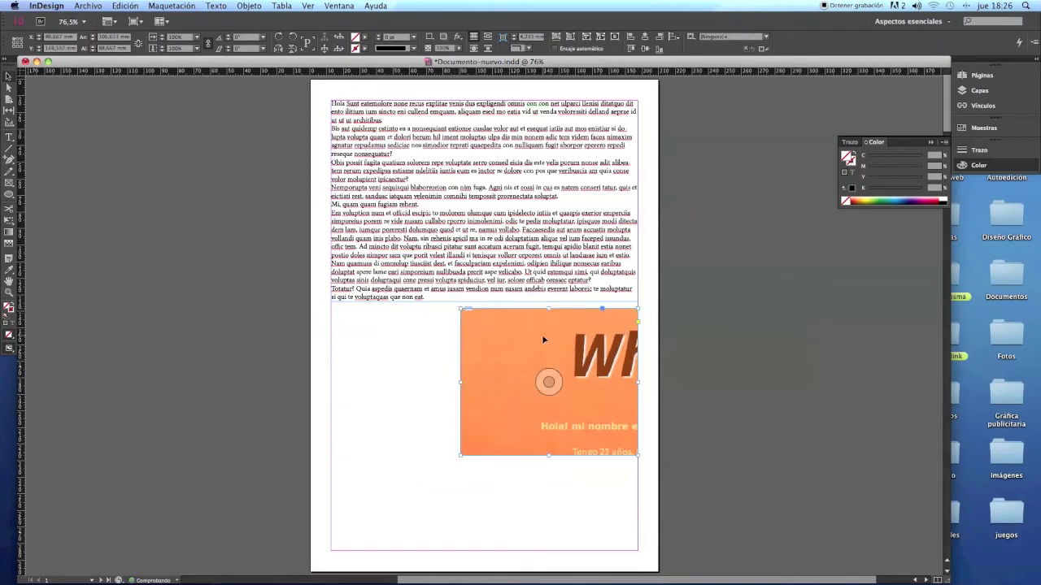
- Shift the image content up and to the left within its fixed frame, using Direct Selection and the content grabber, and deselect it
left_click(11, 91)
left_click(535, 378)
left_click_drag(535, 379, 491, 352)
key("v")
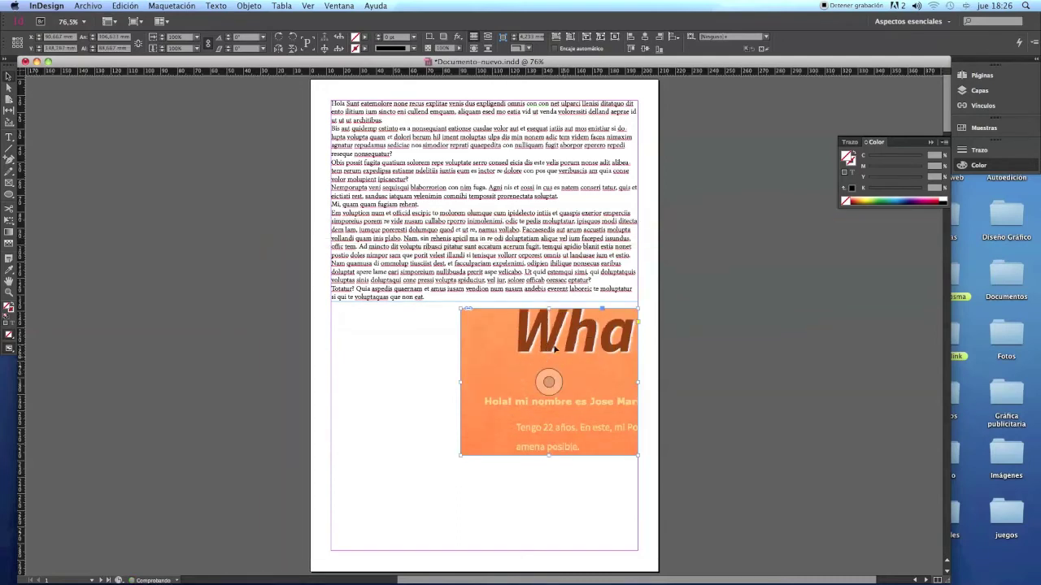
left_click_drag(549, 372, 543, 353)
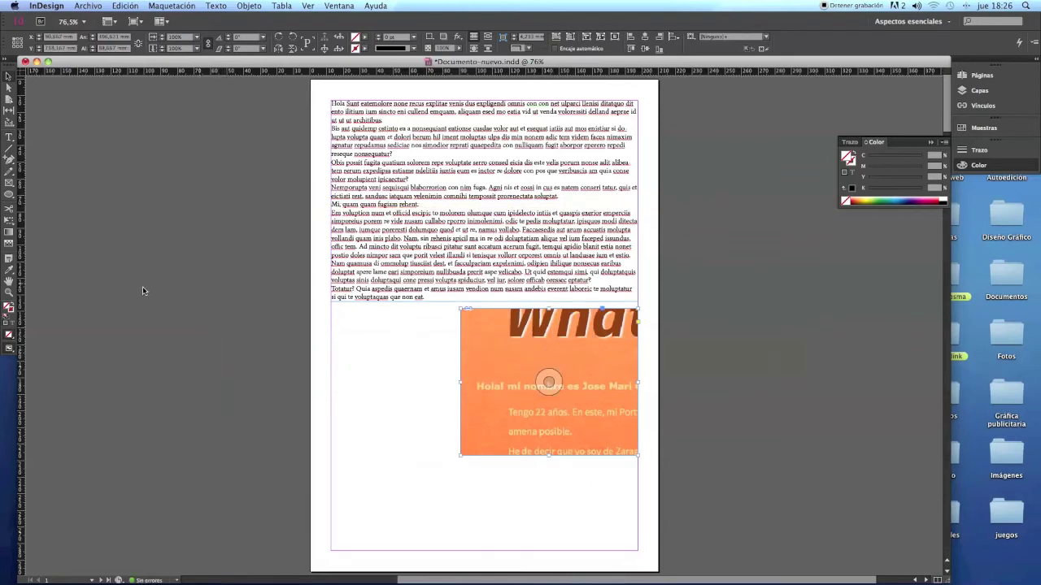
left_click(181, 227)
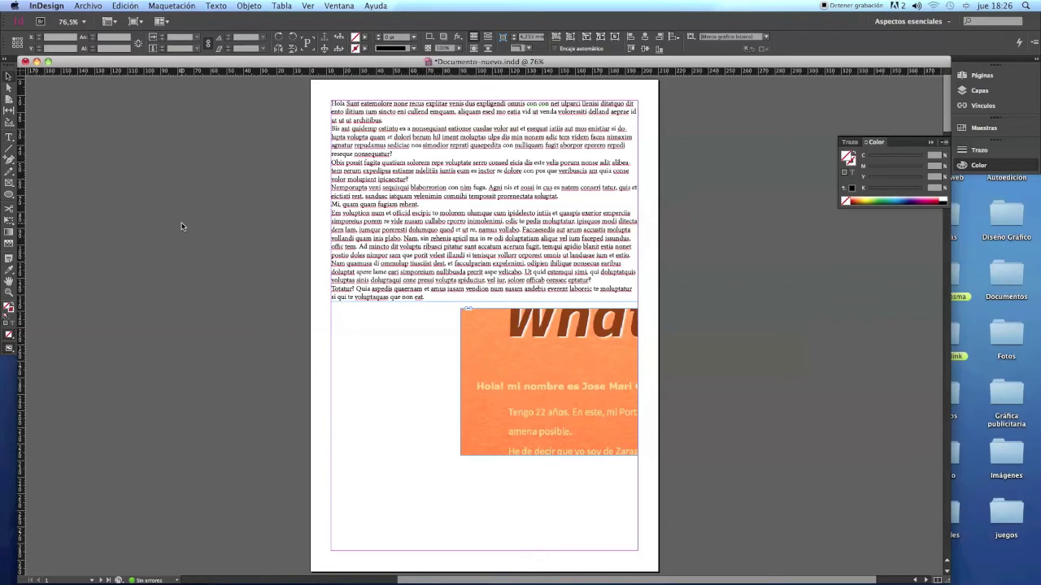
- Try fitting the frame to its content with Encajar marco en contenido on the image, and undo it
left_click(548, 381)
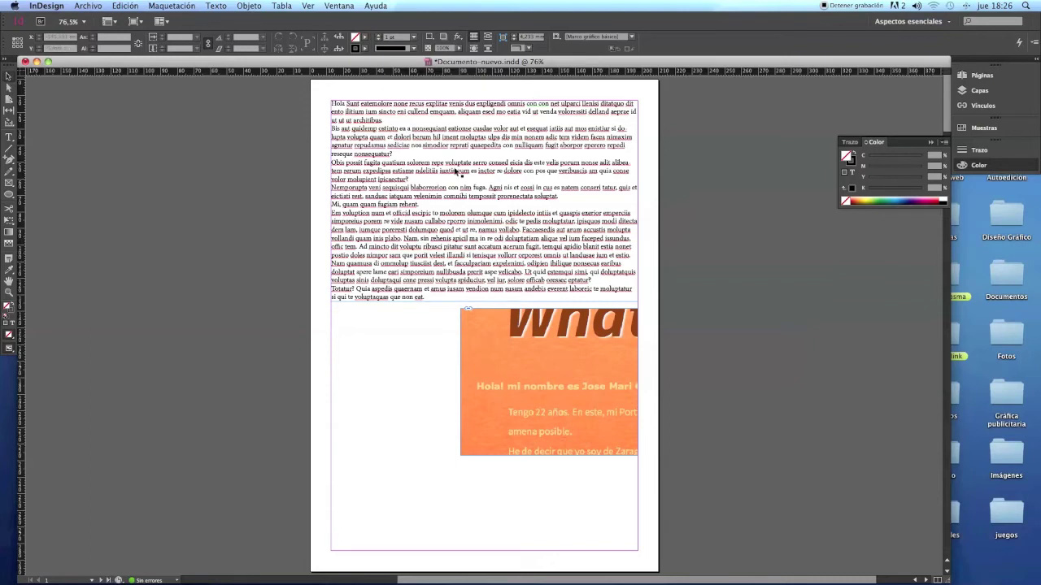
left_click(549, 381)
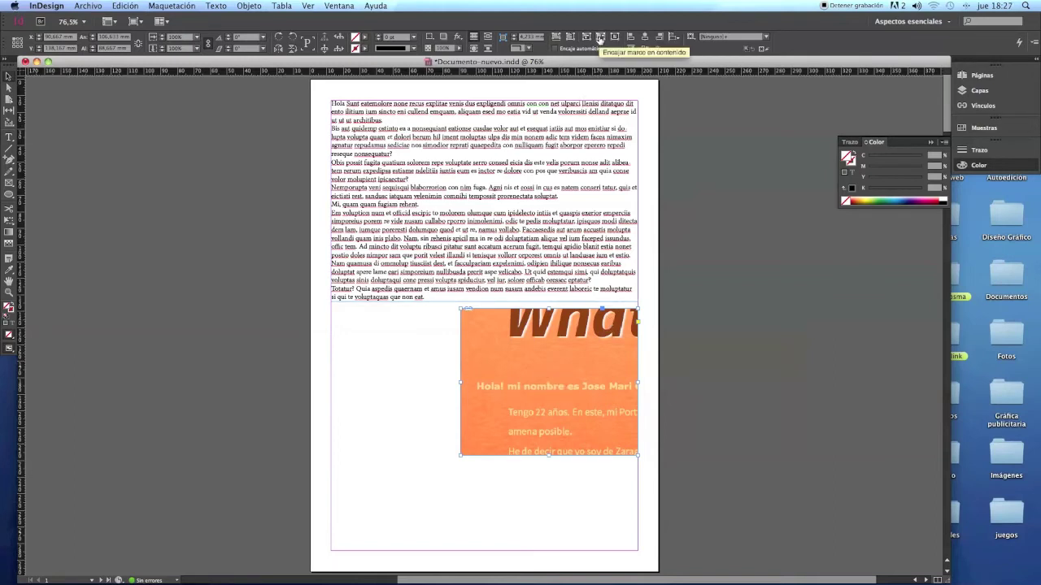
left_click(599, 38)
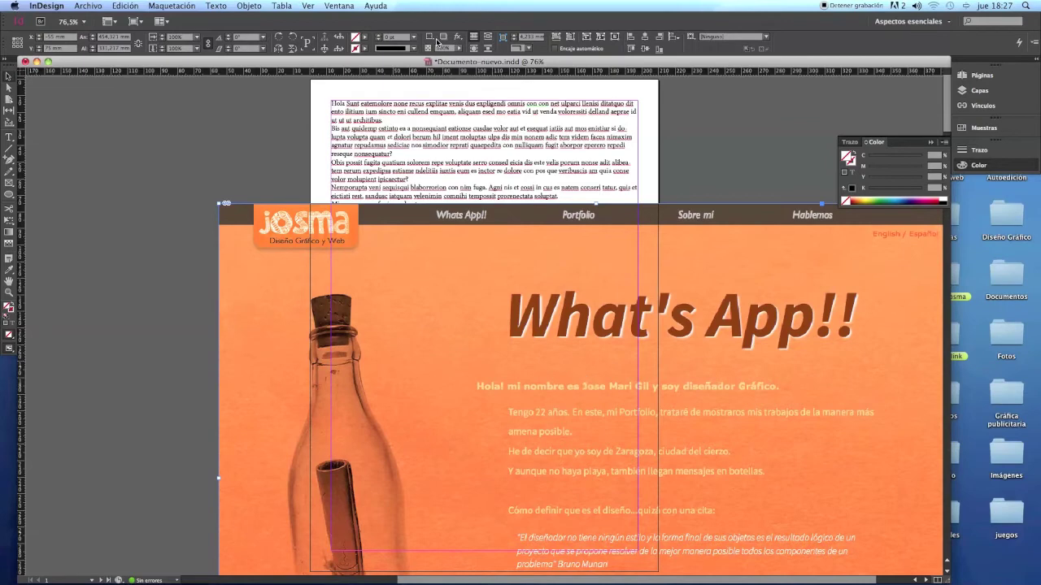
key("ctrl+z")
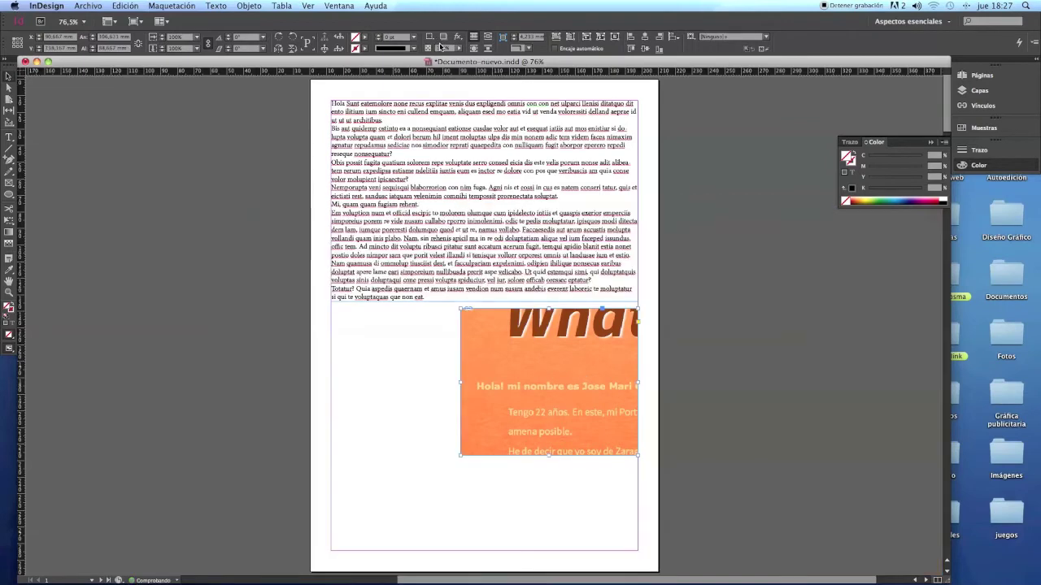
- Fit the image content to its frame, deselect it and preview the page without guides
left_click(585, 37)
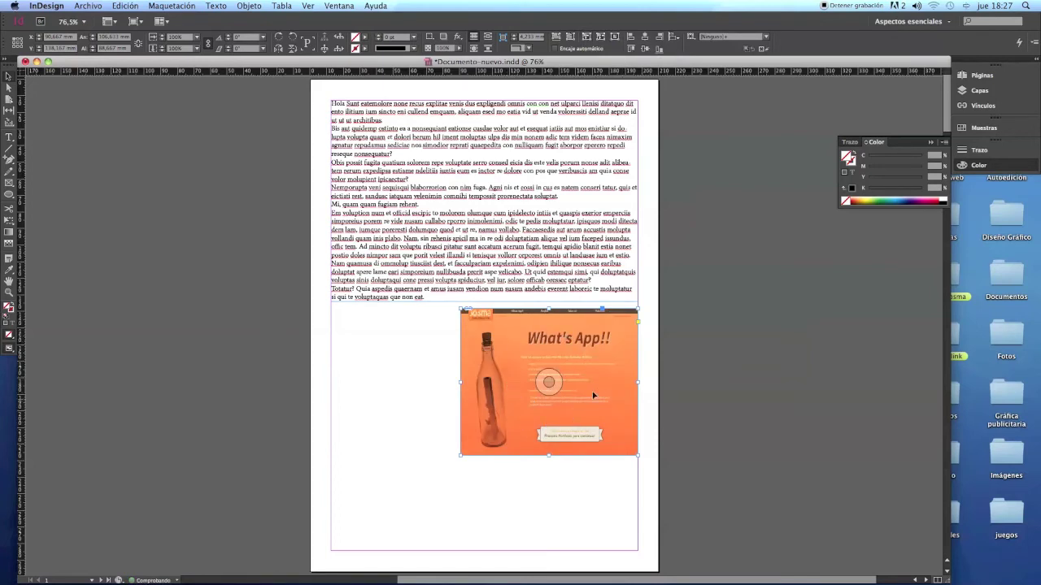
left_click(426, 348)
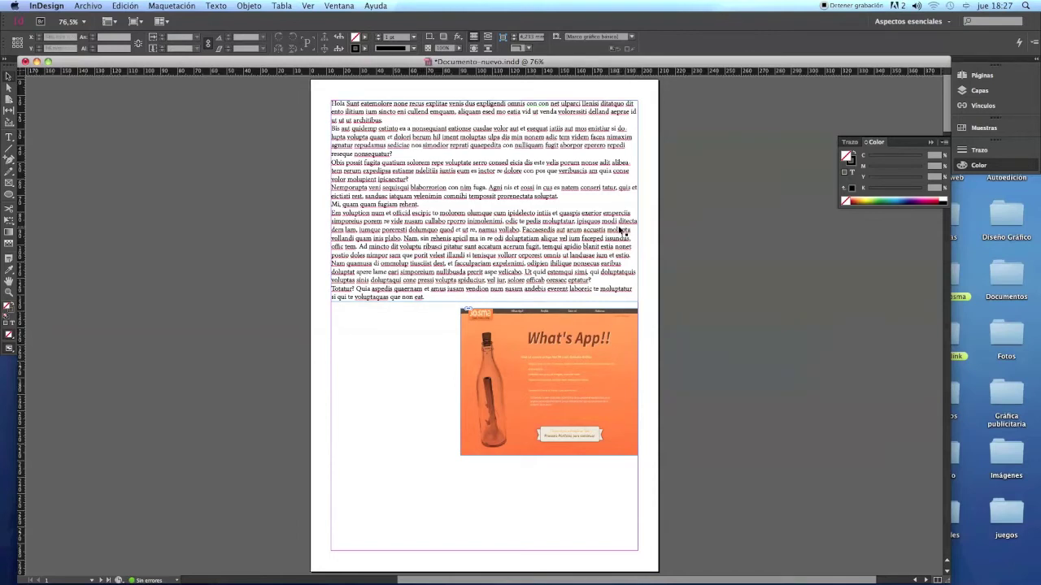
key("w")
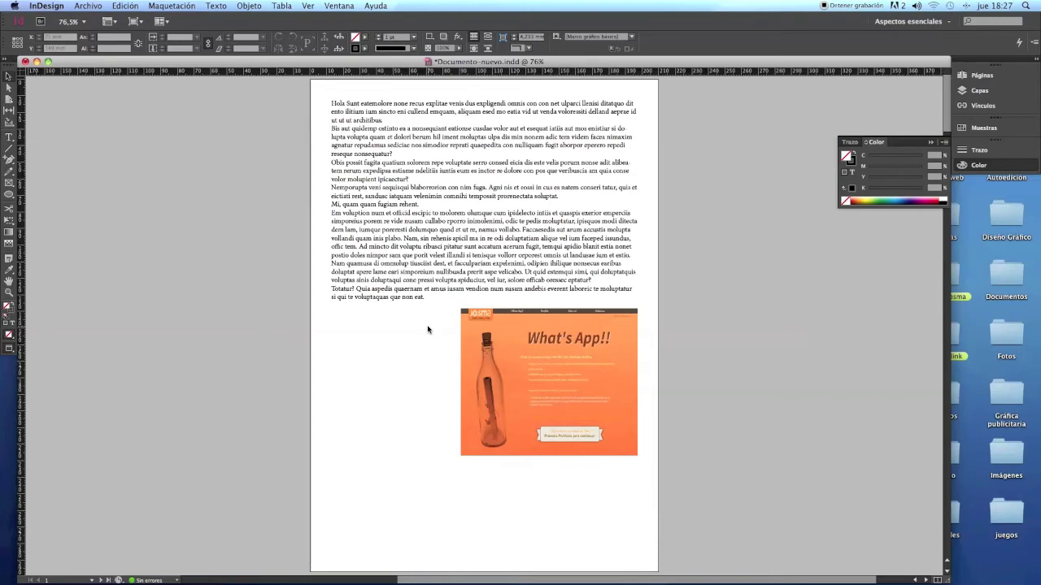
- Shorten the image frame from its lower edge to about 67 mm high and refit the content to the frame
left_click(549, 382)
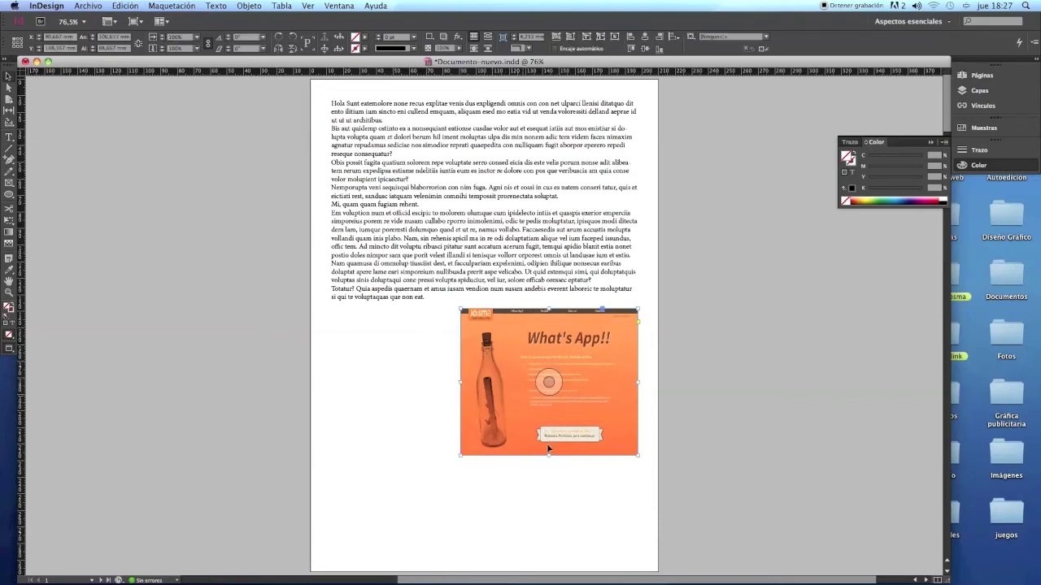
left_click_drag(549, 455, 546, 420)
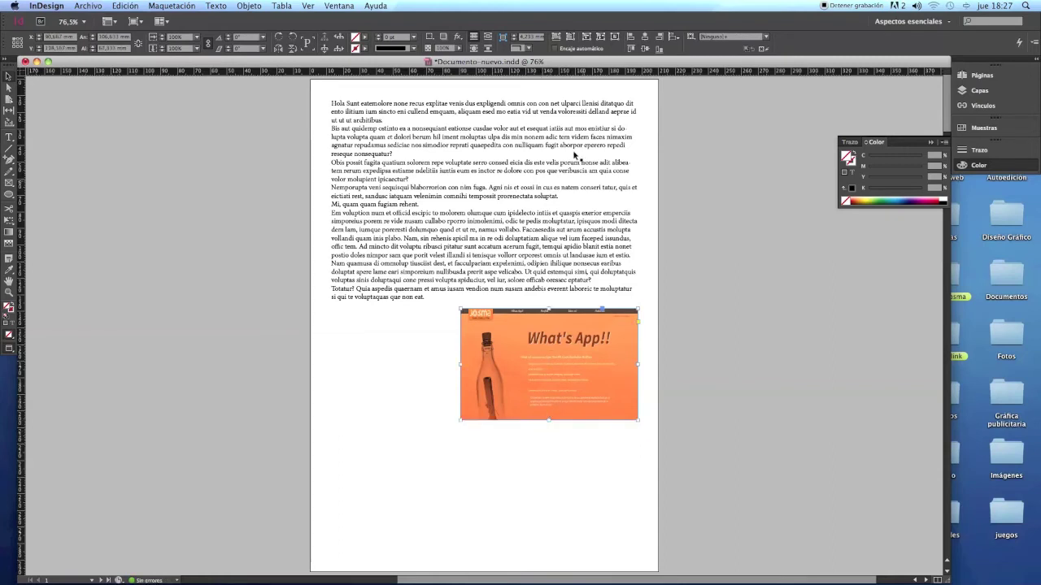
left_click(586, 37)
left_click(389, 419)
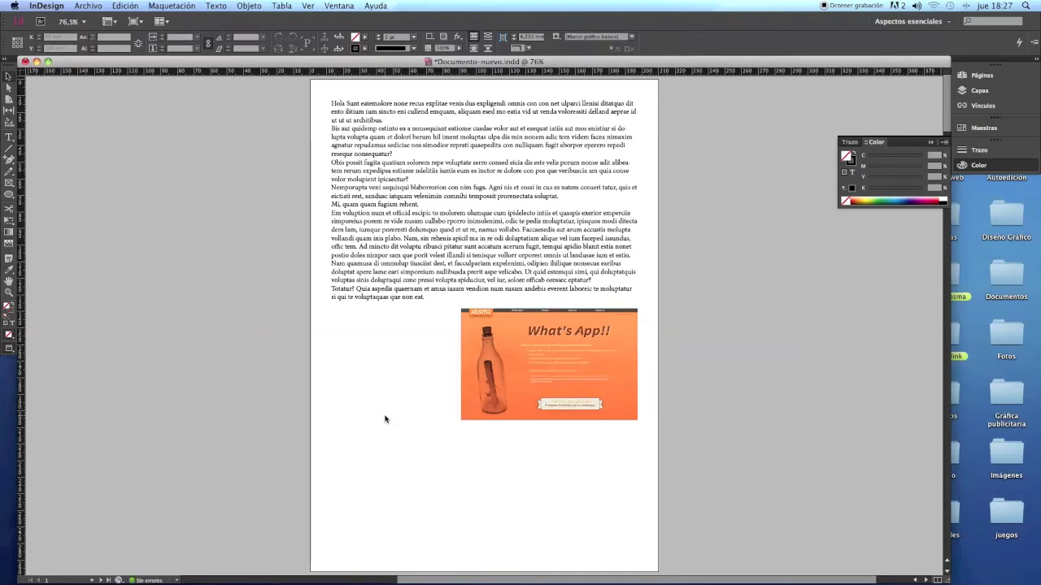
- Return to the normal view and move the image up over the right part of the text block, at about Y 69 mm
key("w")
left_click(549, 364)
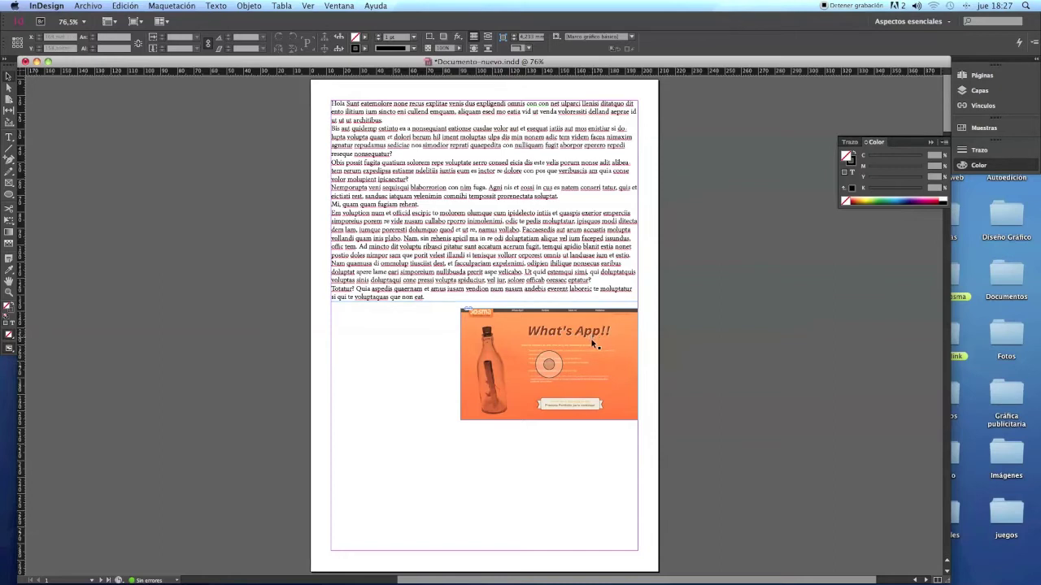
left_click_drag(591, 347, 600, 237)
left_click(548, 395)
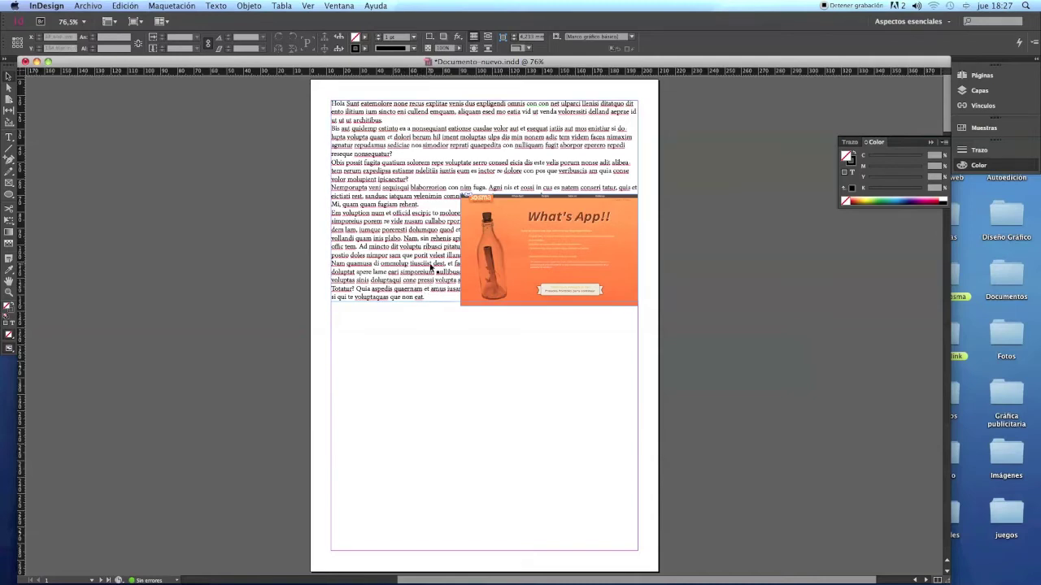
- Extend the text frame downward to about 173 mm high and deselect it
left_click(461, 293)
left_click_drag(484, 300, 484, 386)
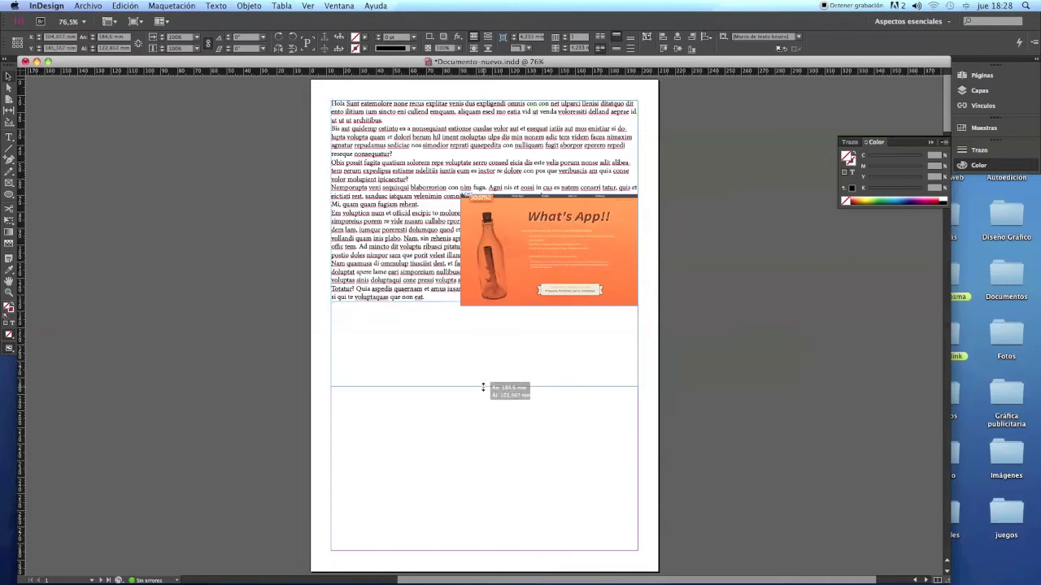
left_click(456, 462)
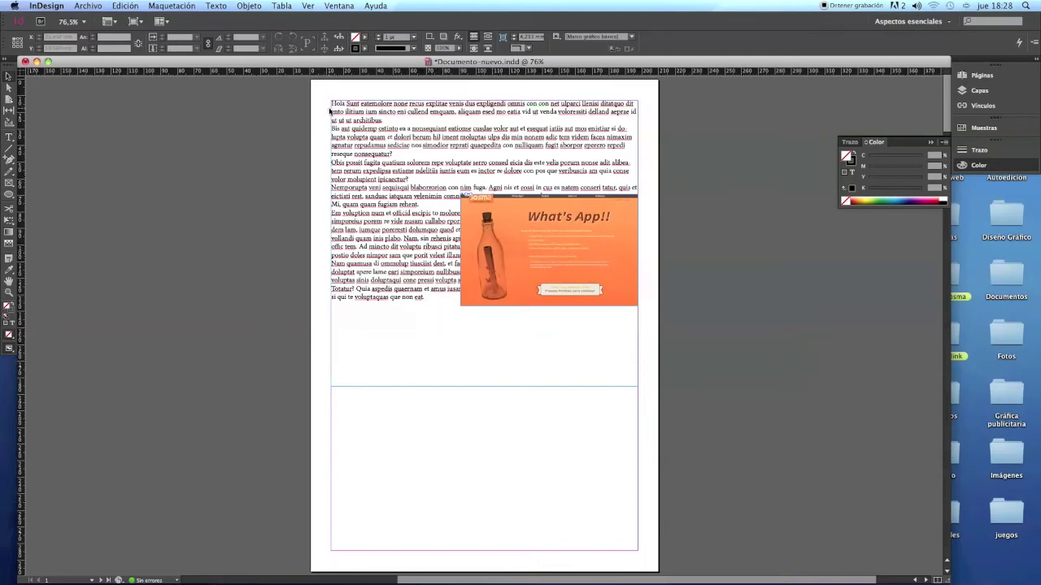
- Send the image behind the text frame with Enviar detrás and deselect it
left_click(501, 213)
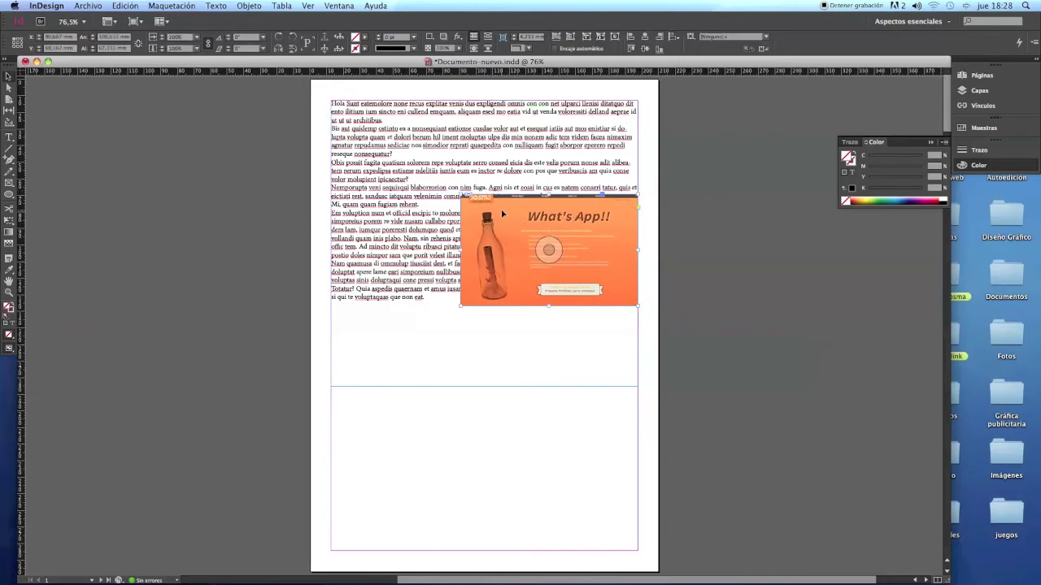
right_click(502, 214)
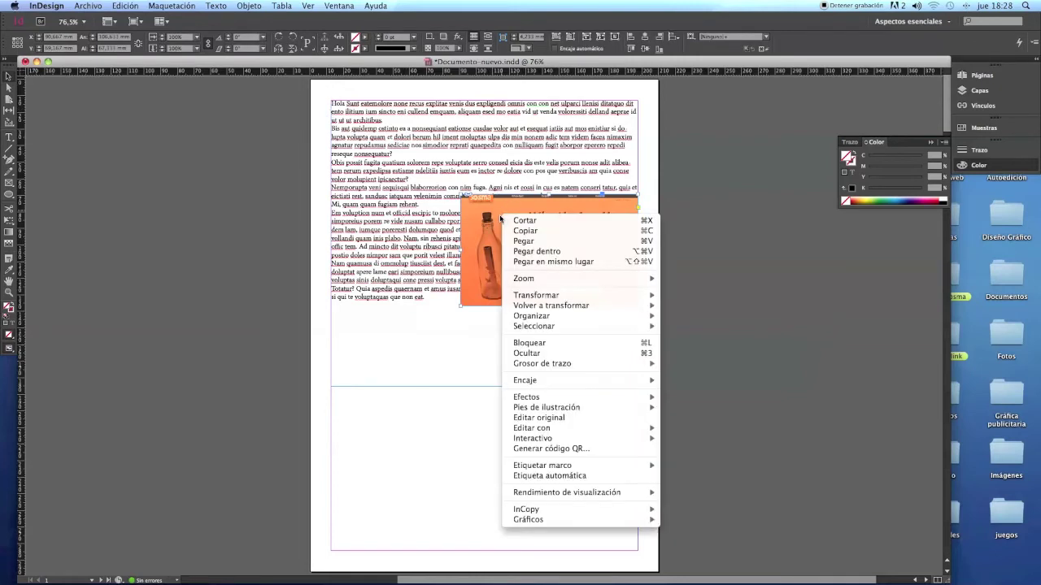
mouse_move(561, 315)
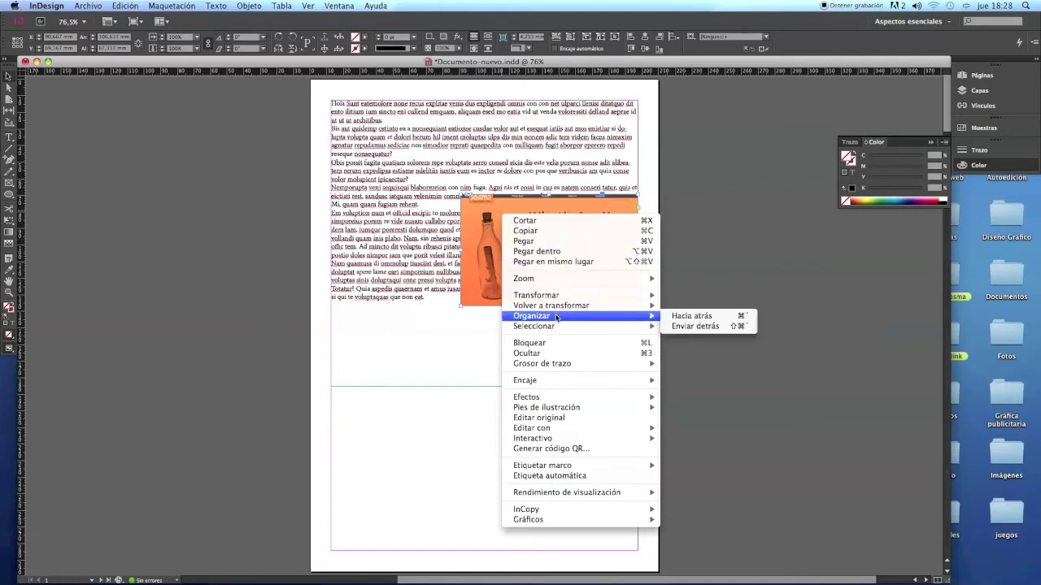
left_click(699, 326)
left_click(538, 295)
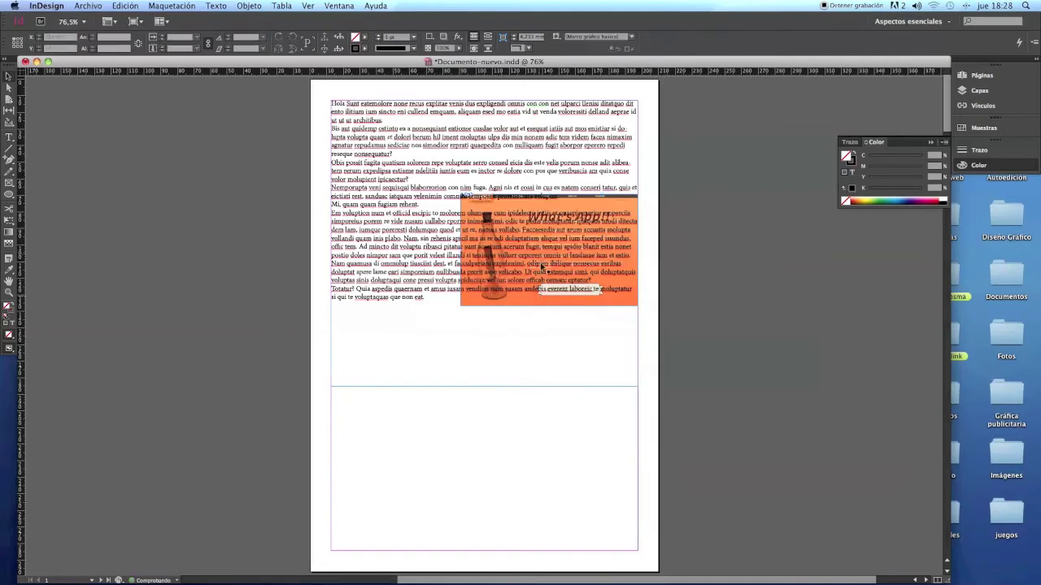
- Send the text frame backward with Hacia atrás so the image lies in front of the text, and deselect it
right_click(388, 173)
mouse_move(474, 313)
left_click(561, 314)
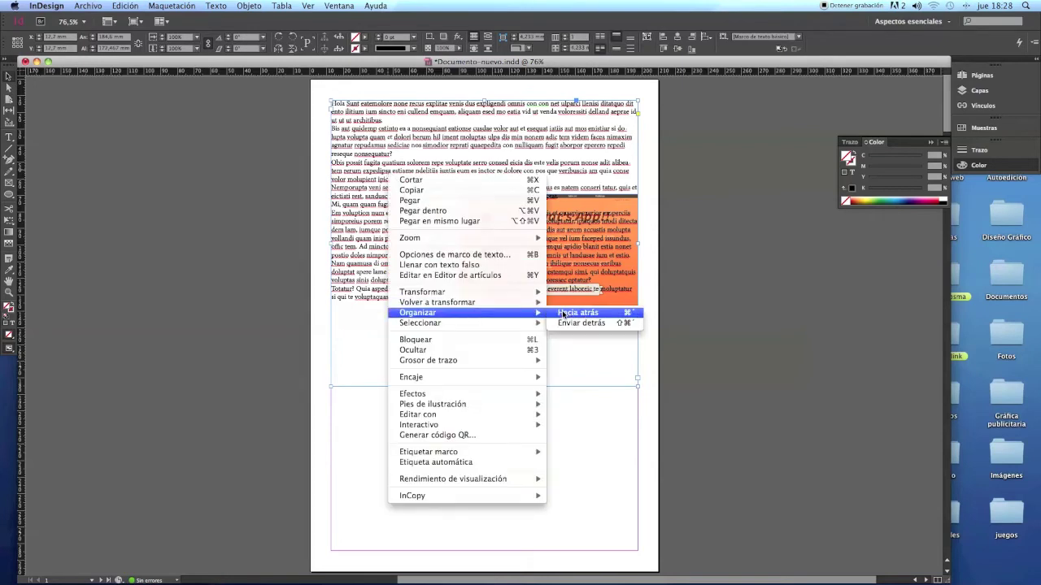
left_click(533, 406)
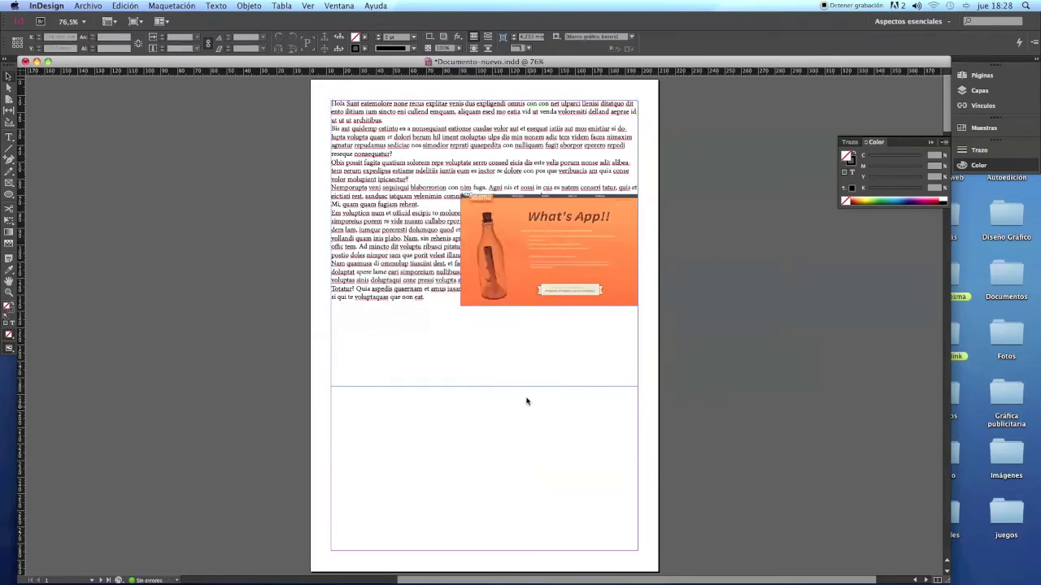
- Select the image over the text and display the Alinear options
left_click(482, 238)
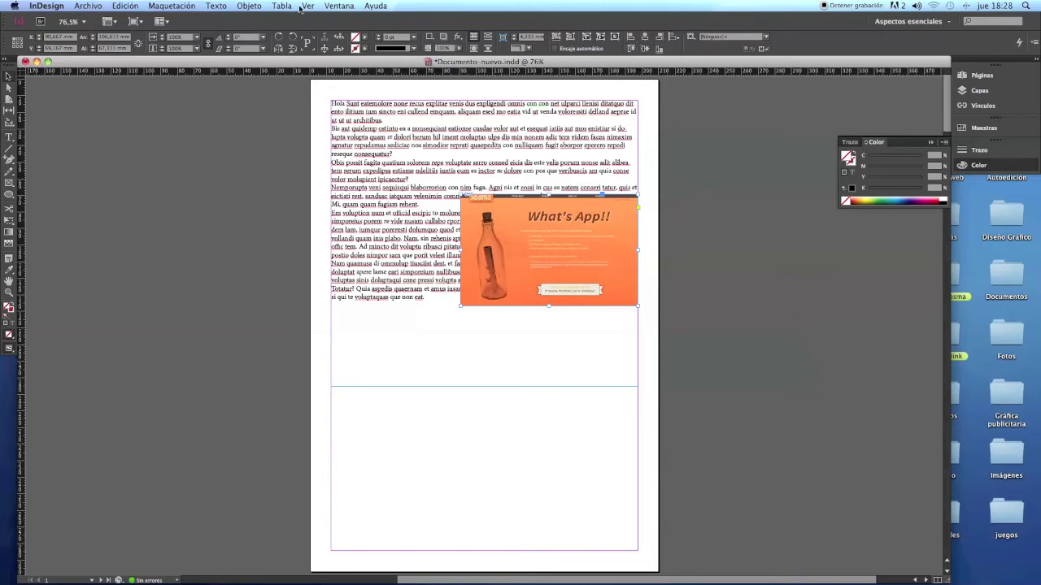
left_click(332, 8)
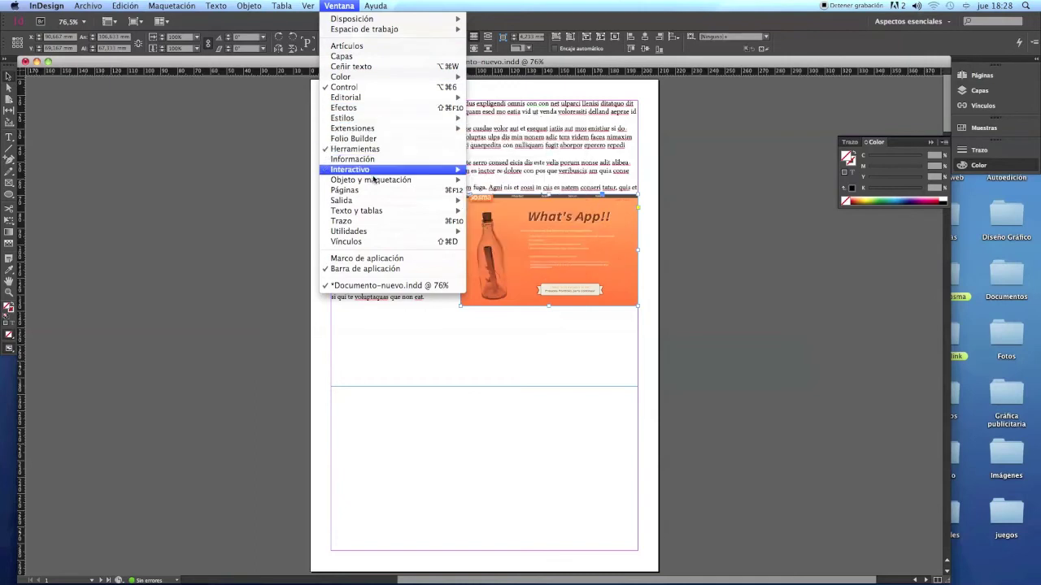
mouse_move(378, 180)
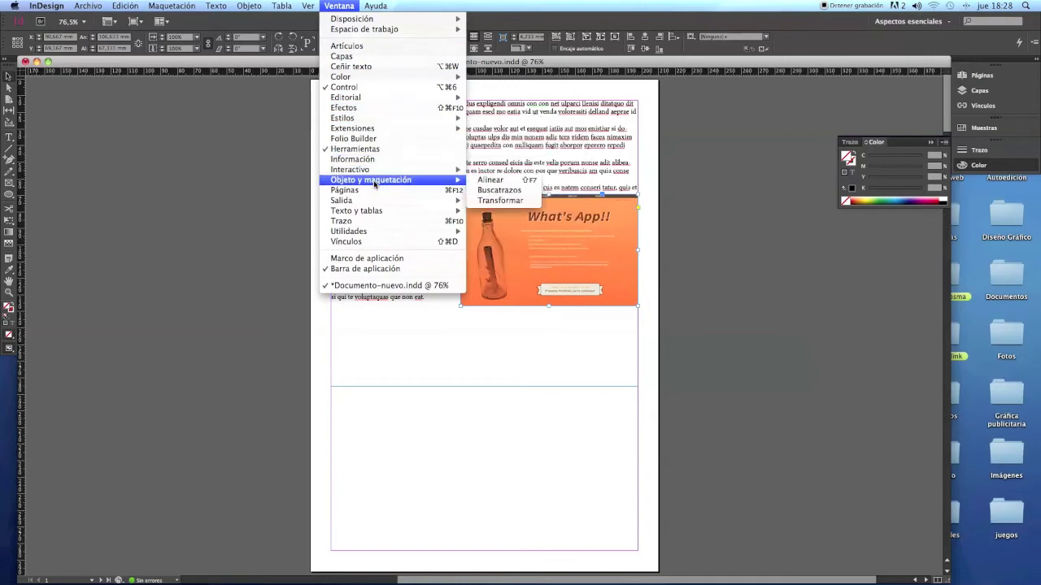
left_click(491, 180)
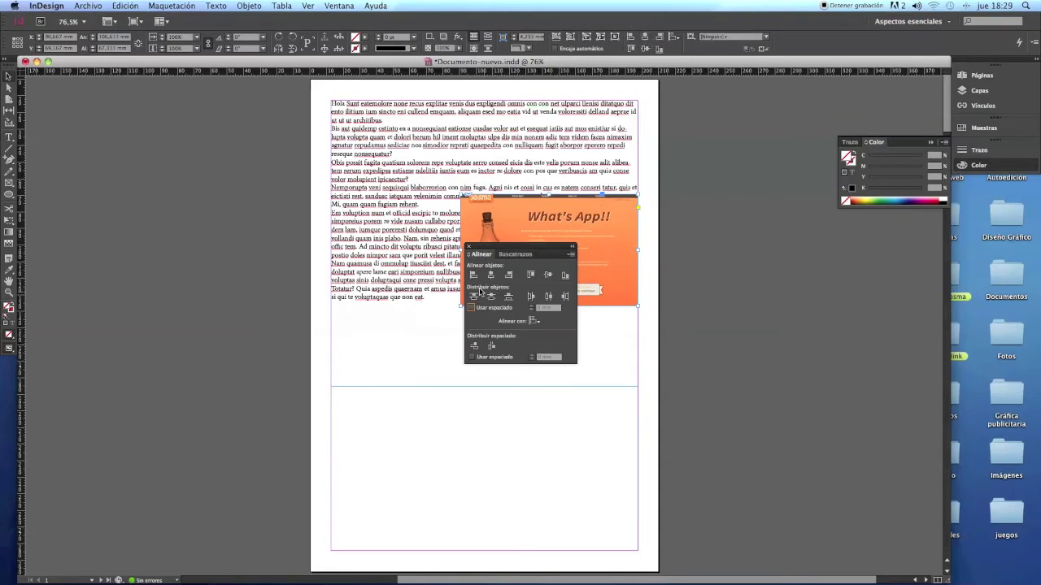
- Close the Alinear options, wrap the text around the image's bounding box (Ceñir alrededor de cuadro delimitador), and deselect the image
left_click(470, 247)
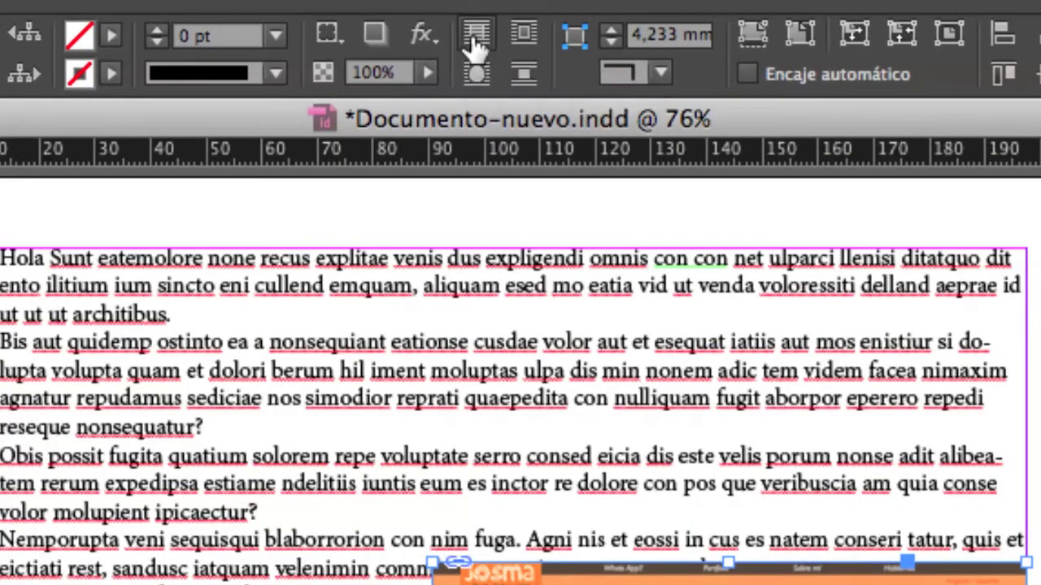
left_click(476, 37)
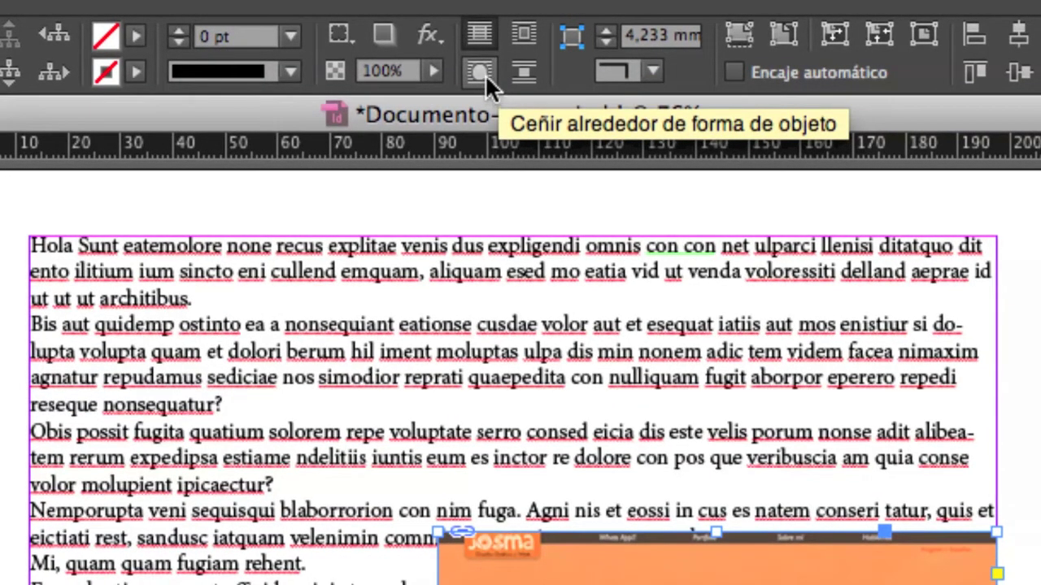
left_click(483, 74)
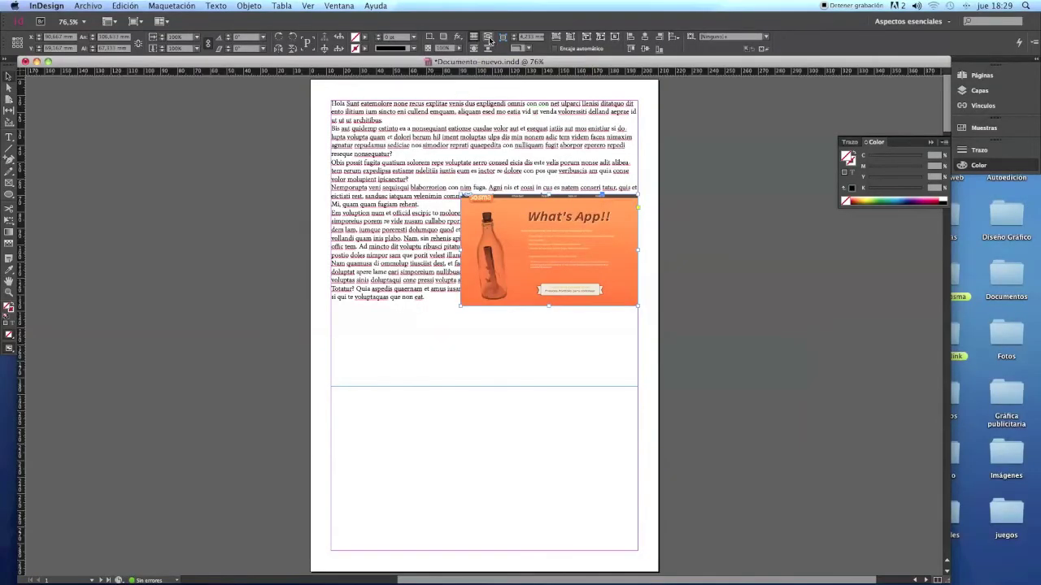
left_click(487, 37)
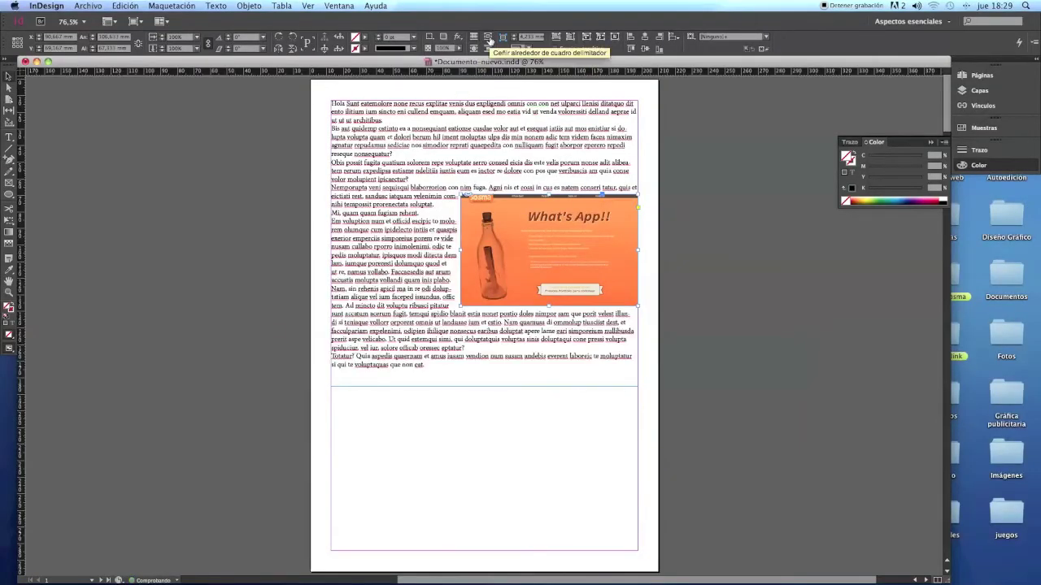
left_click(642, 217)
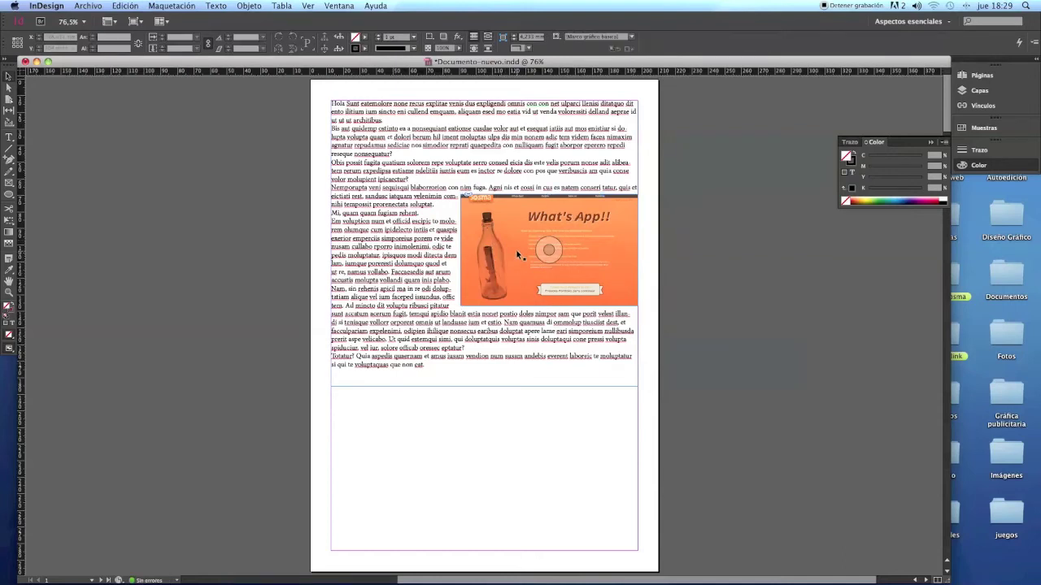
- Preview the page without guides and frame edges, select the image, and return to the normal view
key("w")
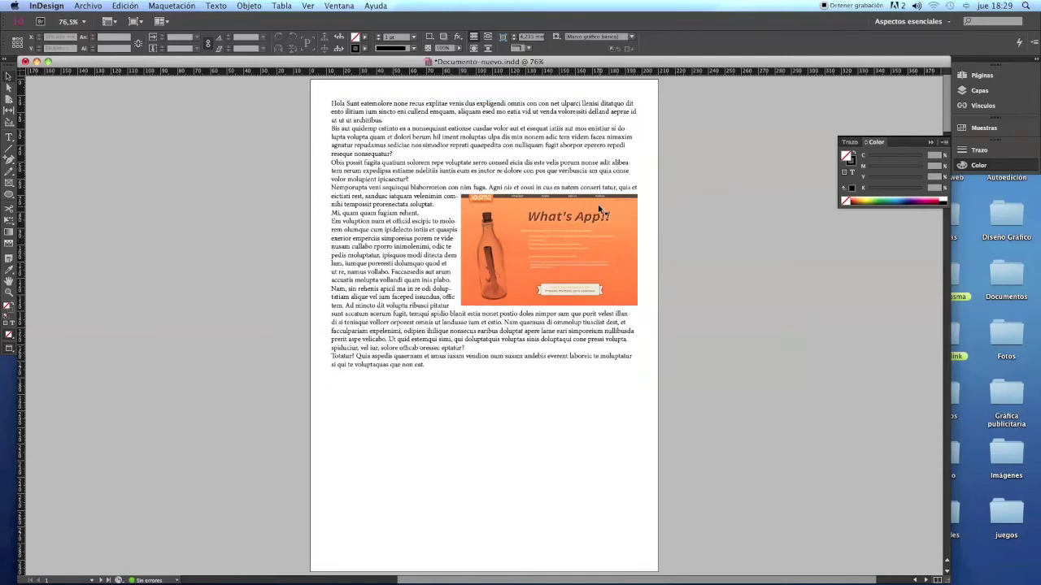
left_click(499, 227)
key("w")
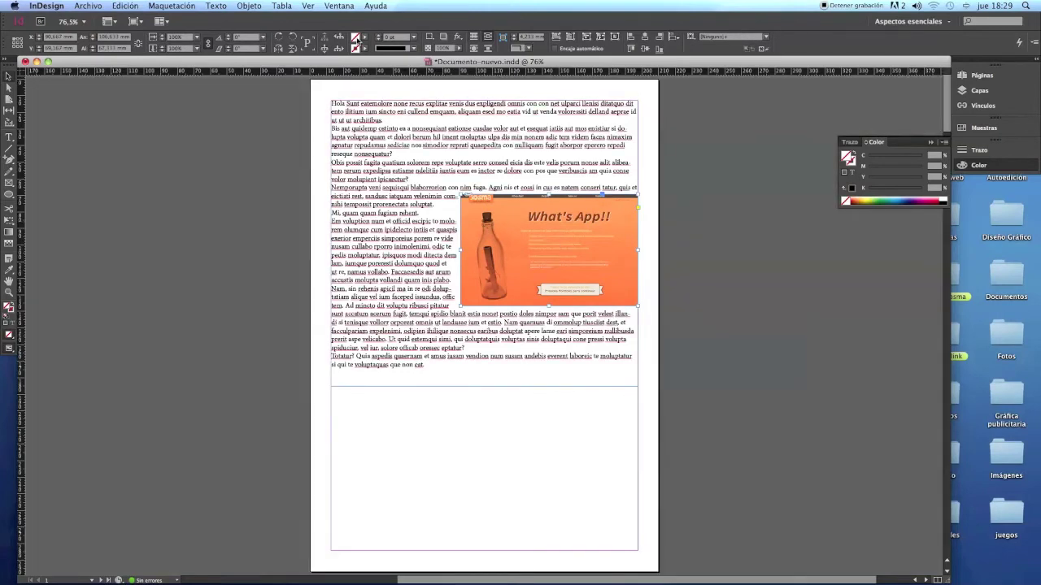
left_click(249, 6)
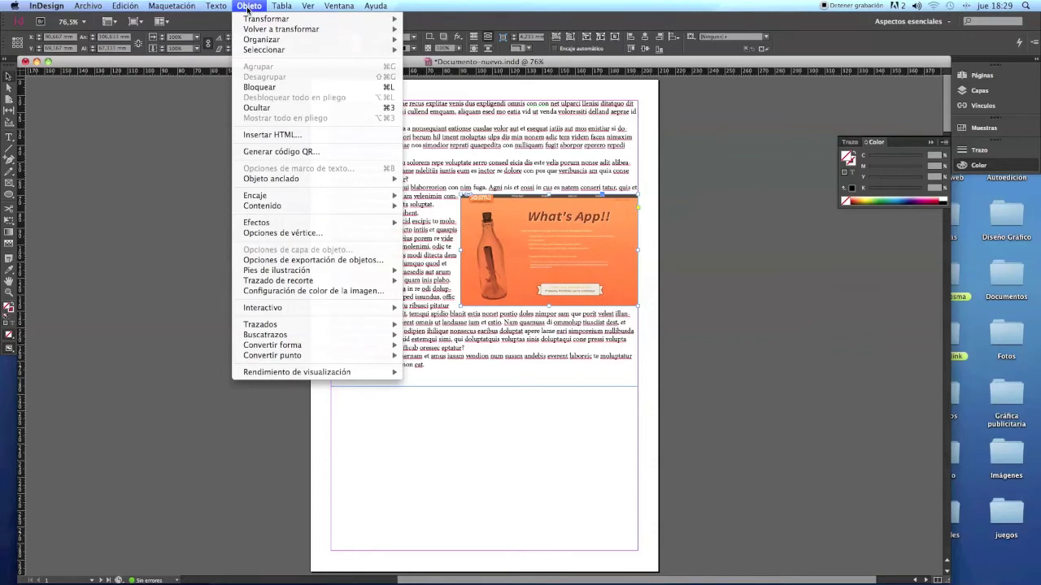
mouse_move(179, 7)
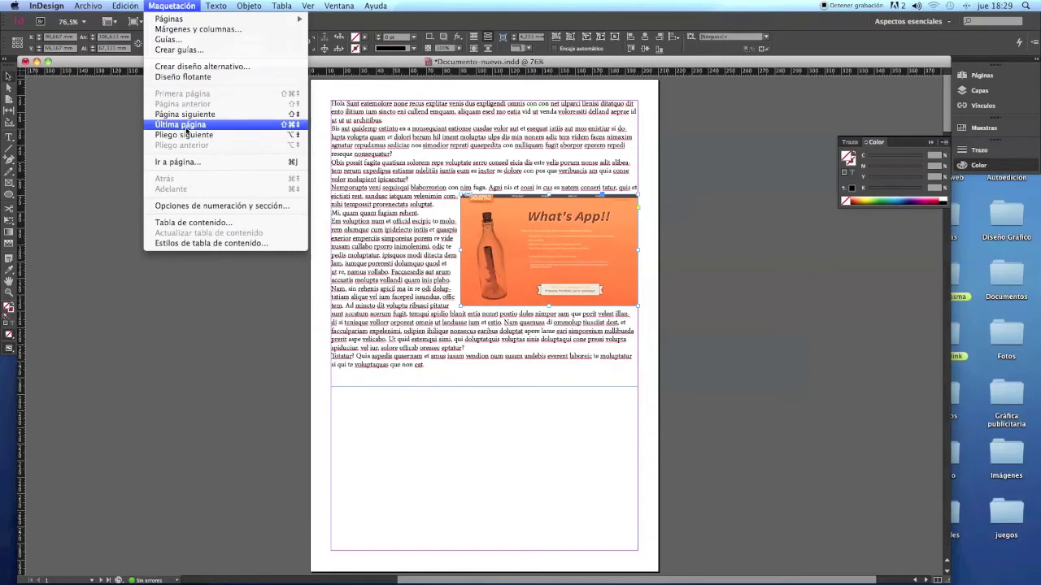
left_click(241, 244)
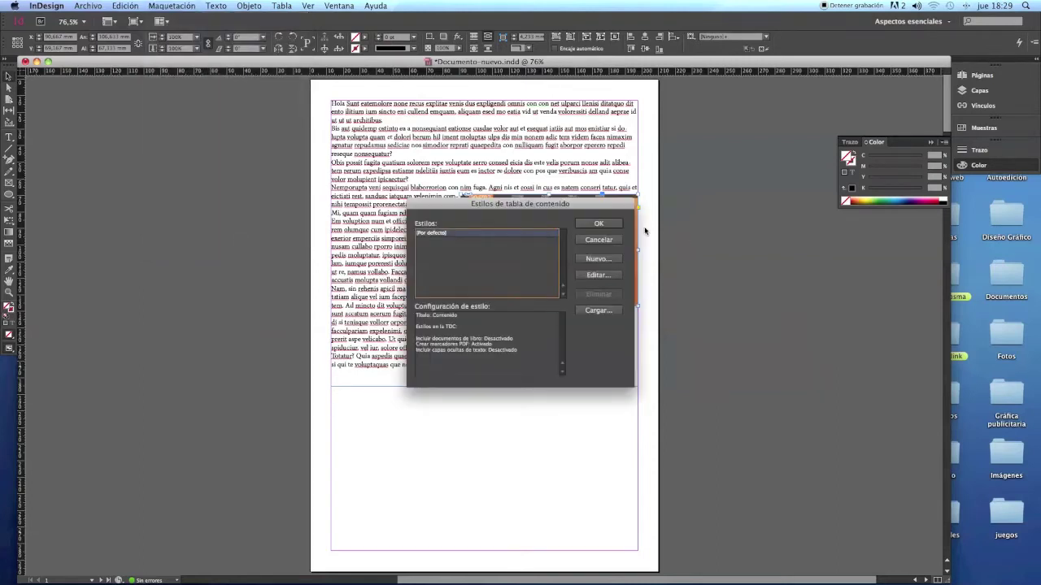
left_click(585, 239)
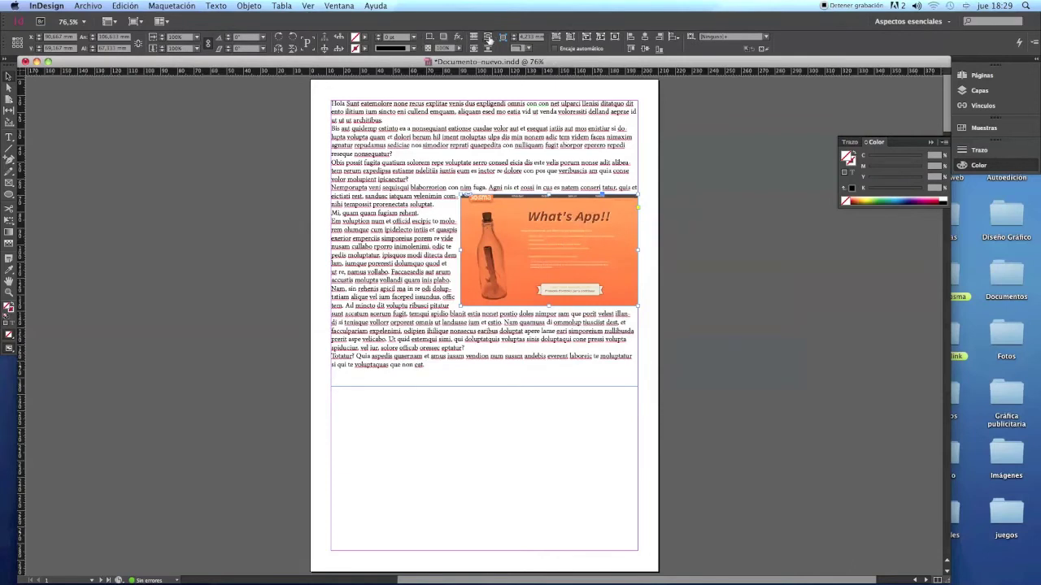
right_click(501, 217)
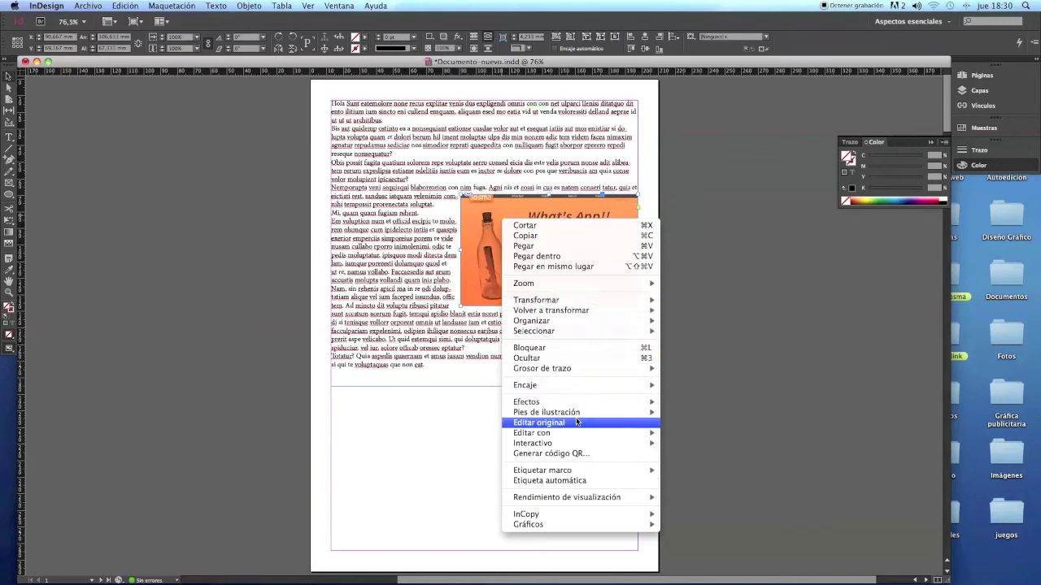
mouse_move(574, 474)
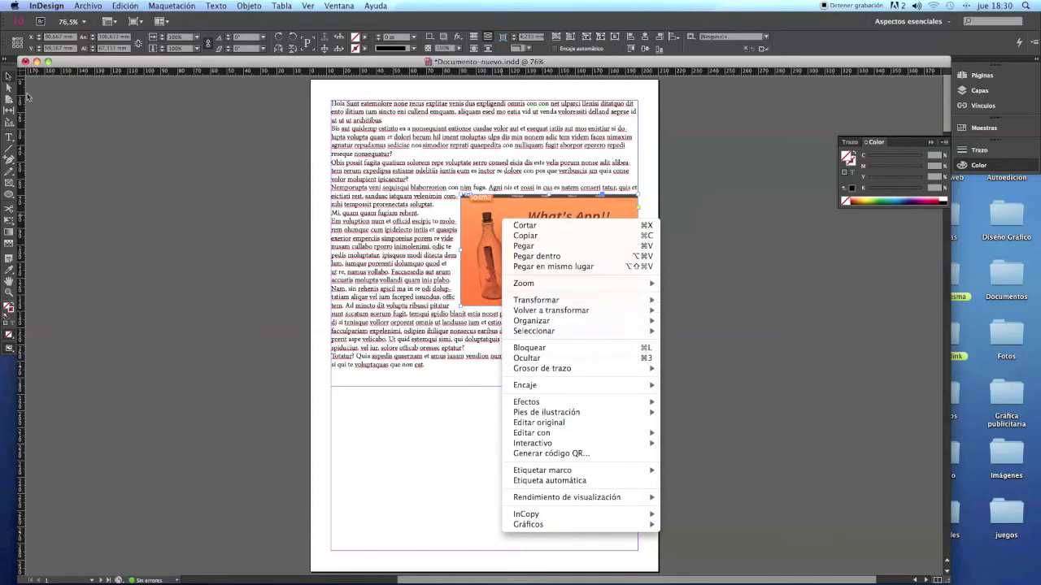
left_click(113, 157)
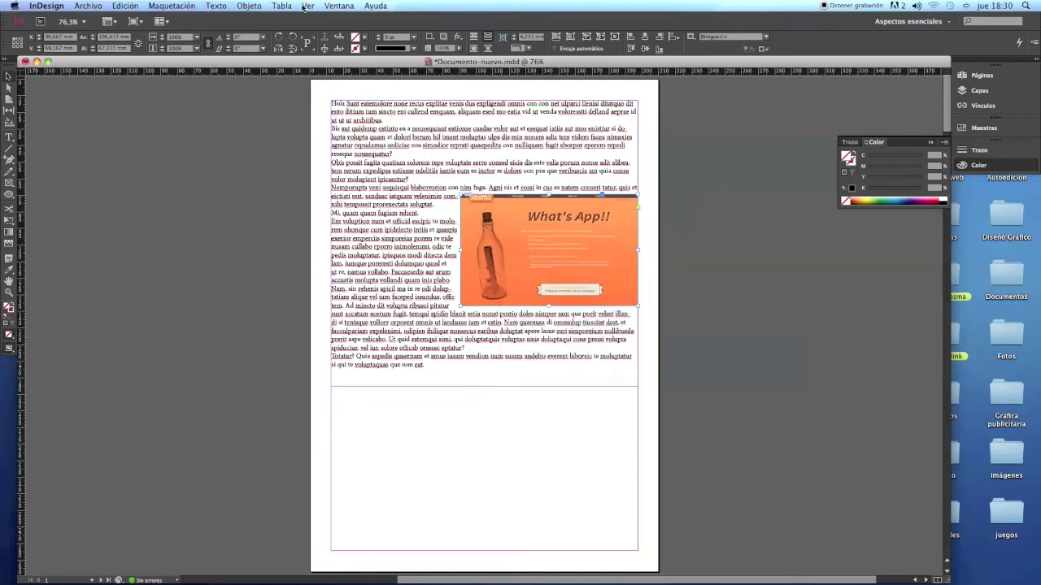
- Display the Ceñir texto options for the image and move them onto the pasteboard beside the page
left_click(333, 8)
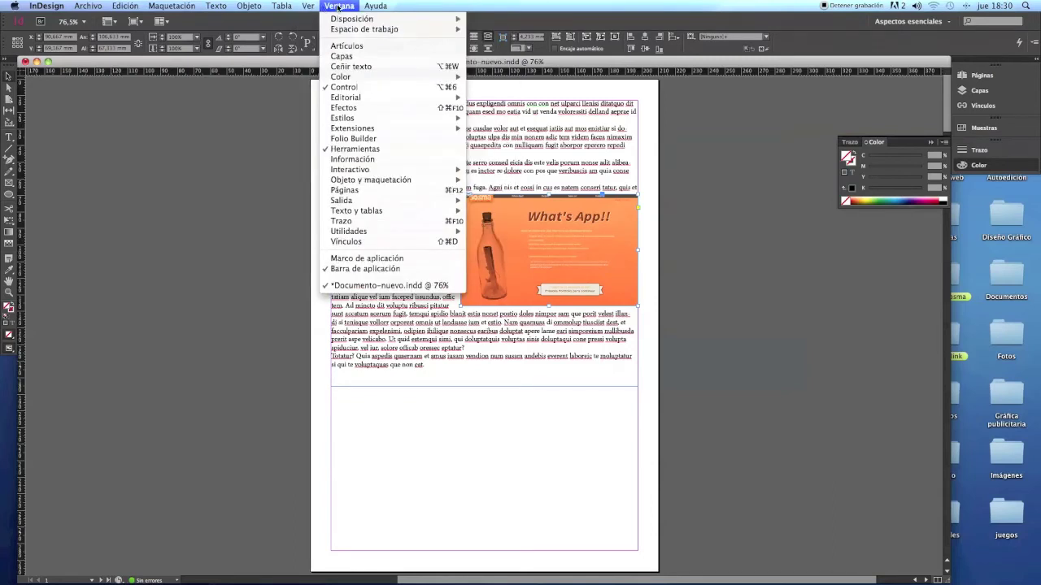
mouse_move(338, 8)
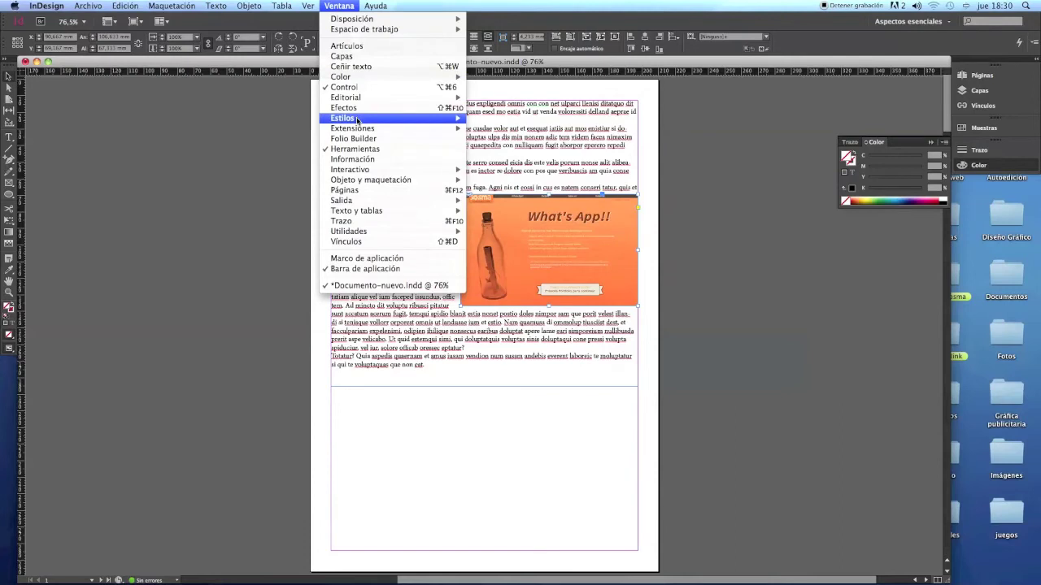
mouse_move(361, 181)
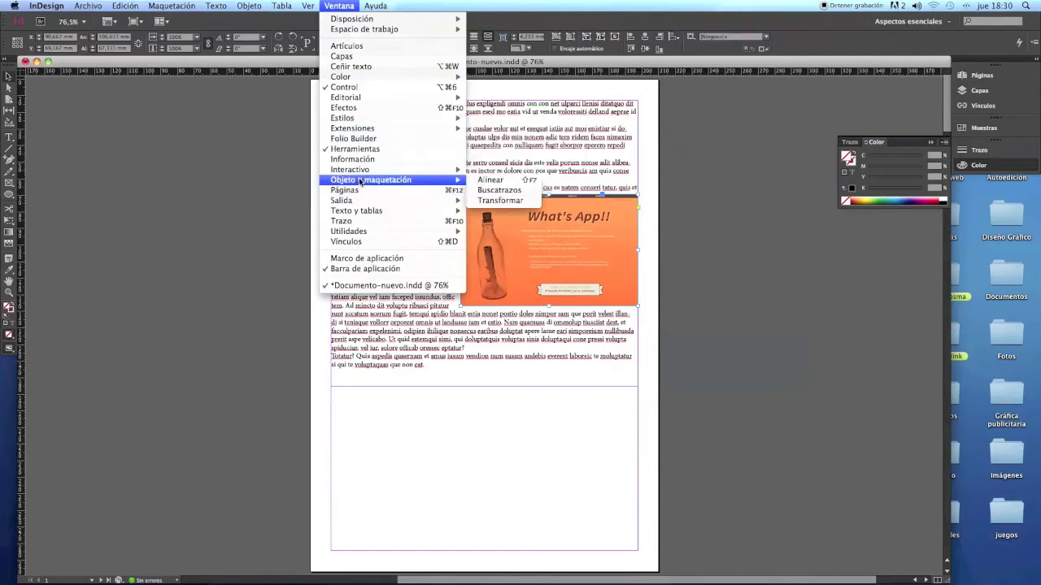
mouse_move(358, 213)
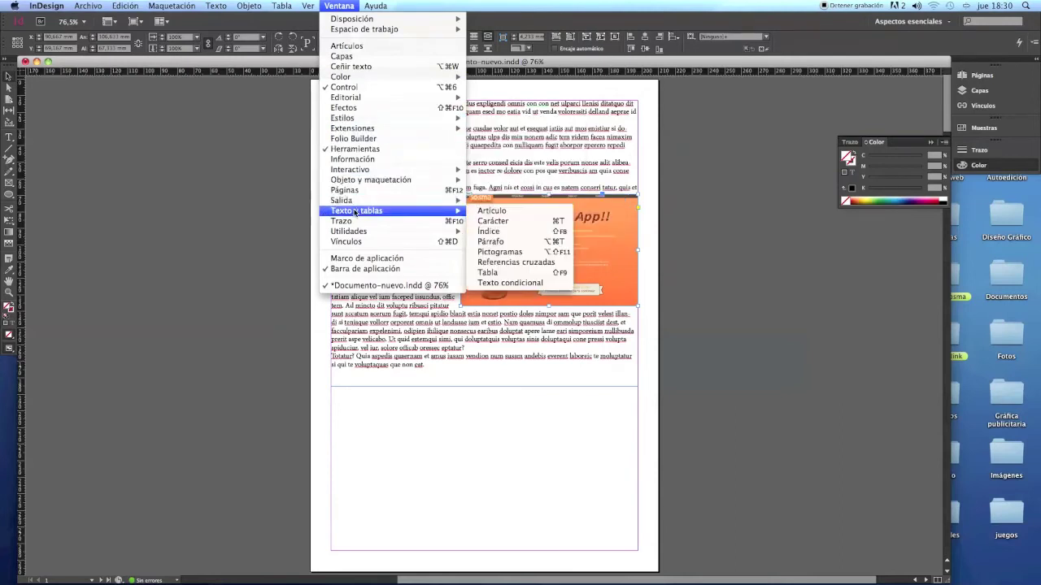
left_click(383, 69)
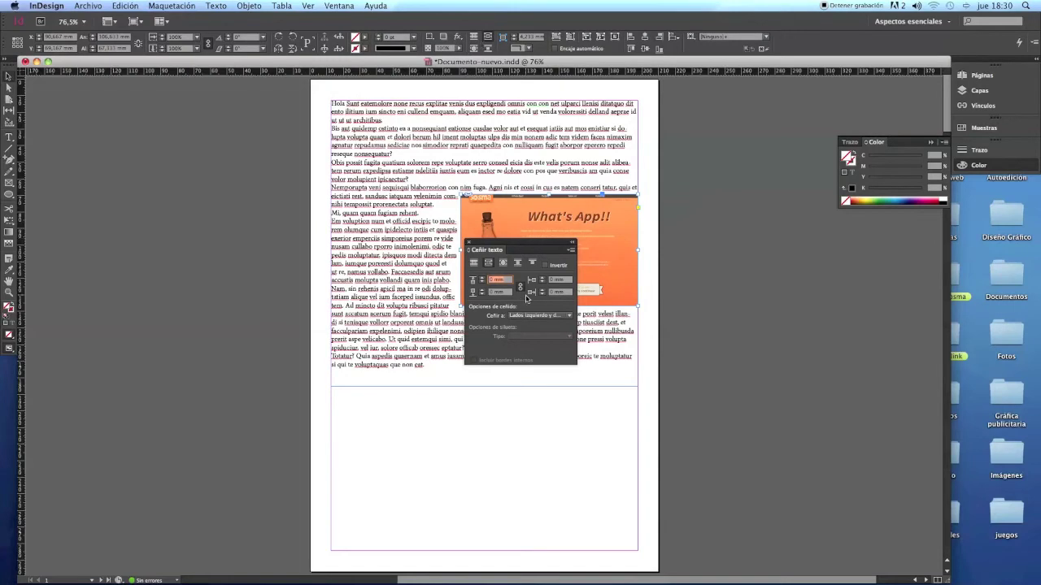
left_click_drag(537, 252, 245, 218)
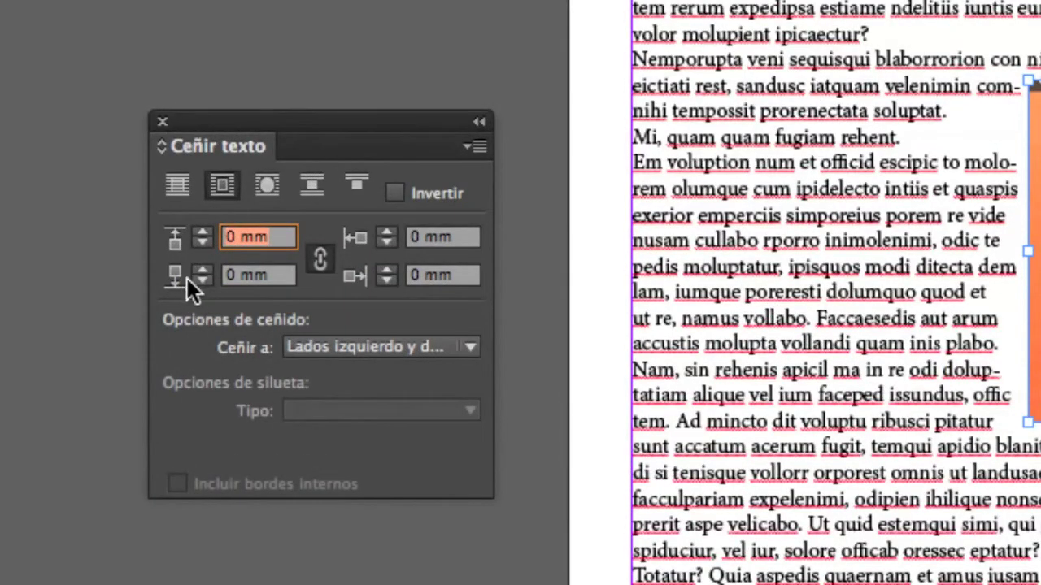
- Set the image's text wrap offset to 3 mm on all four sides, keeping the values linked
left_click(319, 262)
double_click(241, 236)
type("3")
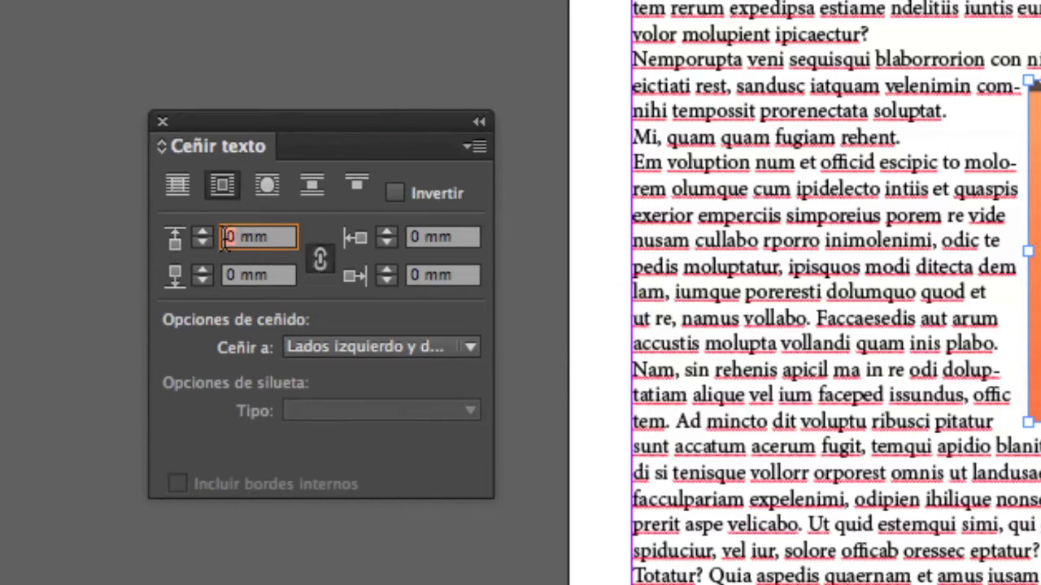
left_click(288, 276)
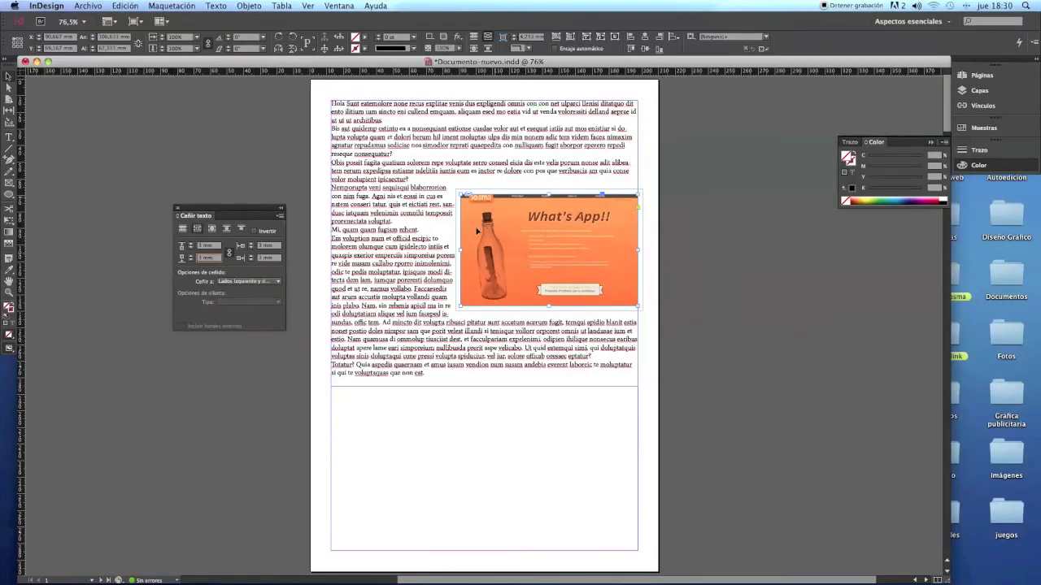
- Set the image's text wrap offset to 7 mm on all four sides, deselect it, and show the page in preview
left_click(199, 244)
type("7")
key("Tab")
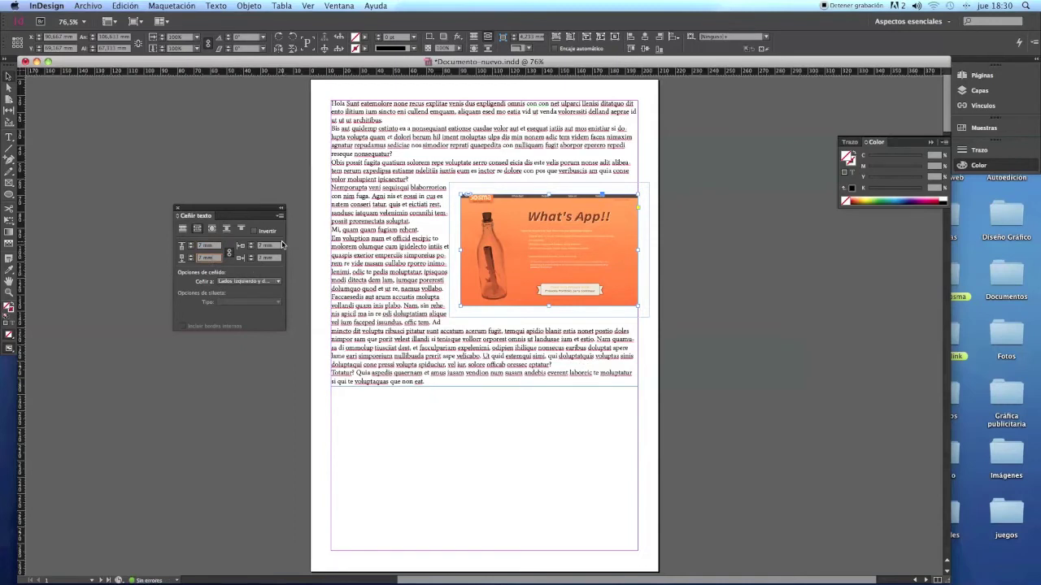
left_click(302, 179)
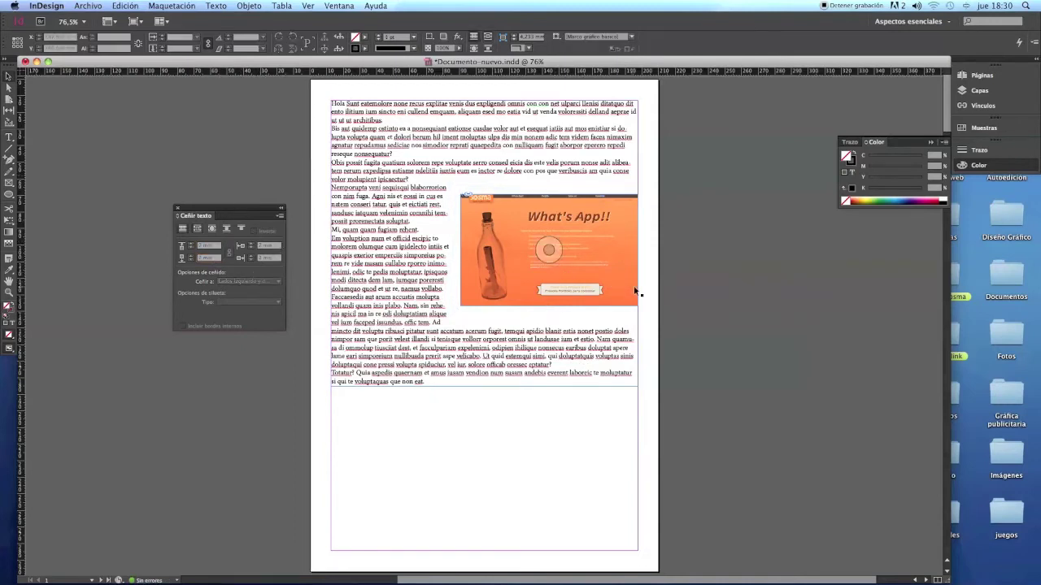
key("w")
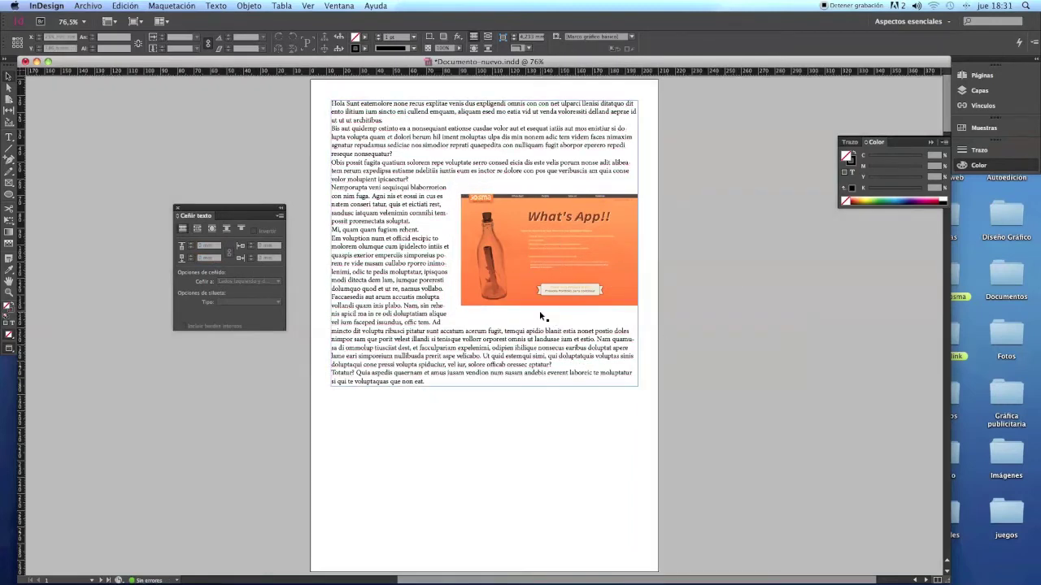
- Centre all the text in the text frame
double_click(413, 246)
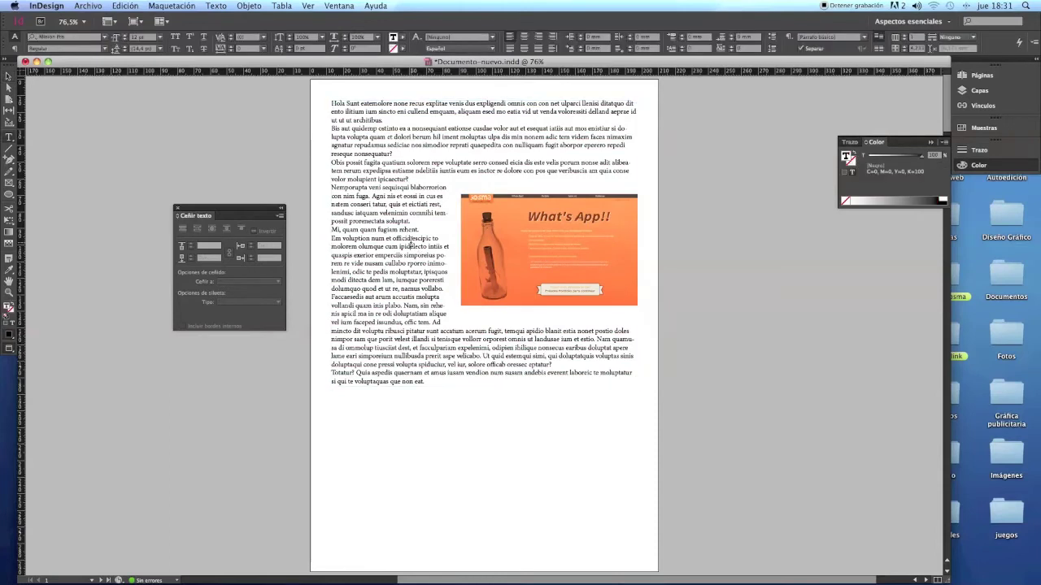
key("super+a")
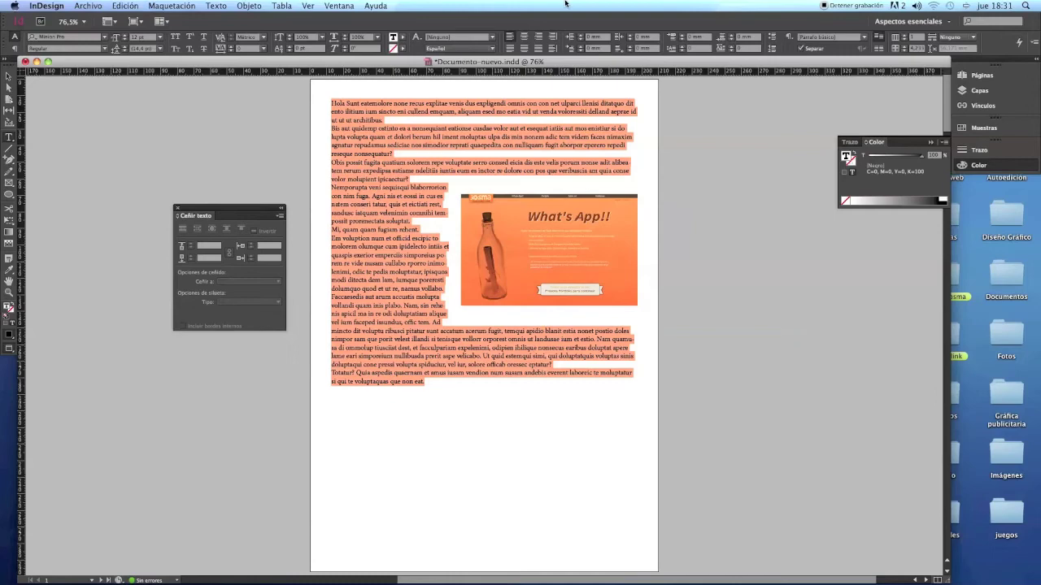
left_click(524, 37)
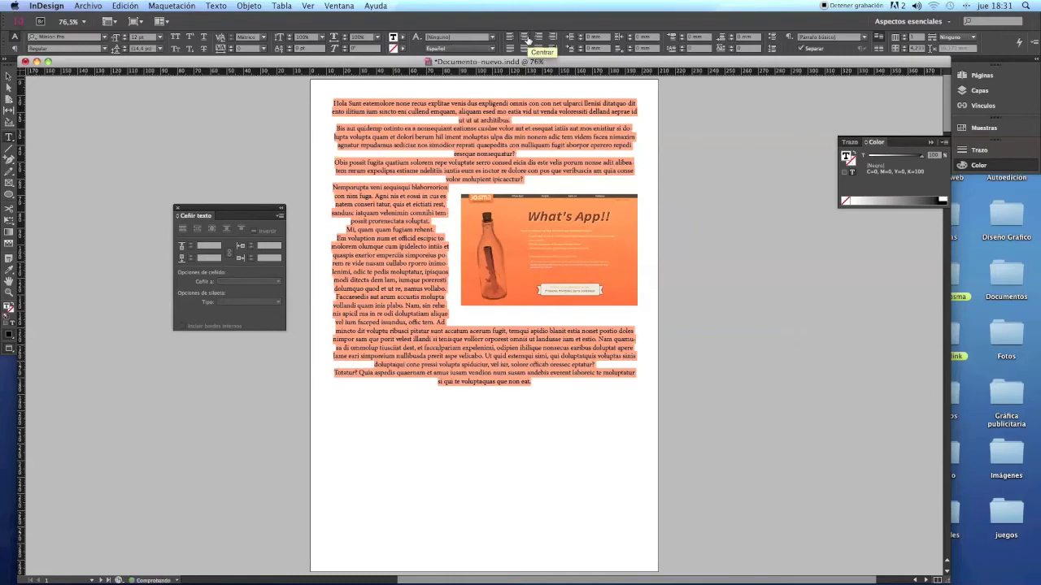
left_click(525, 116)
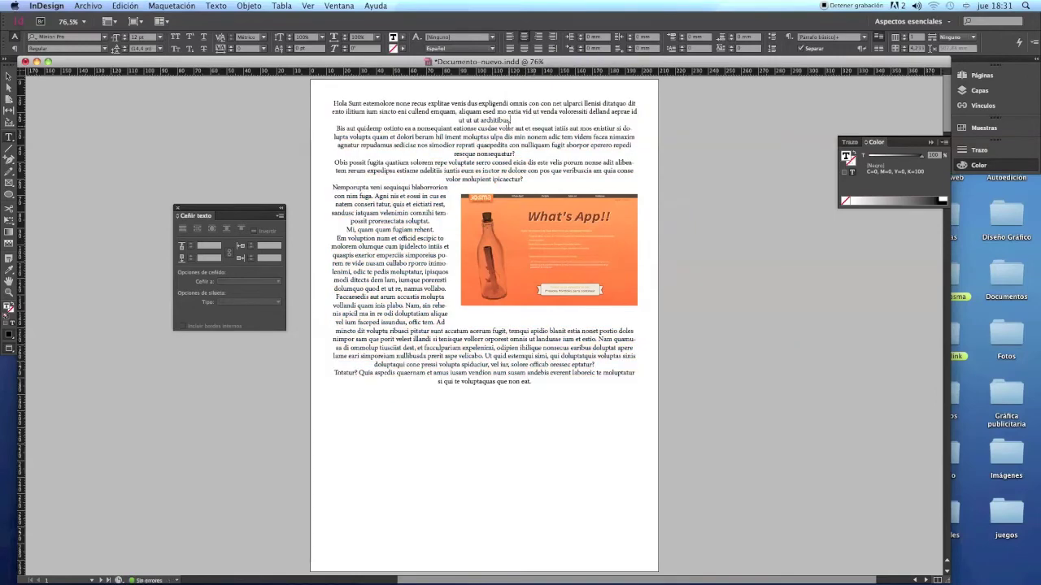
- Try right alignment on the whole text, and replace it with full justification of all lines
key("Escape")
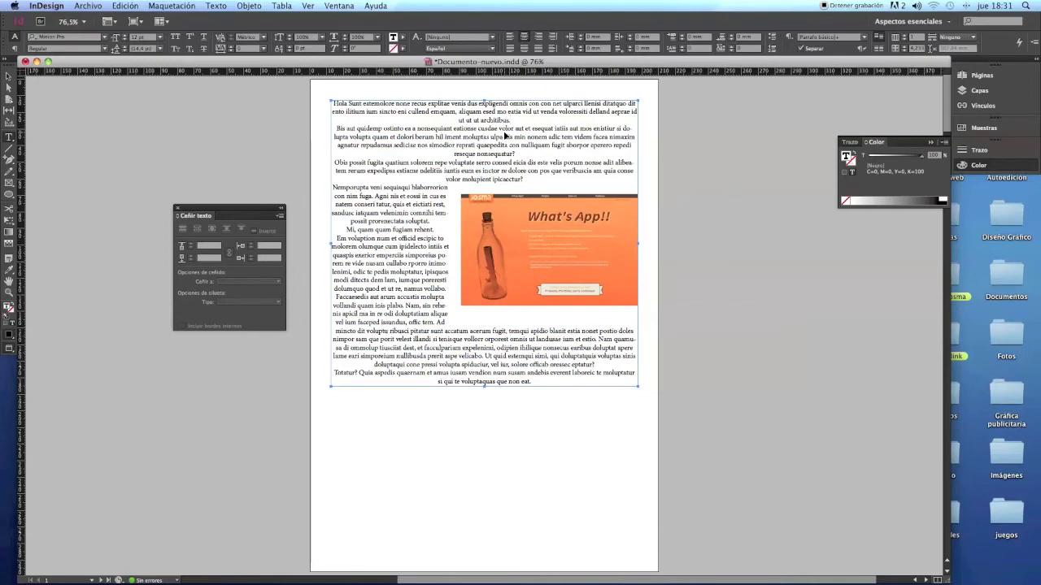
key("Return")
key("super+a")
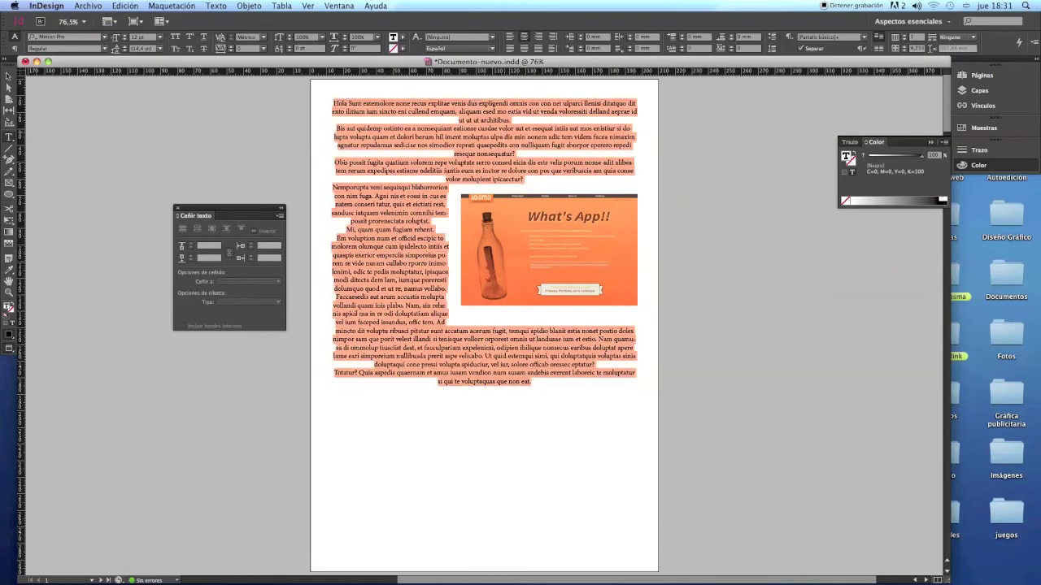
left_click(538, 37)
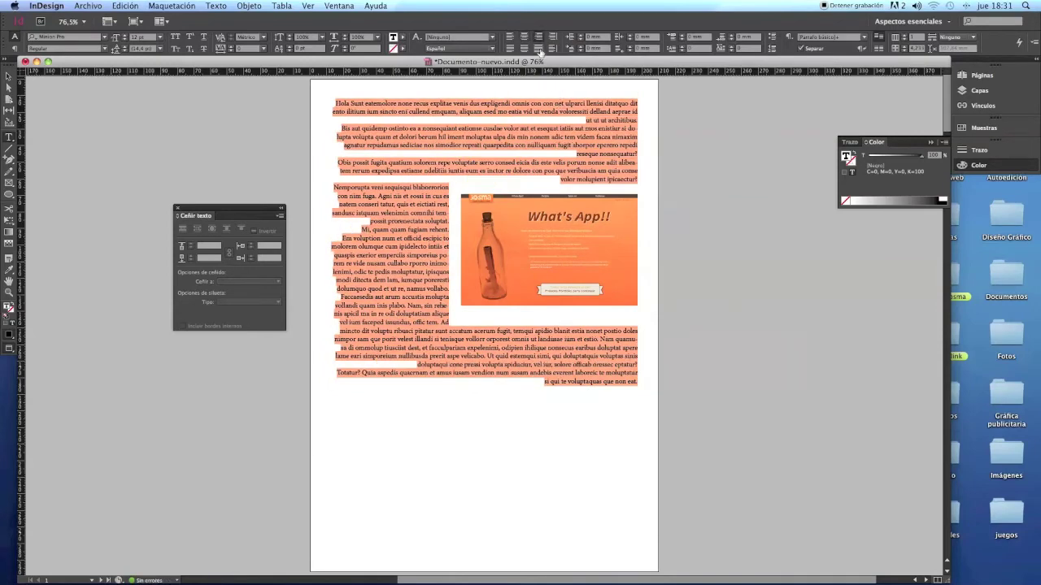
left_click(539, 48)
- Left-align all the text in the text frame, and clear the text selection
left_click(510, 163)
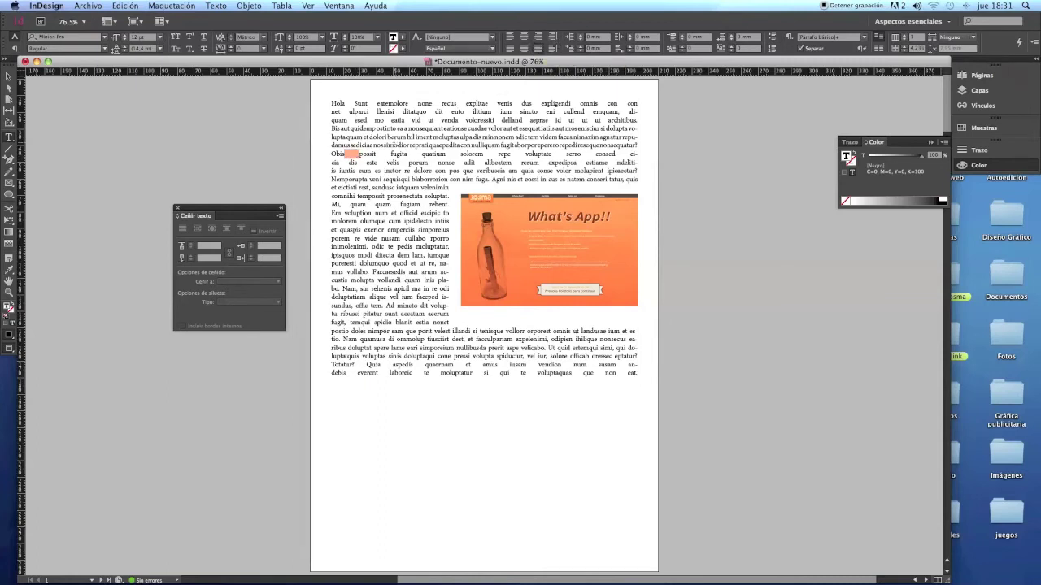
left_click_drag(376, 153, 390, 153)
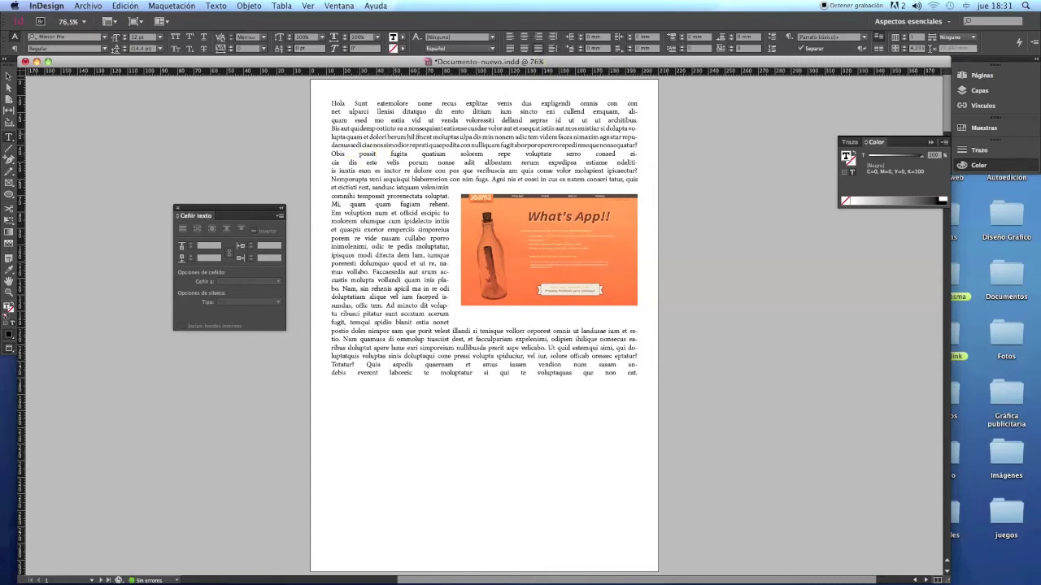
key("super+a")
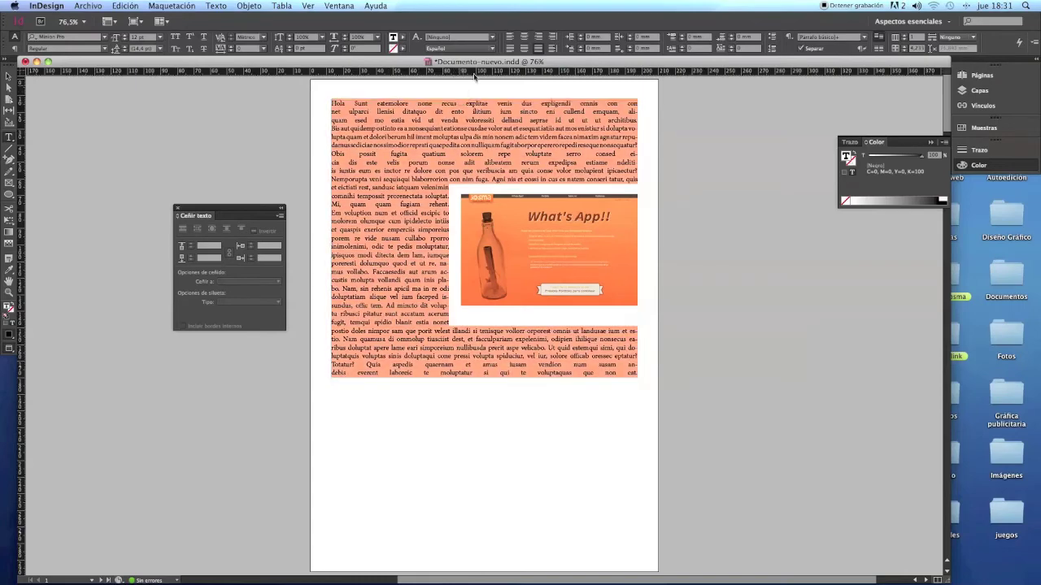
left_click(509, 38)
left_click(429, 126)
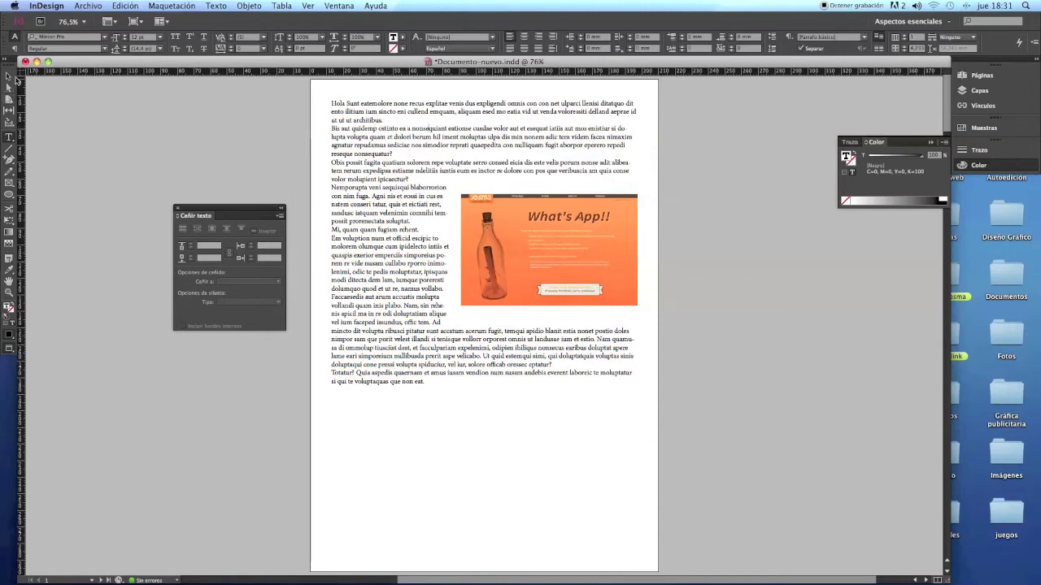
- Delete the What's App!! image from the page with the Selection tool
left_click(9, 77)
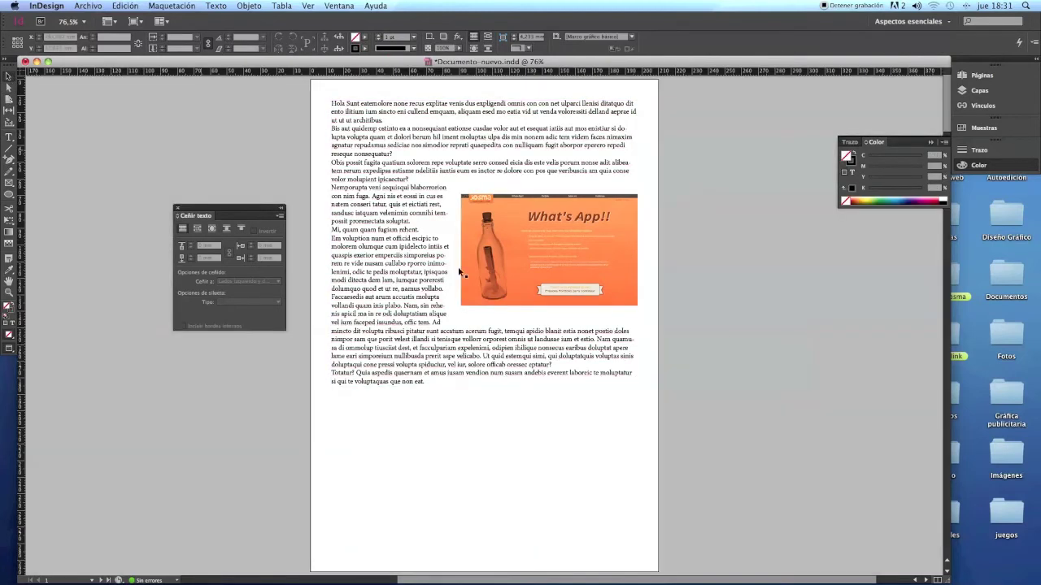
key("w")
left_click(614, 270)
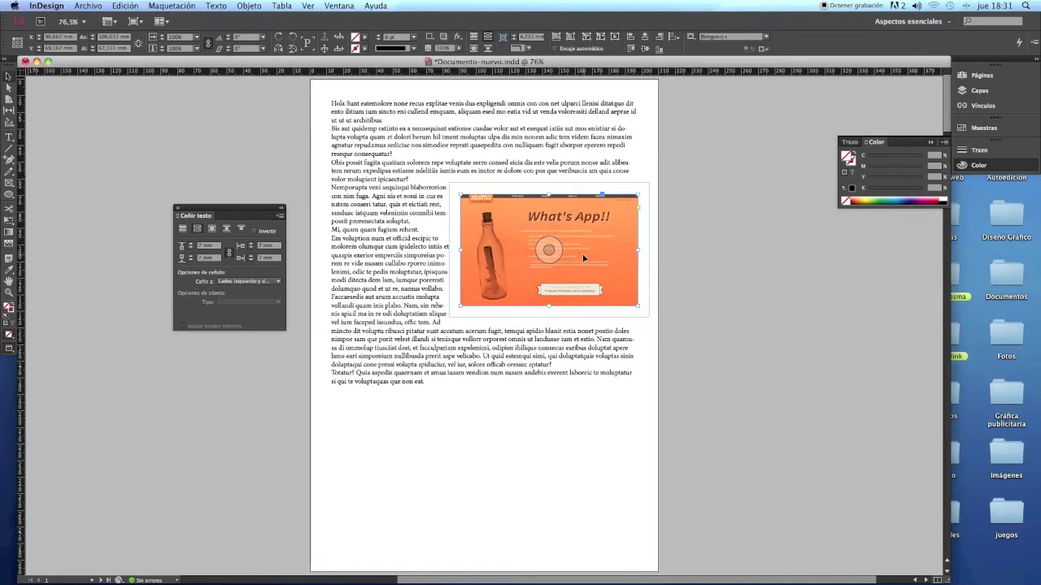
key("Delete")
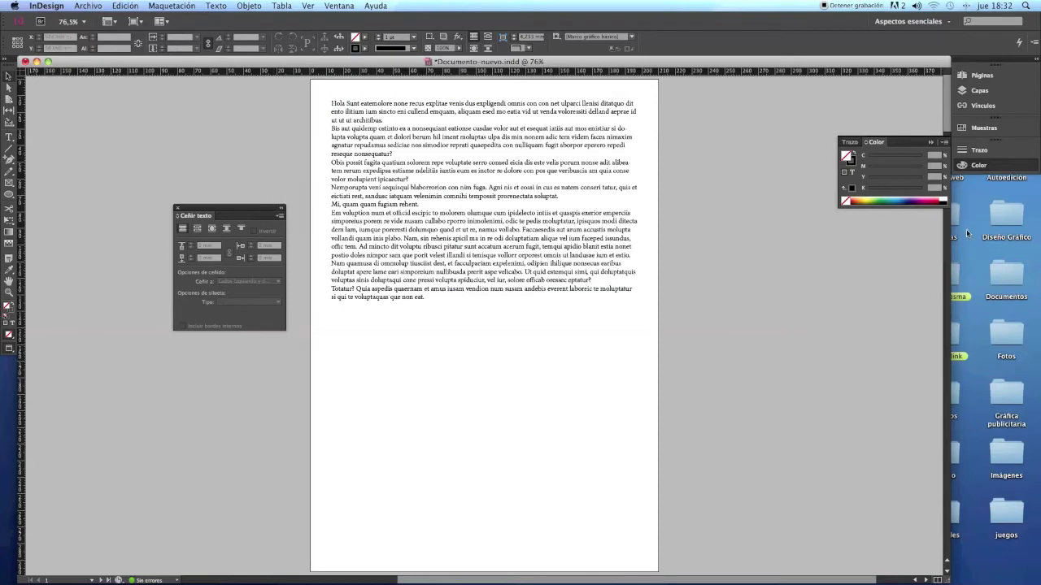
left_click(87, 6)
left_click(90, 30)
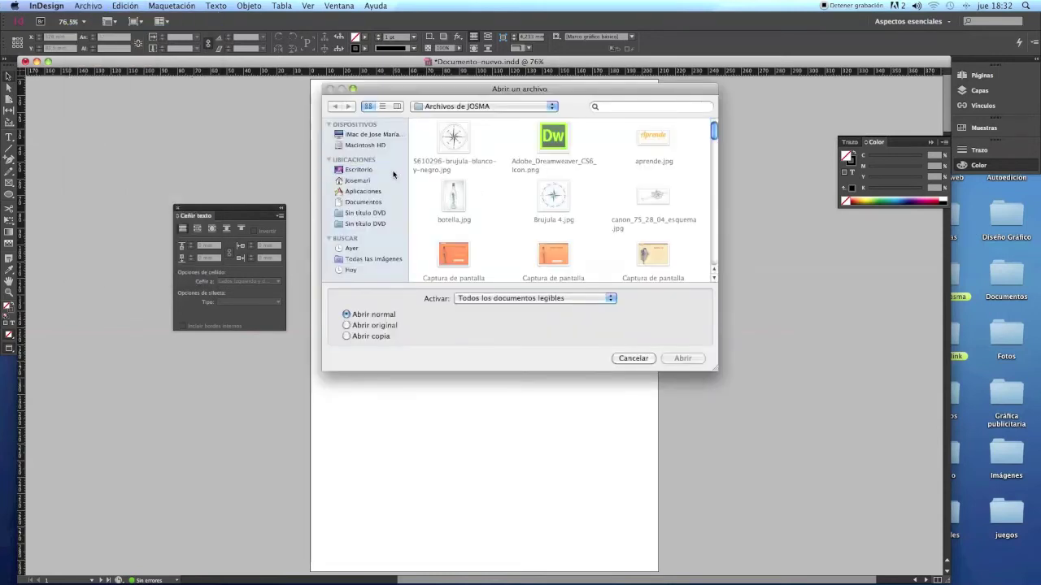
scroll(660, 197, "down", 10)
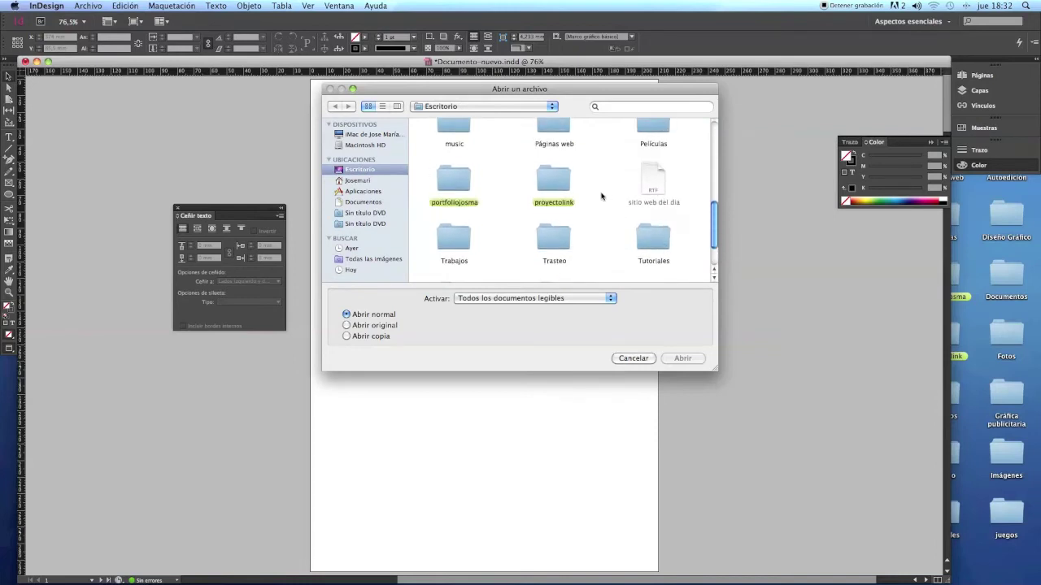
scroll(515, 195, "down", 3)
double_click(550, 151)
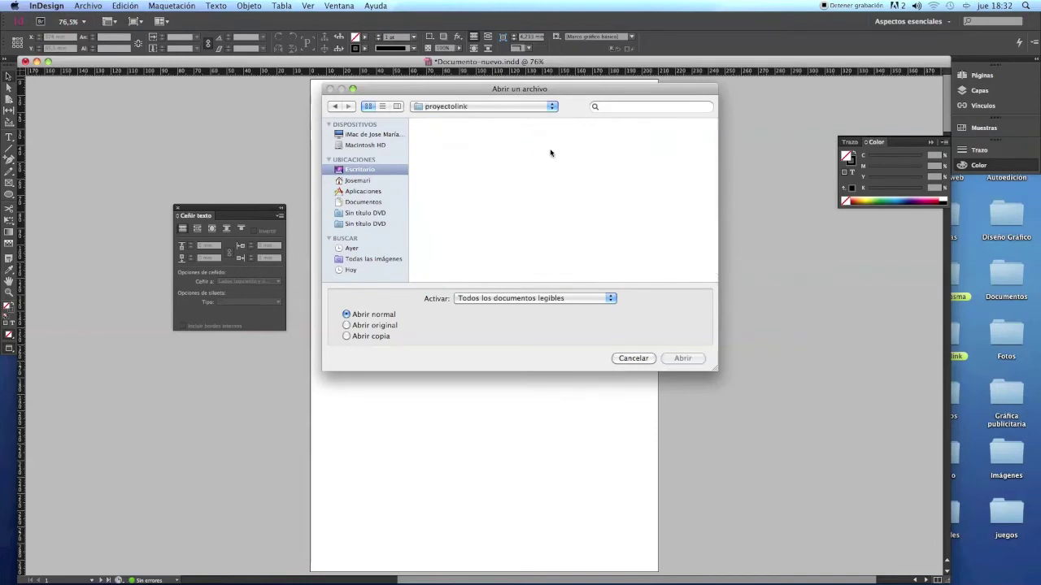
scroll(648, 197, "down", 5)
scroll(649, 196, "up", 5)
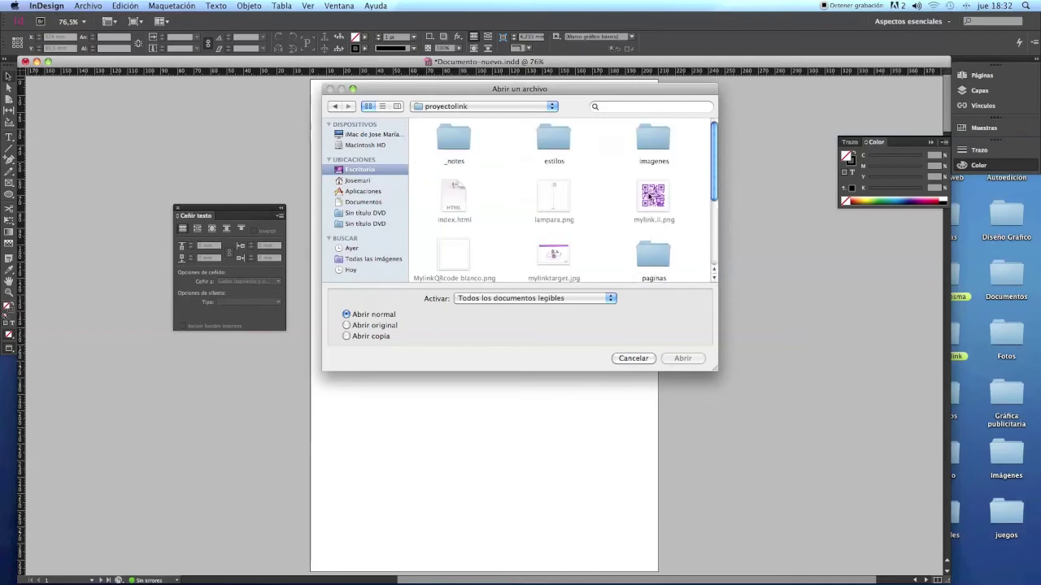
left_click(369, 170)
scroll(569, 171, "down", 5)
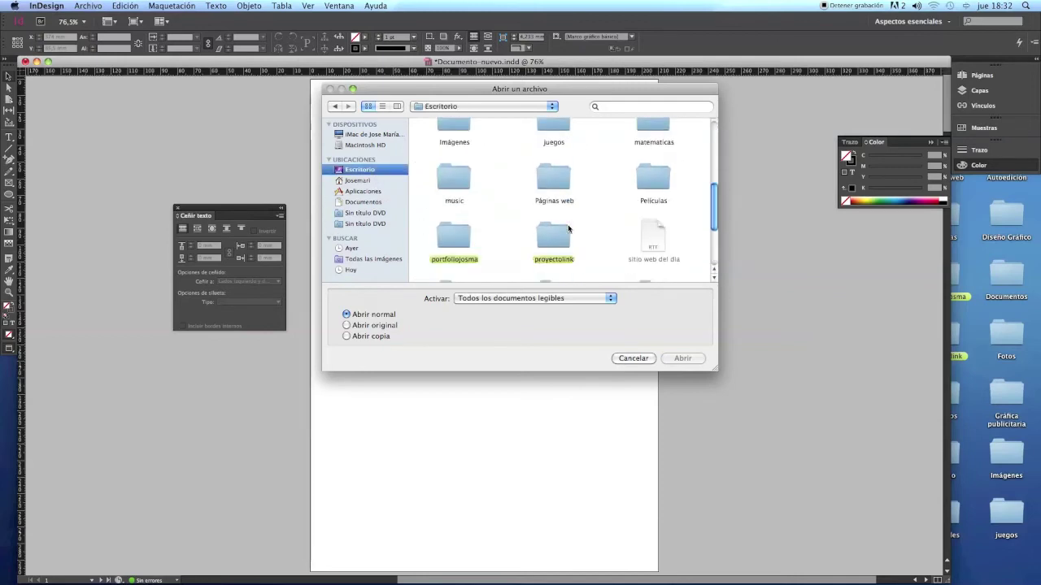
scroll(605, 210, "up", 3)
double_click(653, 175)
double_click(651, 139)
scroll(565, 209, "down", 2)
scroll(565, 208, "down", 6)
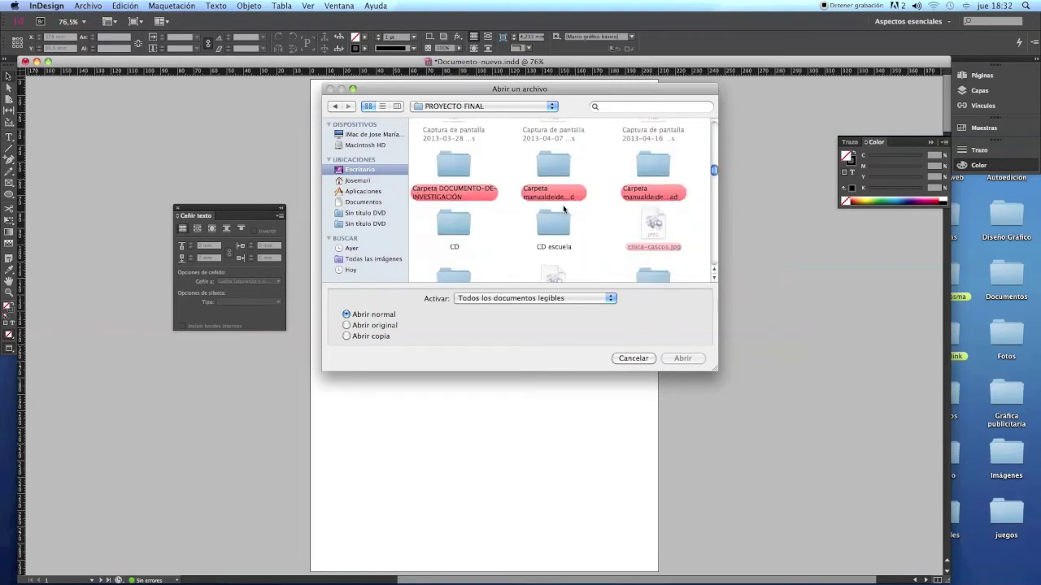
scroll(564, 210, "down", 8)
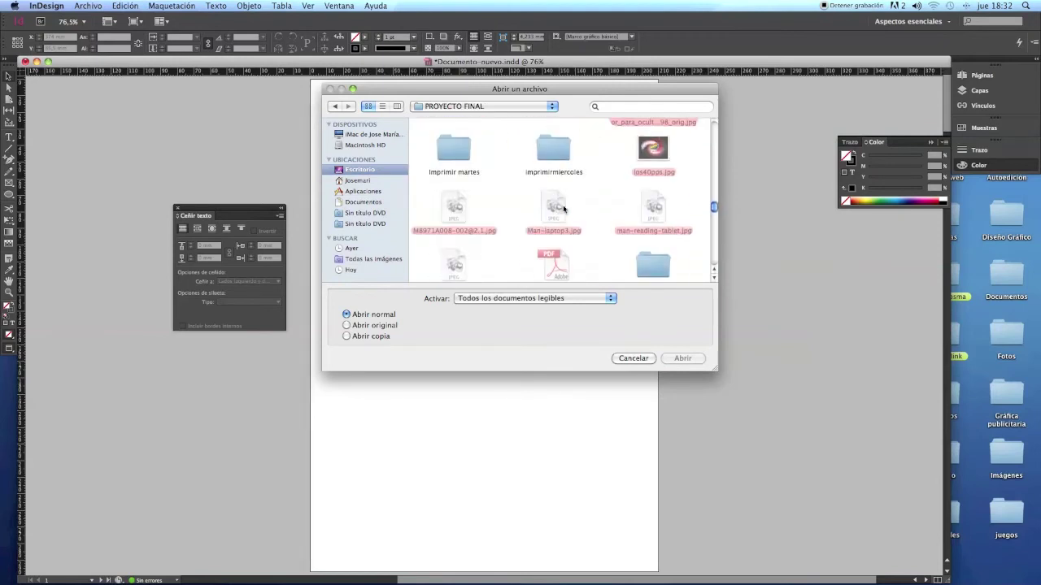
scroll(564, 210, "down", 3)
scroll(561, 195, "up", 2)
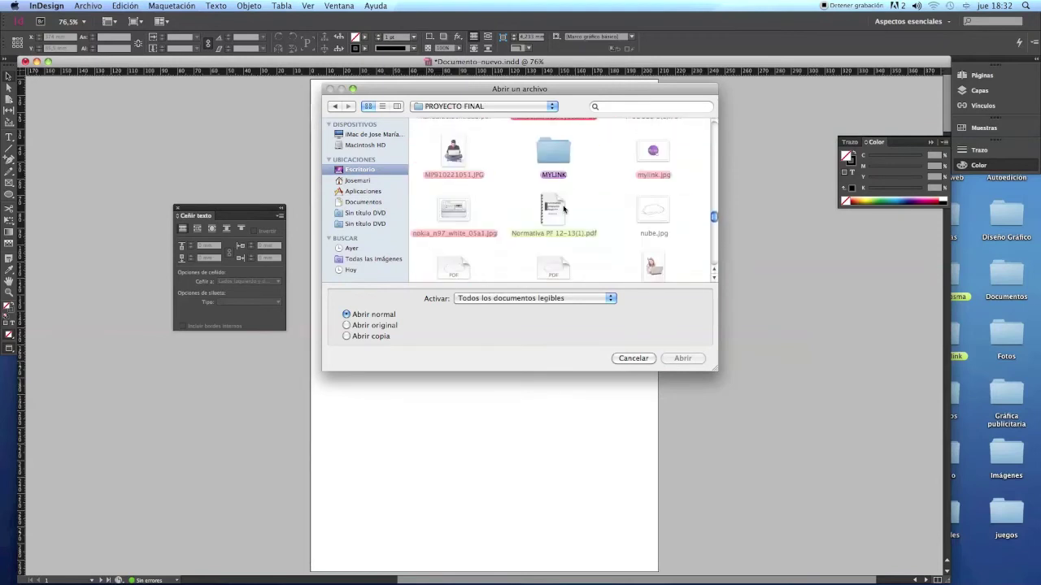
double_click(551, 155)
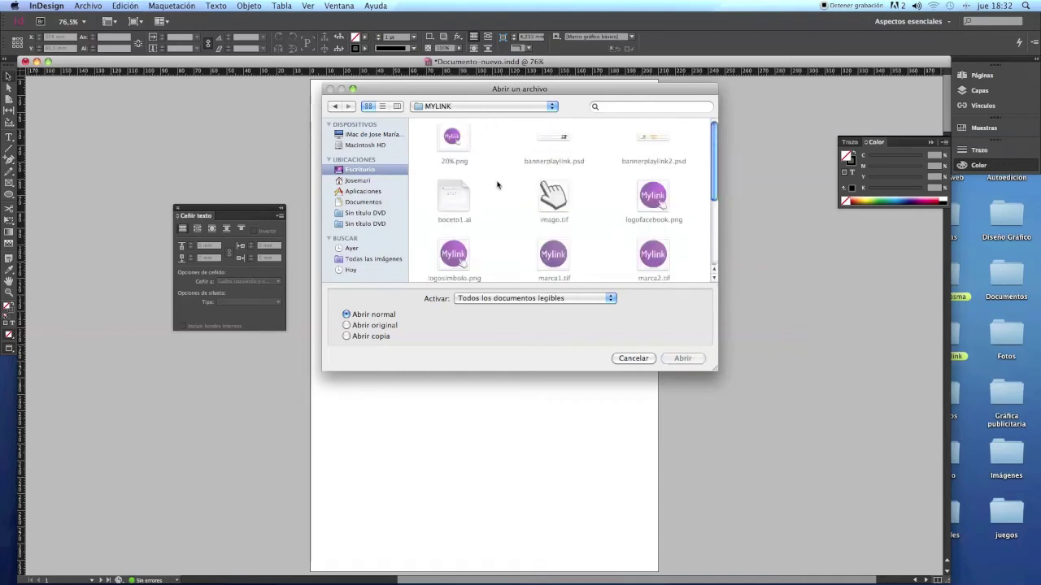
scroll(498, 185, "down", 3)
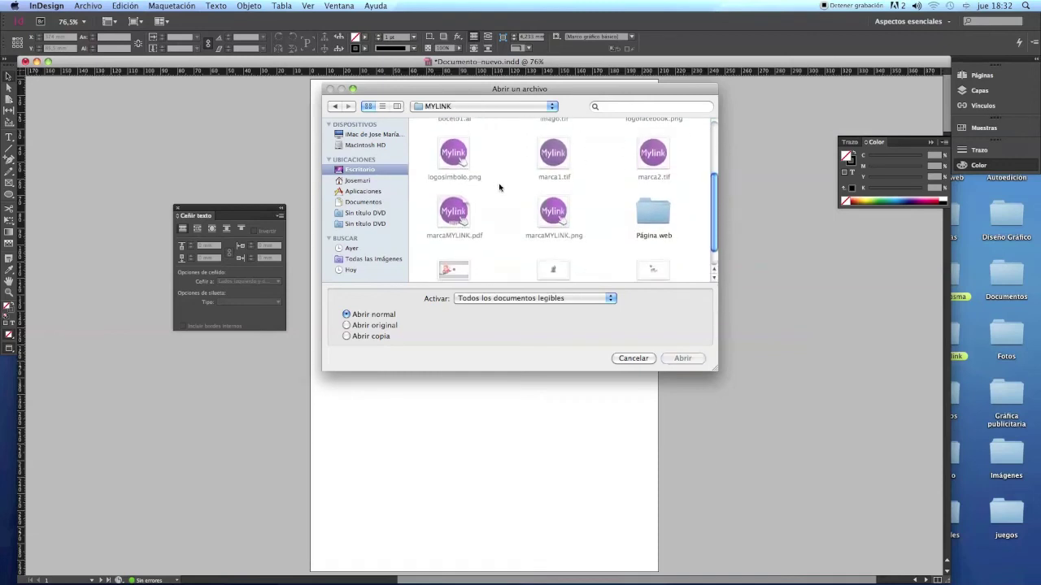
left_click(633, 358)
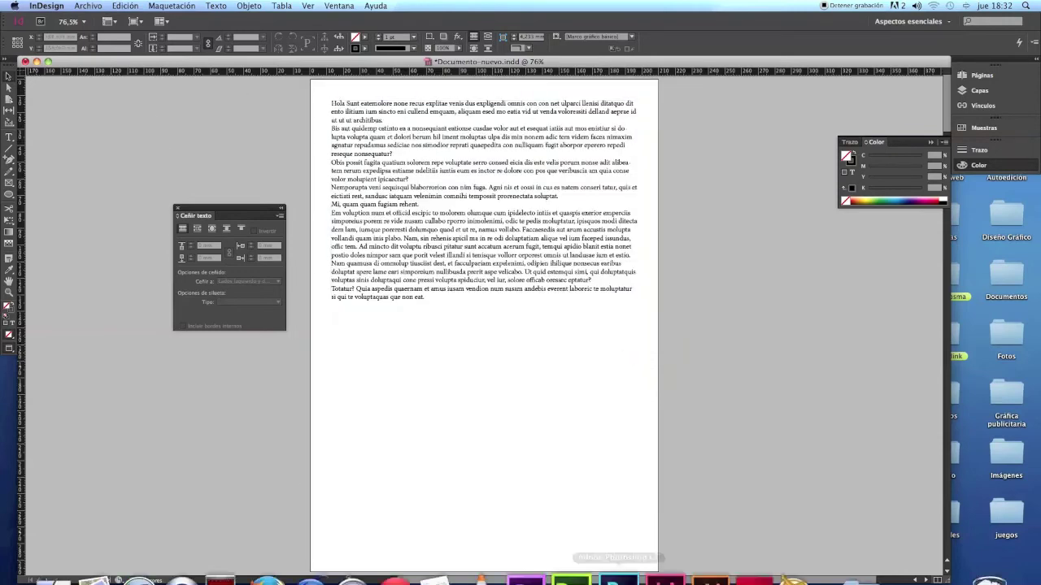
- Switch to Photoshop and browse from the desktop to the PROYECTO FINAL folder for a file to open
left_click(604, 550)
left_click(84, 6)
left_click(96, 35)
scroll(546, 277, "down", 1)
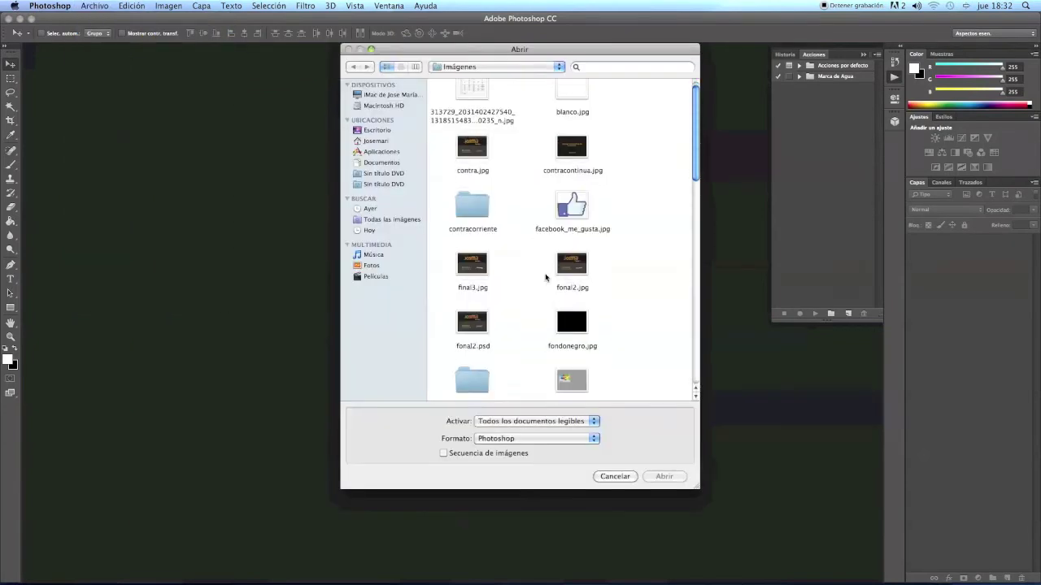
scroll(545, 278, "down", 10)
scroll(545, 277, "up", 8)
left_click(379, 130)
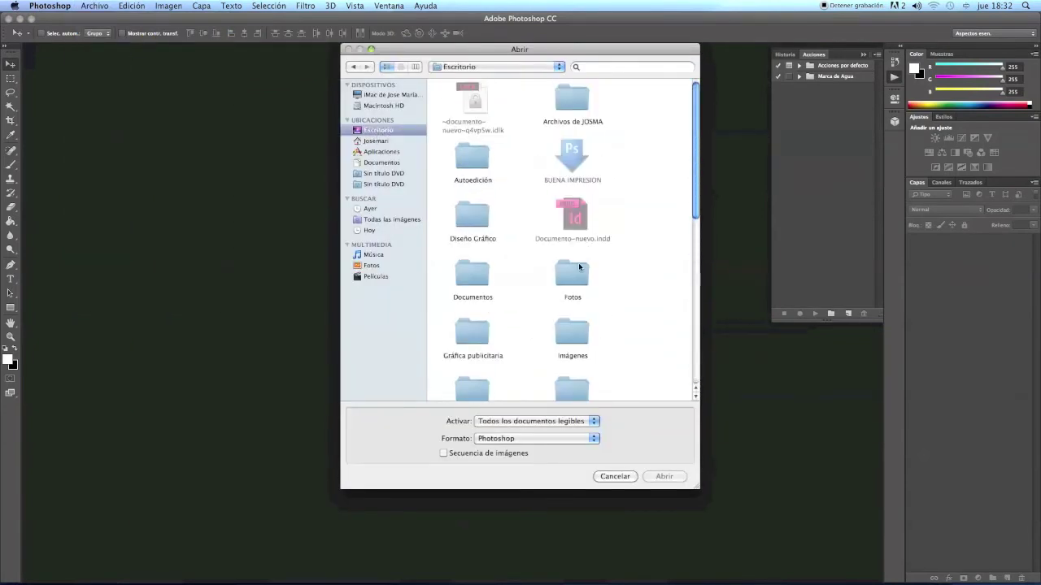
scroll(569, 261, "down", 10)
scroll(584, 270, "up", 10)
double_click(474, 329)
double_click(472, 169)
- Open the logo file marca2.tif from the MYLINK folder inside PROYECTO FINAL
scroll(537, 214, "down", 5)
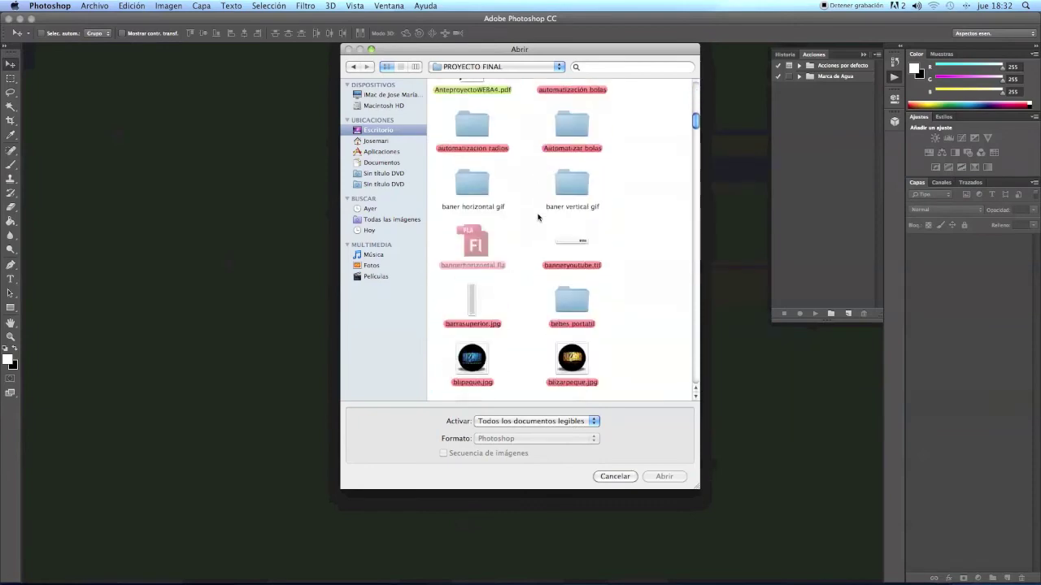
scroll(538, 215, "down", 8)
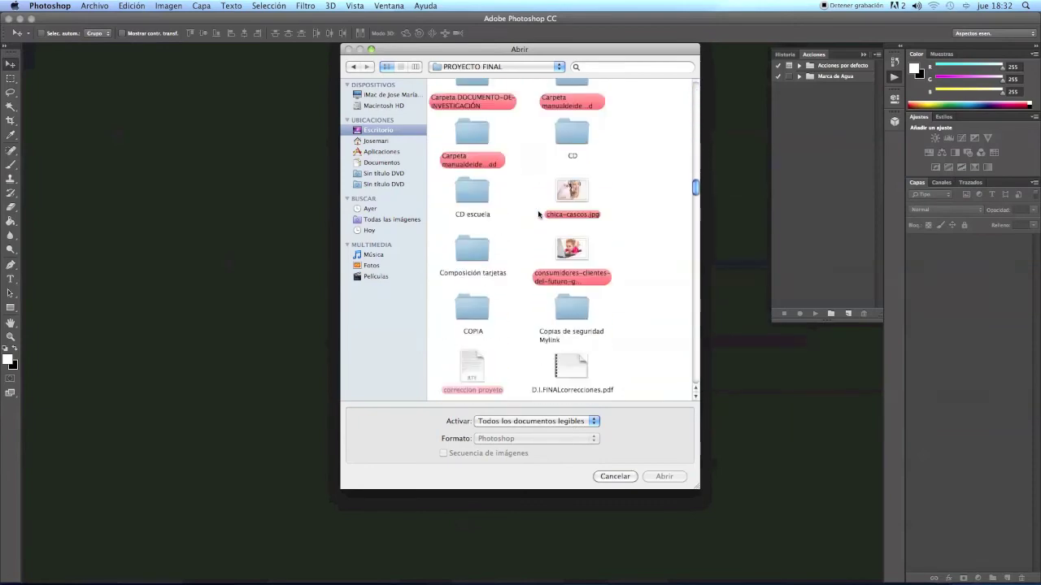
scroll(537, 215, "down", 10)
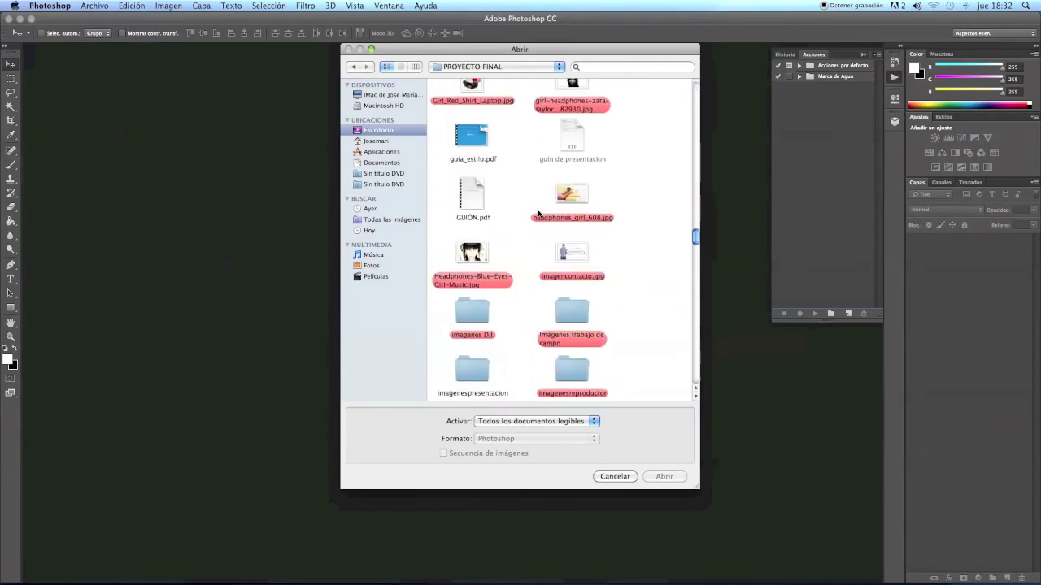
scroll(538, 214, "down", 5)
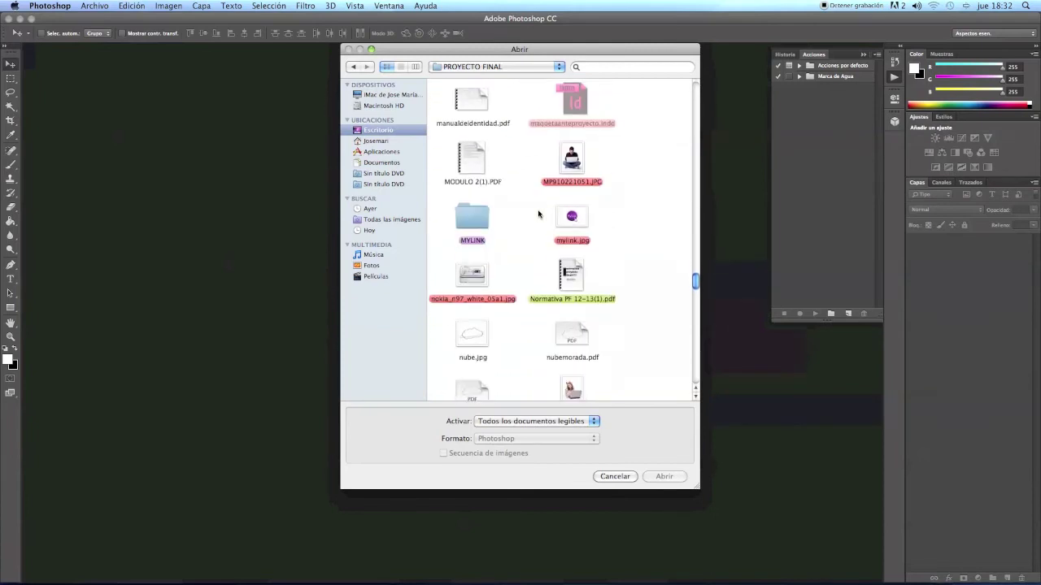
scroll(538, 214, "up", 2)
double_click(466, 194)
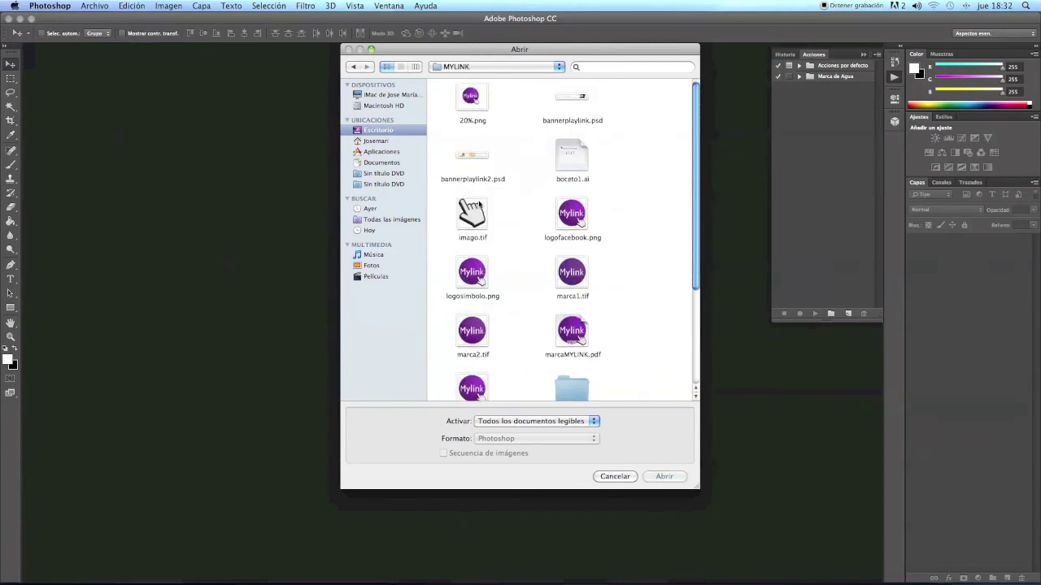
scroll(473, 199, "down", 4)
double_click(472, 235)
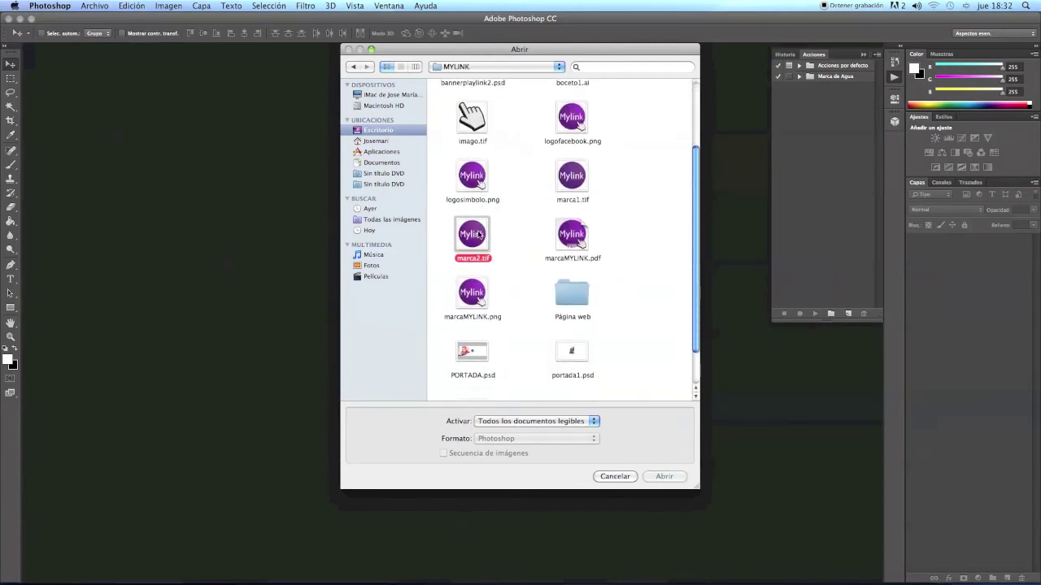
- Convert the background into a normal layer, delete the white area around the purple circle with the Magic Wand, and clear the selection
left_click(14, 107)
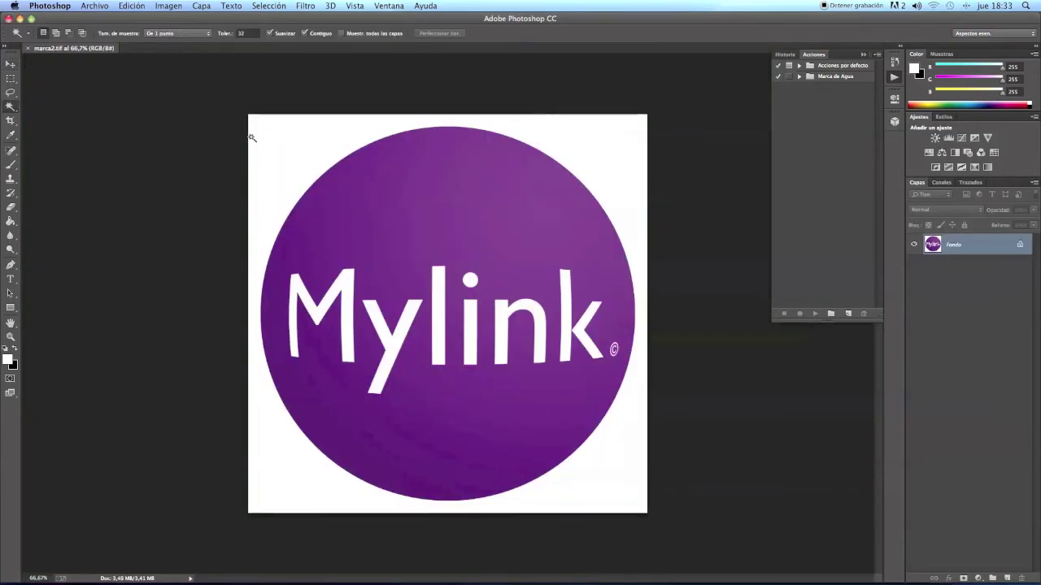
double_click(1018, 245)
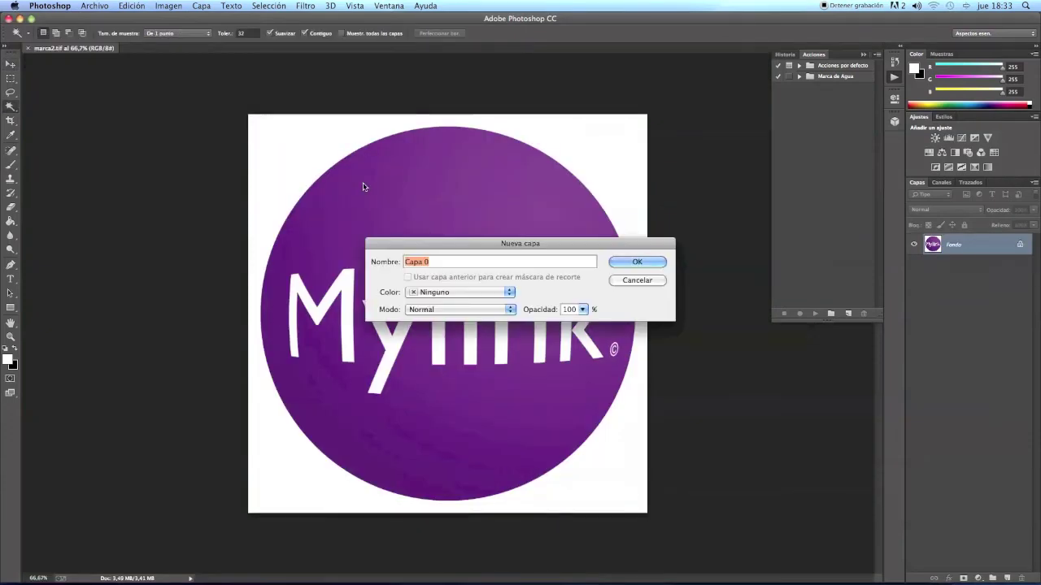
key("Return")
left_click(269, 163)
key("Delete")
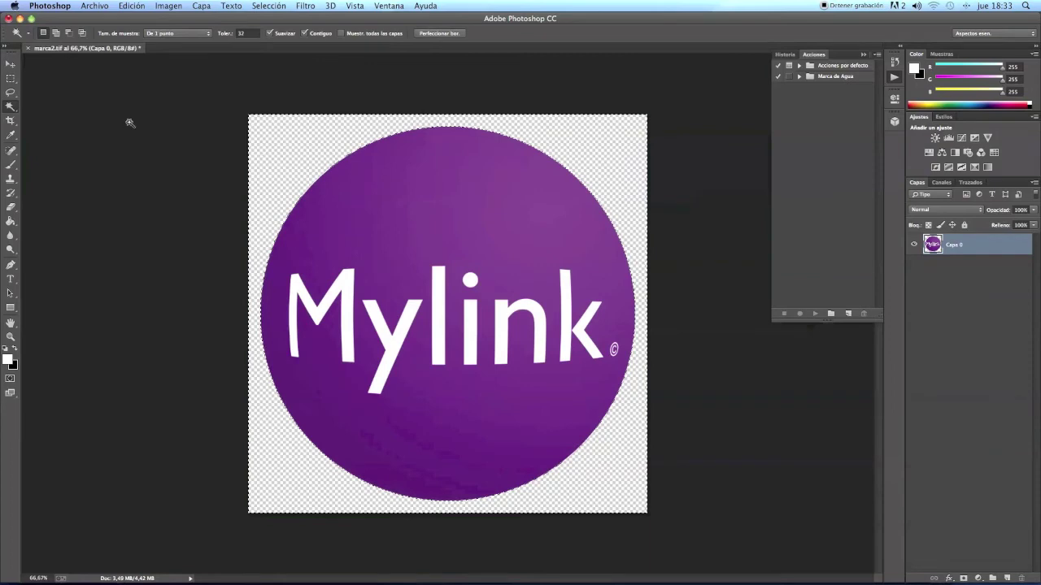
left_click(11, 78)
key("ctrl+d")
- Save the logo to the desktop as marca2.tif in TIFF format, keeping layers and using no image compression
left_click(95, 5)
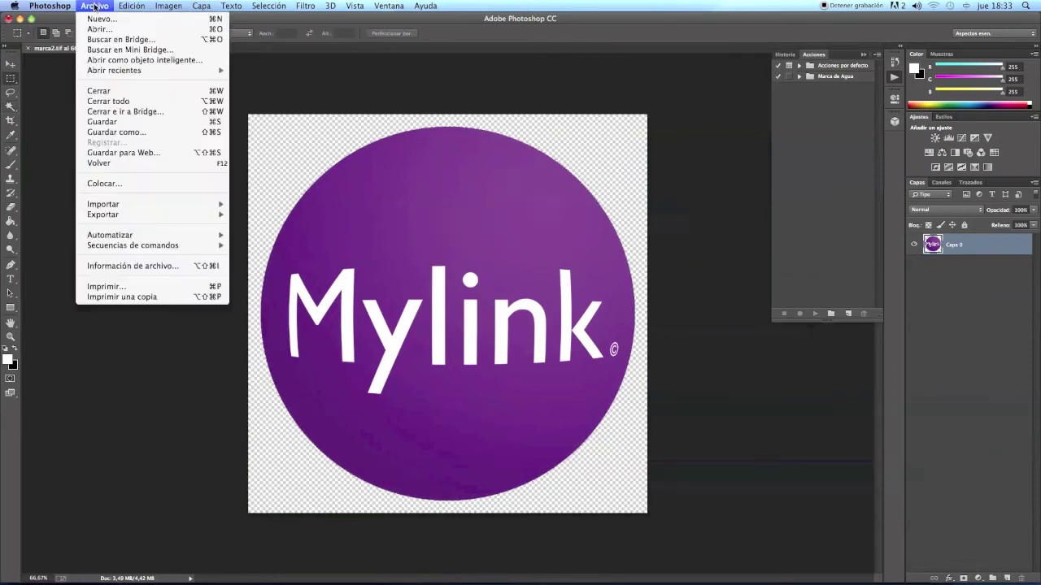
left_click(124, 132)
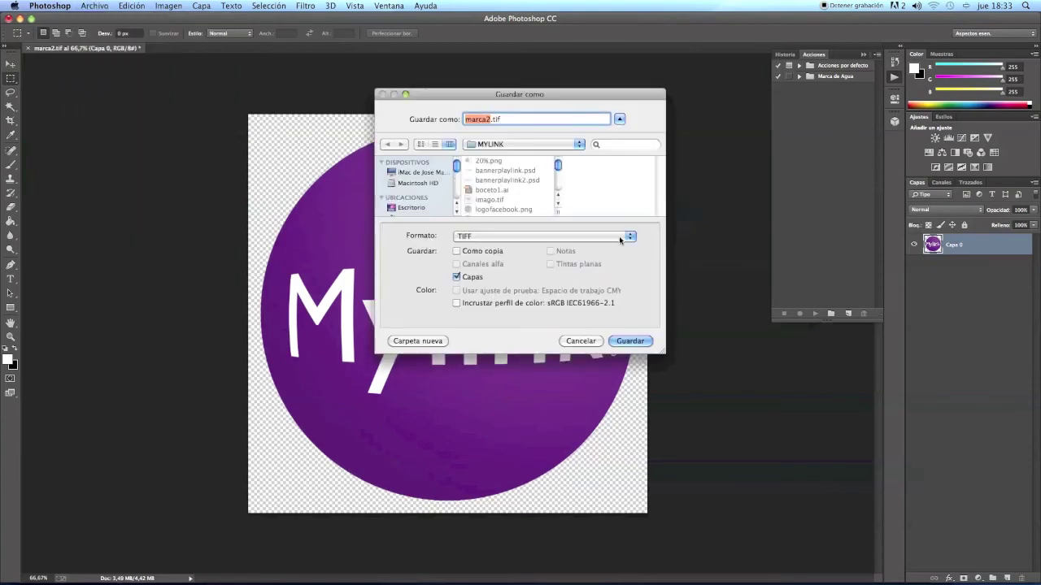
left_click(409, 208)
left_click(631, 341)
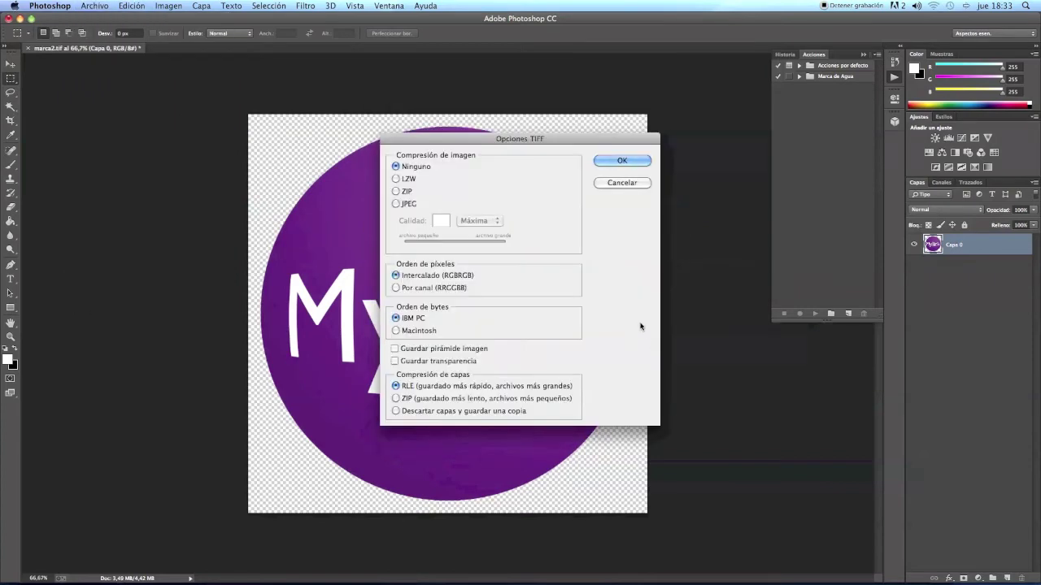
key("Return")
key("Return")
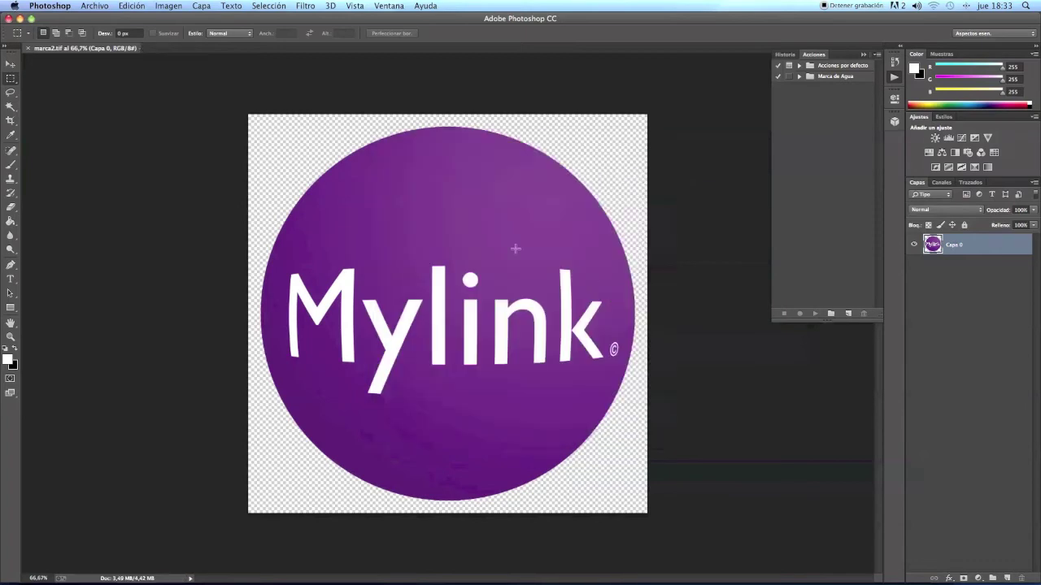
- Close the logo image, minimize Photoshop and return to the InDesign document
left_click(28, 48)
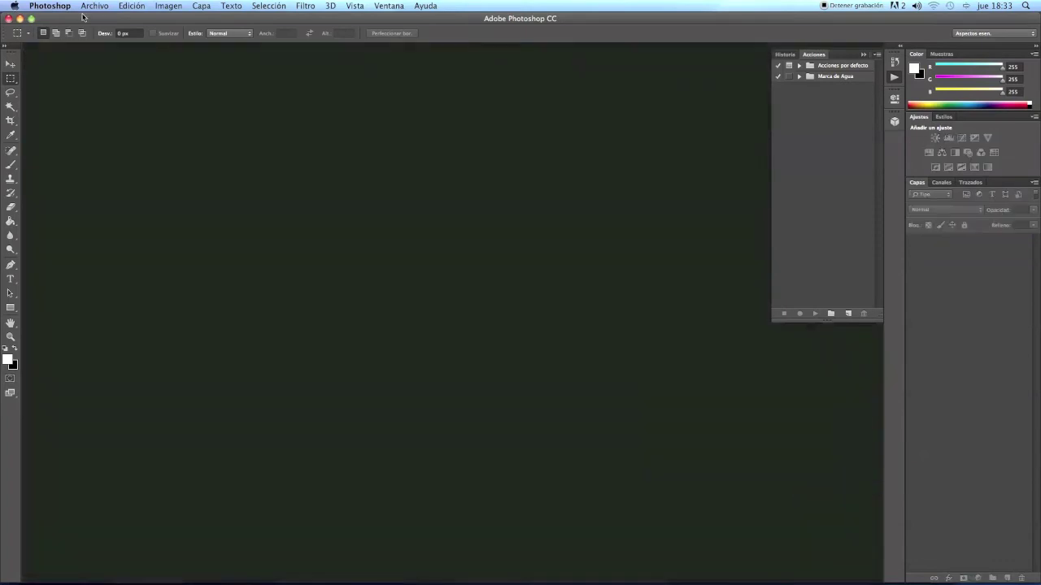
left_click(21, 19)
left_click(156, 201)
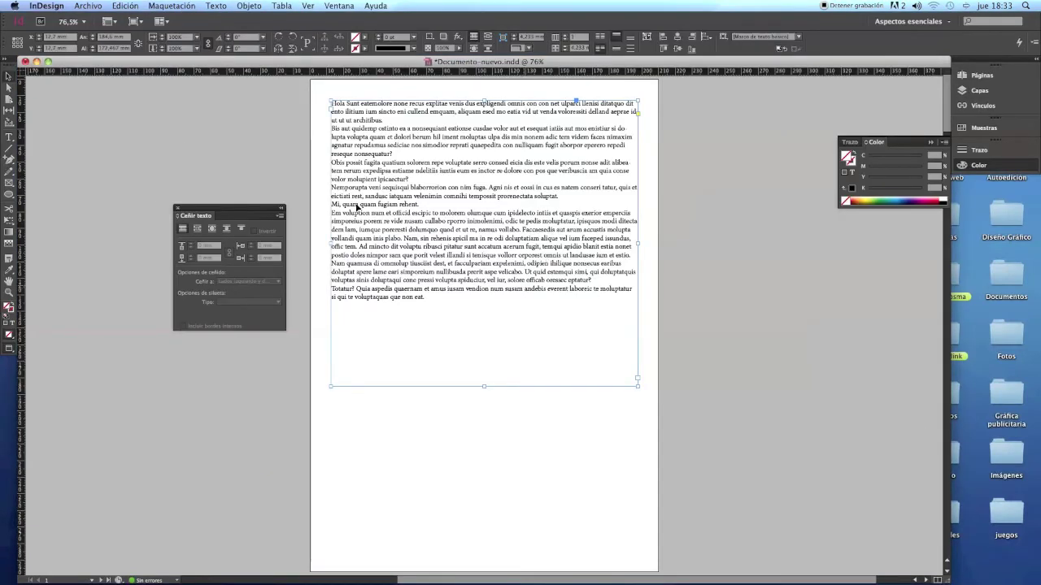
- Place marca2.tif from the desktop in the empty area below the text, in a frame about 72 mm square
left_click(160, 139)
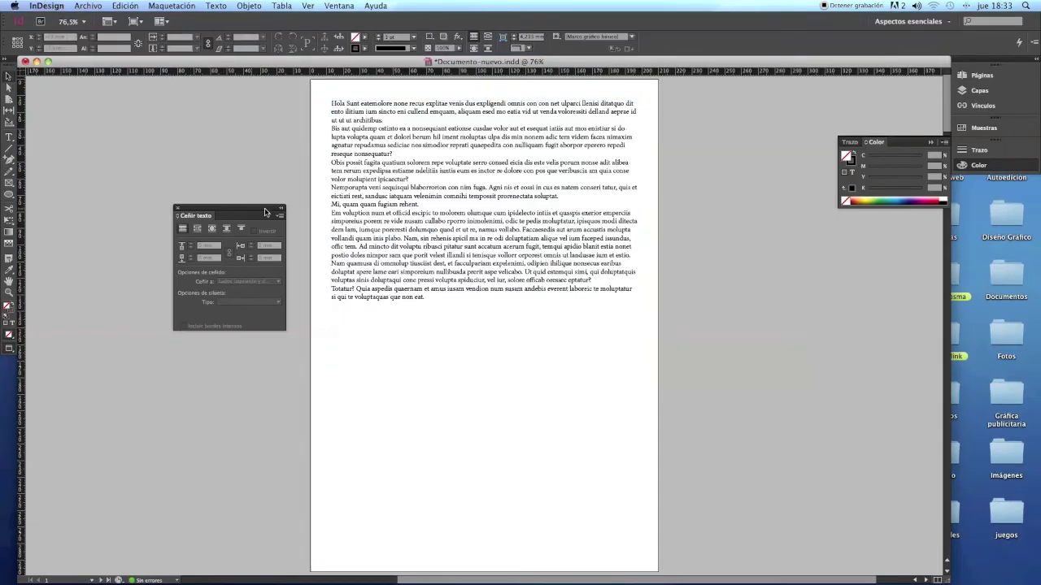
key("super+d")
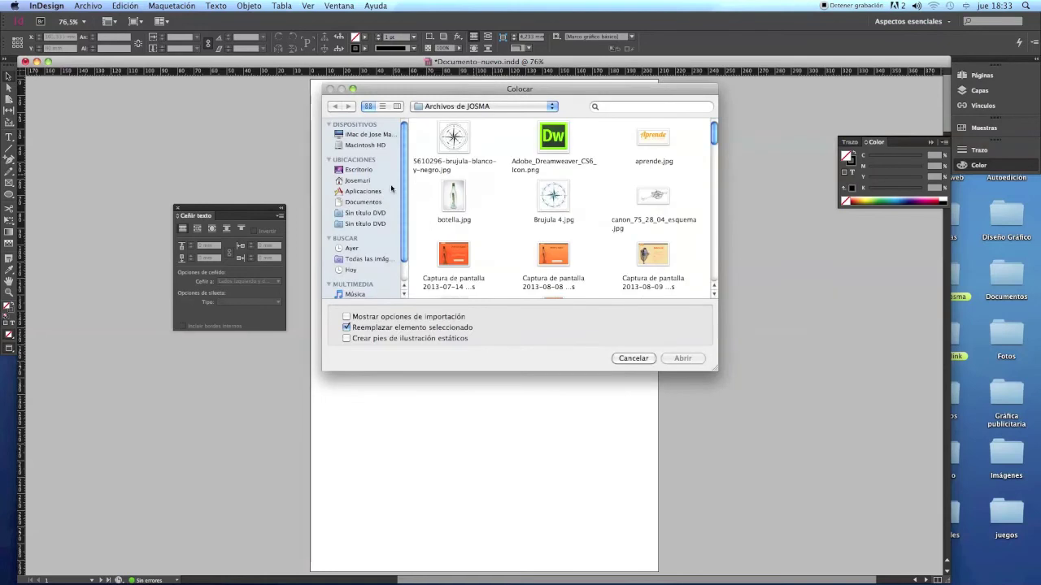
left_click(352, 171)
scroll(621, 218, "down", 3)
scroll(621, 218, "up", 1)
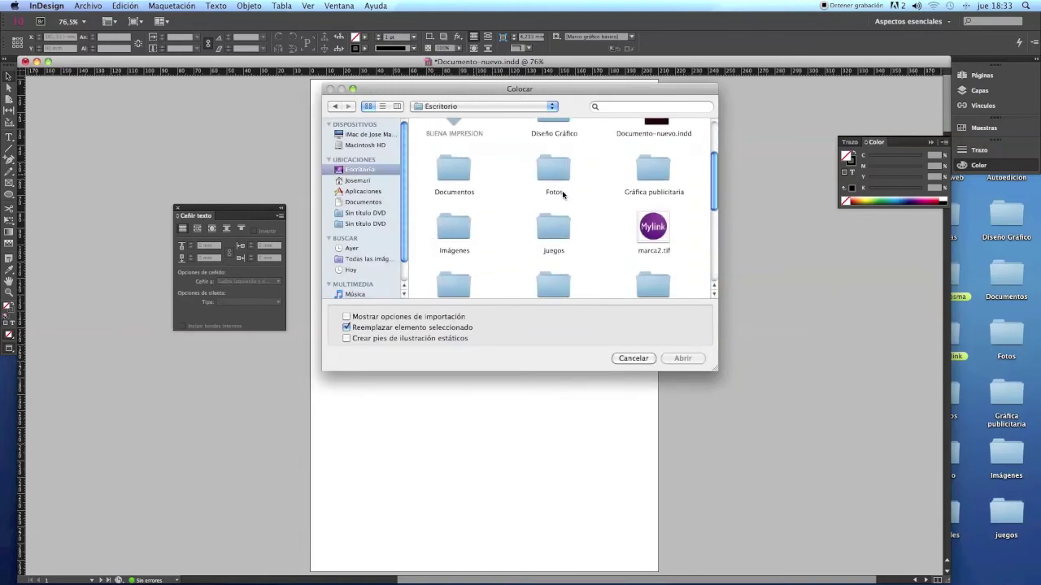
double_click(653, 227)
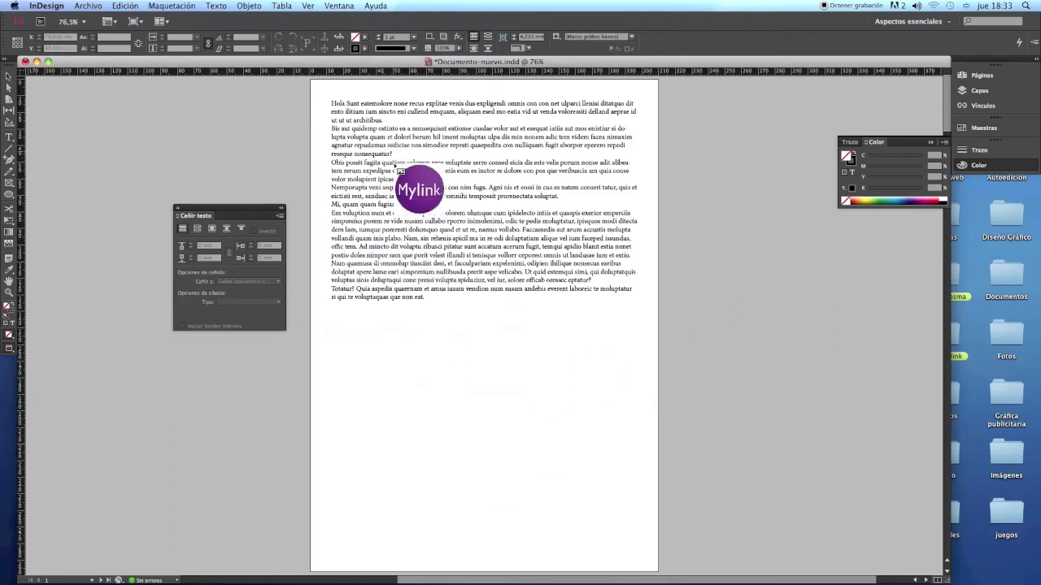
left_click_drag(345, 323, 464, 416)
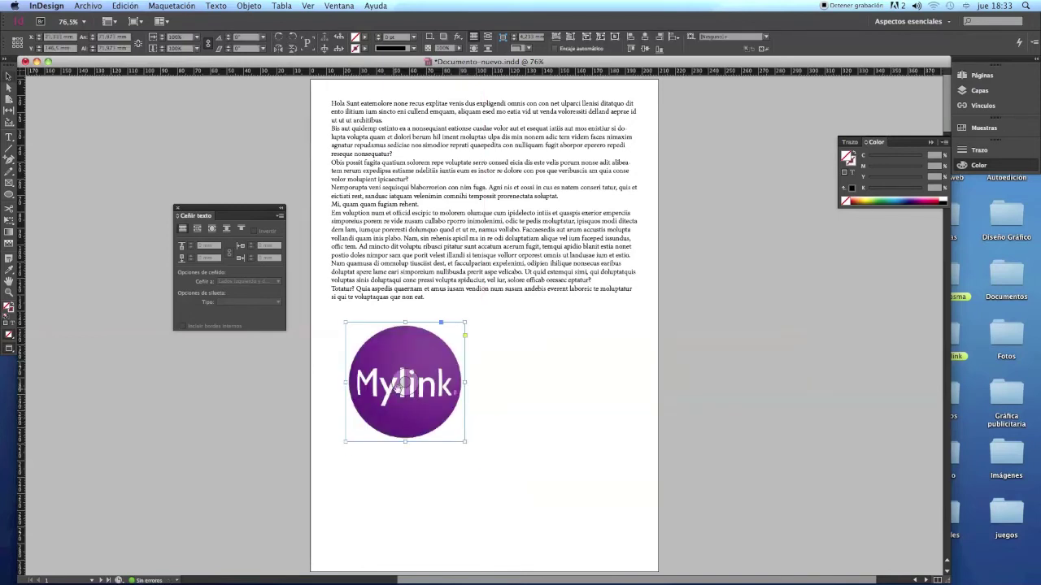
- Move the logo up over the lower text paragraphs, to about X 91 mm and Y 77 mm, and deselect it
left_click_drag(426, 362, 544, 366)
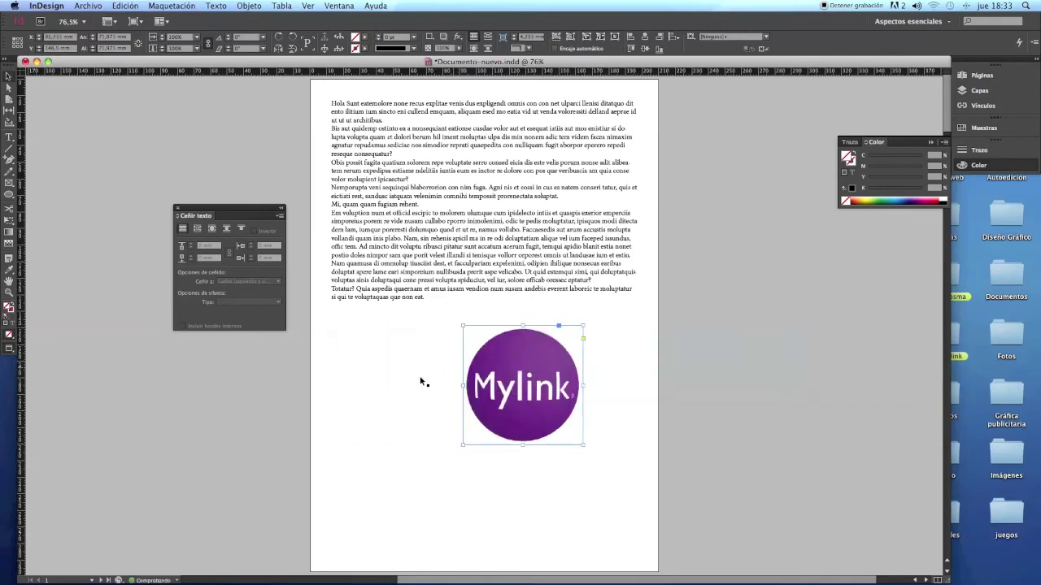
left_click_drag(563, 370, 576, 218)
left_click(491, 430)
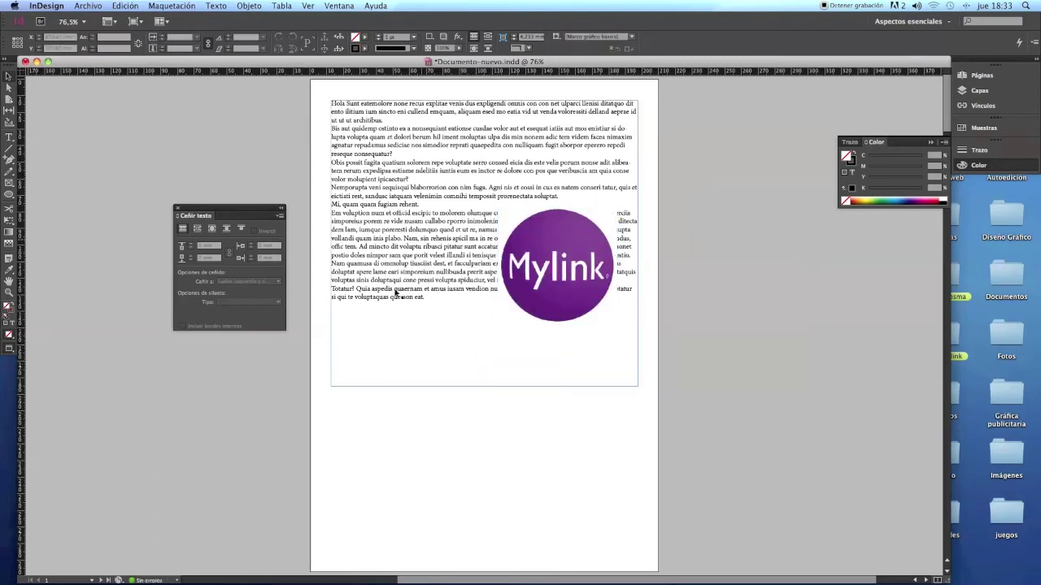
left_click_drag(582, 241, 534, 249)
left_click(558, 367)
left_click(528, 443)
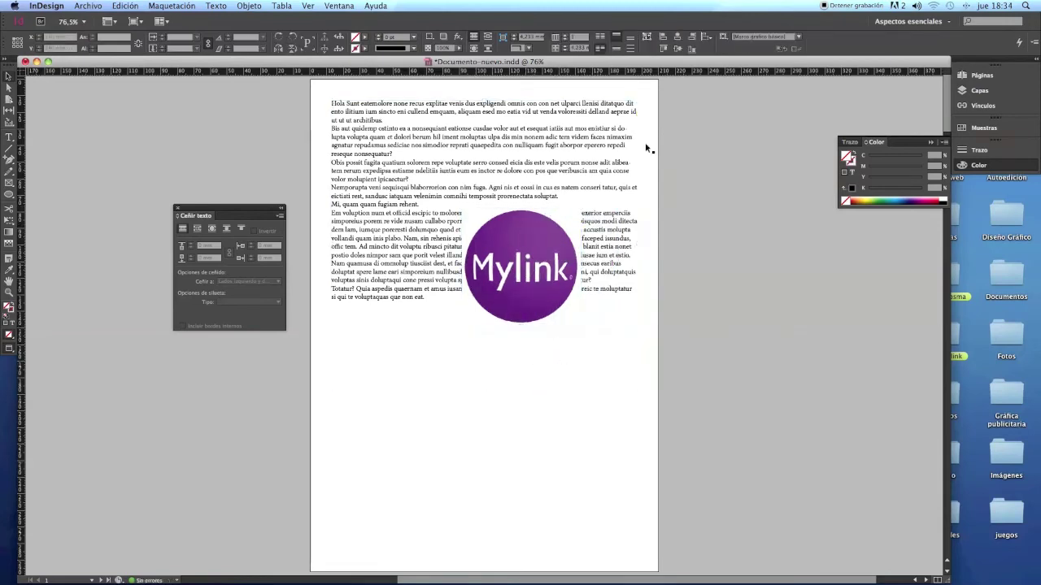
- Open the clipping path options for the logo, set the type to Detectar bordes, and turn on the preview
left_click(470, 217)
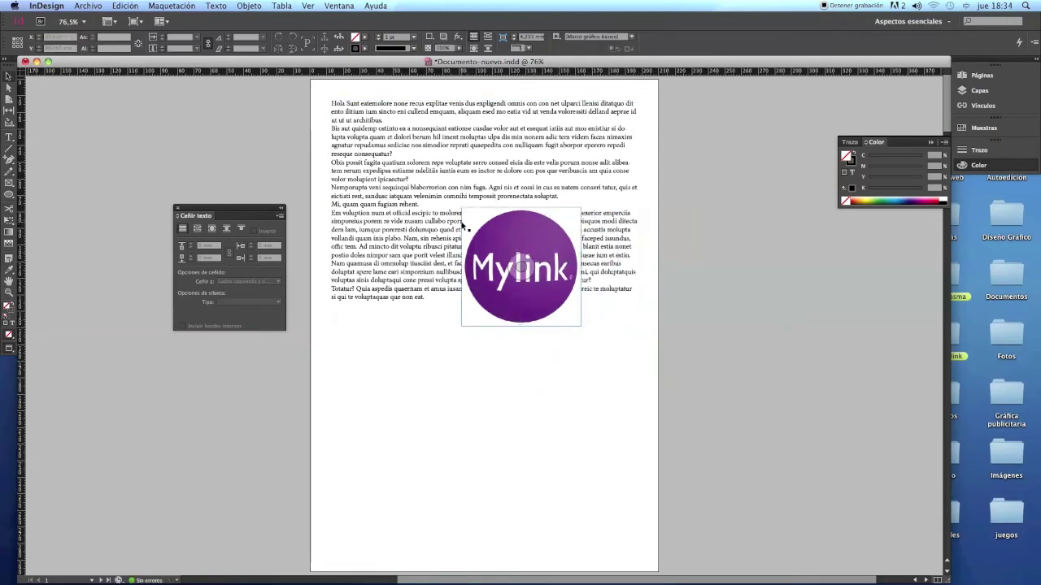
left_click(248, 5)
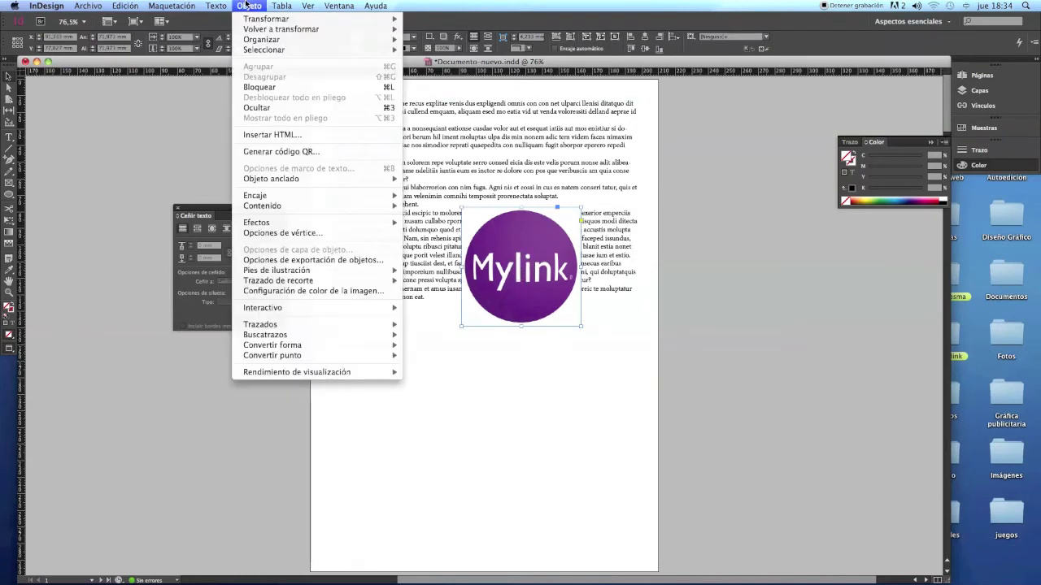
mouse_move(300, 346)
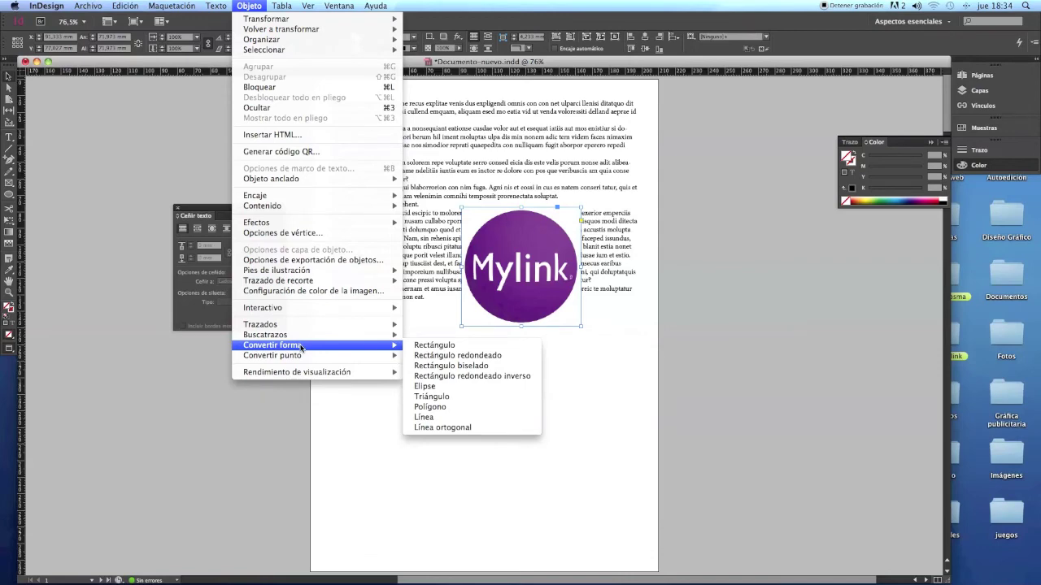
mouse_move(124, 6)
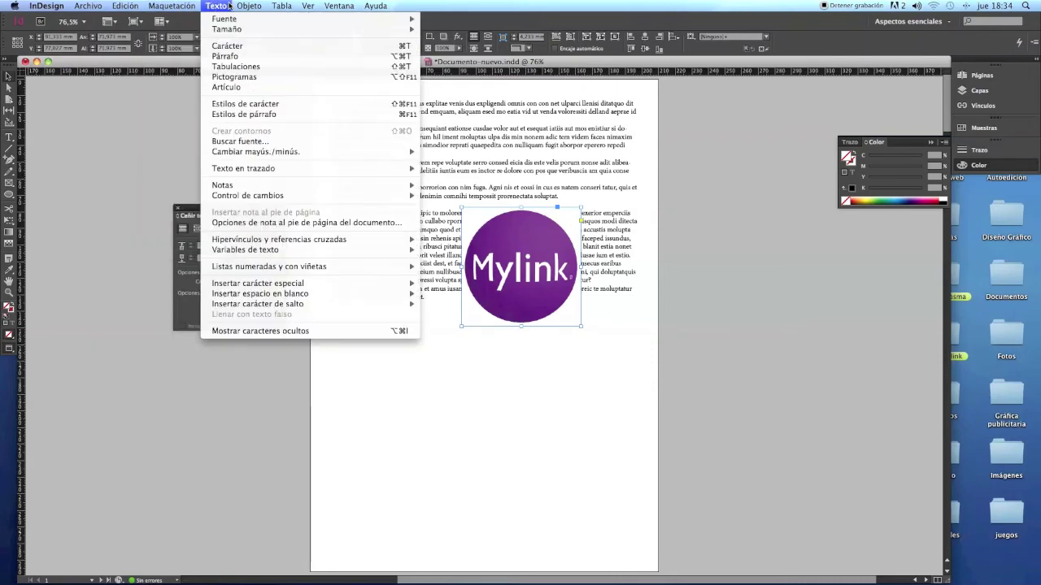
mouse_move(248, 6)
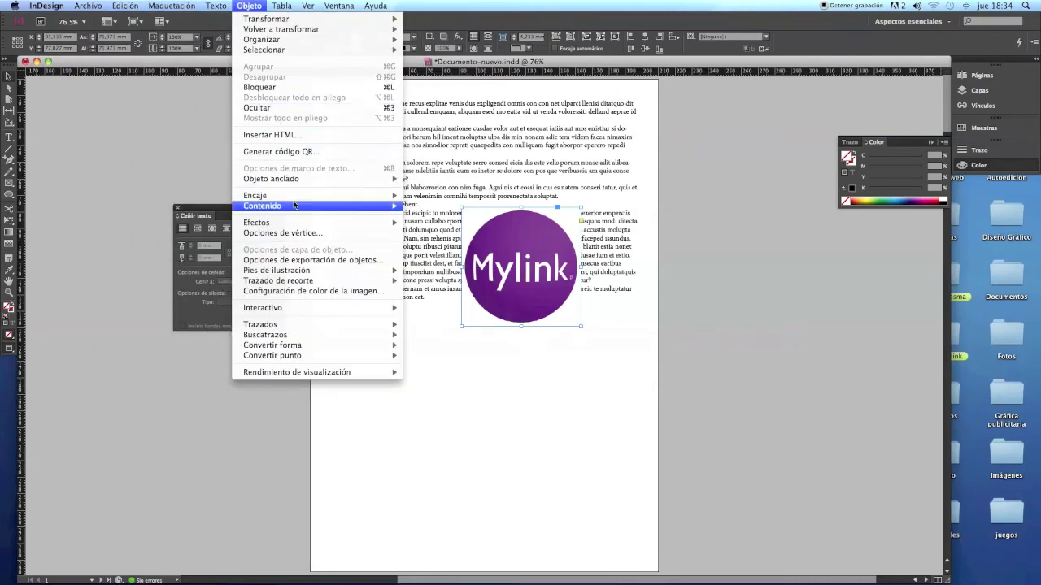
mouse_move(331, 283)
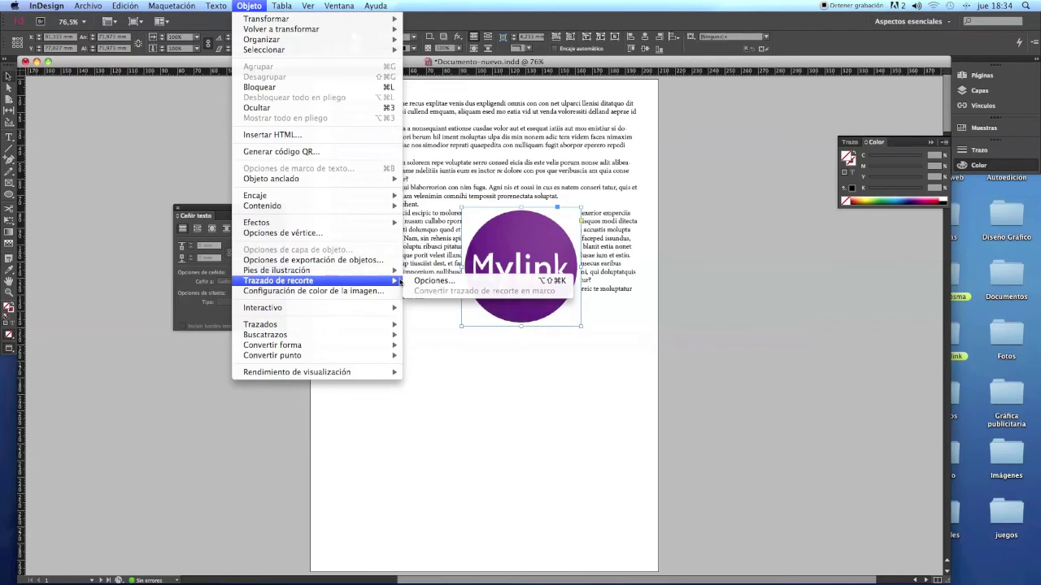
left_click(426, 280)
left_click_drag(500, 208, 635, 342)
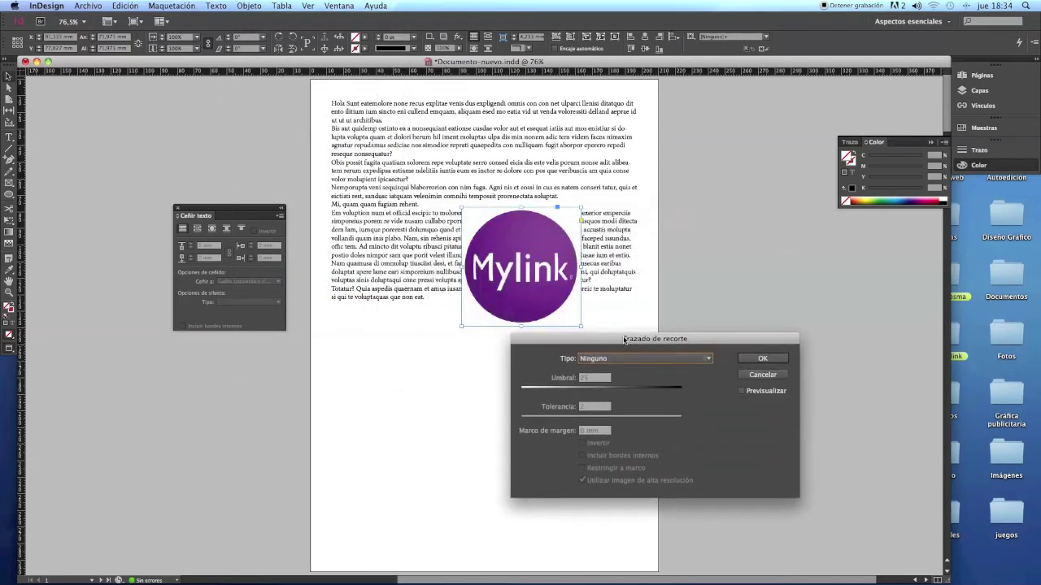
left_click(710, 359)
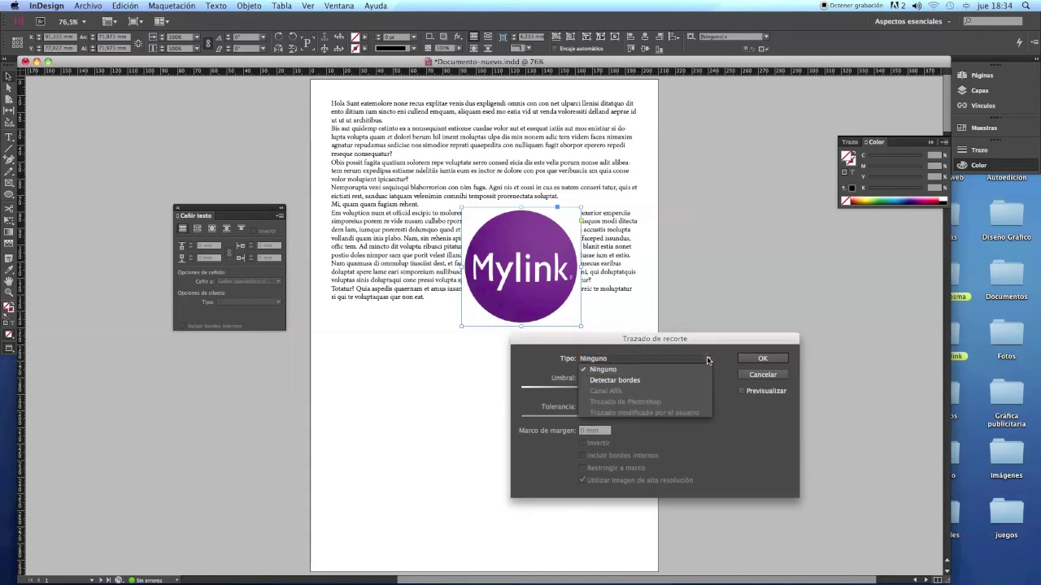
left_click(616, 380)
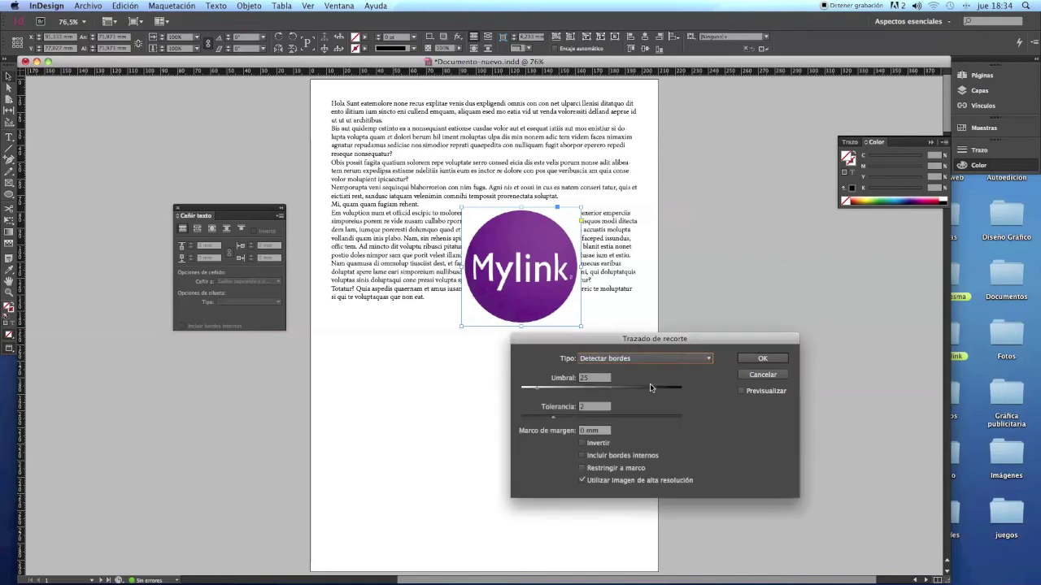
left_click(741, 392)
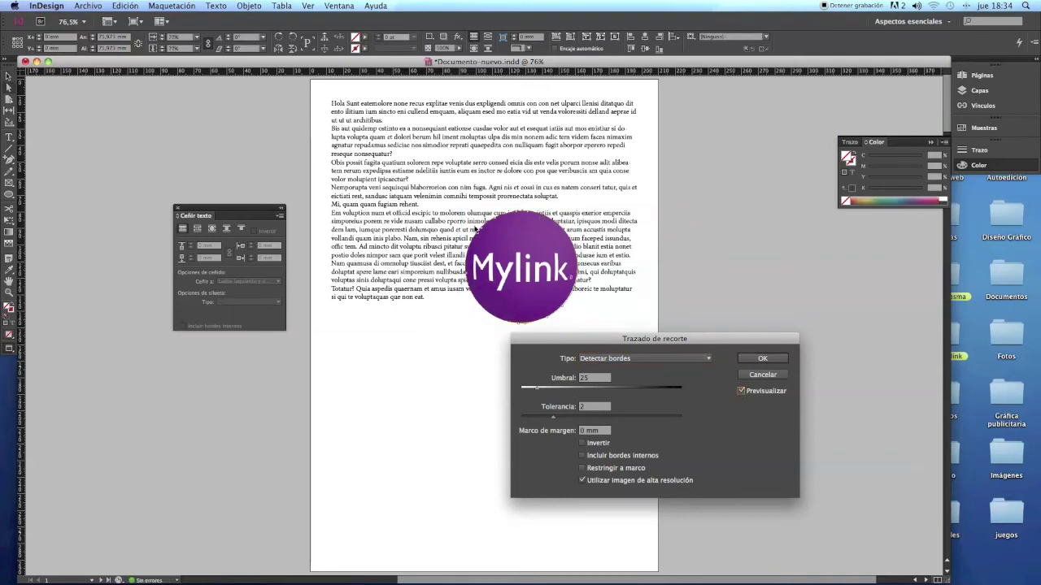
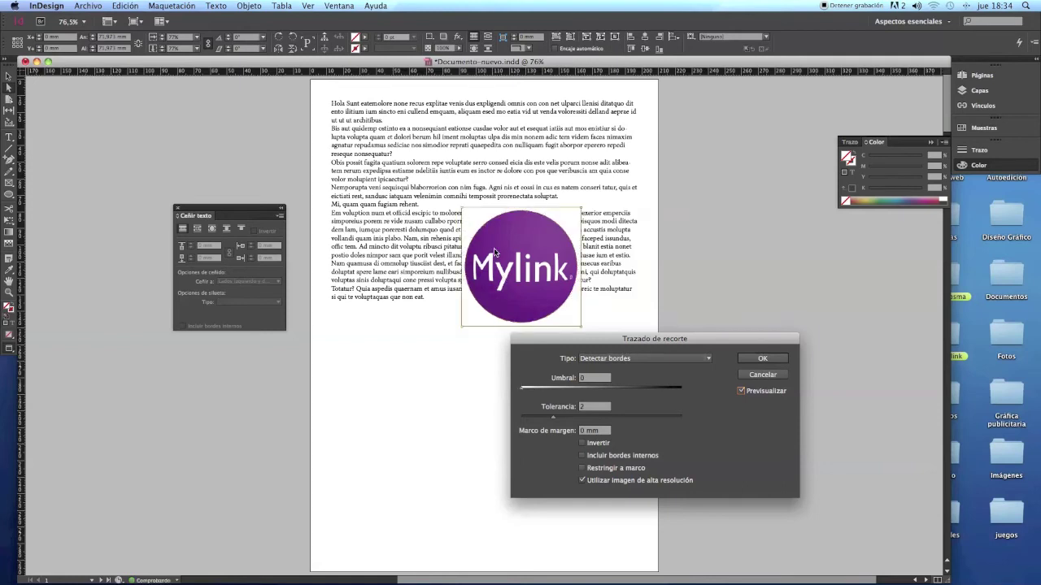
- Adjust the logo's clipping path with a threshold of 19 and a low tolerance, and apply it
left_click_drag(522, 391, 638, 389)
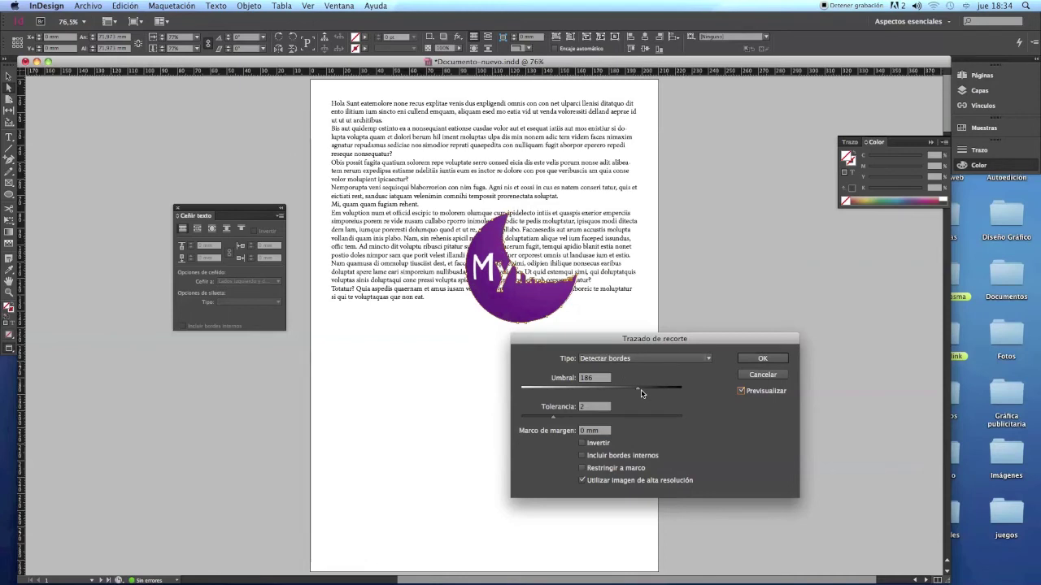
left_click_drag(638, 389, 631, 391)
left_click_drag(556, 391, 533, 392)
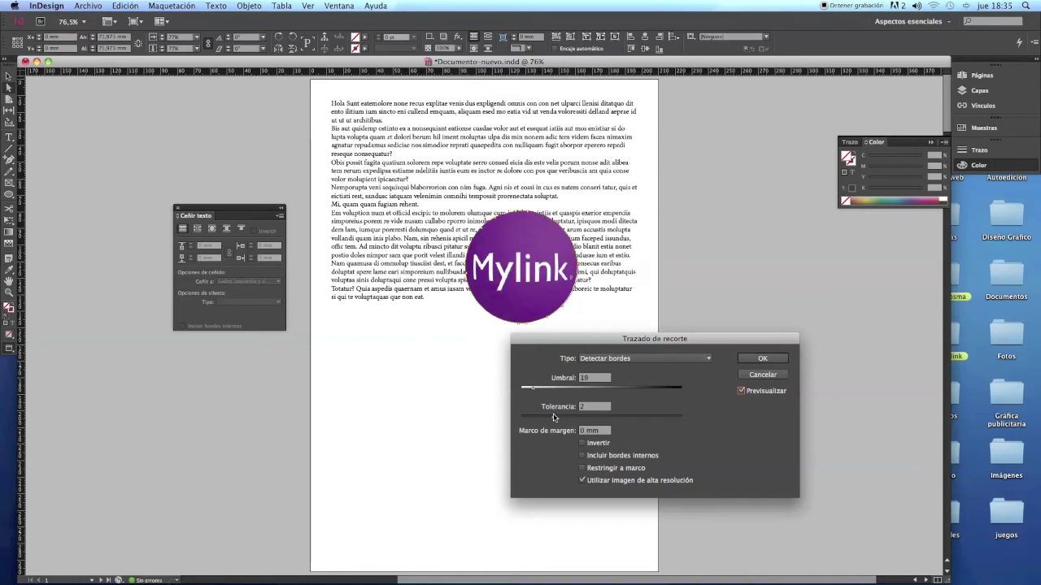
left_click_drag(552, 419, 680, 419)
mouse_move(545, 419)
left_mouse_down()
mouse_move(530, 421)
mouse_move(549, 419)
left_mouse_up()
left_click(764, 358)
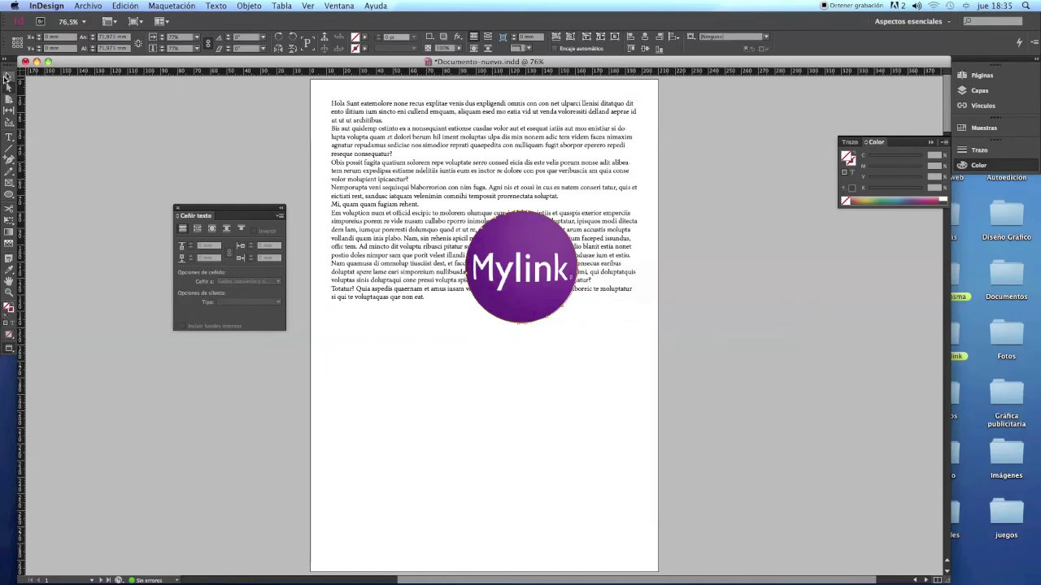
- Wrap the text around the logo's object shape with a 7 mm offset
left_click(557, 395)
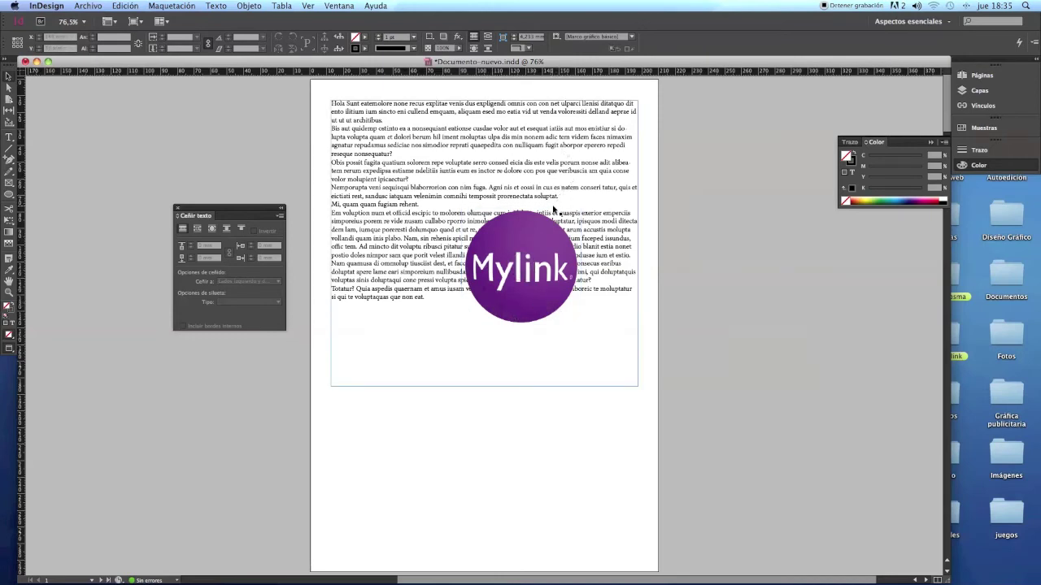
left_click(556, 229)
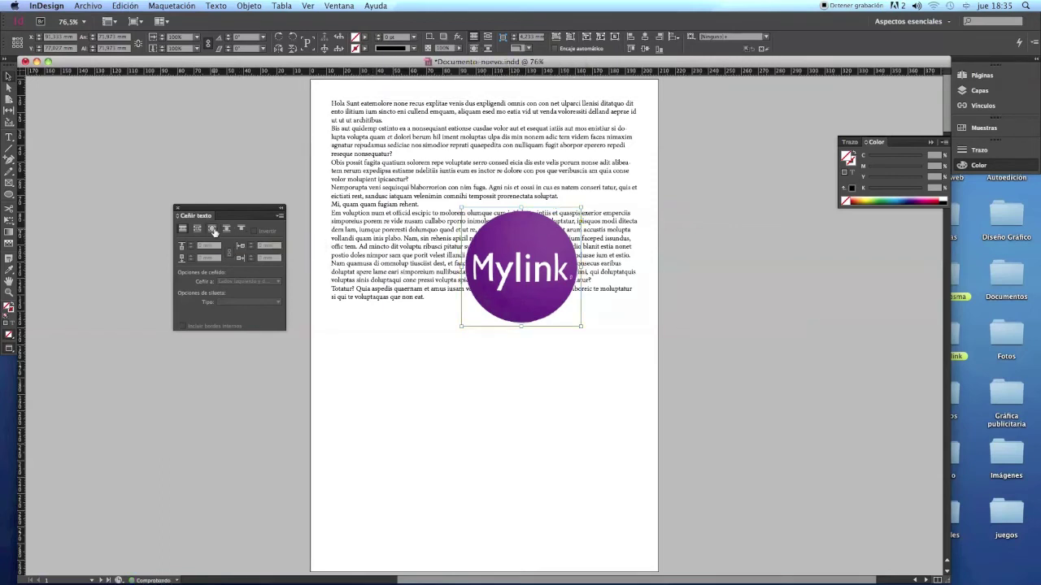
left_click(213, 232)
left_click(610, 418)
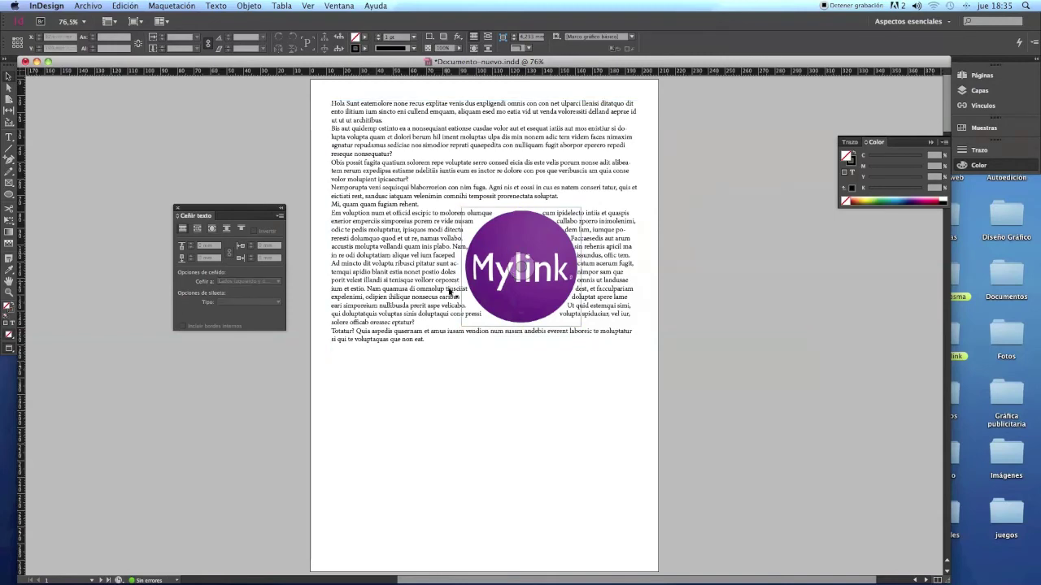
left_click(520, 226)
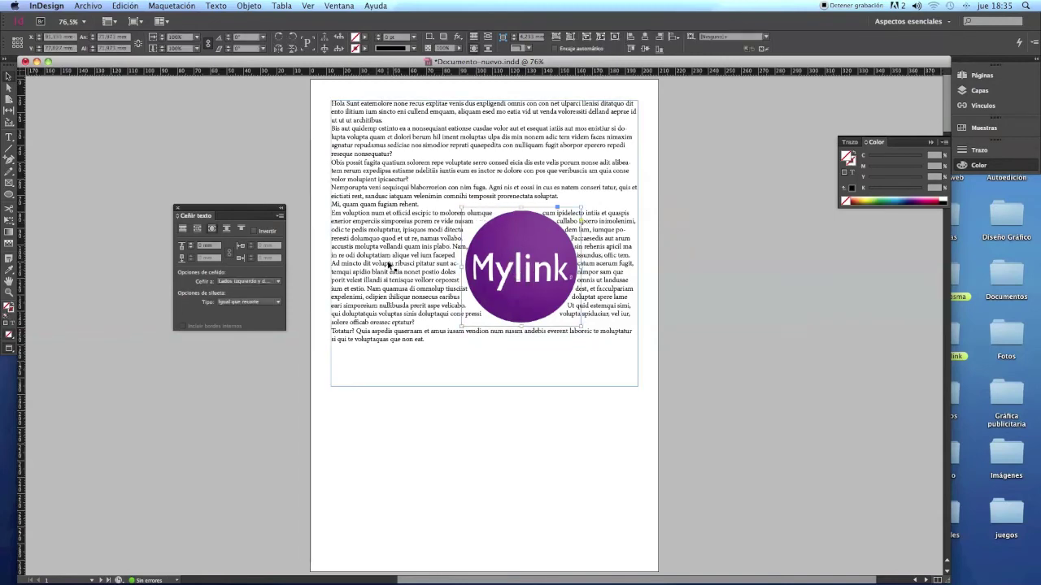
left_click(203, 245)
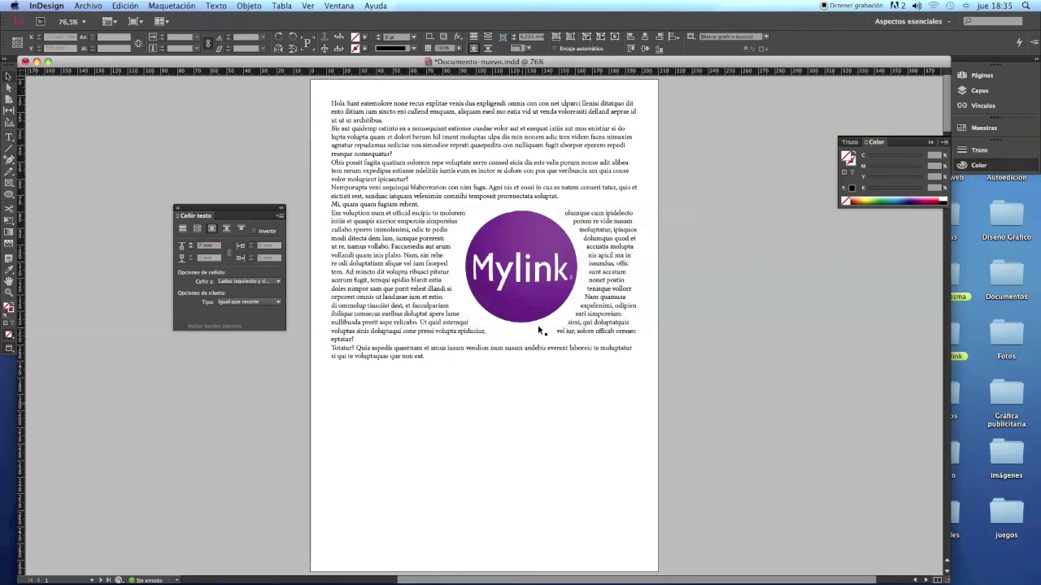
- Reposition the logo within the text to test the wrap, leaving it slightly lower and further right than before
left_click_drag(540, 283, 492, 232)
left_click(495, 443)
left_click_drag(488, 233, 565, 288)
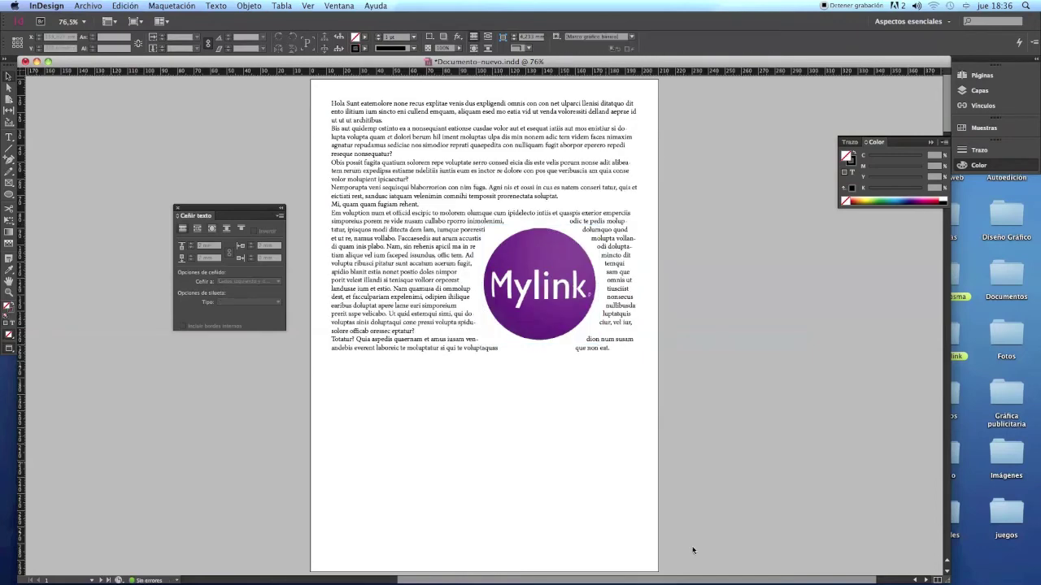
- View page 14 of REVISTA FINAL.pdf from the Autoedición folder in Preview as a text wrap example, and close both windows
double_click(1000, 181)
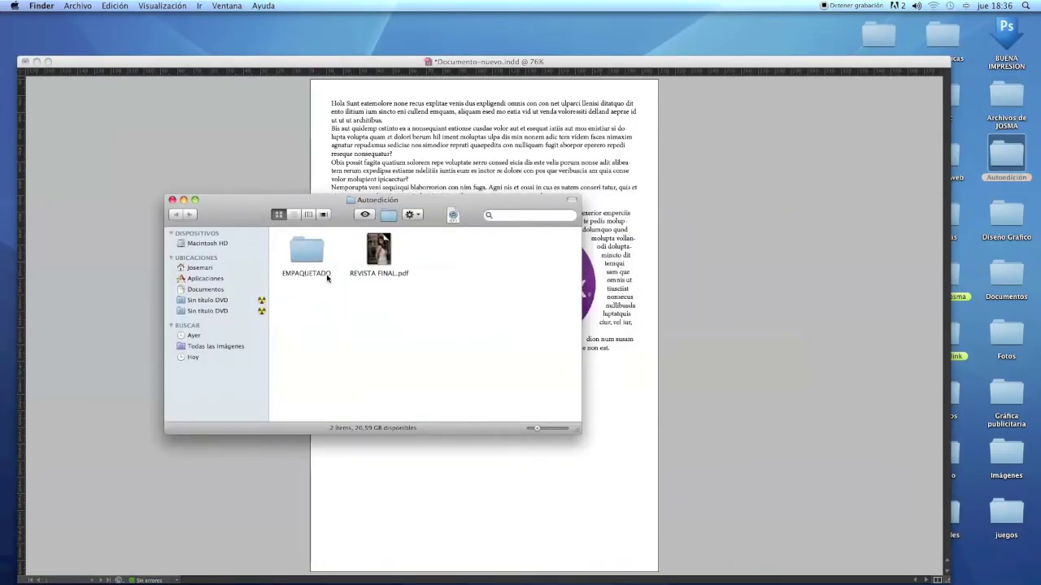
left_click(378, 252)
left_click(105, 543)
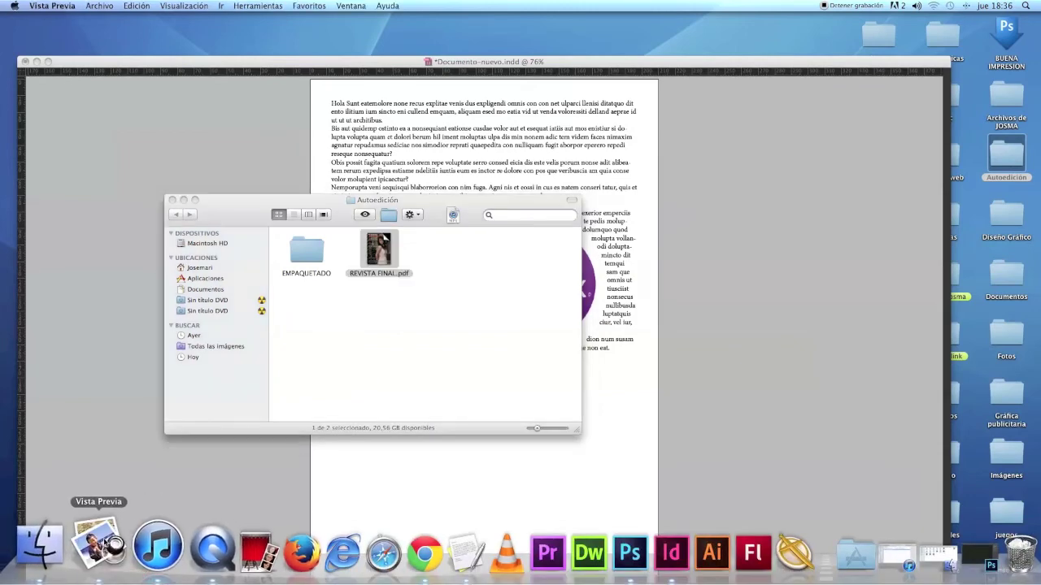
left_click_drag(482, 315, 482, 209)
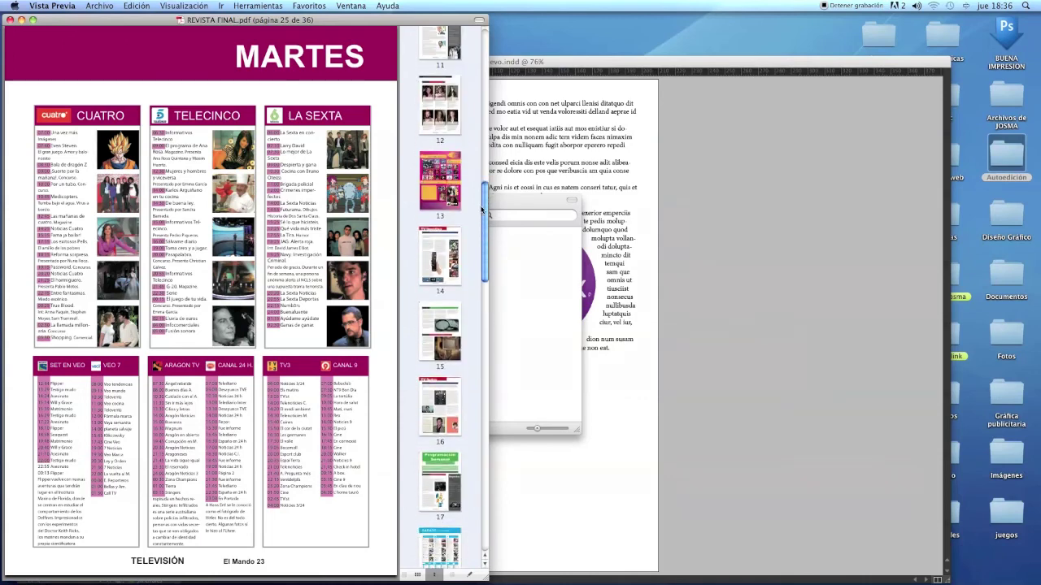
left_click(452, 258)
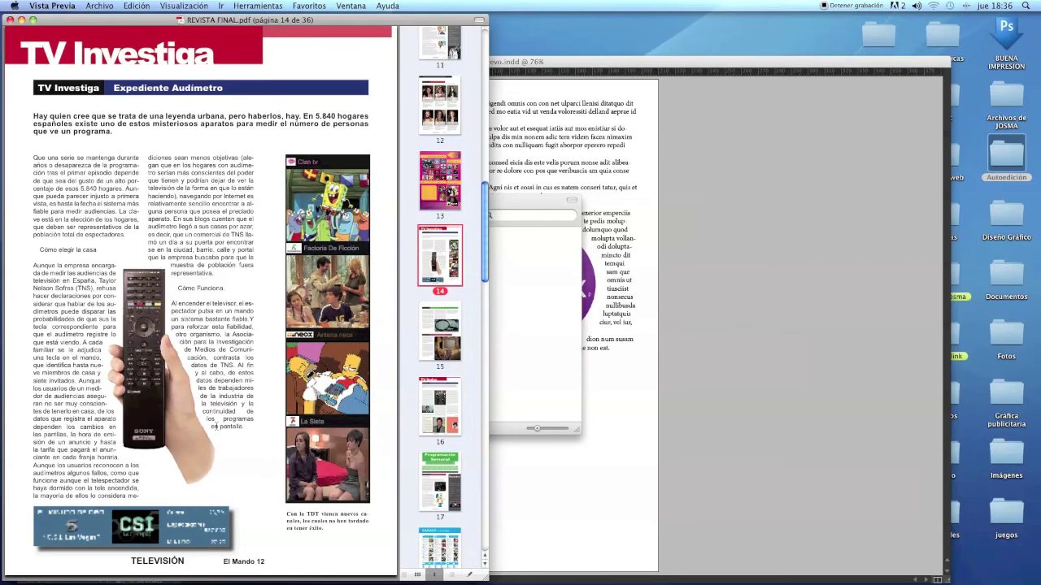
left_click(9, 20)
left_click(173, 204)
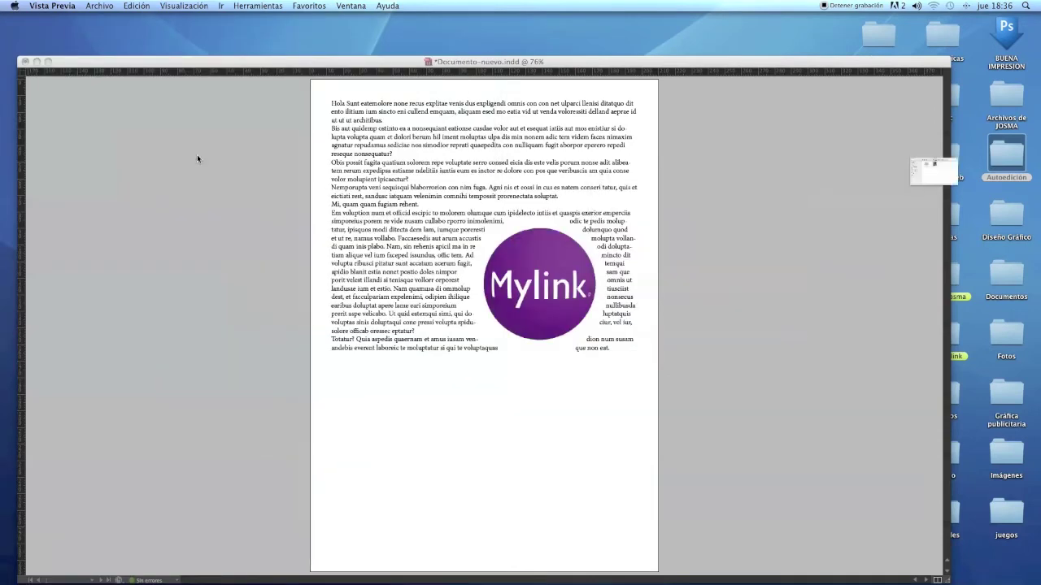
- Return to the InDesign document and delete the text frame and the logo from the page
left_click(197, 157)
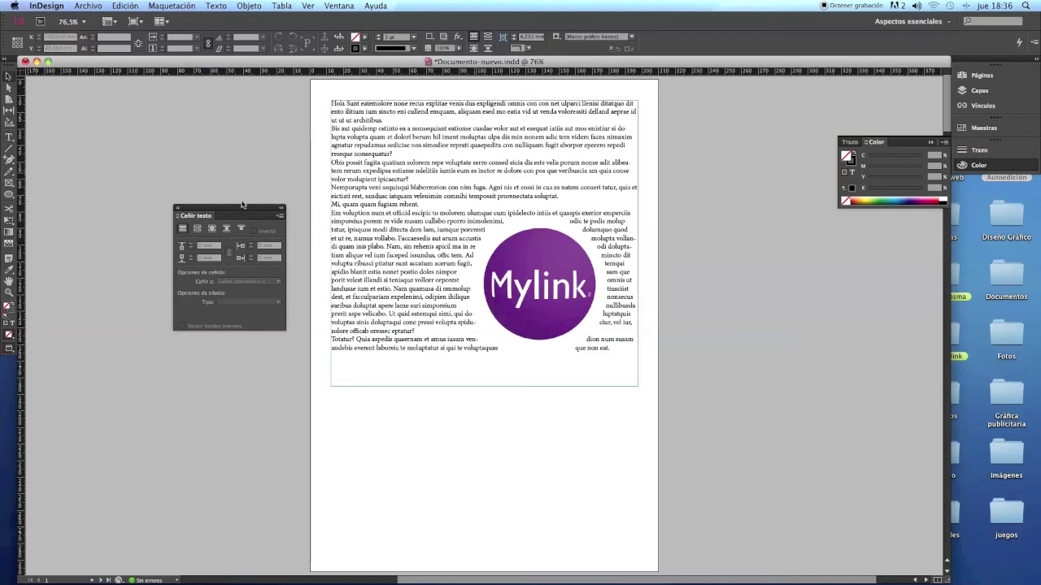
left_click_drag(306, 140, 659, 375)
key("Delete")
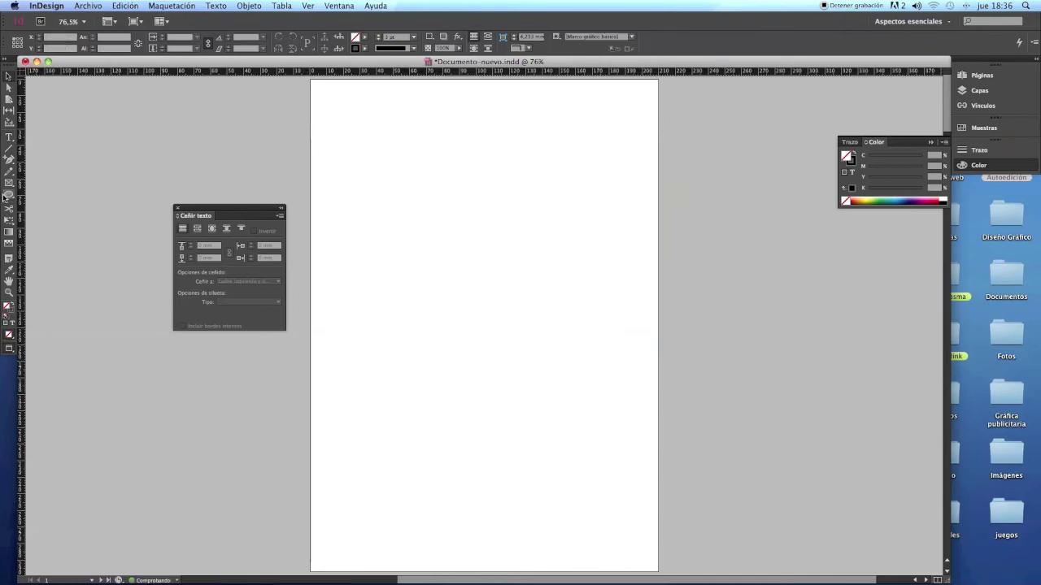
- Draw an ellipse about 82 mm wide and 63 mm high on the page and delete it
mouse_move(13, 197)
left_mouse_down()
mouse_move(37, 207)
mouse_move(59, 189)
mouse_move(61, 199)
mouse_move(61, 189)
mouse_move(10, 197)
left_mouse_up()
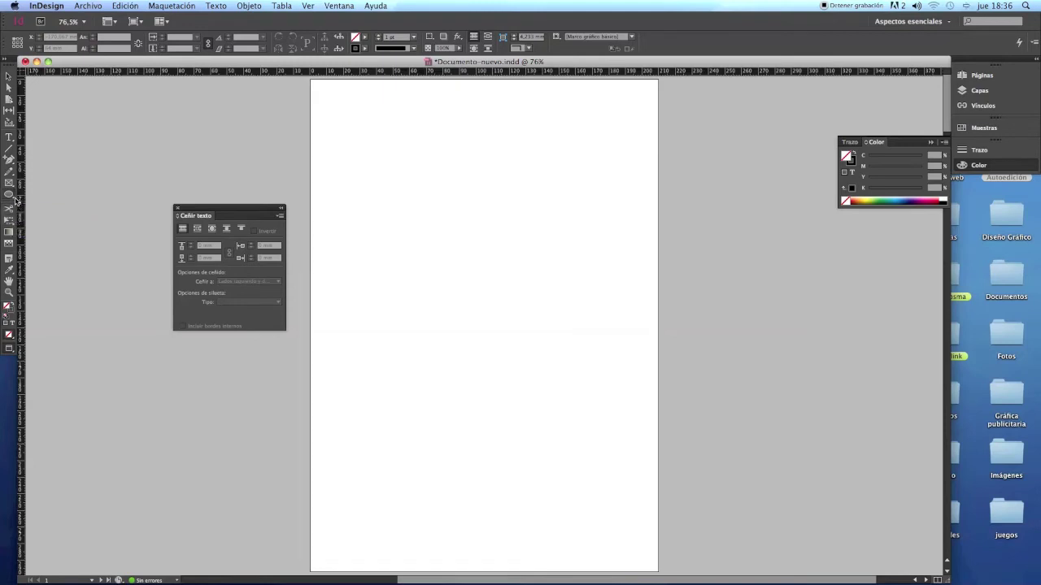
left_click_drag(12, 197, 16, 202)
left_click_drag(429, 202, 553, 298)
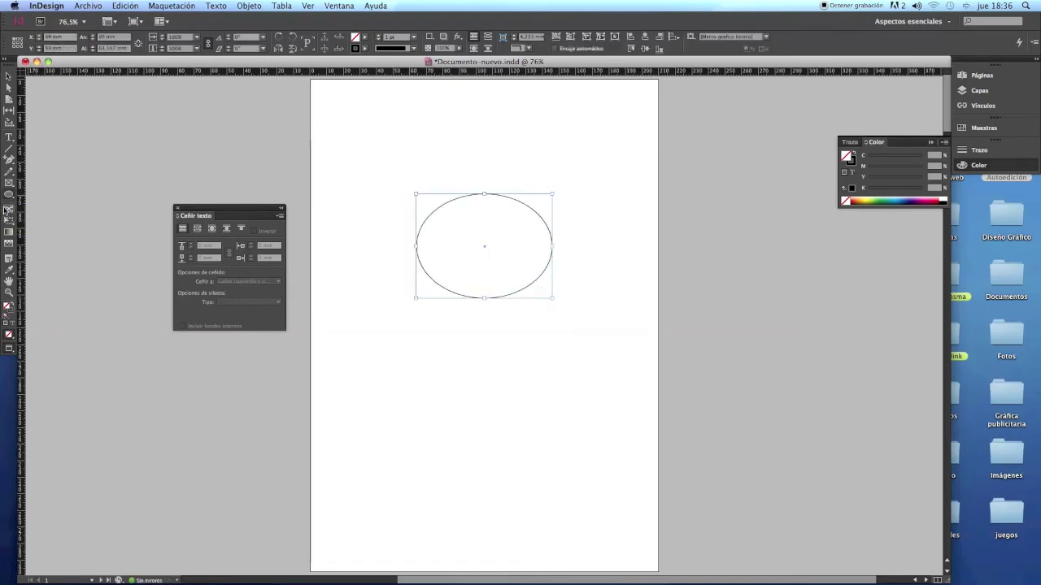
key("BackSpace")
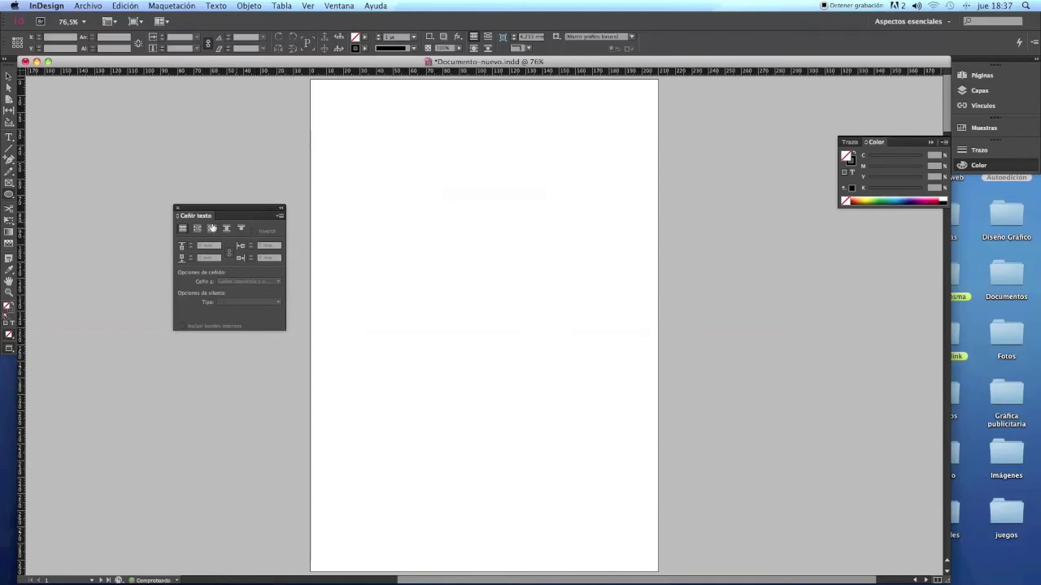
- Draw a rectangle about 59 mm wide and 49.5 mm high in the upper half of the page
left_click(10, 221)
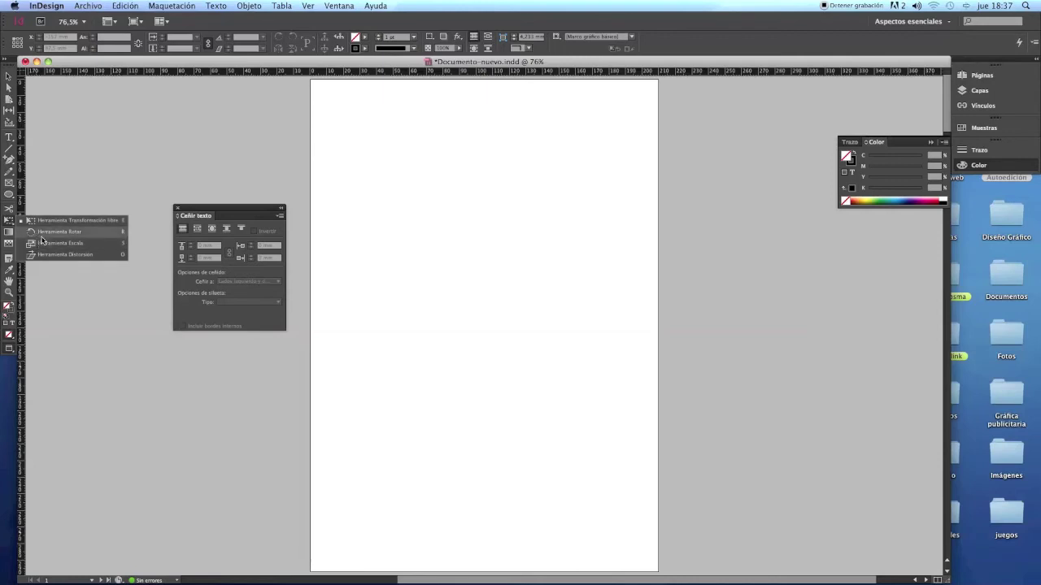
left_click(65, 221)
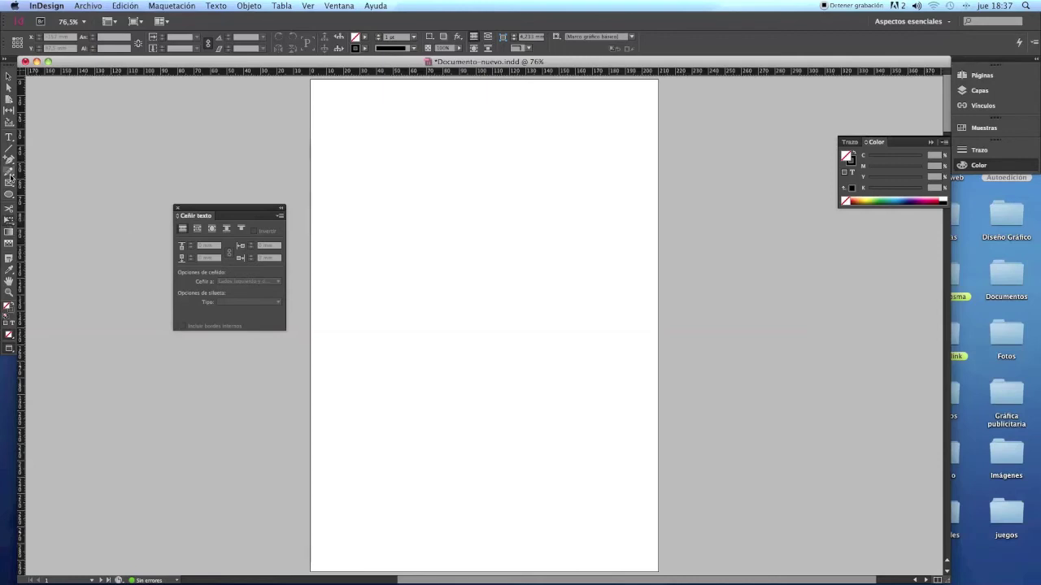
left_click_drag(420, 213, 518, 294)
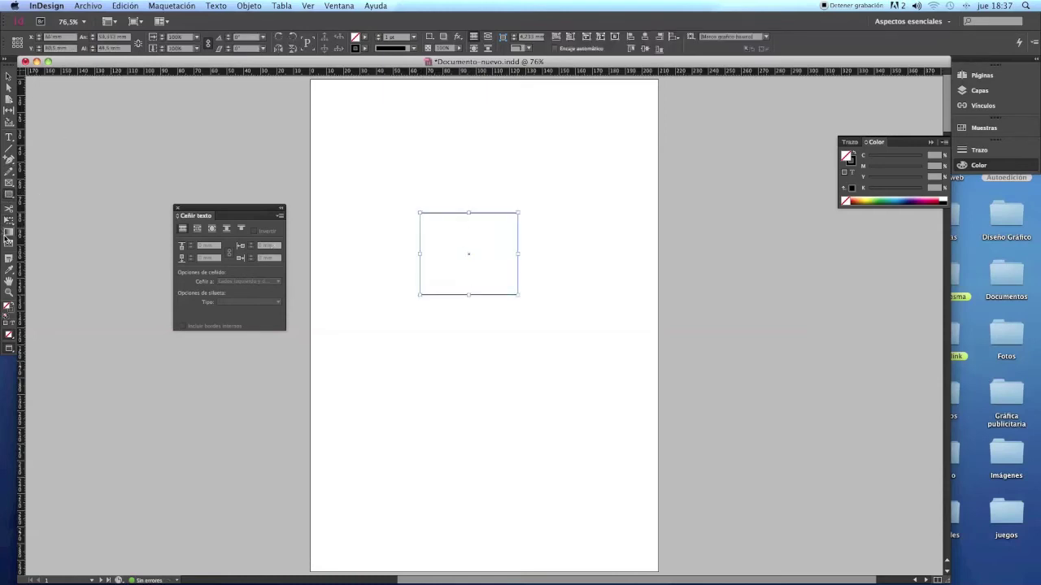
- Rotate the rectangle to -12° about its upper-left corner, and rotate it to 137° about its centre
left_click_drag(9, 221, 49, 232)
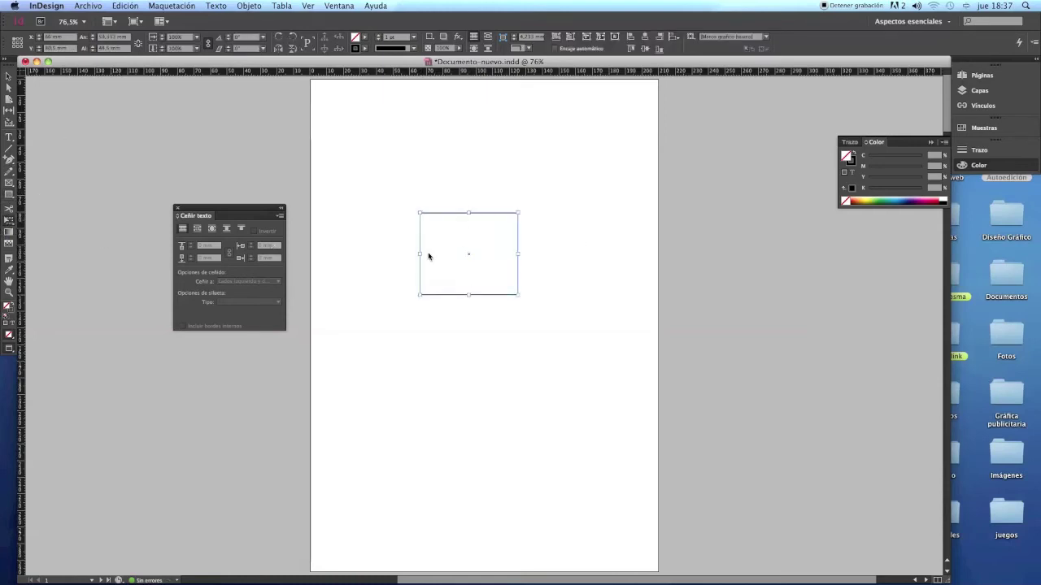
mouse_move(529, 248)
left_mouse_down()
mouse_move(529, 235)
mouse_move(523, 255)
left_mouse_up()
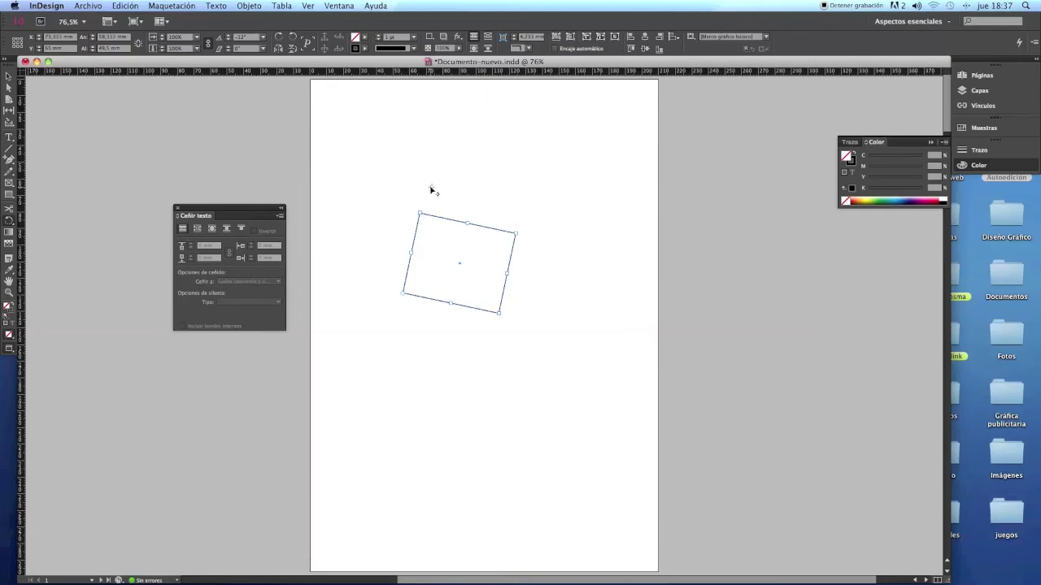
left_click(459, 263)
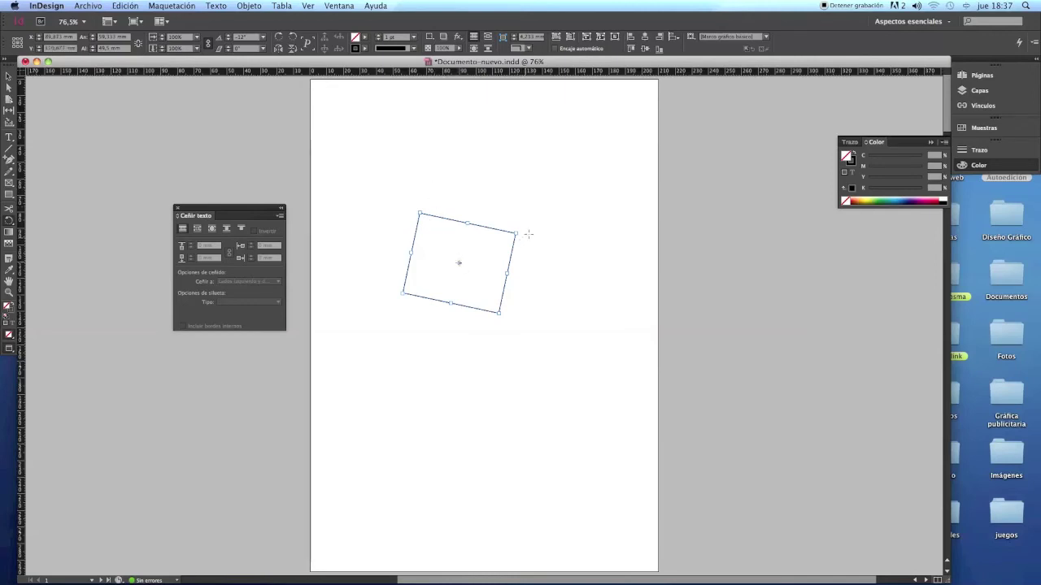
left_click_drag(500, 214, 401, 261)
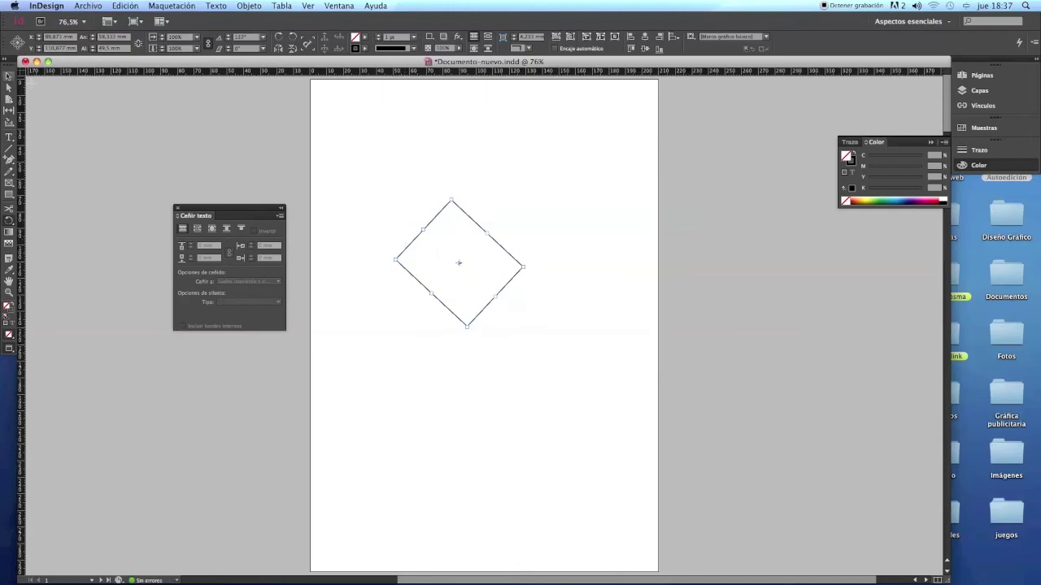
- Delete the rotated rectangle from the page
left_click(10, 76)
key("BackSpace")
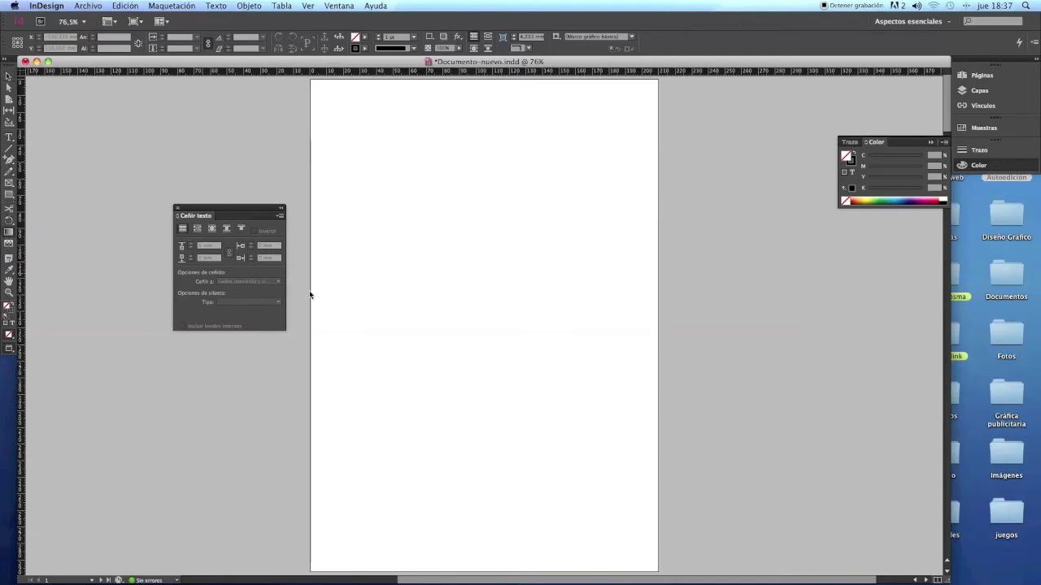
left_click_drag(354, 260, 440, 258)
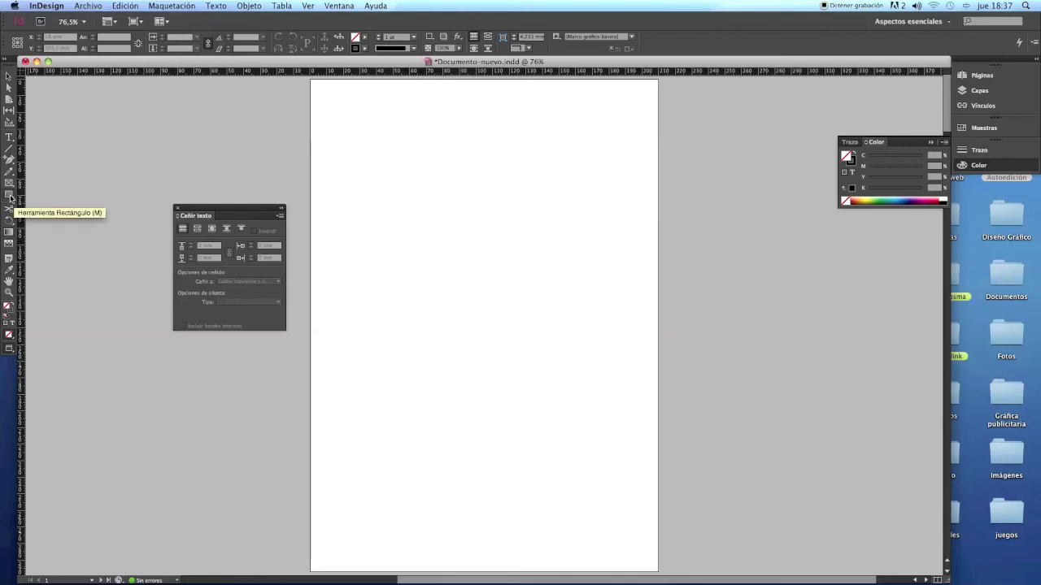
- Draw a rectangle about 82 by 68 mm and swap its fill and stroke so it is filled black without a stroke
left_click(13, 198)
left_click_drag(530, 298, 394, 184)
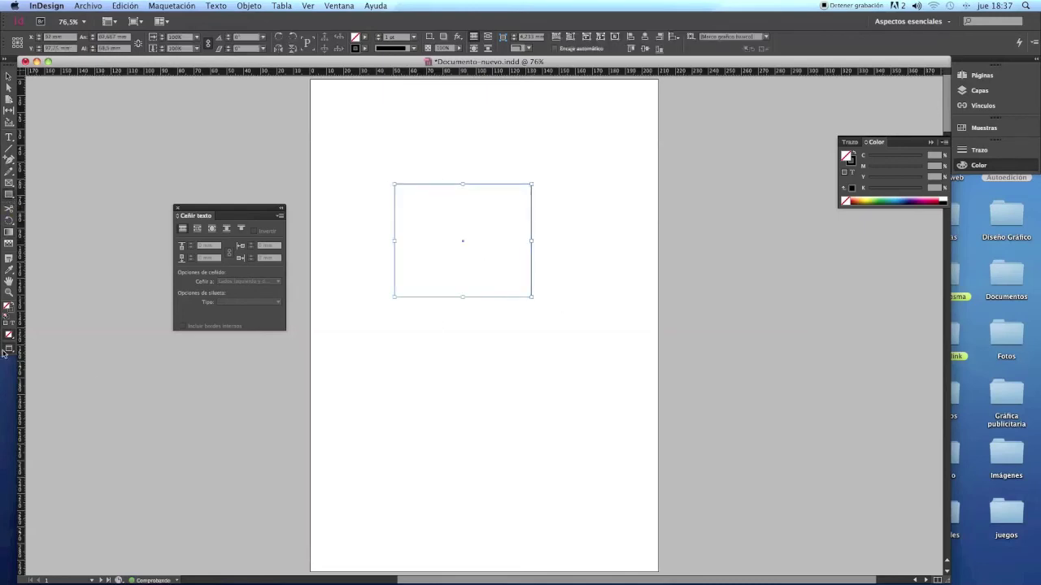
left_click(12, 304)
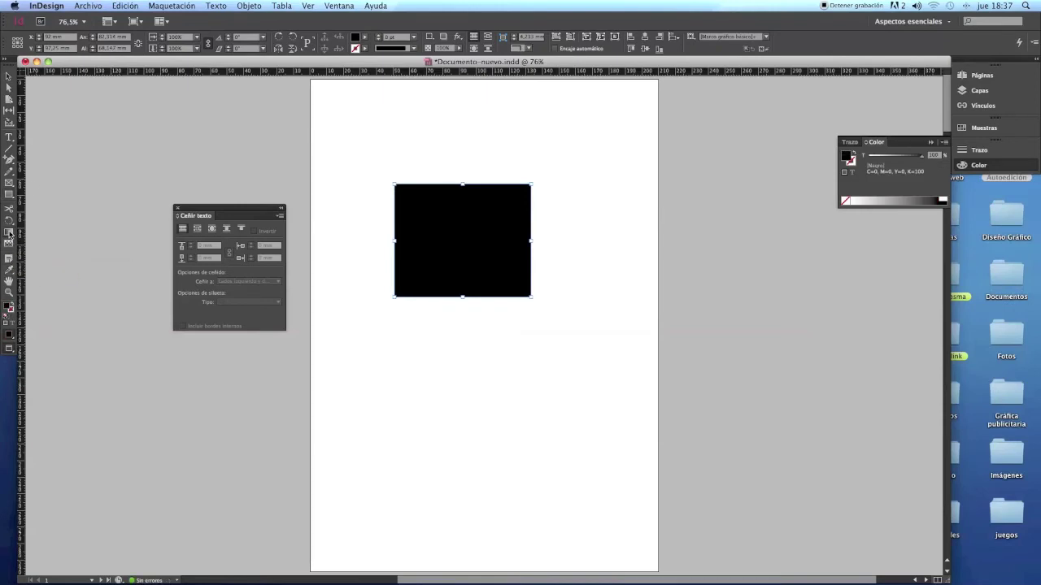
- Apply a radial white-to-black gradient to the rectangle's fill
double_click(8, 233)
left_click_drag(507, 266, 596, 280)
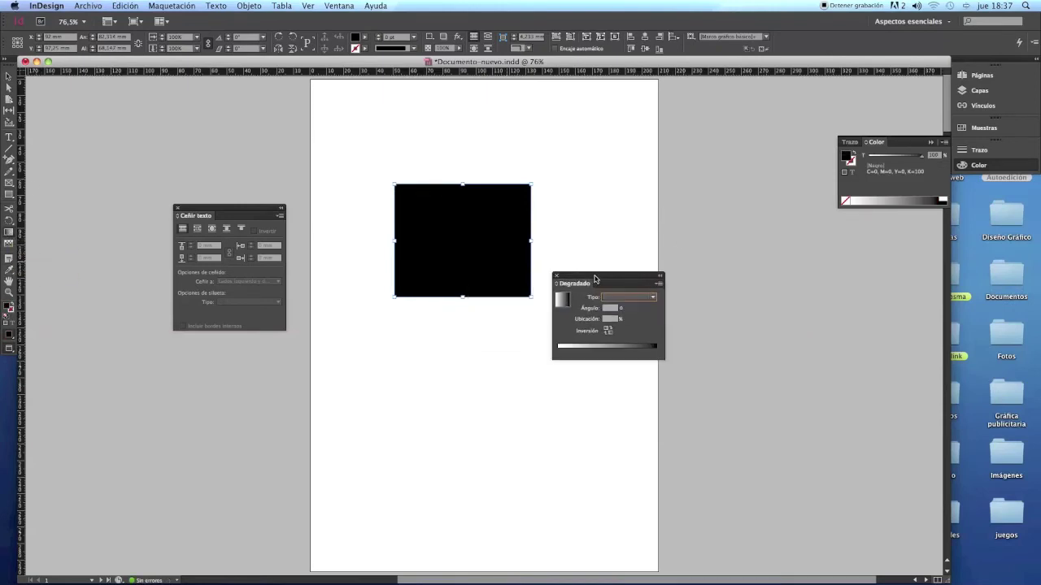
left_click(652, 299)
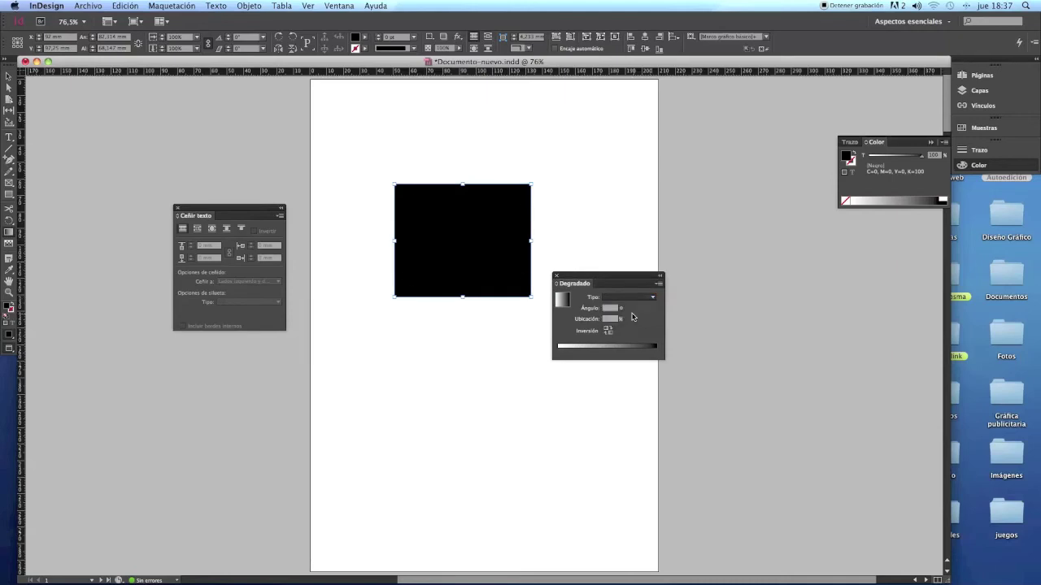
left_click(620, 318)
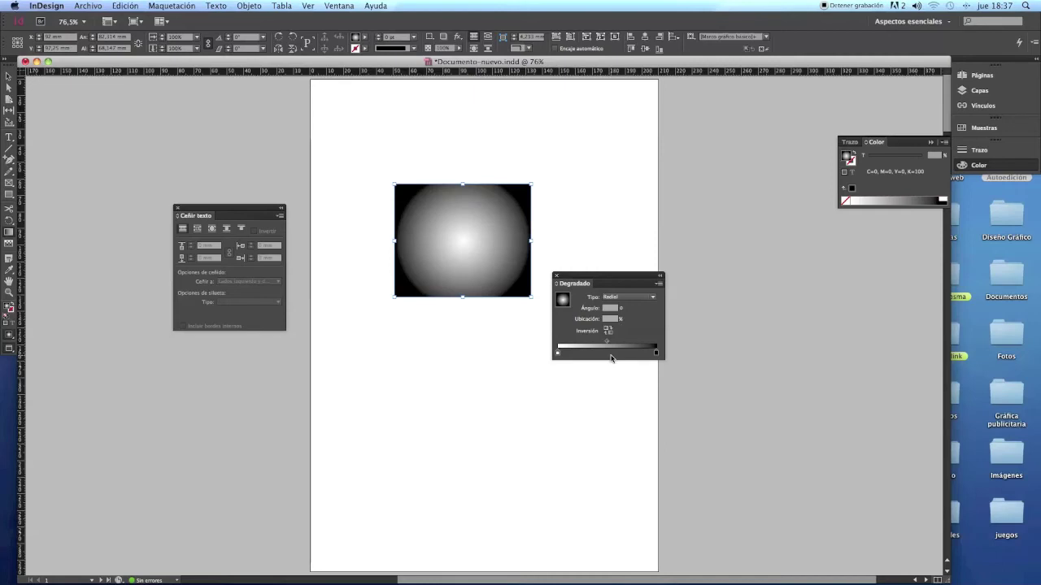
- Show the complete list of colour swatches and apply the [Negro] swatch to the rectangle's fill
left_click(984, 128)
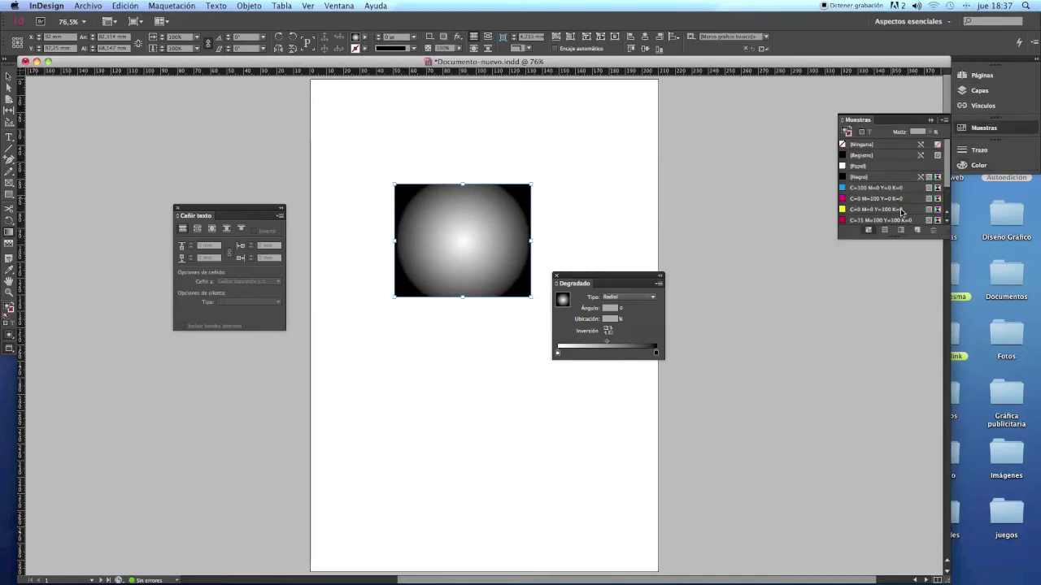
left_click_drag(943, 235, 956, 496)
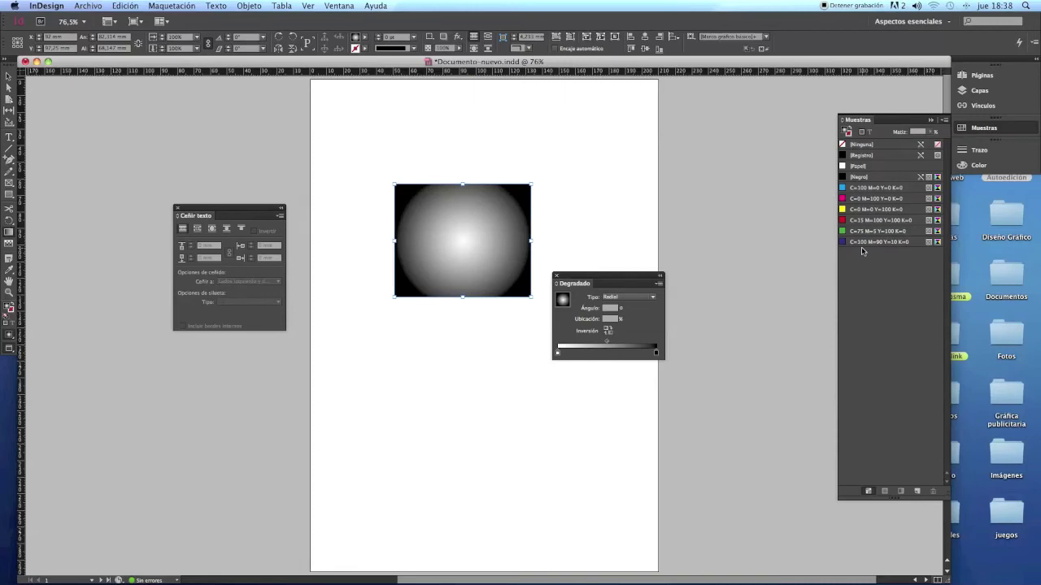
left_click(939, 178)
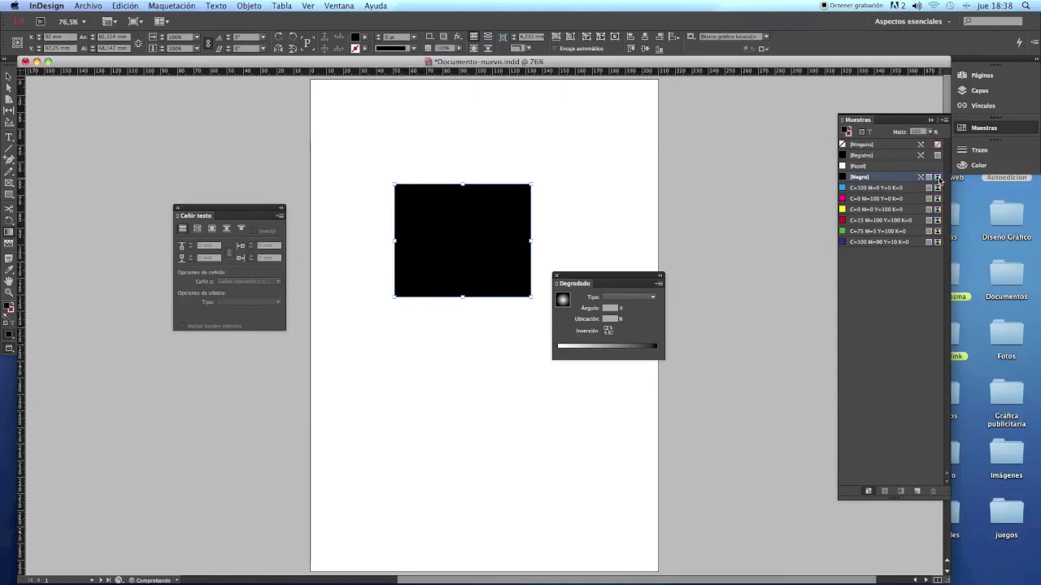
right_click(938, 180)
left_click(309, 7)
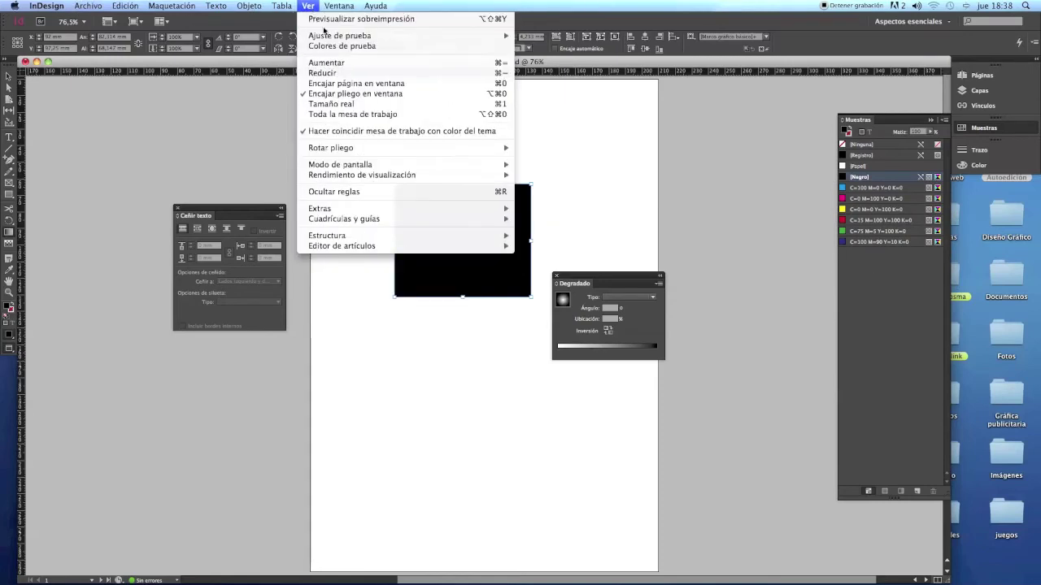
mouse_move(326, 35)
left_click(880, 235)
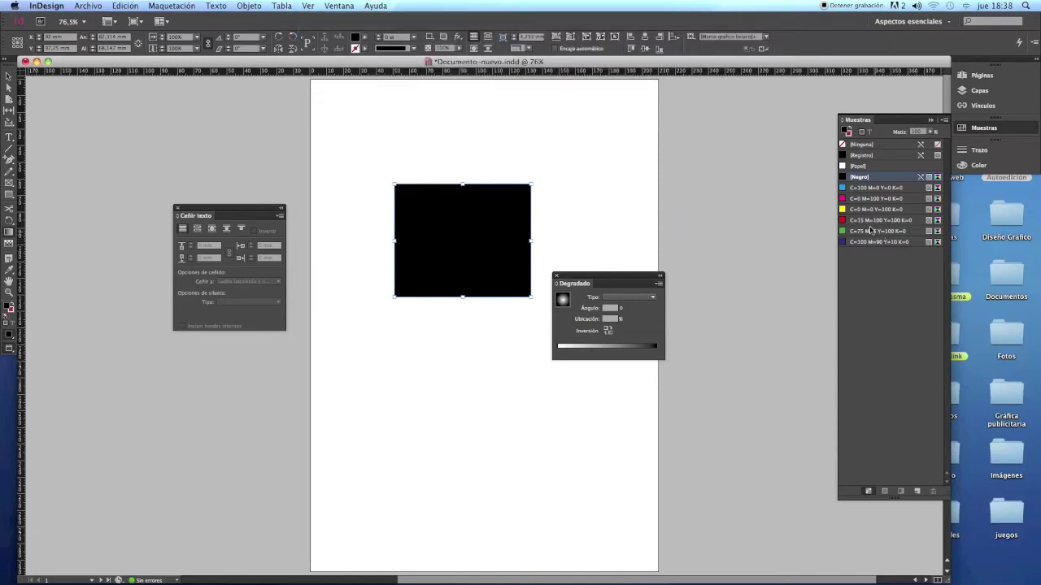
- Rebuild the rectangle's radial gradient with the C=100 M=0 Y=0 K=0 swatch, running from cyan at the centre to white at the edge
left_click(852, 189)
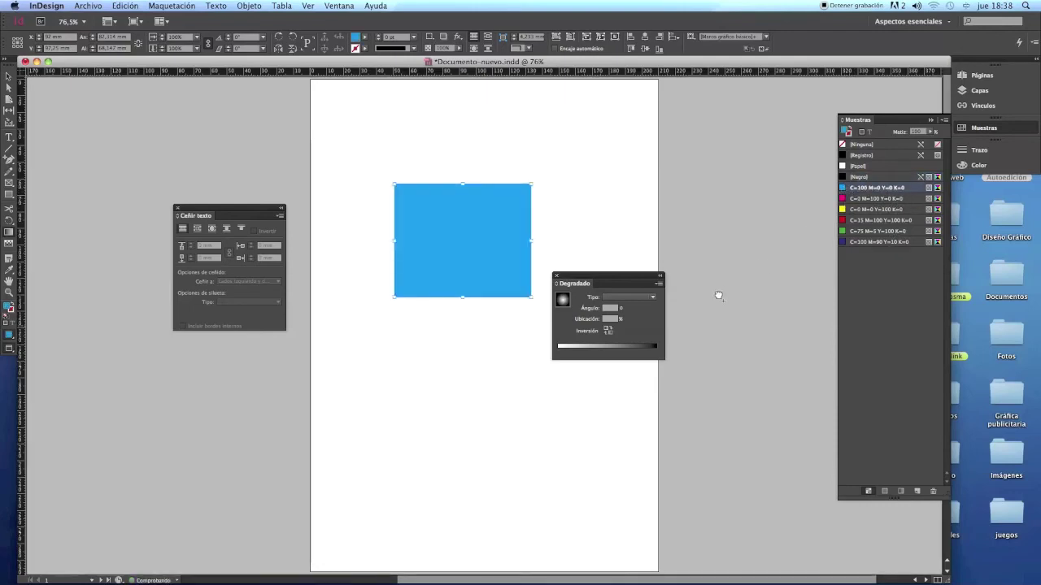
left_click(630, 343)
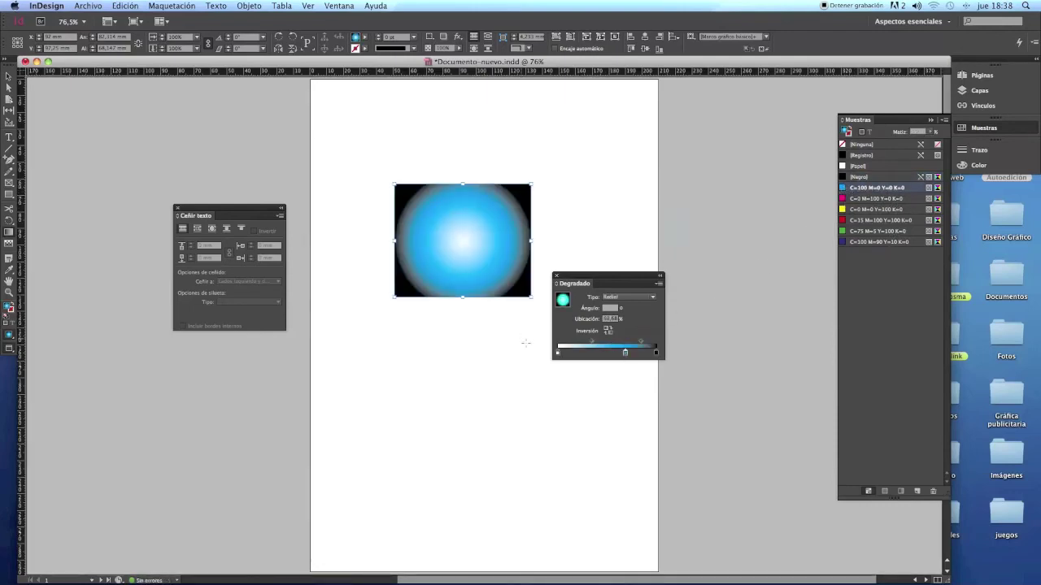
mouse_move(656, 356)
left_mouse_down()
mouse_move(646, 382)
mouse_move(656, 353)
left_mouse_up()
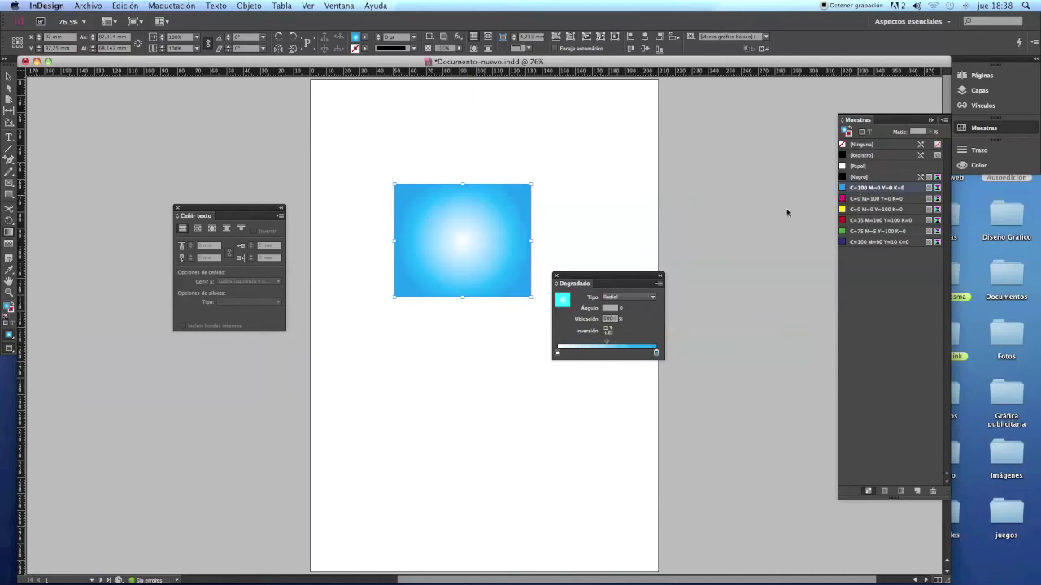
left_click_drag(656, 353, 559, 352)
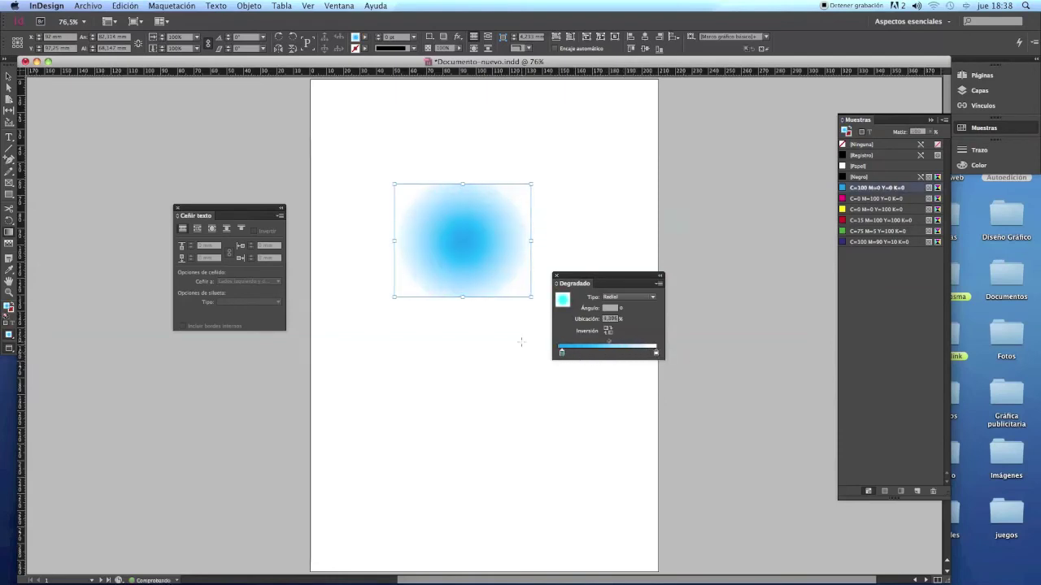
- Deselect the rectangle to view the cyan gradient without its frame, and delete the rectangle
left_click(9, 76)
left_click(218, 136)
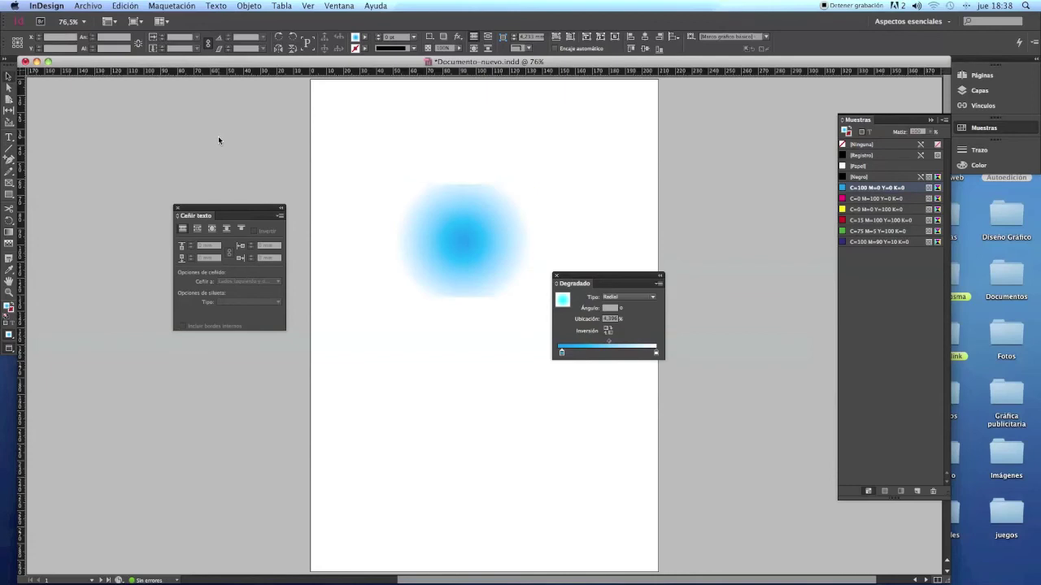
left_click_drag(386, 169, 530, 361)
key("Delete")
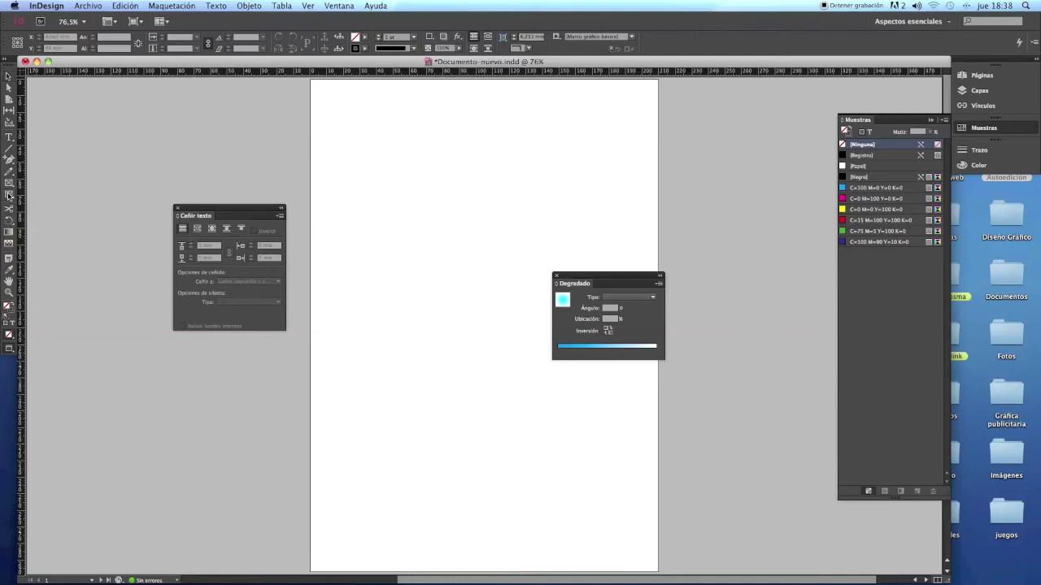
- Draw a rectangle about 62 by 64 mm and apply a linear gradient feather at 0°, with the 100% opacity stop located at 1%
mouse_move(405, 189)
left_mouse_down()
mouse_move(490, 261)
mouse_move(507, 294)
left_mouse_up()
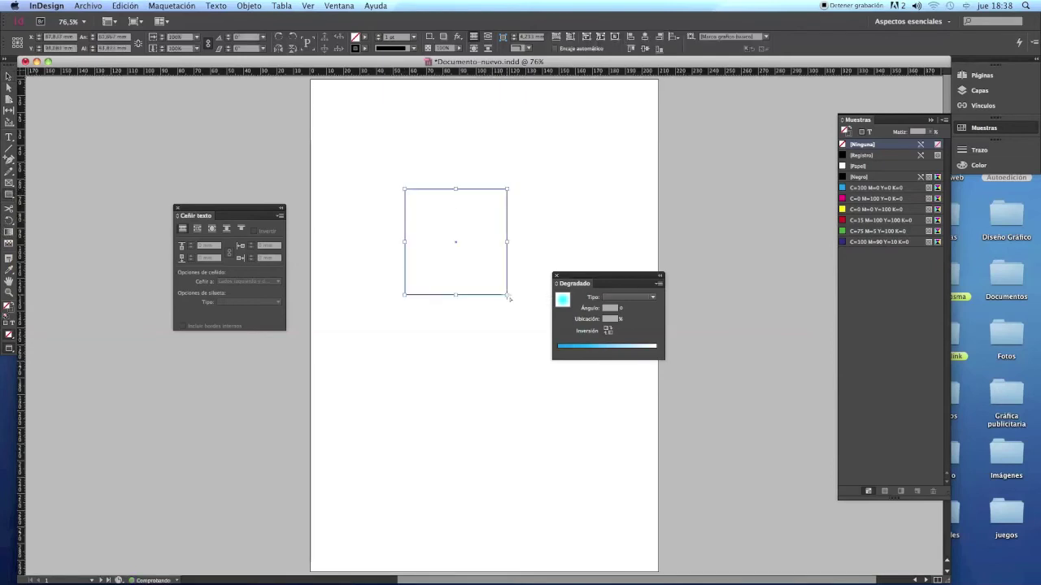
double_click(8, 244)
mouse_move(431, 192)
left_mouse_down()
mouse_move(588, 281)
mouse_move(626, 280)
mouse_move(556, 301)
left_mouse_up()
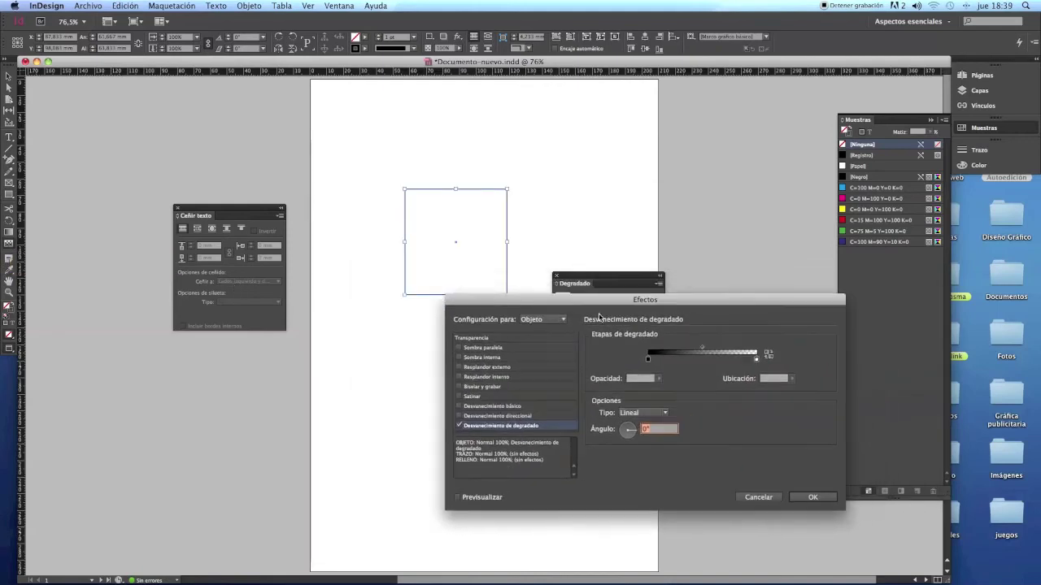
left_click(648, 359)
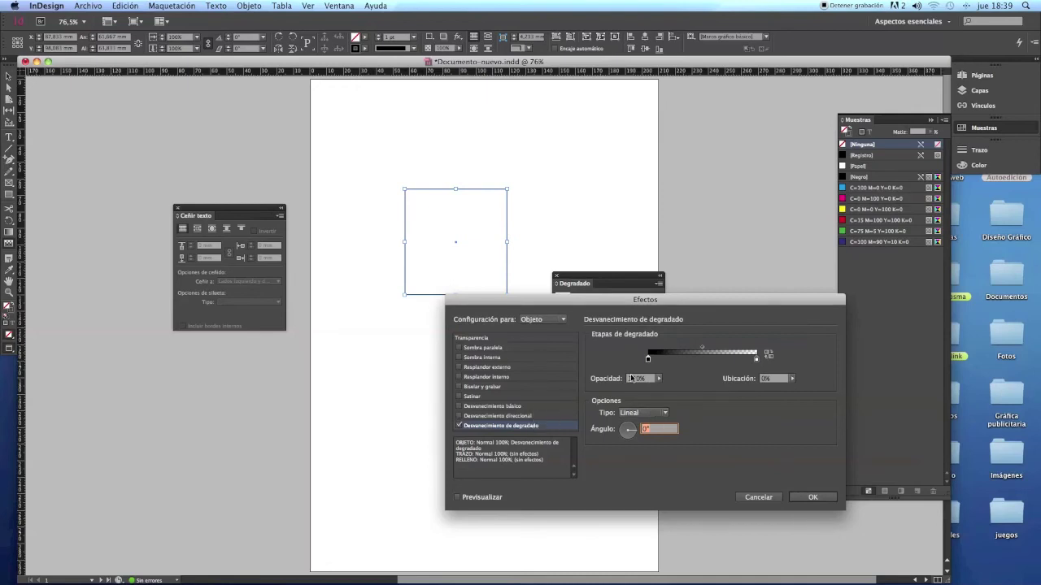
left_click_drag(648, 359, 642, 360)
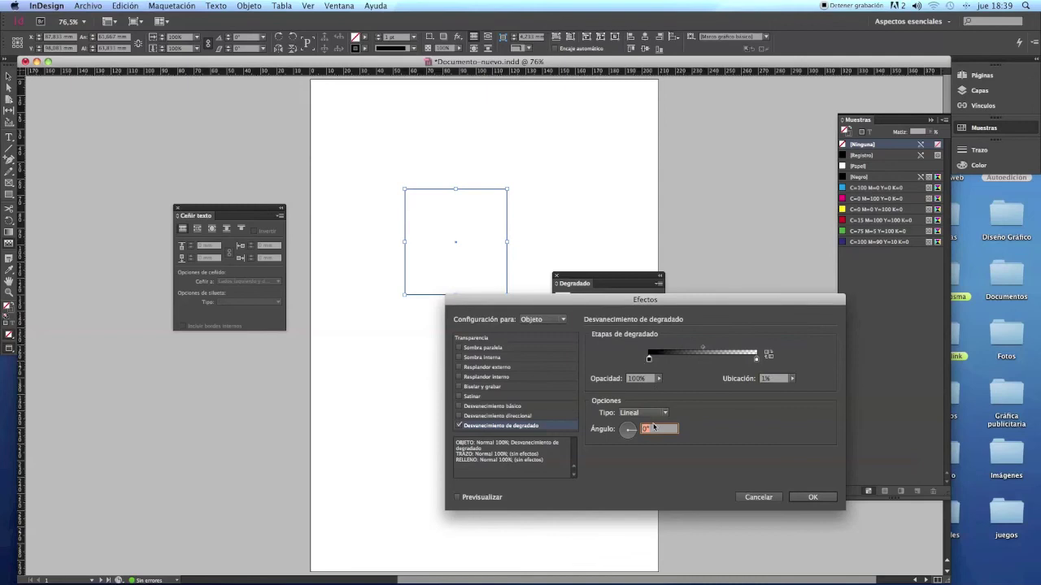
left_click(805, 497)
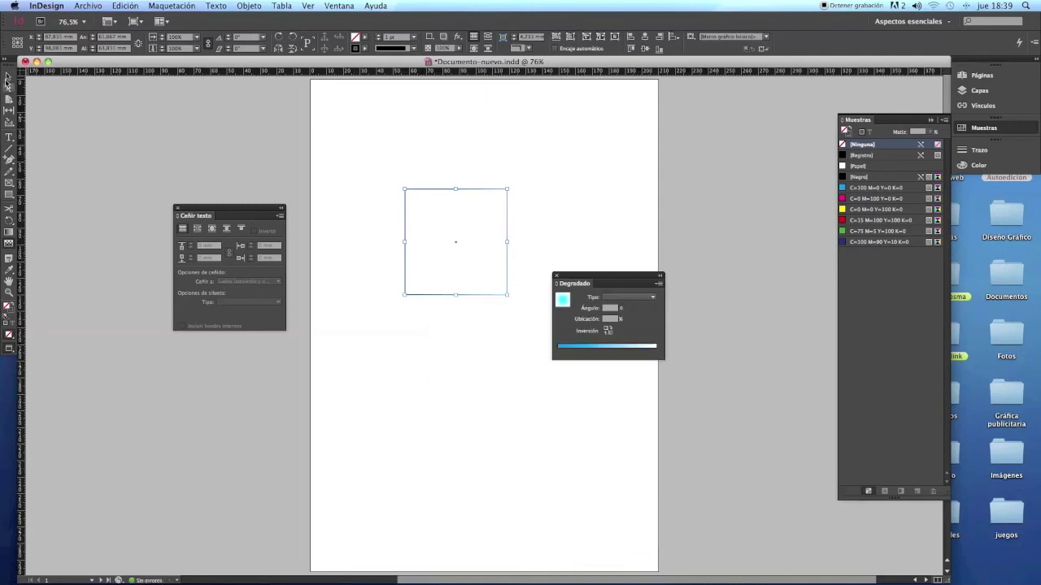
left_click(425, 170)
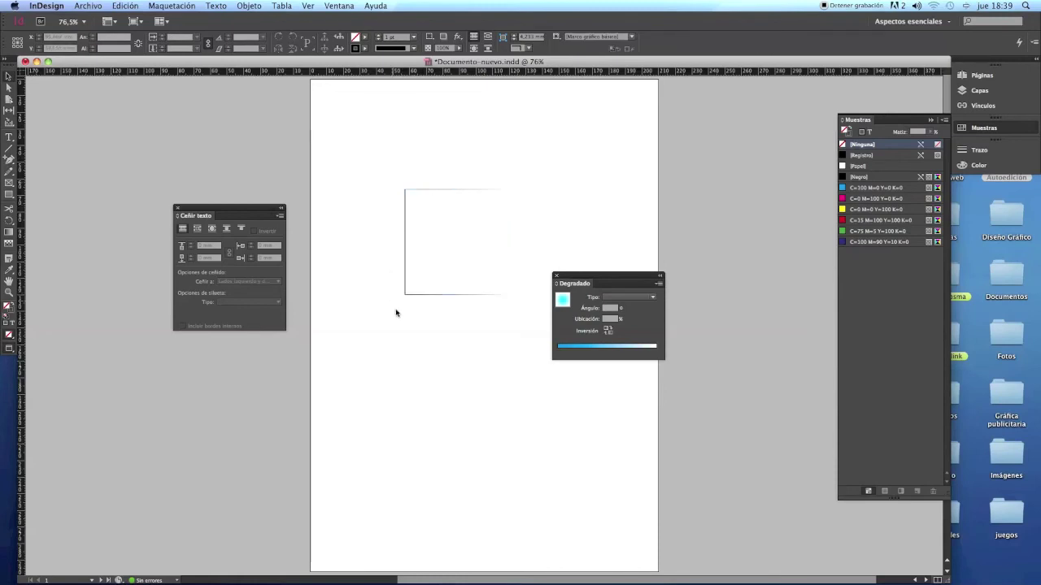
left_click(470, 294)
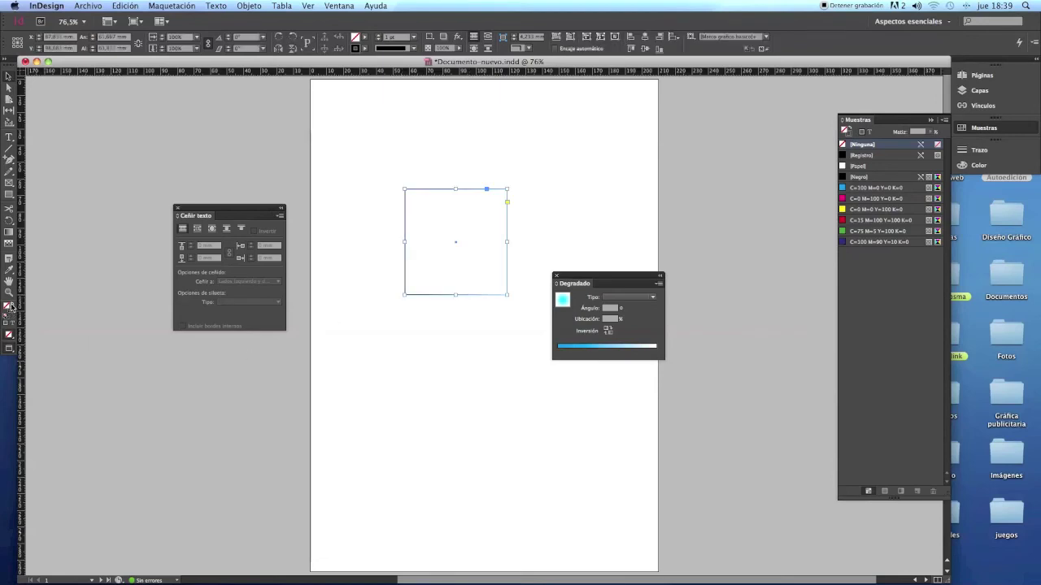
- Fill the feathered rectangle to show the fade from black to transparent, deselect it to view the effect, and delete it
key(".")
left_click(522, 296)
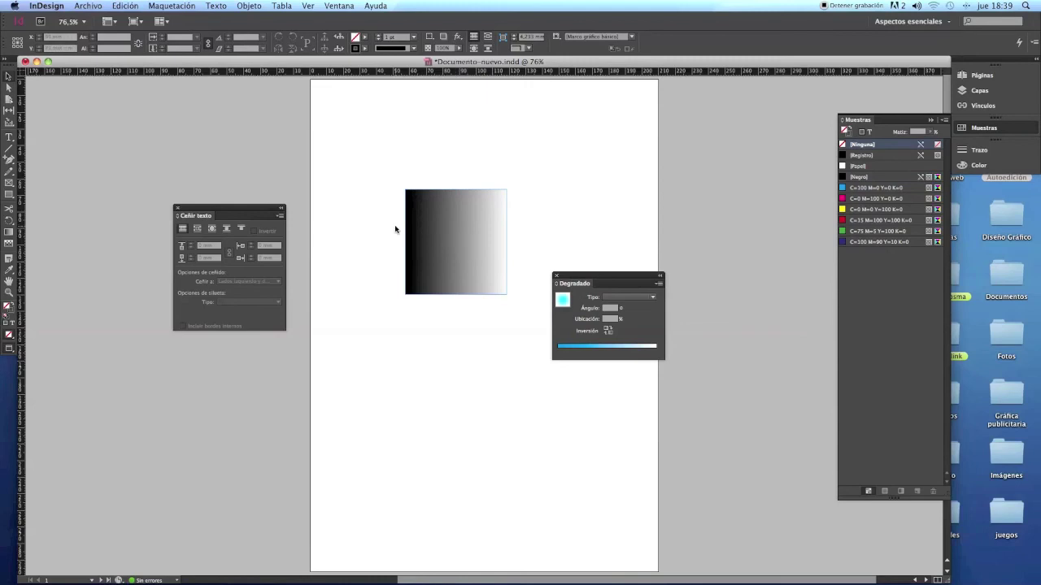
left_click(445, 222)
key("Delete")
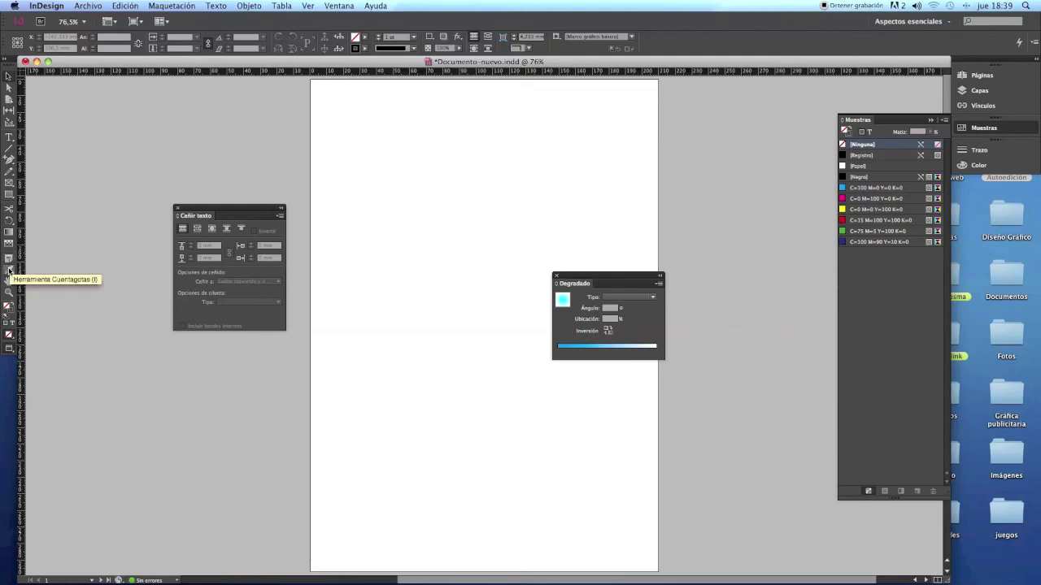
- Draw a text frame across the page's upper half, show the frame edges and margins, and enter the placeholder line "wsdfkjsadkfljhasdkfjshdfksjhdf"
left_click(9, 136)
left_click_drag(344, 120, 600, 297)
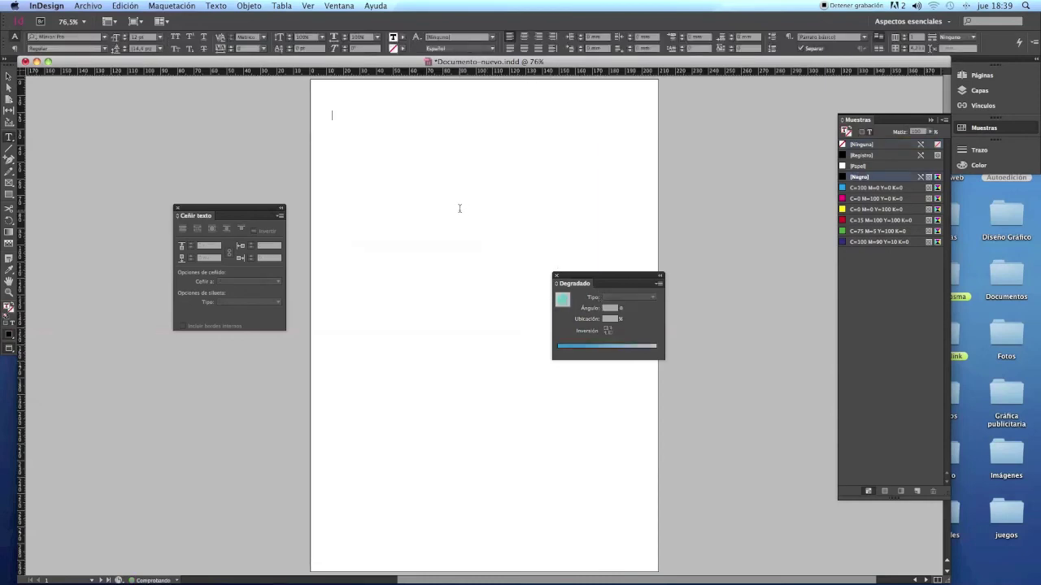
type("w")
left_click(7, 76)
key("w")
left_click(146, 110)
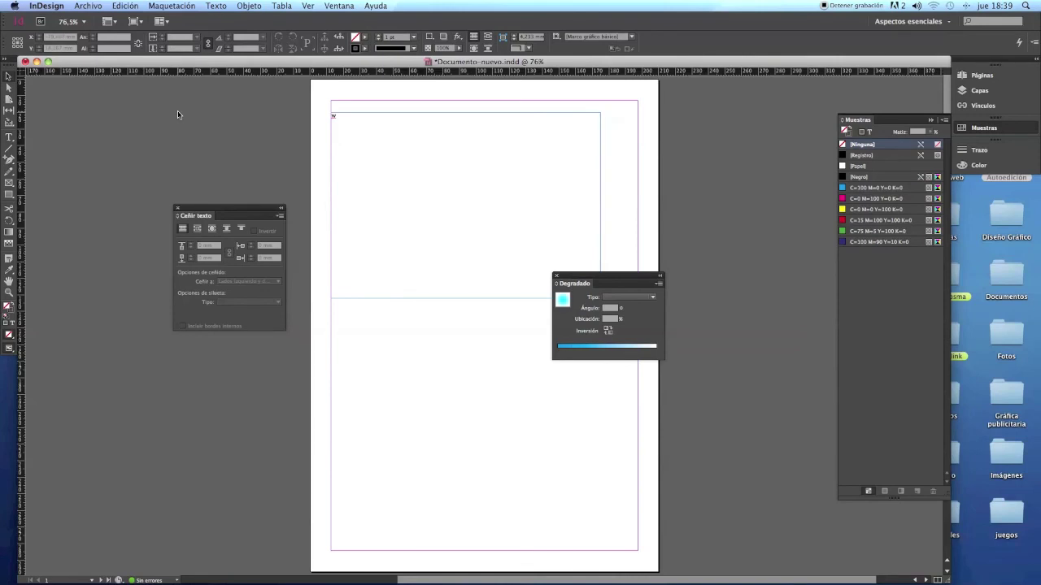
double_click(335, 116)
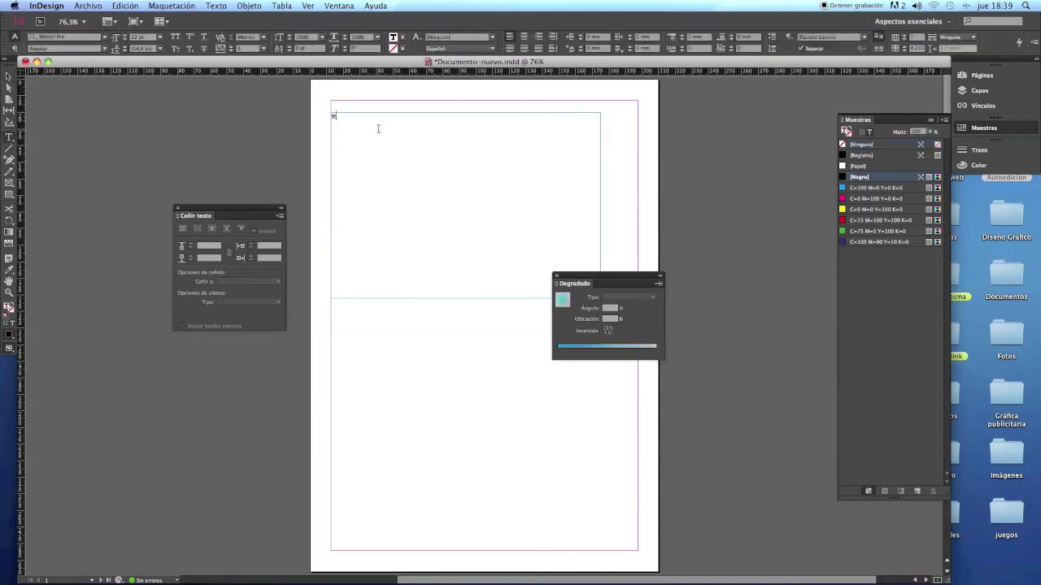
type("asdkljshdlksjlsdl")
- Format the placeholder line as 30 pt Bold and colour it with the C=15 M=100 Y=100 K=0 swatch
left_click_drag(425, 119, 275, 114)
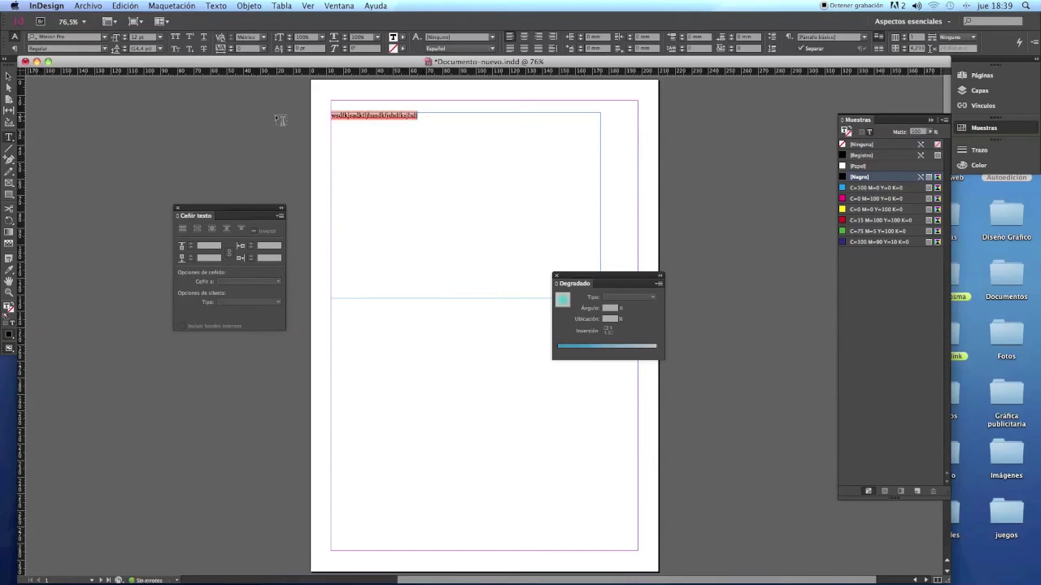
left_click(159, 36)
left_click(146, 158)
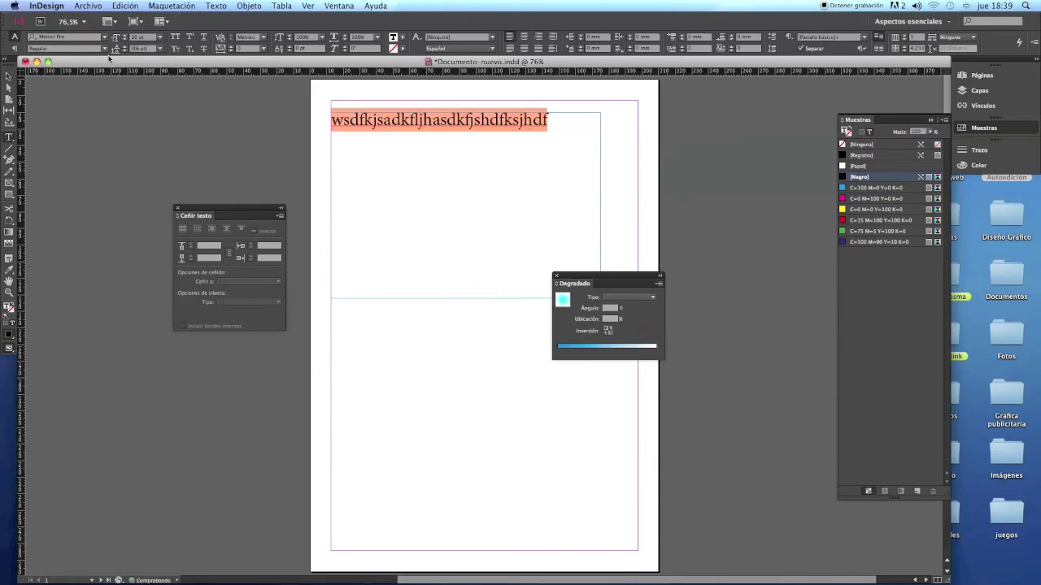
left_click(104, 49)
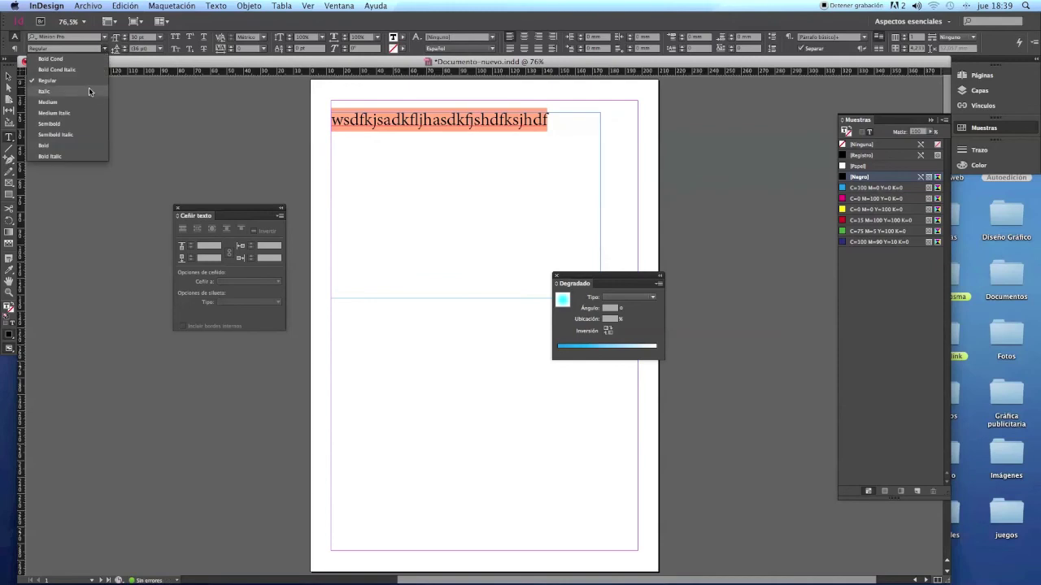
left_click(76, 143)
left_click(569, 132)
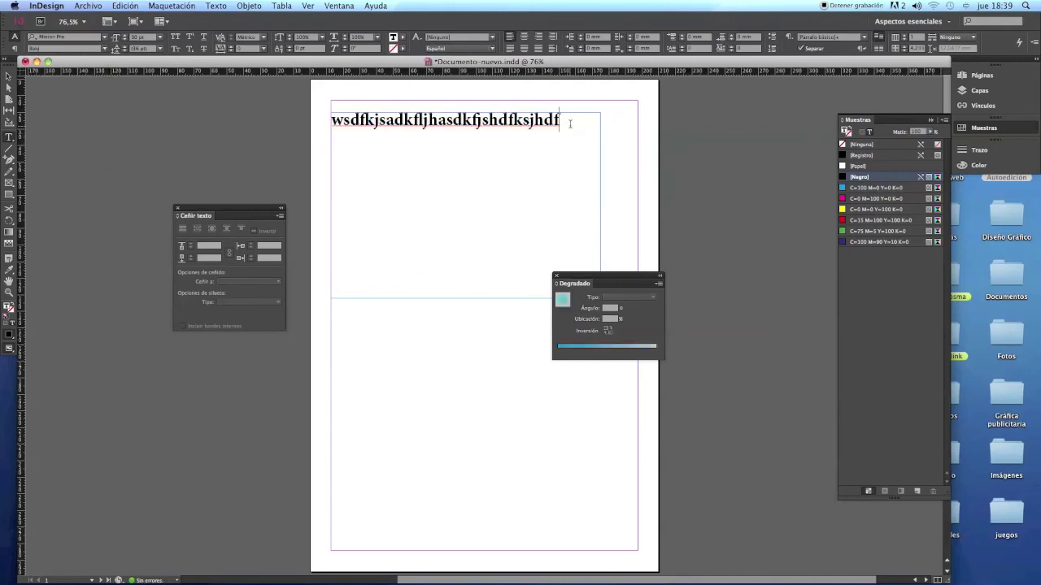
left_click_drag(569, 122, 289, 112)
left_click(878, 220)
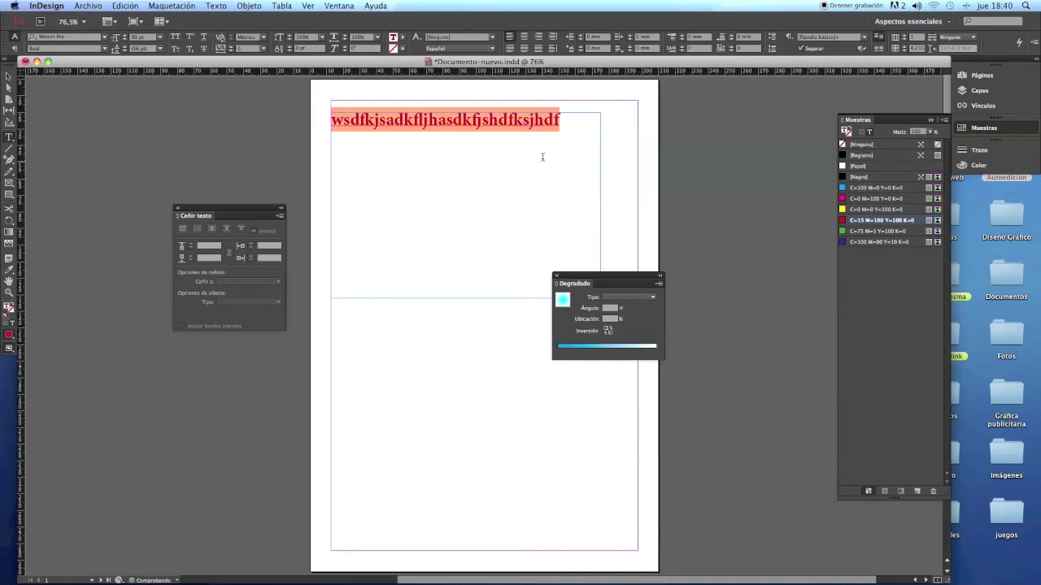
- Add a second placeholder line, "dfghdfghdfghfdghdfghdfgh", below the heading in 11 pt Medium with the [Registro] swatch
left_click(543, 155)
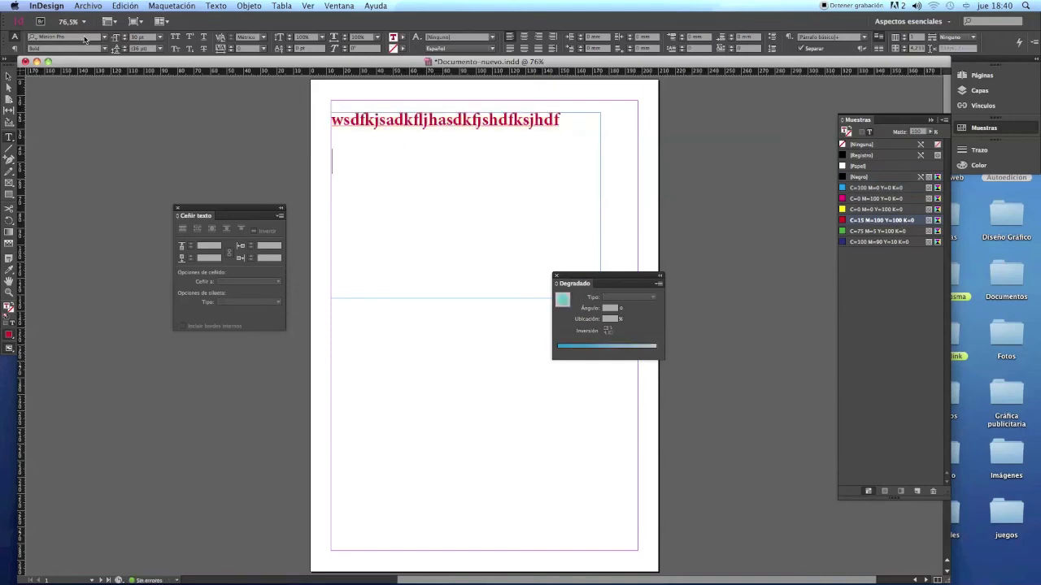
left_click(157, 38)
left_click(146, 103)
left_click(104, 49)
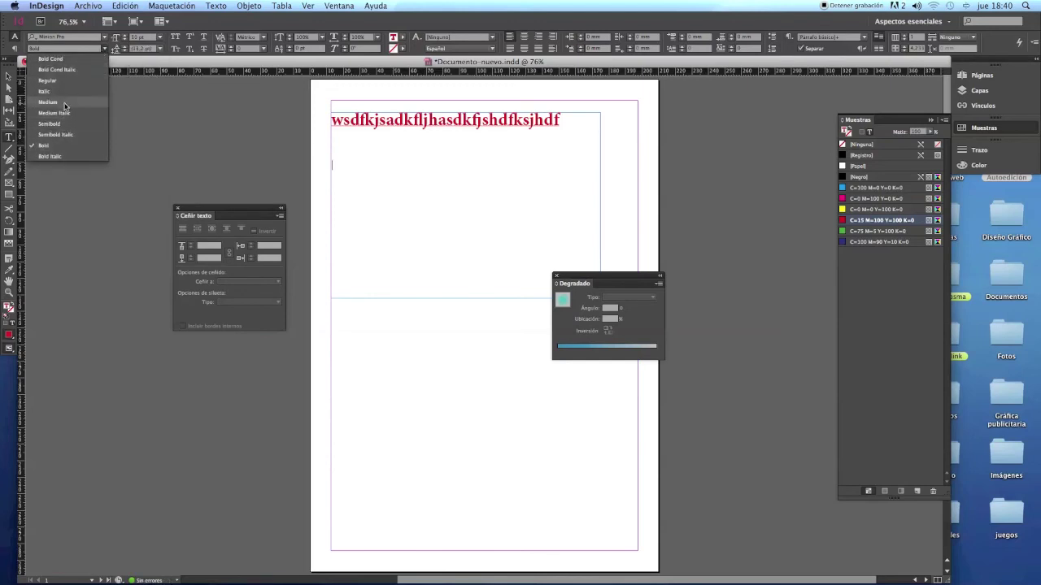
left_click(64, 102)
left_click(858, 155)
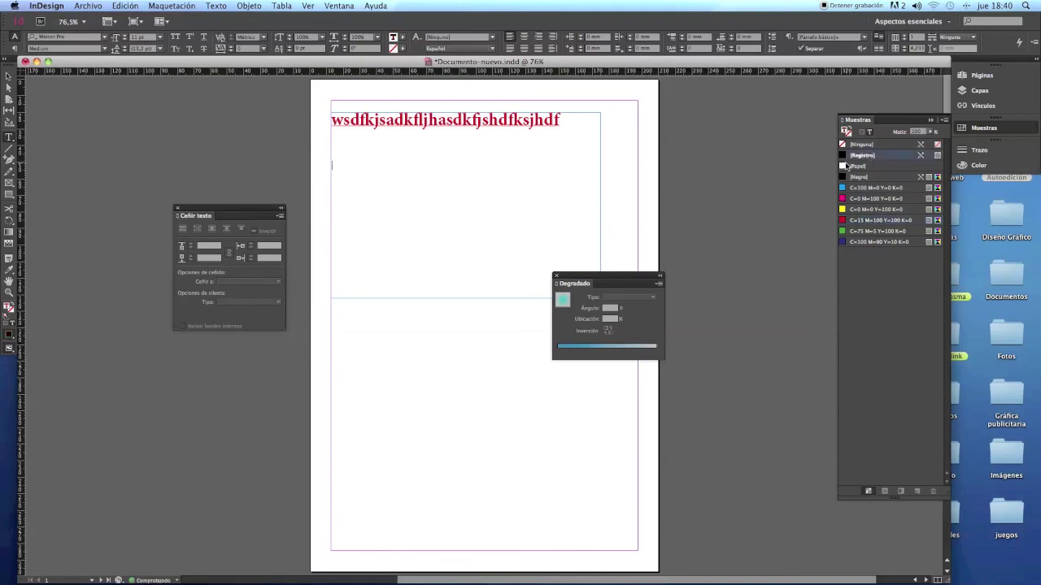
type("dfghdfghdfghdfgh  ")
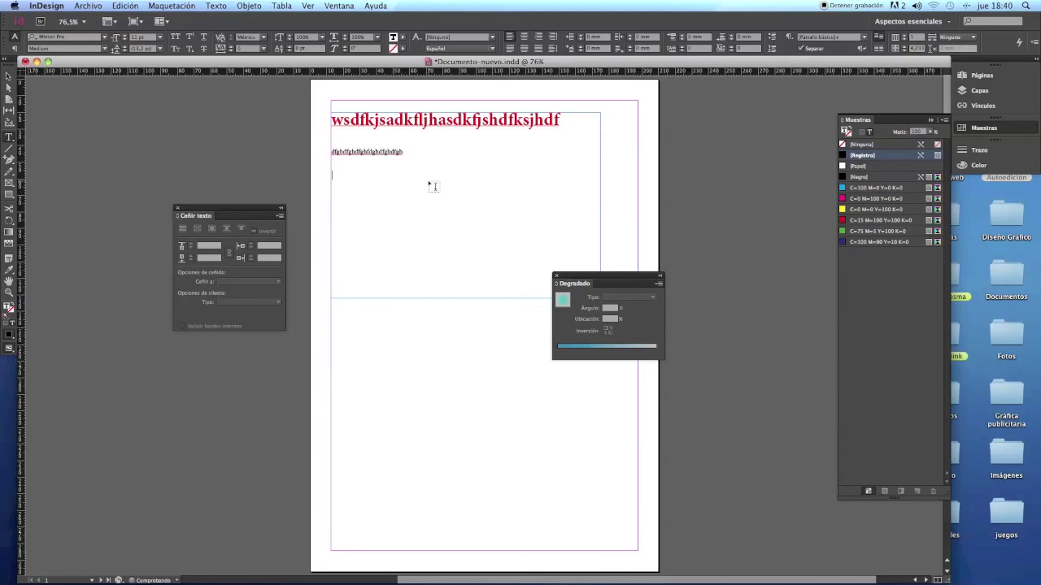
- Add the line "Hola mundo" and apply the red heading's formatting to it with the Eyedropper tool
type("Hola mun")
left_click_drag(374, 174, 316, 176)
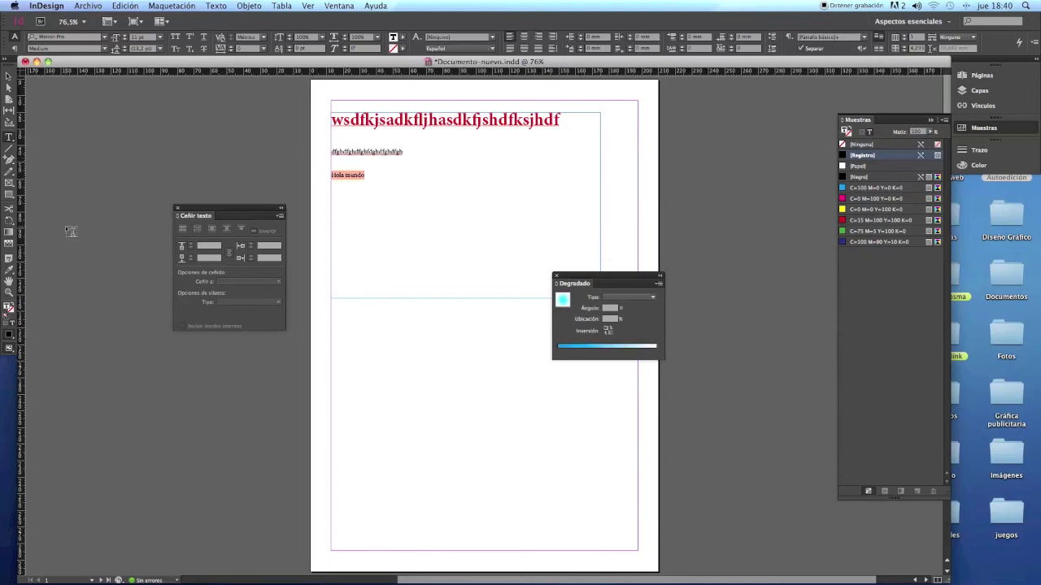
left_click(9, 271)
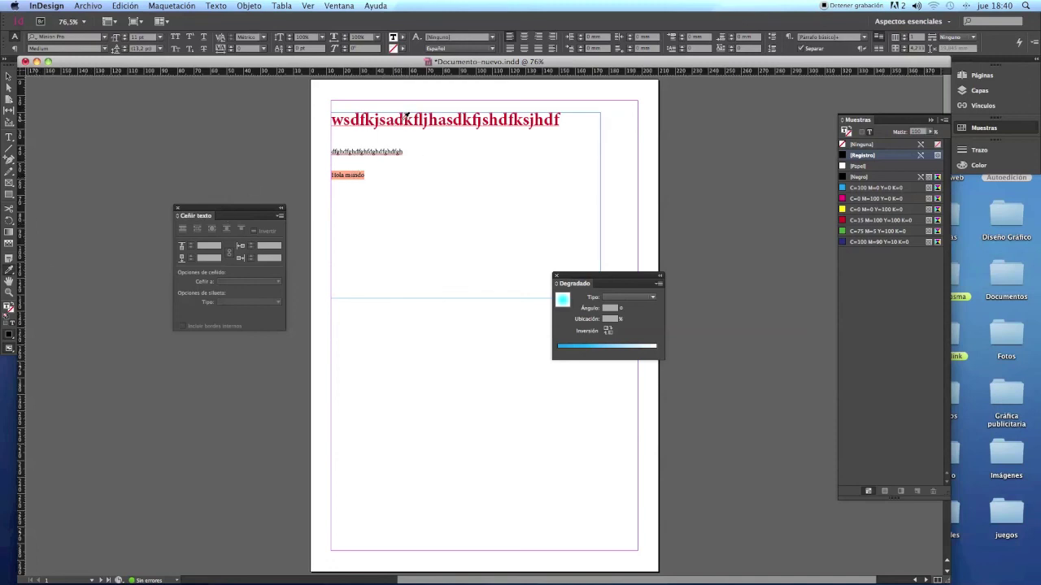
left_click(398, 119)
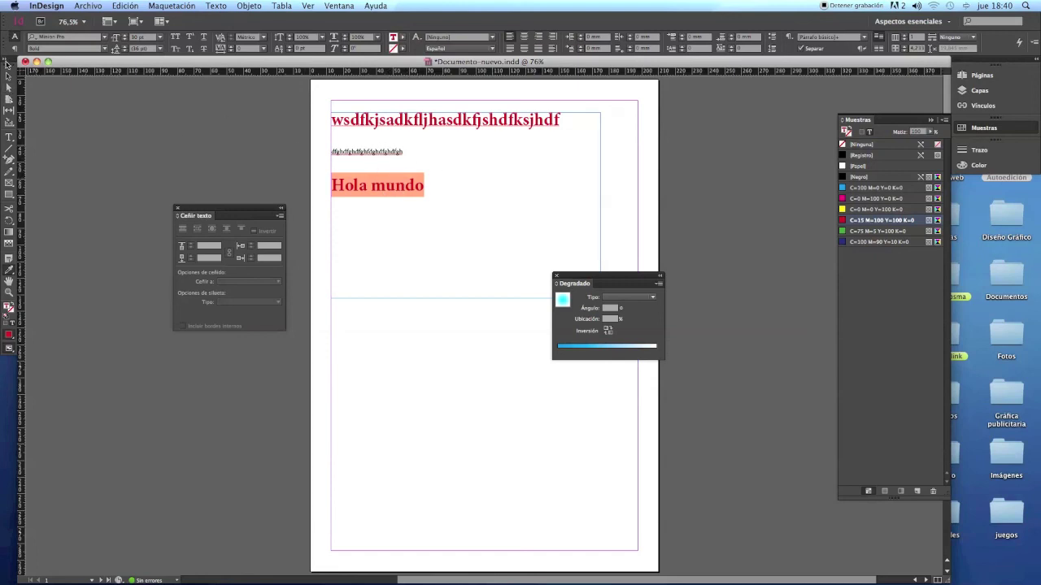
- Apply the small black placeholder line's formatting to "Hola mundo" with the Eyedropper tool and leave text editing
key("t")
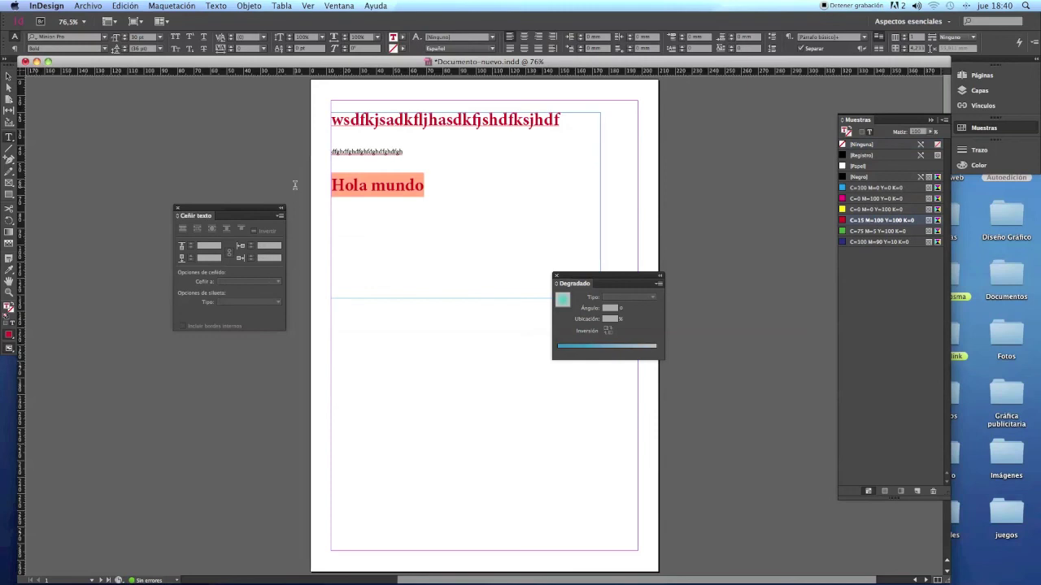
left_click(364, 152)
left_click(8, 270)
left_click(374, 151)
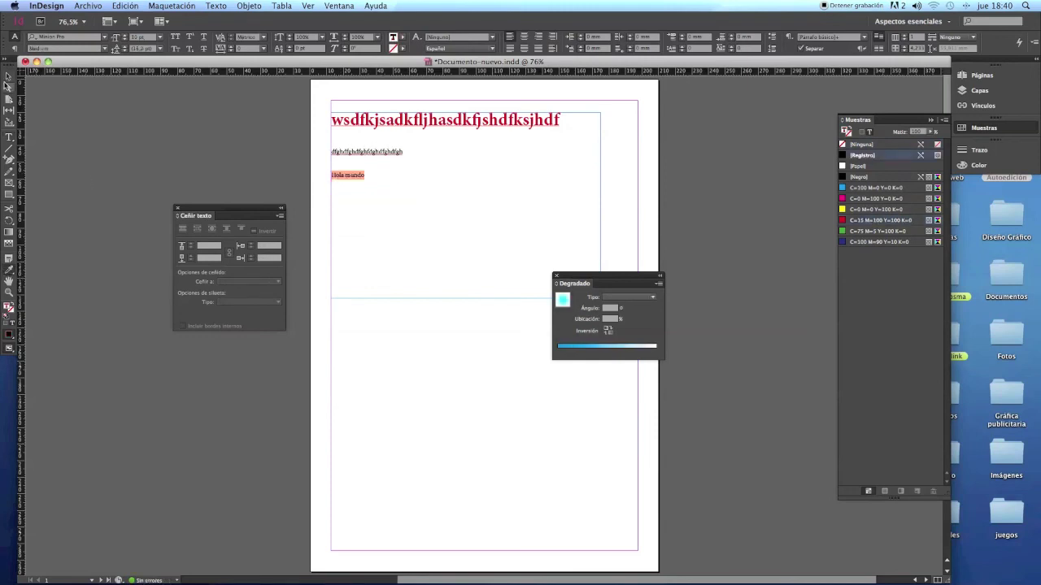
left_click(8, 76)
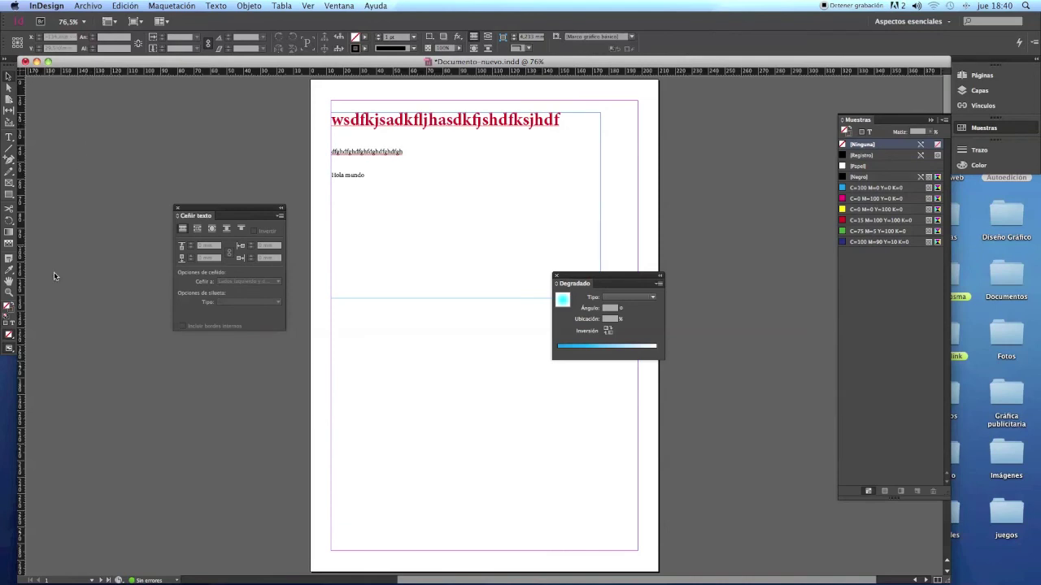
- Move around the document's pages with the Hand tool and return to the first page with the sample text
left_click(10, 282)
left_click_drag(356, 171, 274, 228)
scroll(284, 234, "left", 5)
scroll(395, 229, "right", 3)
scroll(407, 243, "down", 1)
scroll(451, 265, "left", 10)
scroll(451, 265, "down", 3)
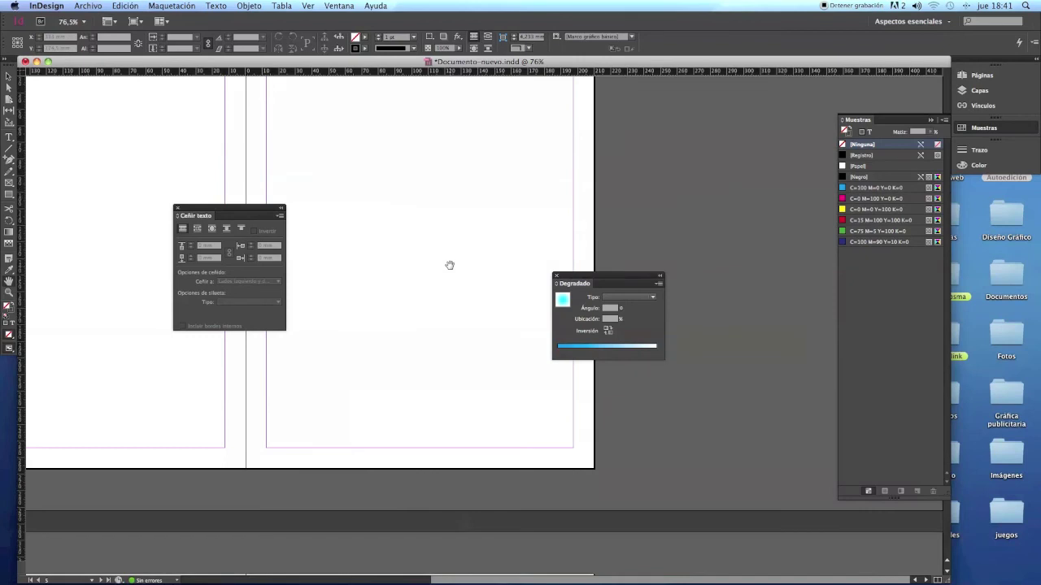
scroll(449, 265, "right", 8)
scroll(449, 265, "up", 2)
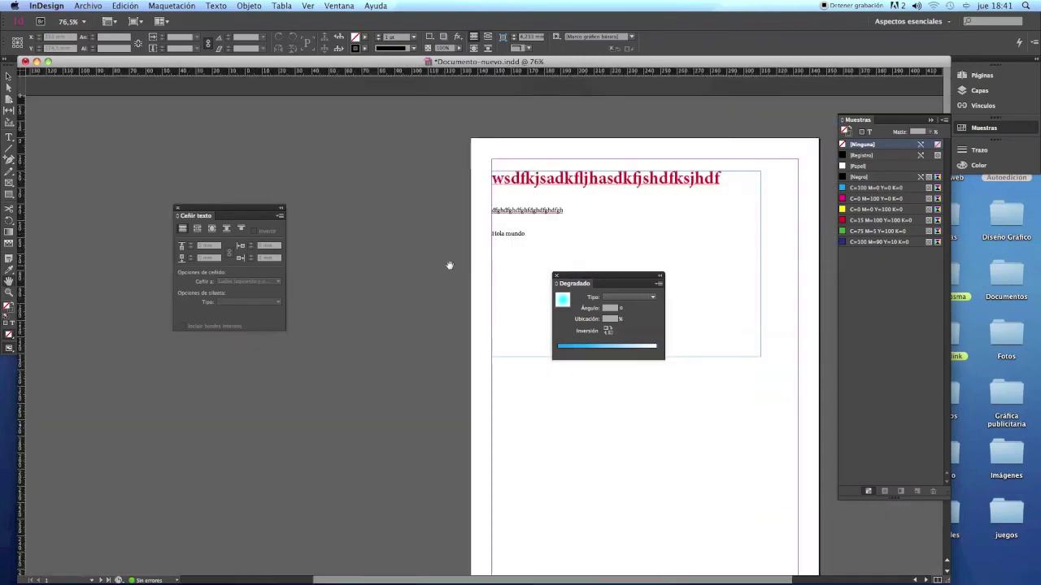
scroll(450, 265, "down", 5)
scroll(450, 265, "left", 2)
scroll(450, 265, "up", 7)
scroll(449, 266, "left", 3)
scroll(450, 265, "down", 2)
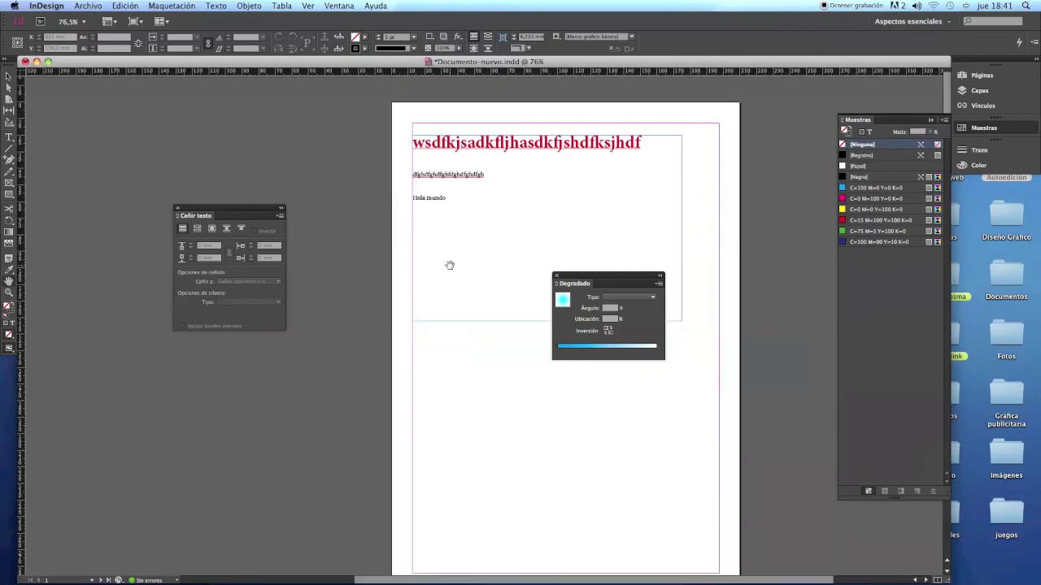
scroll(450, 265, "right", 3)
scroll(477, 263, "left", 10)
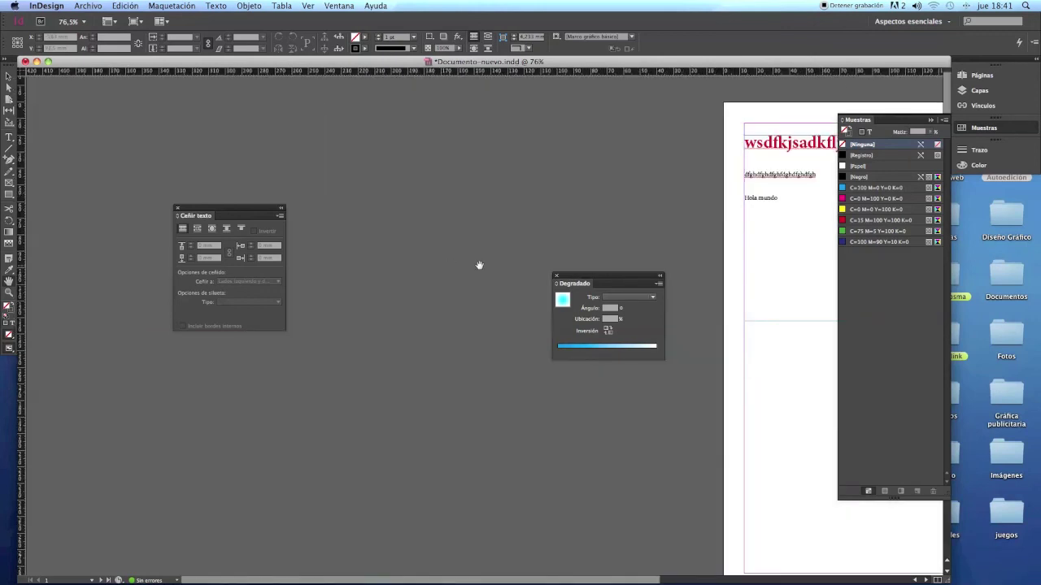
scroll(479, 263, "right", 12)
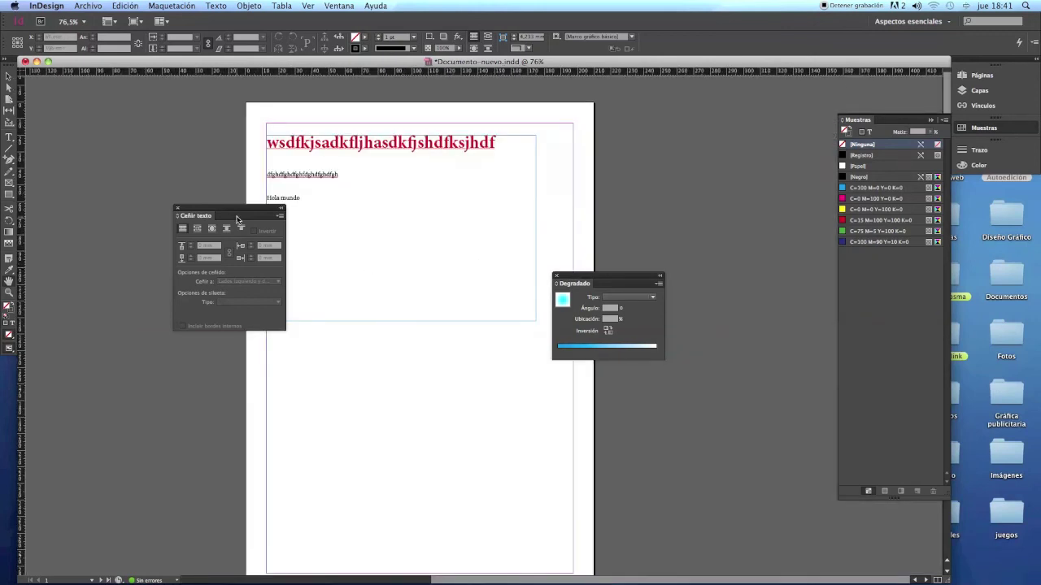
left_click_drag(436, 191, 505, 192)
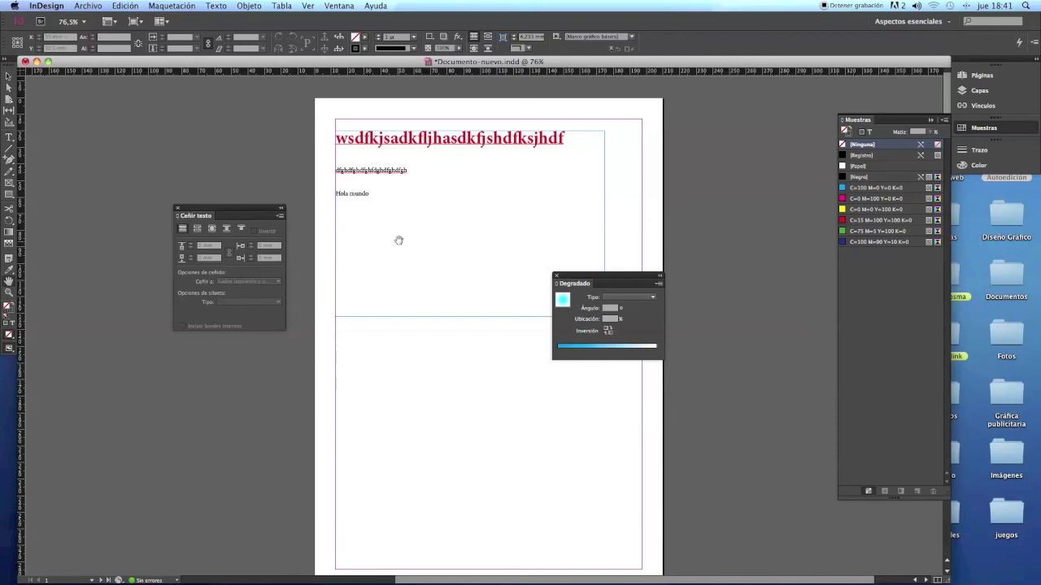
key("h")
left_click_drag(474, 195, 441, 185)
key("v")
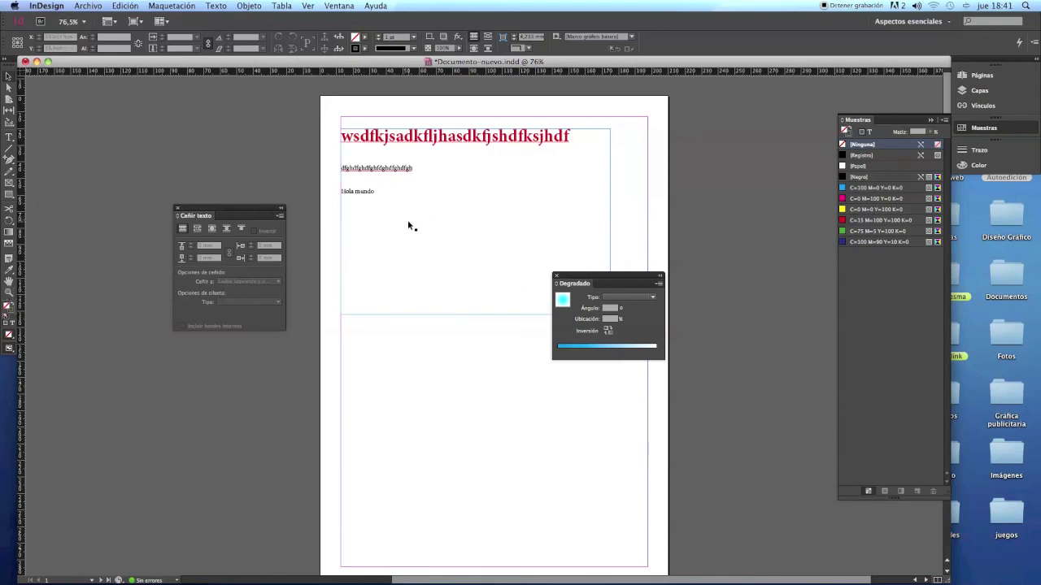
- Use the Zoom tool to magnify the first page to 100%, reduce it to 50%, and enlarge it to 75%
left_click(9, 296)
left_click(426, 156)
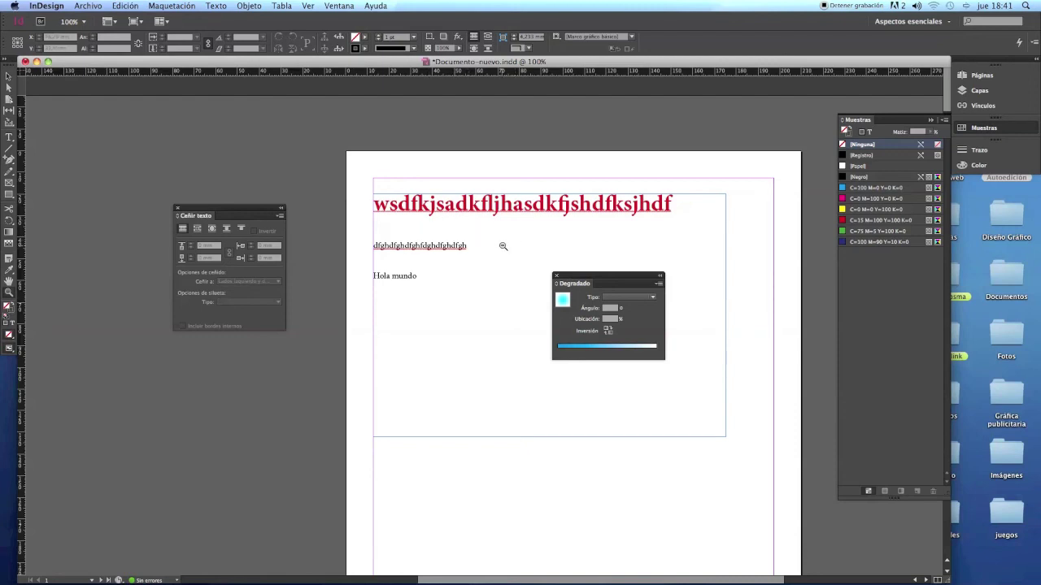
left_click(506, 296, "alt")
left_click(507, 295, "alt")
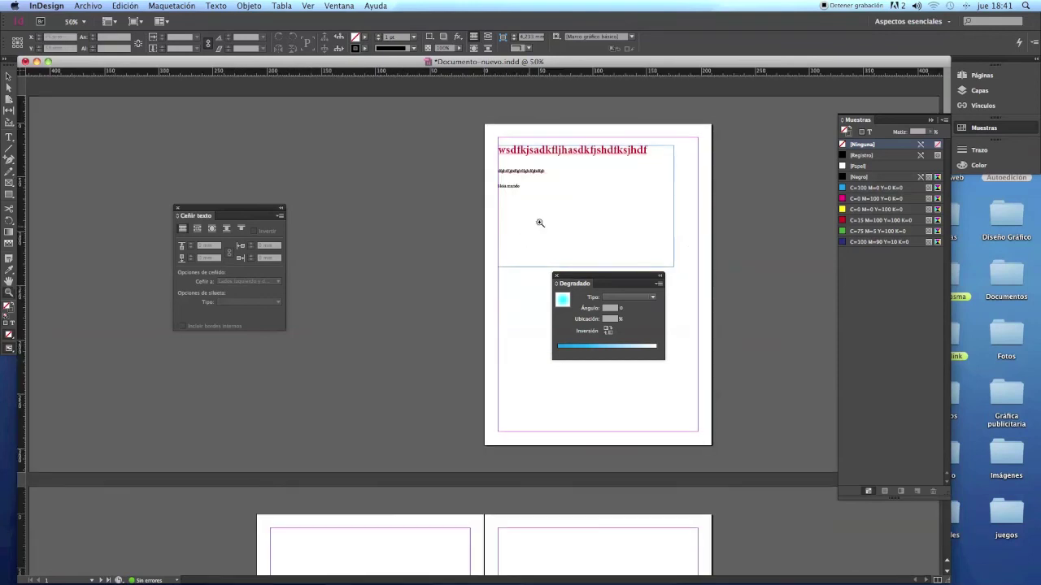
left_click(571, 221)
left_click(8, 78)
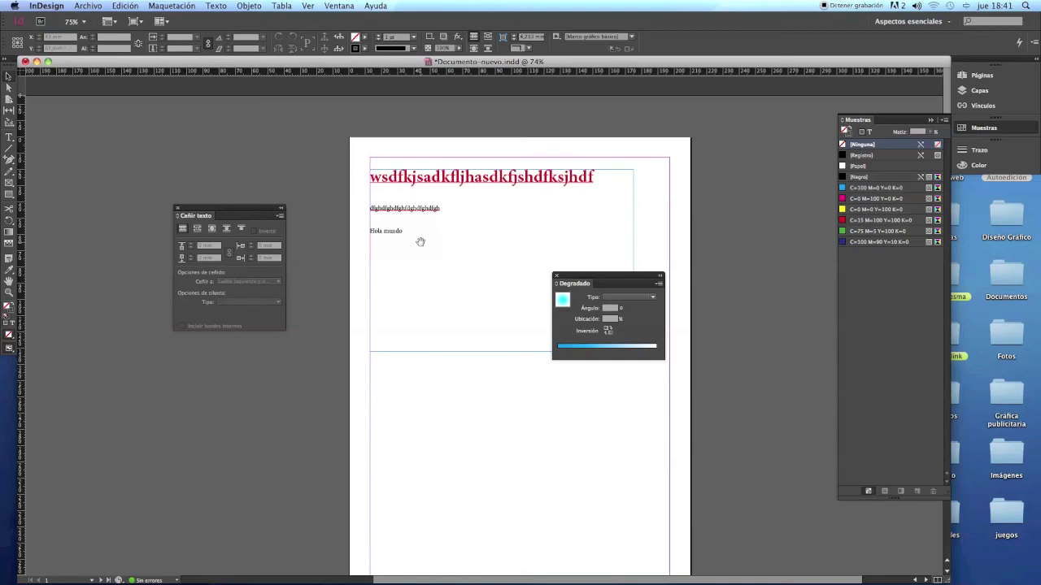
- Magnify the sample text to 125% and reduce the view to 50%, repeating the zoom in and out on the first page
key("z")
left_click(456, 235)
left_click(456, 289)
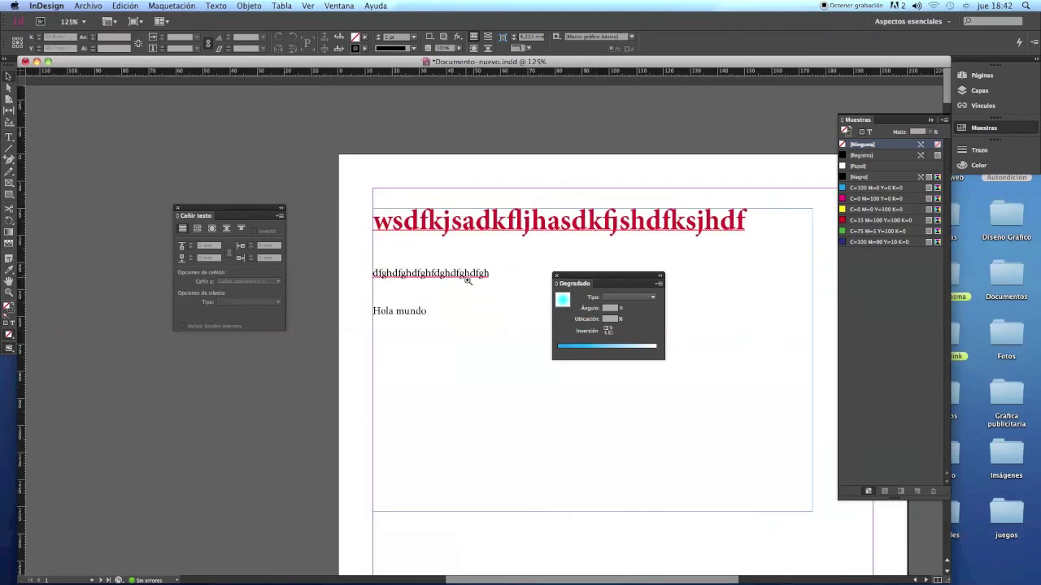
key("super+minus")
key("super+minus")
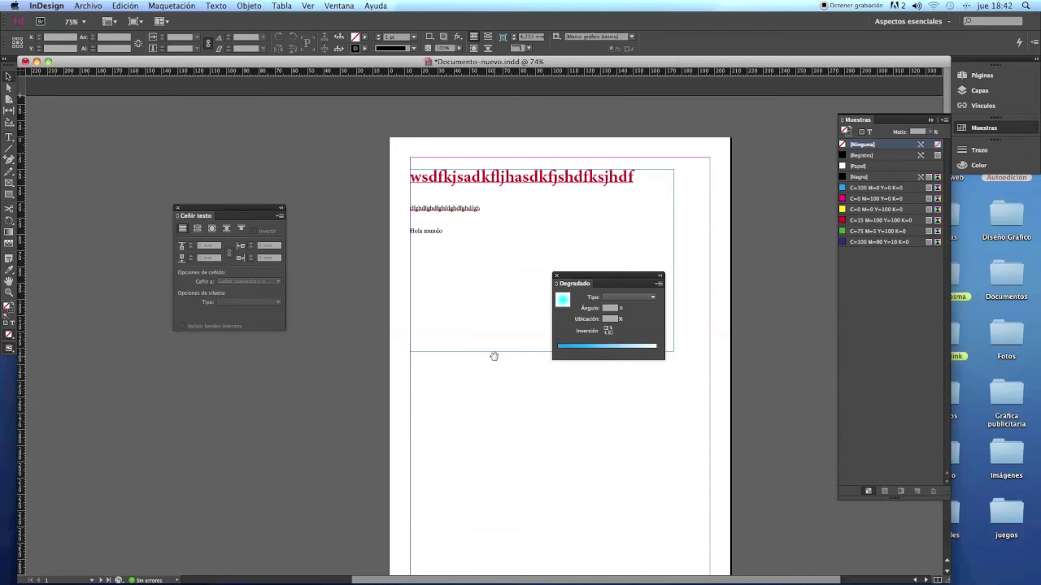
key("super+minus")
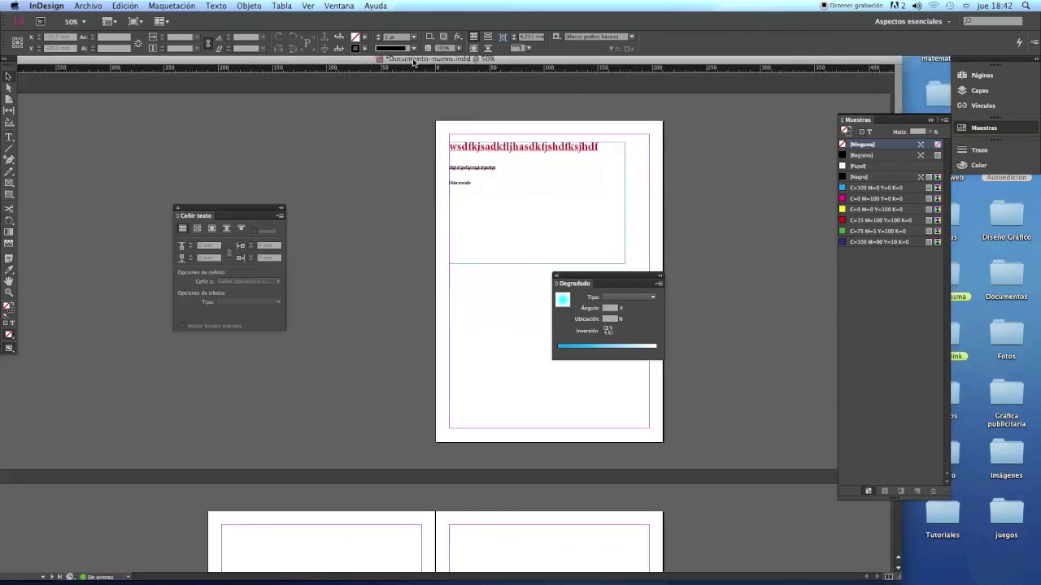
left_click(526, 209)
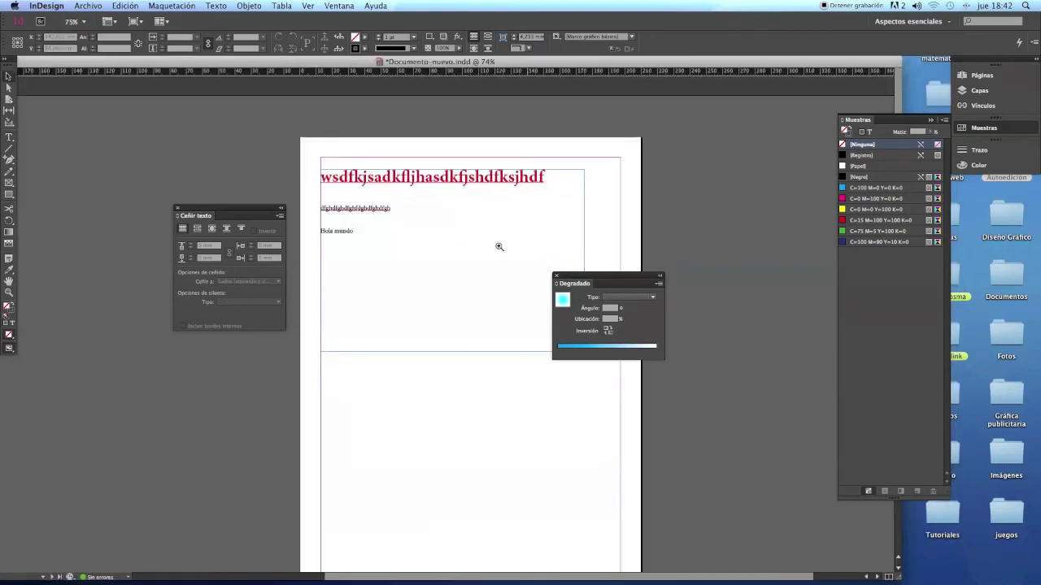
left_click(464, 260)
left_click(455, 287, "alt")
left_click(454, 298, "alt")
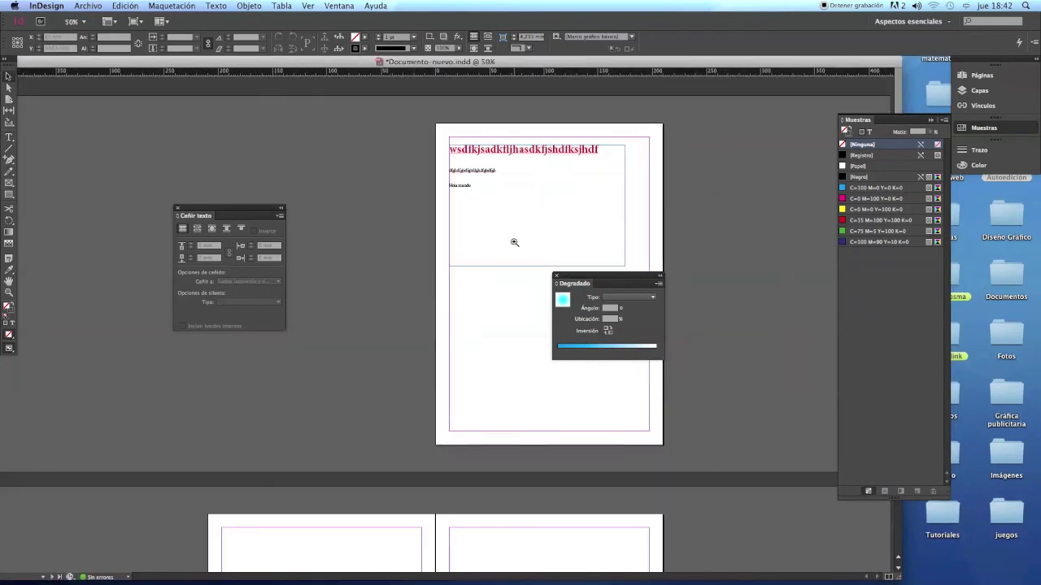
- Practise magnifying and reducing the first page with the Zoom tool, ending at 50%, and toggle the preview screen mode on and off
left_click(513, 239)
left_click(458, 285)
left_click(453, 298, "alt")
left_click(499, 237)
left_click(472, 292)
left_click(472, 293, "alt")
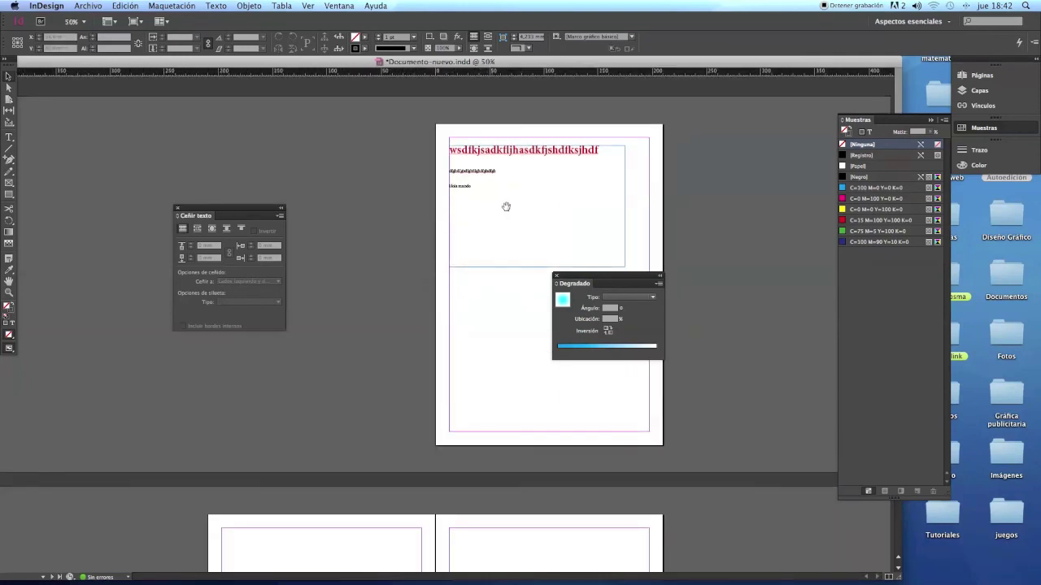
scroll(485, 255, "down", 5)
scroll(513, 130, "up", 5)
key("w")
key("w")
- Close the floating Gradient (Degradado) and Text Wrap (Ceñir texto) panels to clear the workspace around the first page
left_click(555, 277)
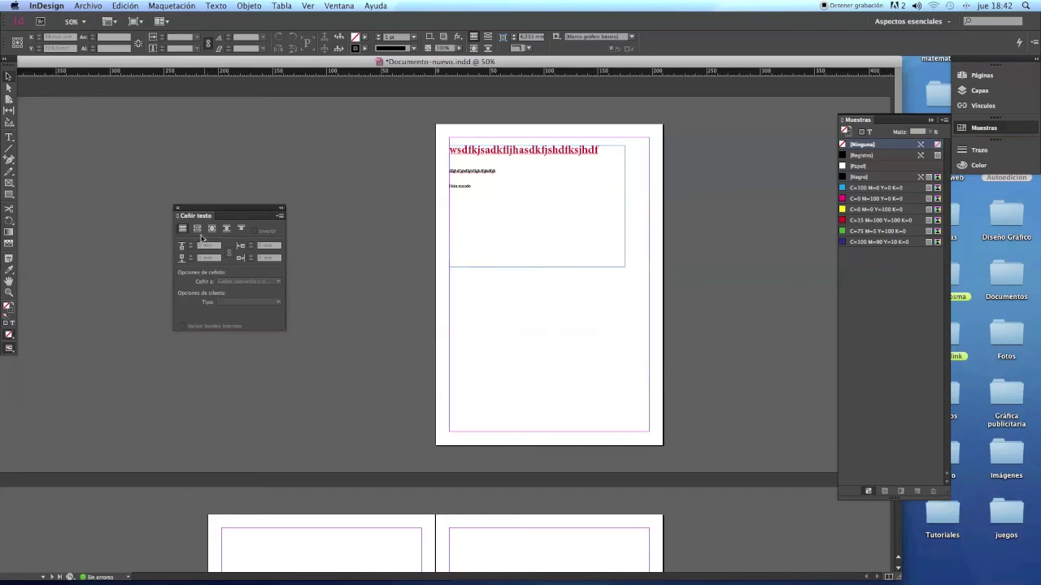
left_click(177, 207)
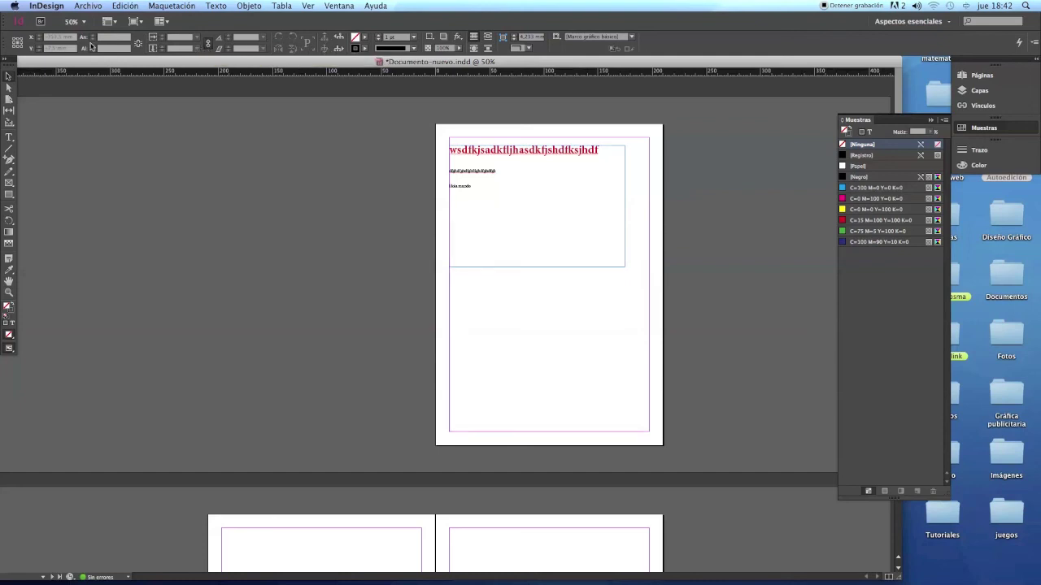
scroll(708, 247, "down", 2)
scroll(708, 247, "up", 2)
- Show the document's Pages (Páginas) panel and minimize the document window to return to the Finder desktop
left_click(1012, 79)
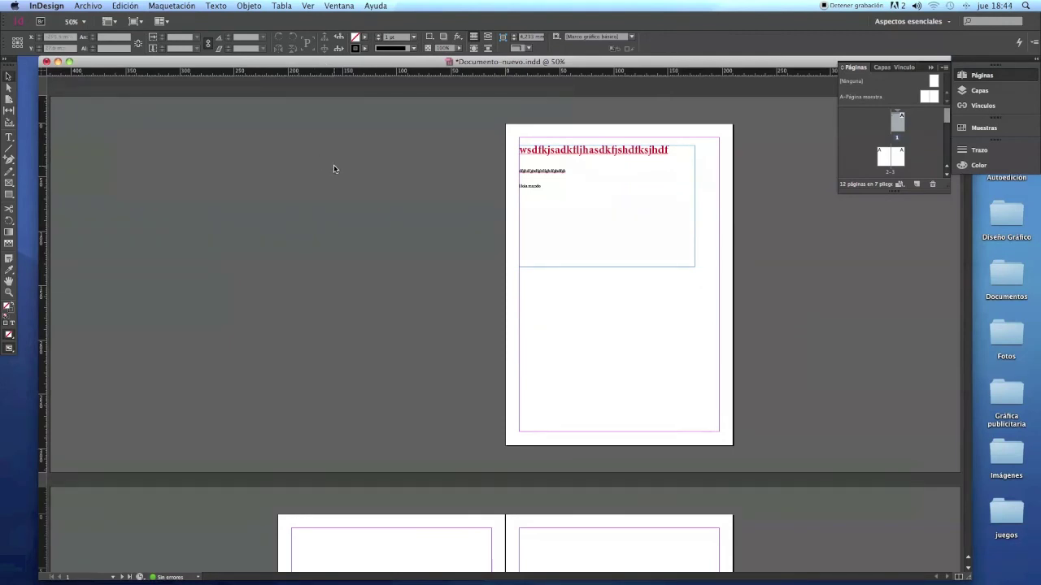
left_click_drag(102, 62, 92, 64)
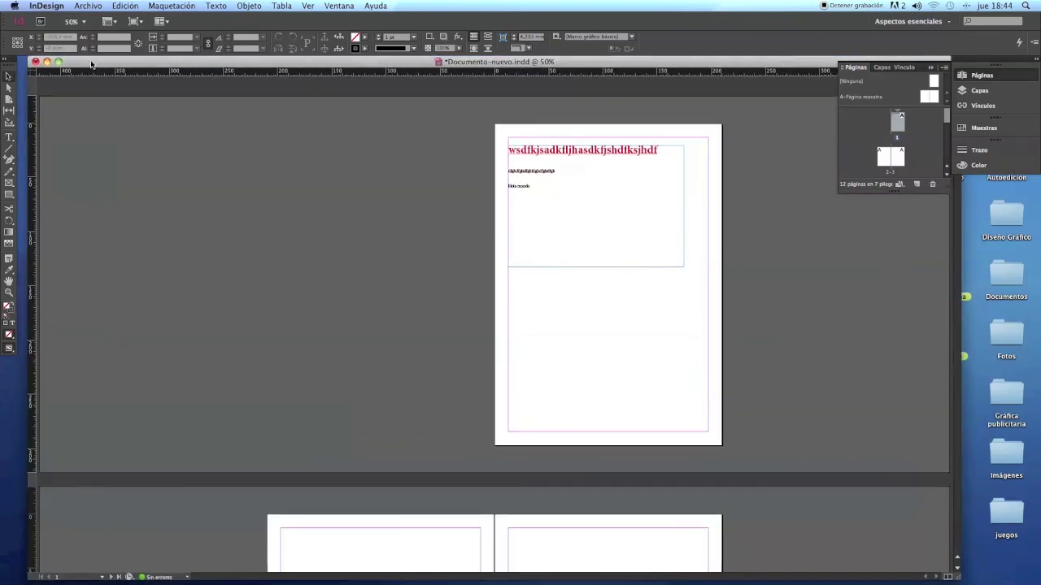
left_click(47, 61)
left_click(479, 197)
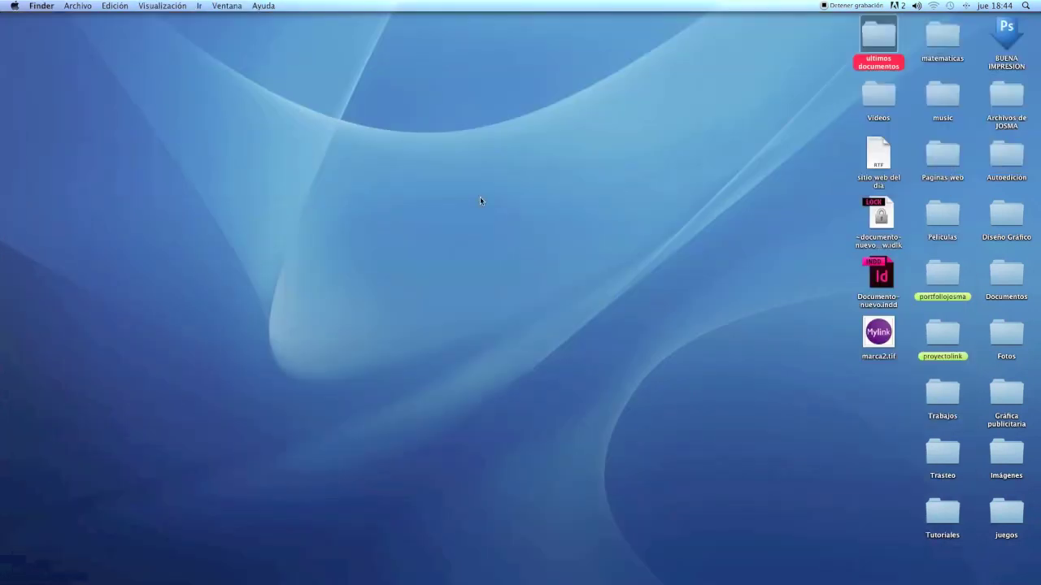